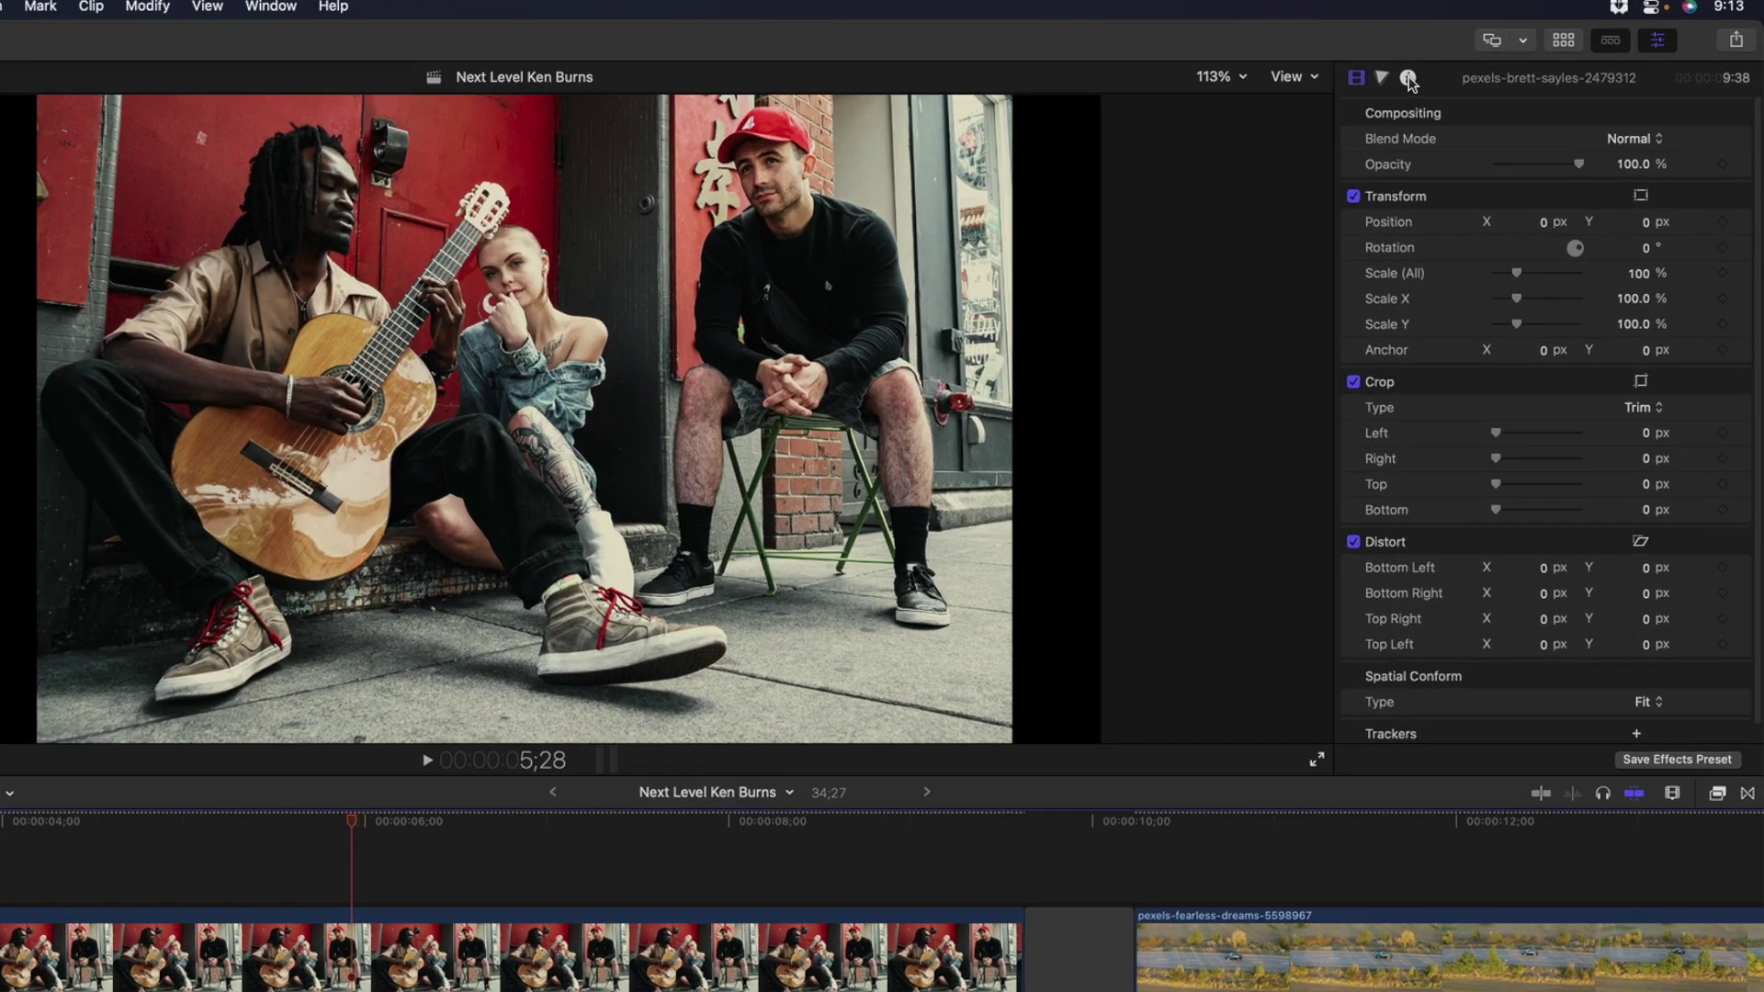
Give the street-musician photo a Ken Burns push-in ending on a 61% frame around the guitarist and woman.
click(1456, 72)
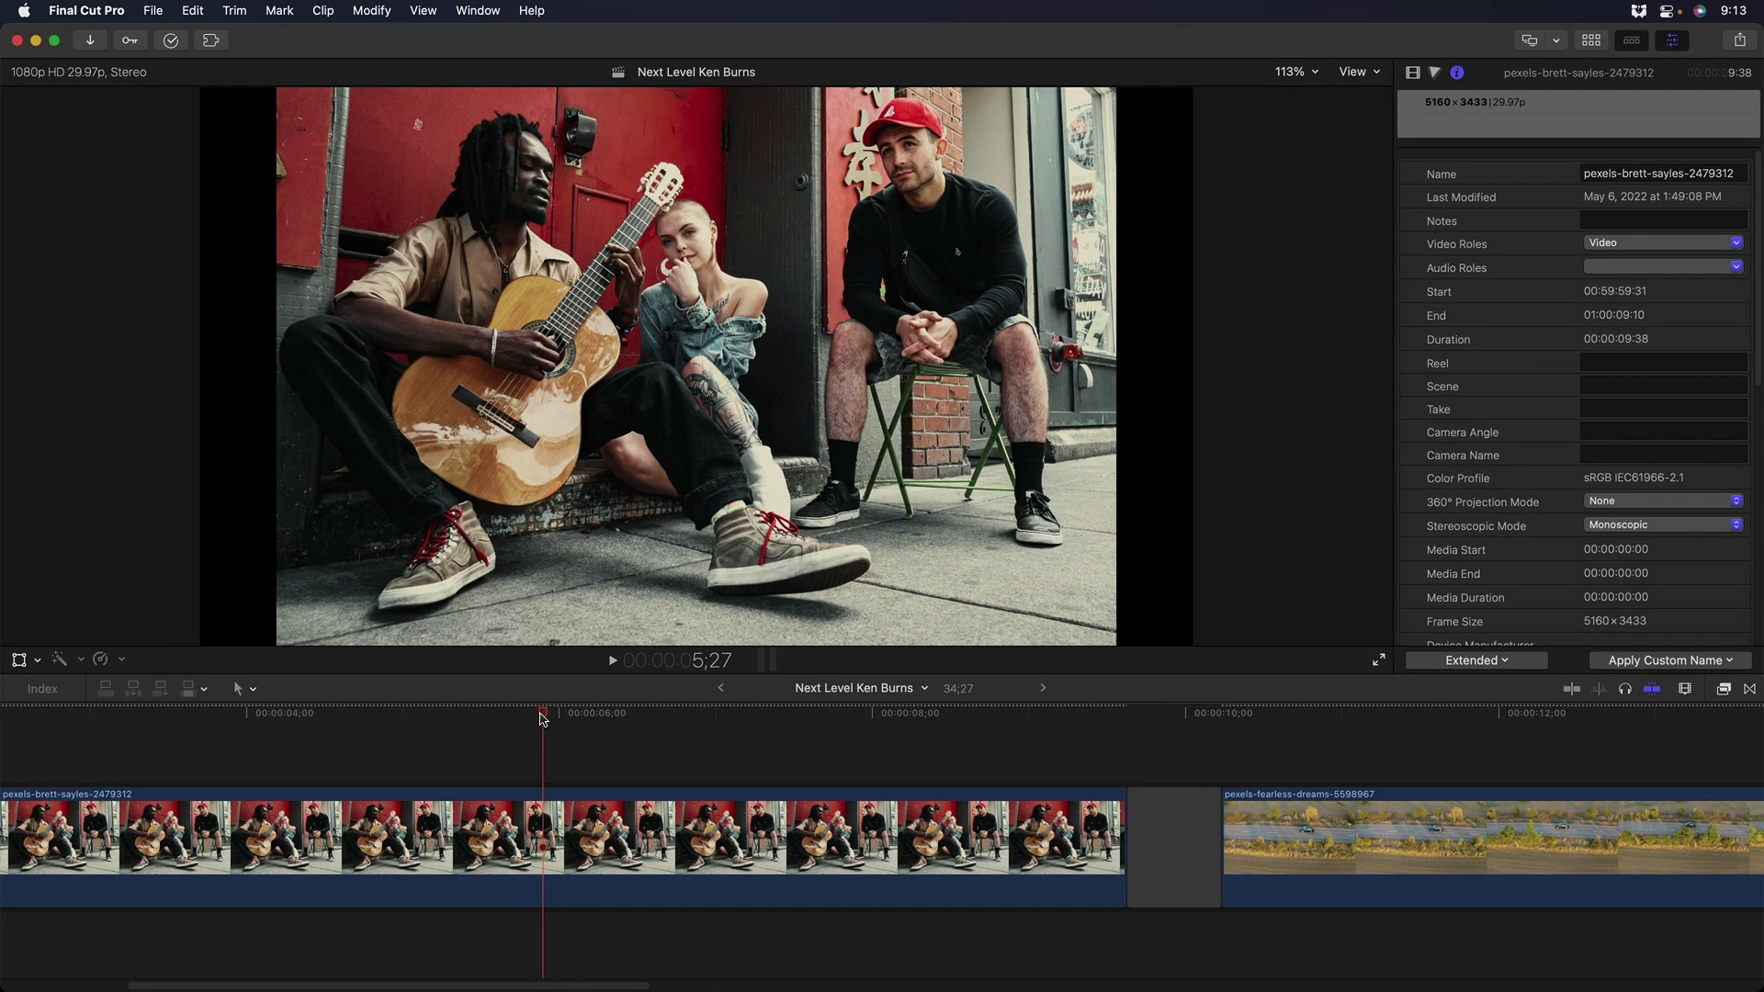
key(shift+c)
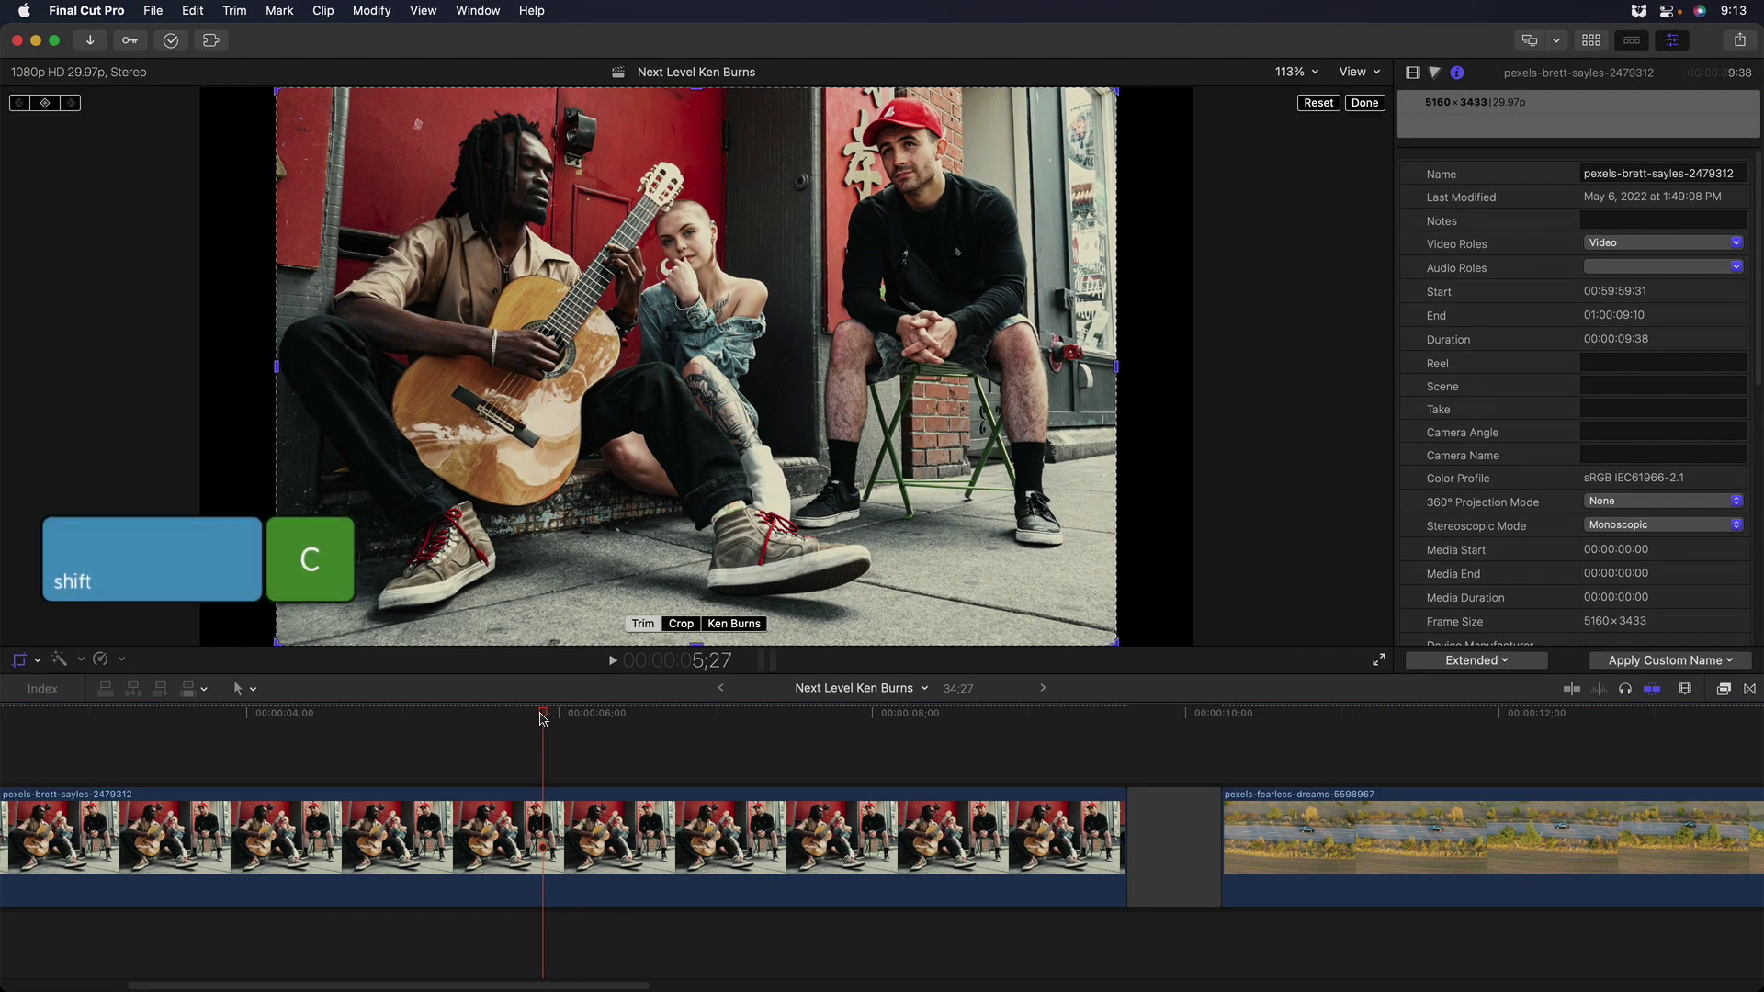
click(40, 663)
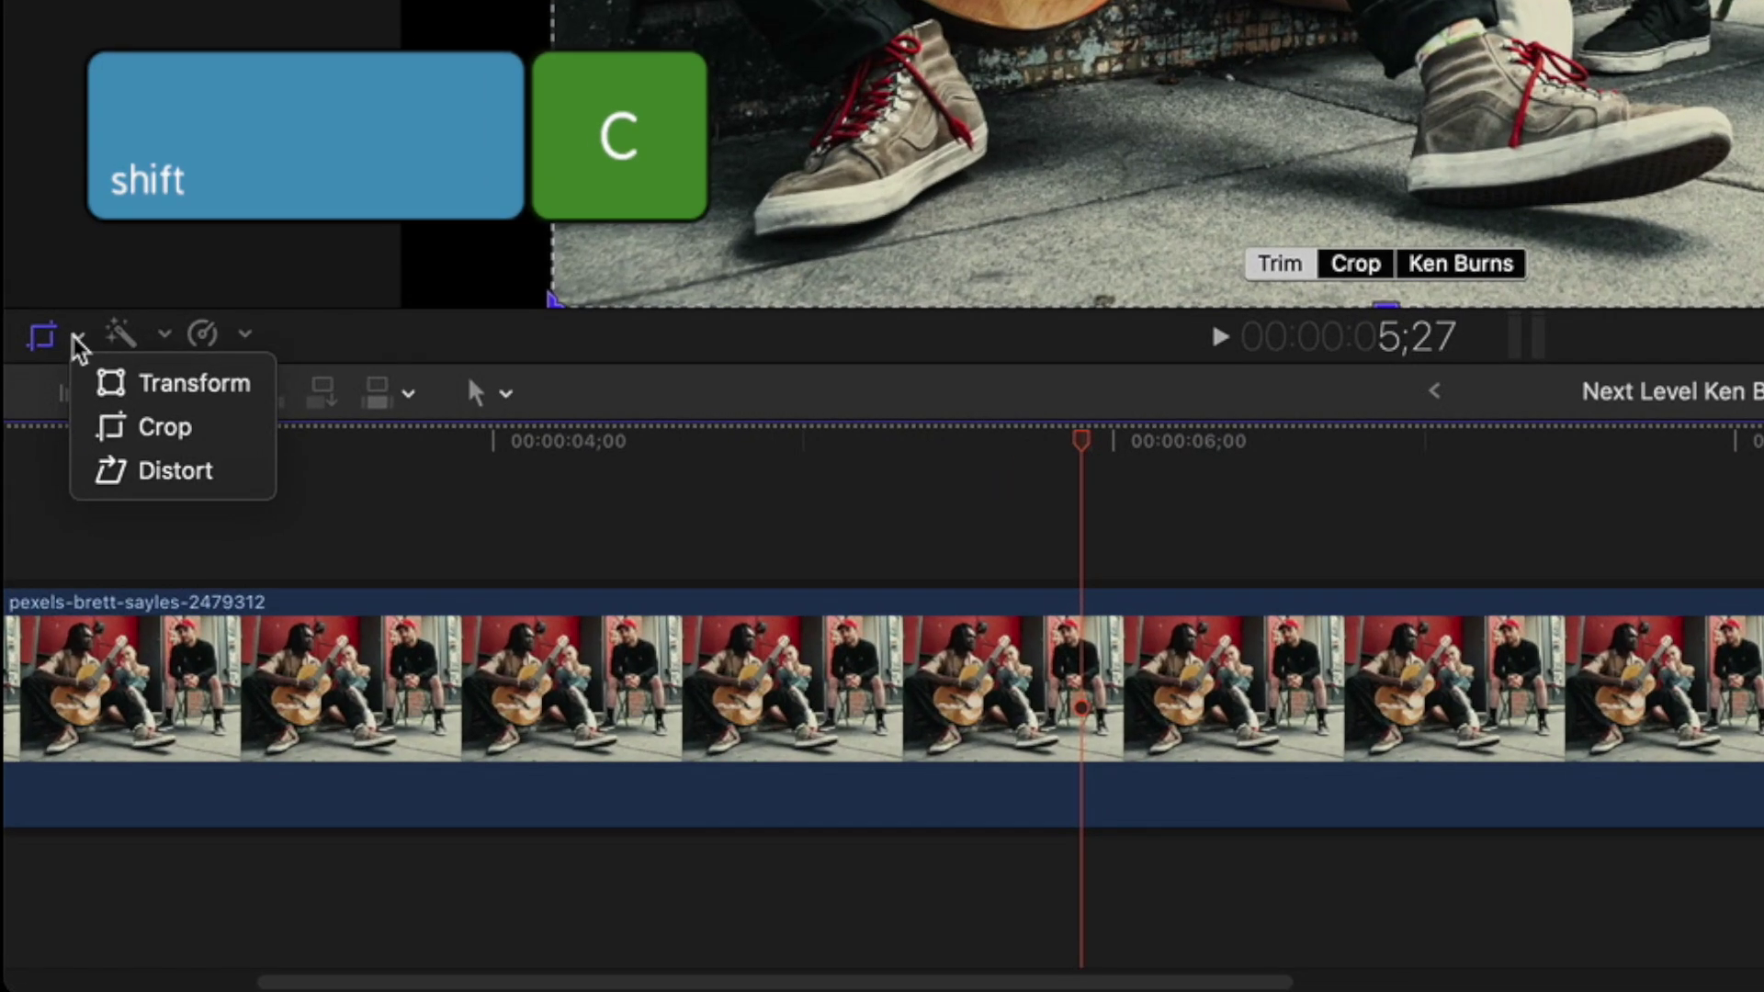
click(365, 763)
click(1469, 266)
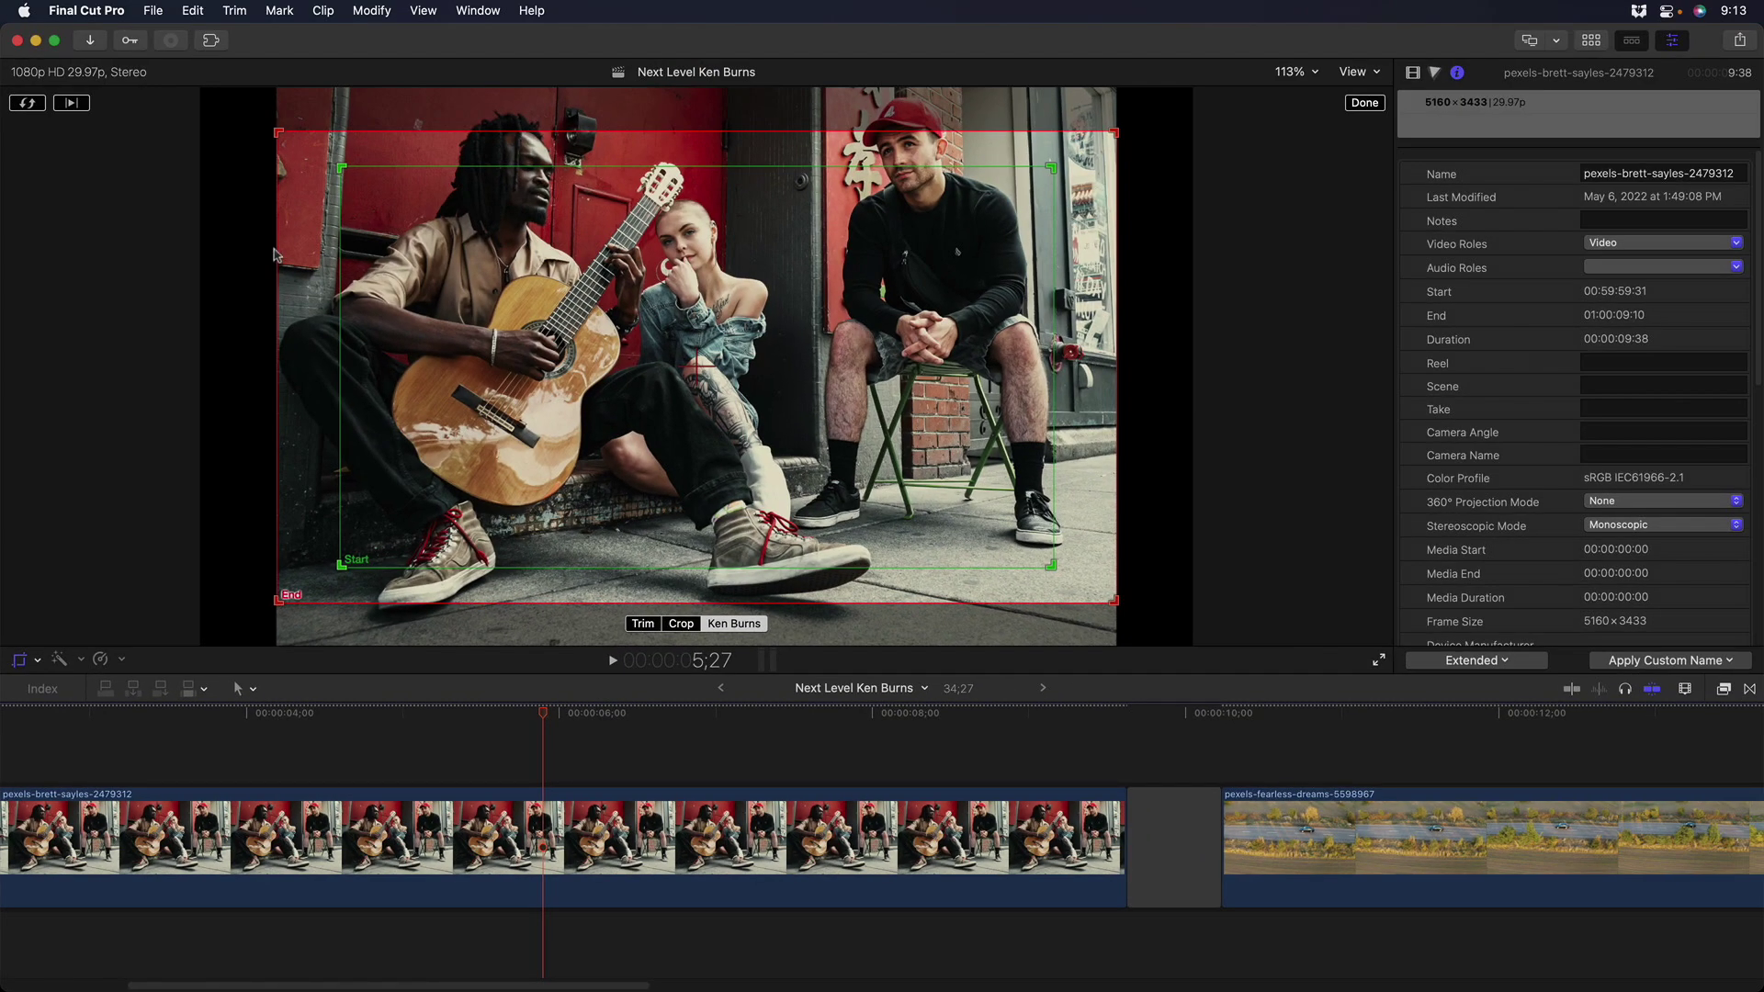
click(27, 102)
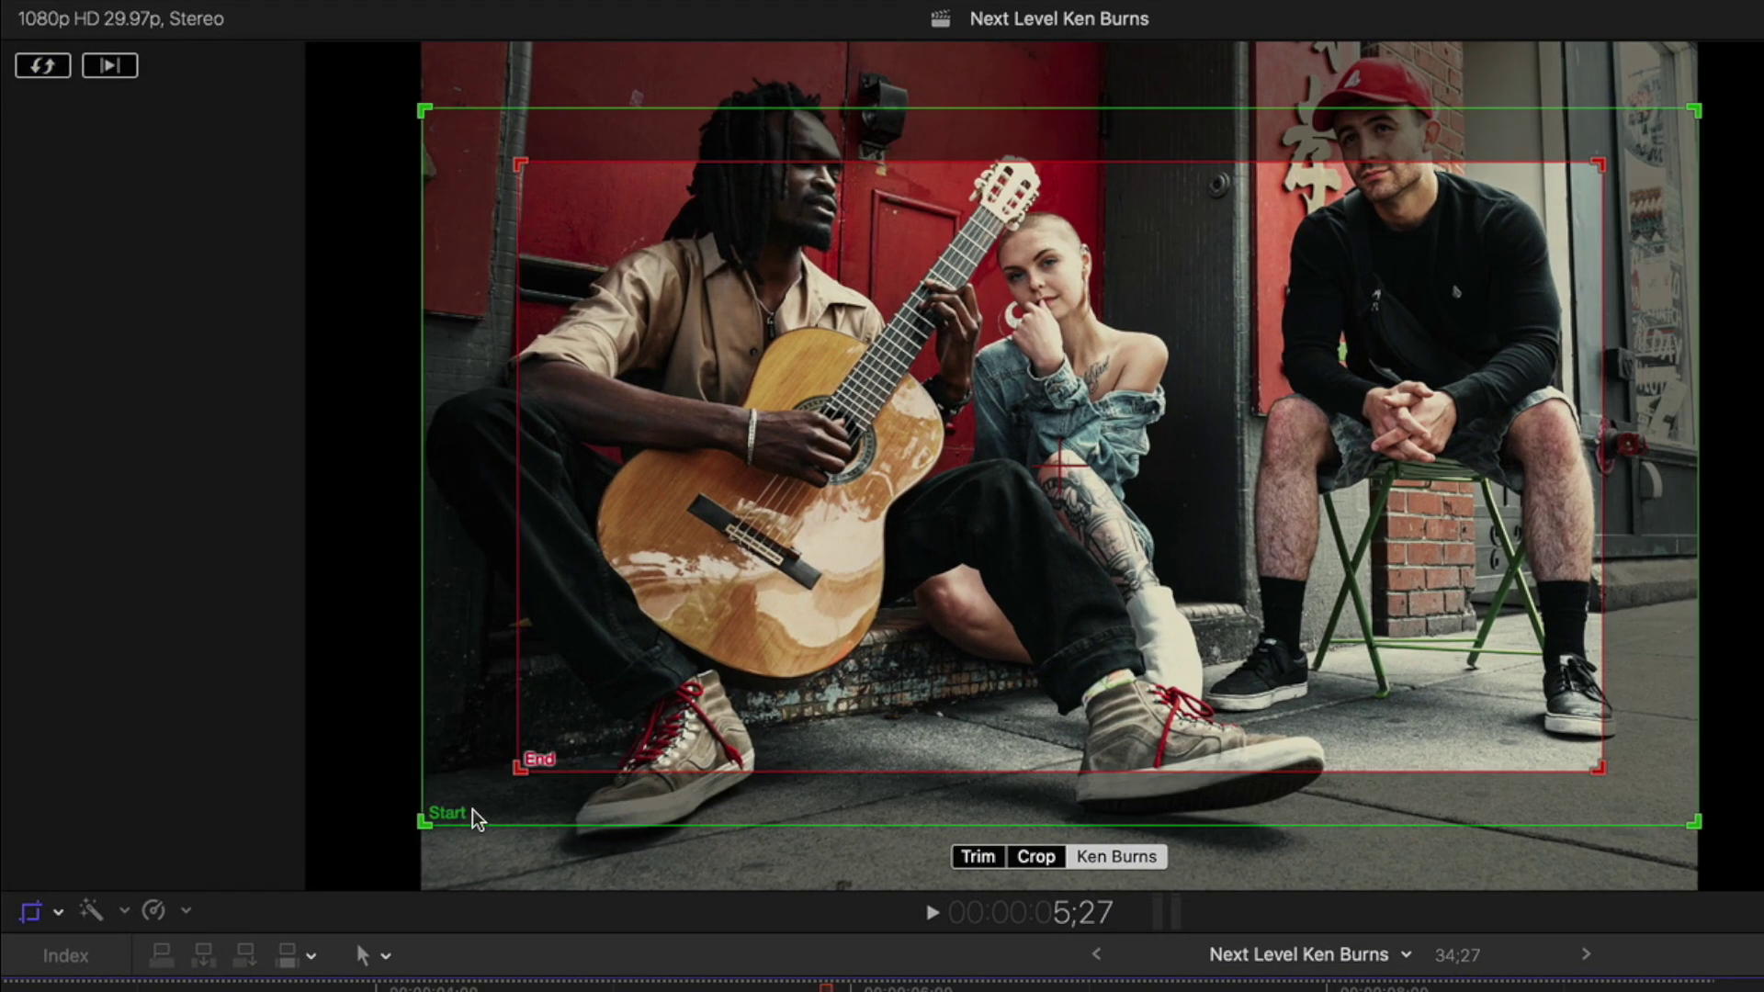
drag(1603, 771, 1299, 601)
drag(1193, 512, 1169, 461)
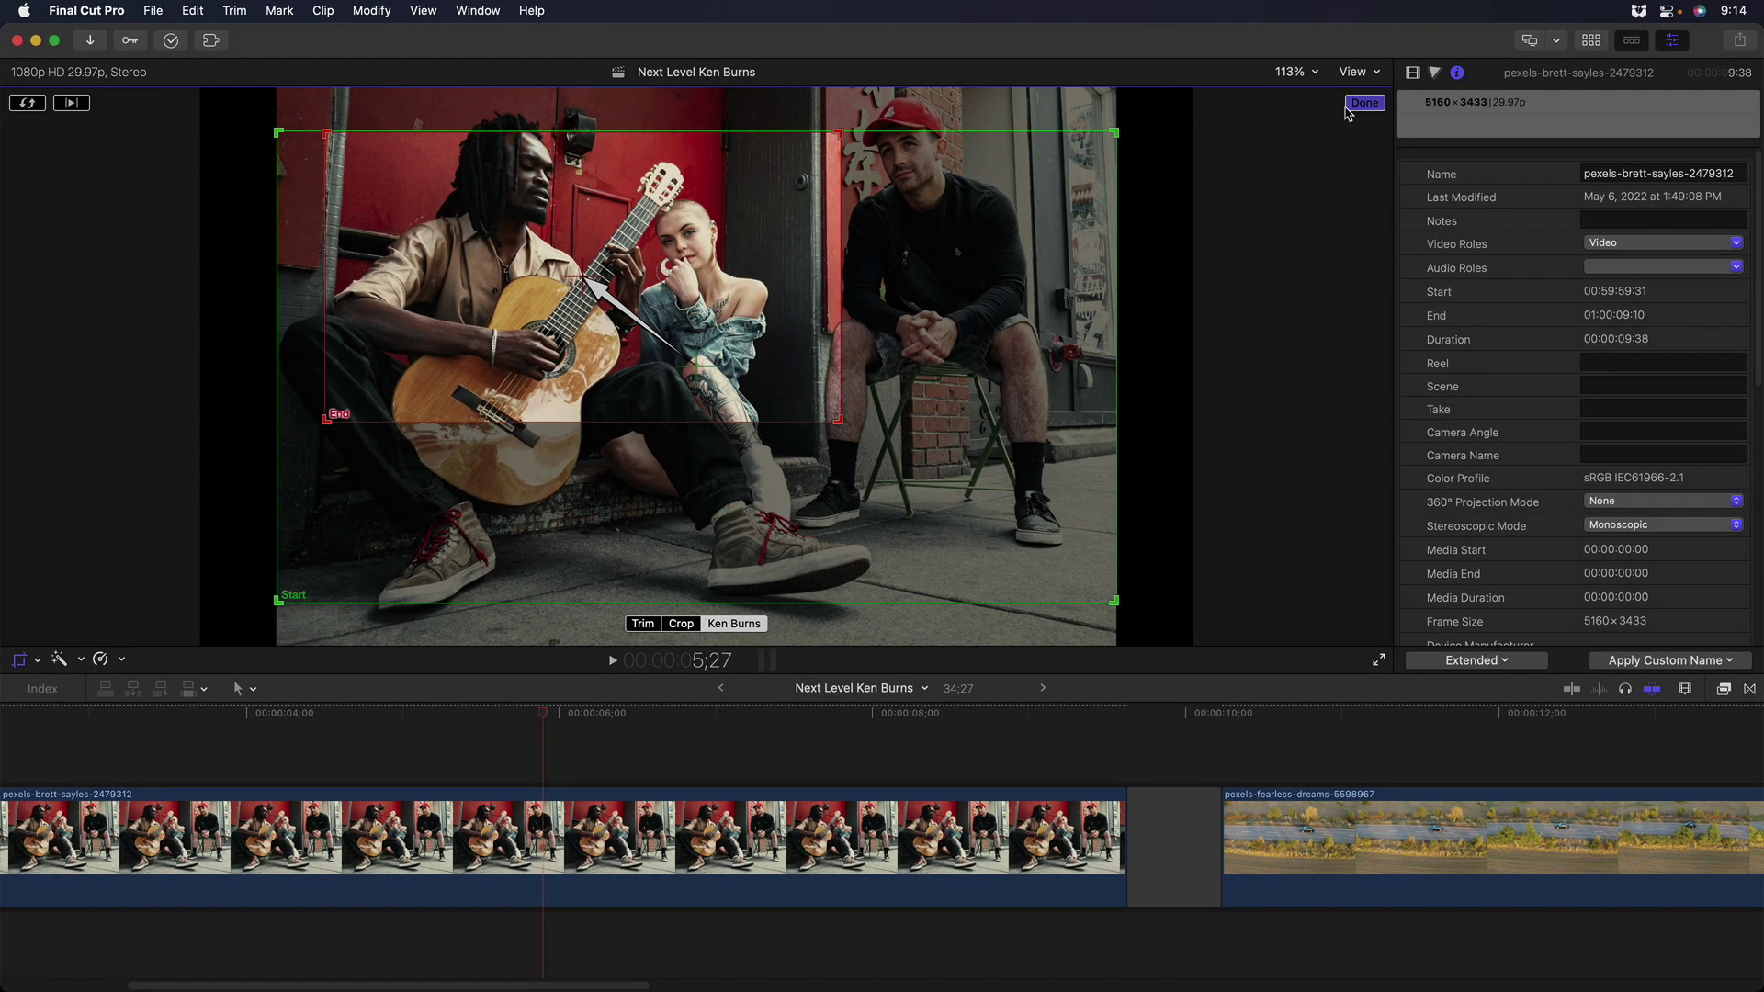
click(1346, 109)
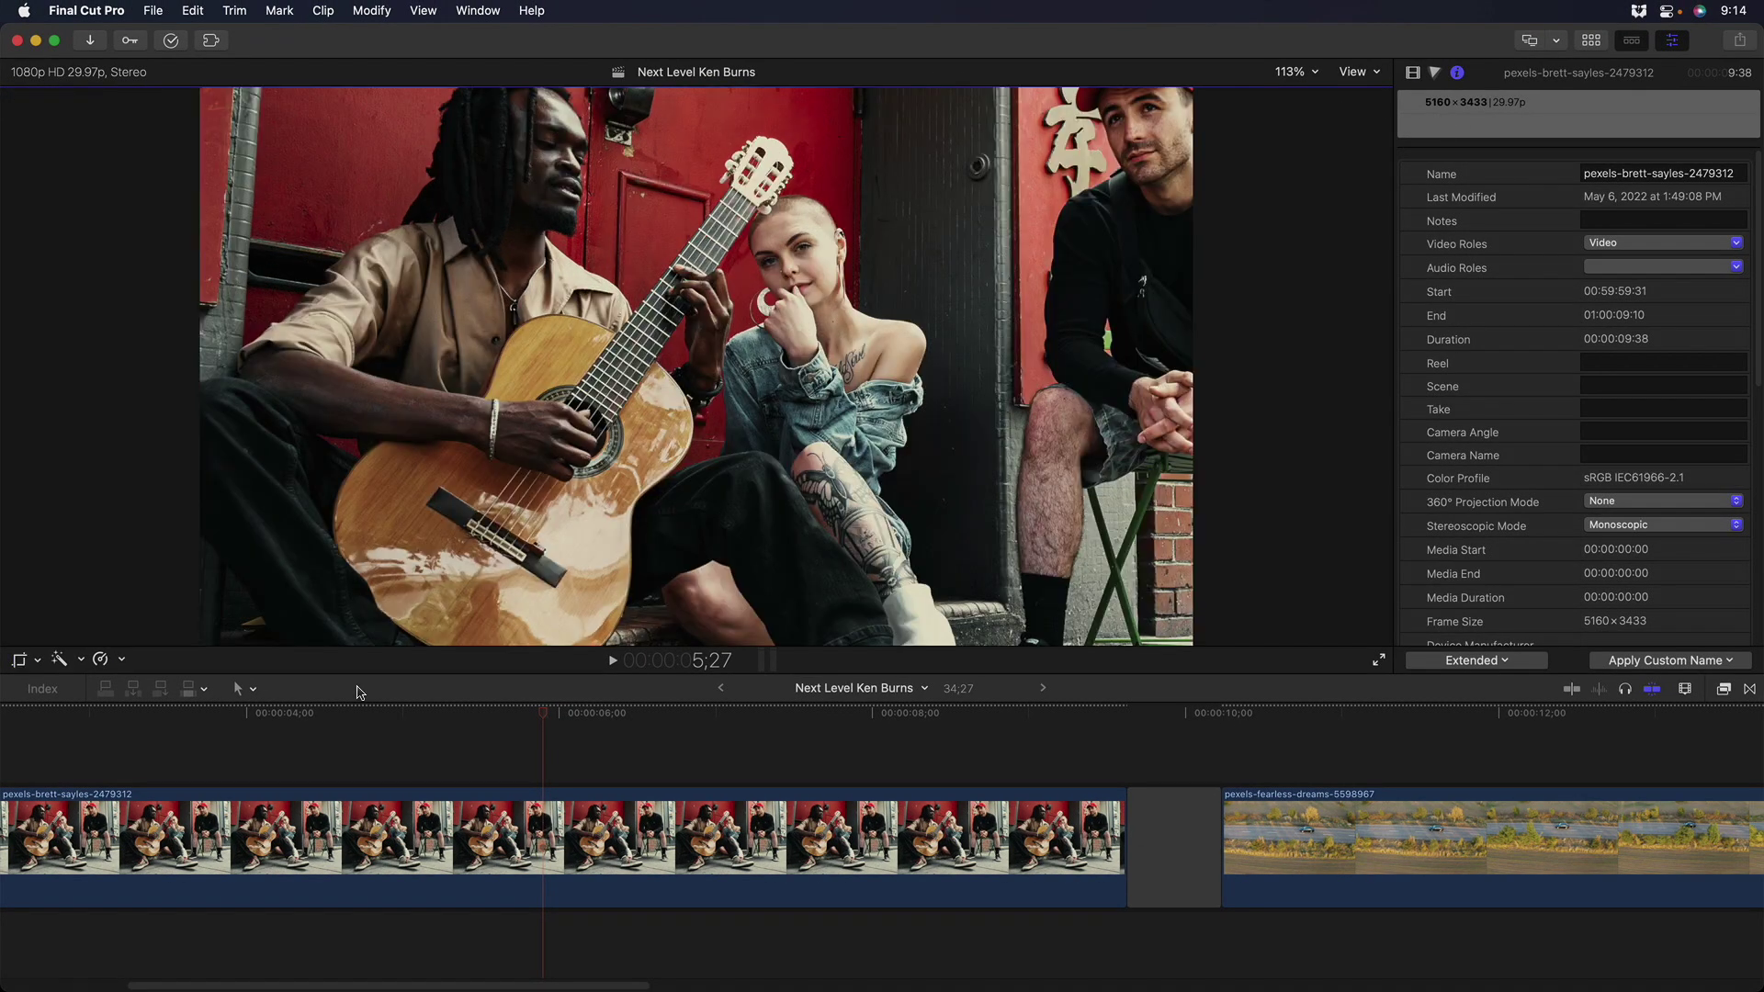
Play back the photo's Ken Burns move and split the clip at 4;13.
click(23, 717)
key(Home)
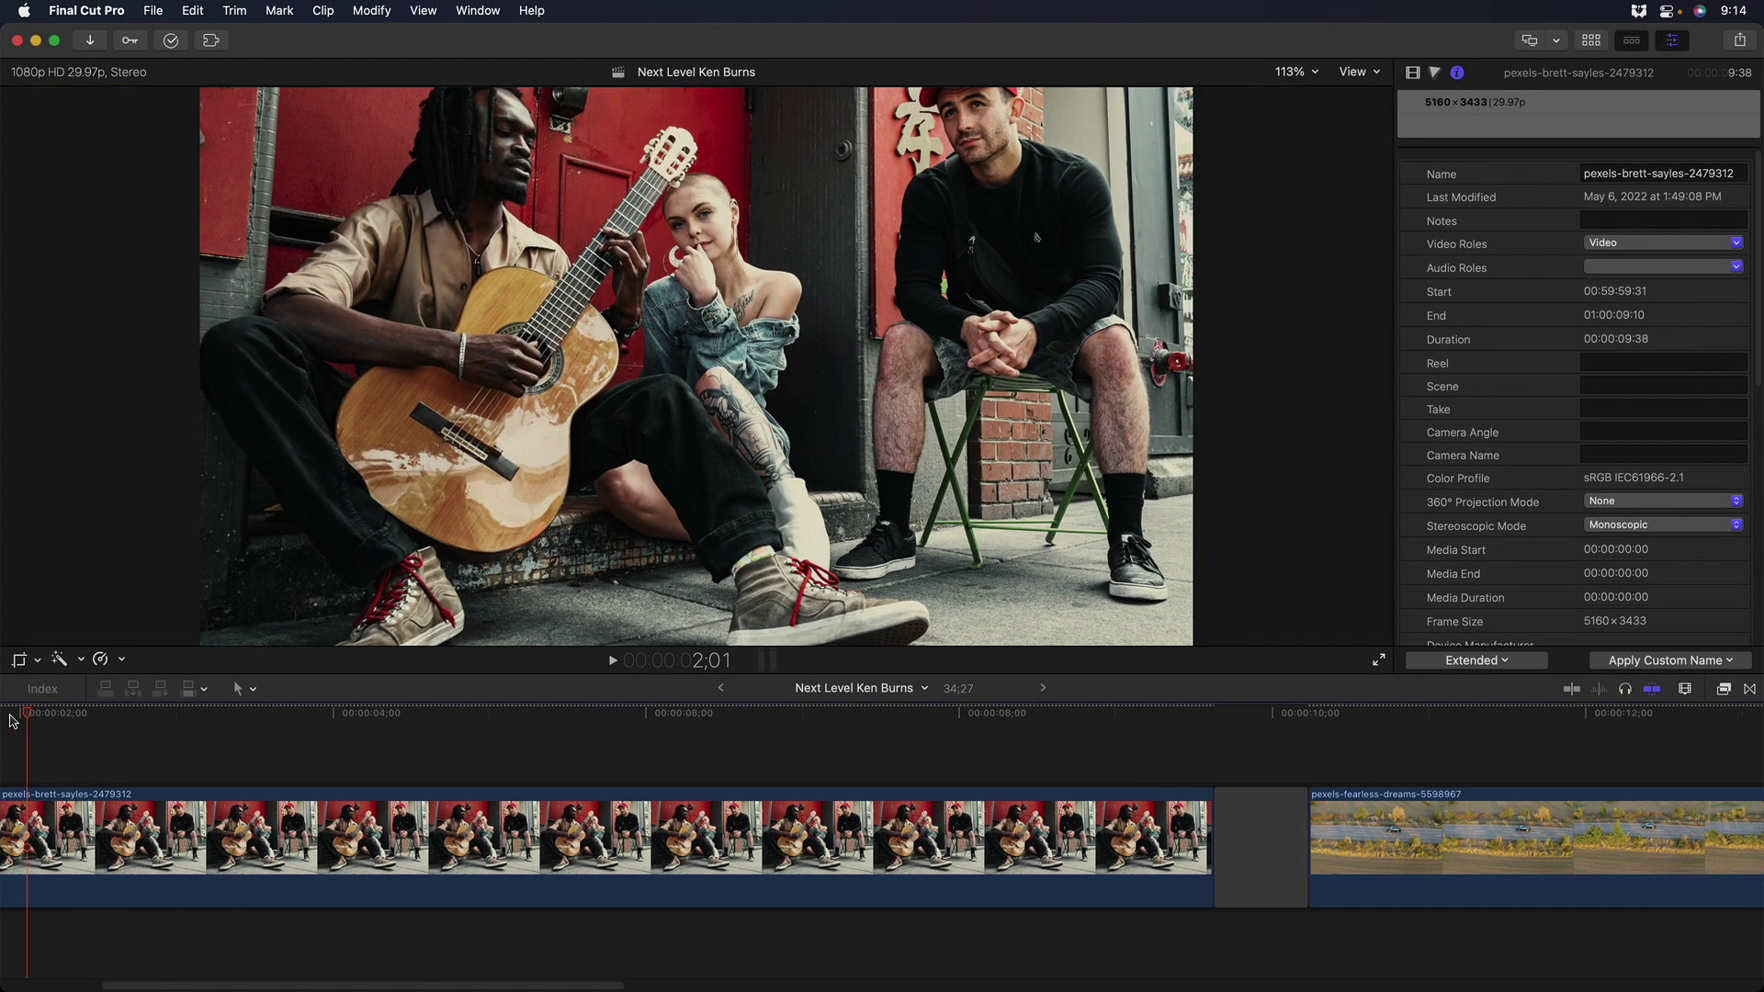
key(space)
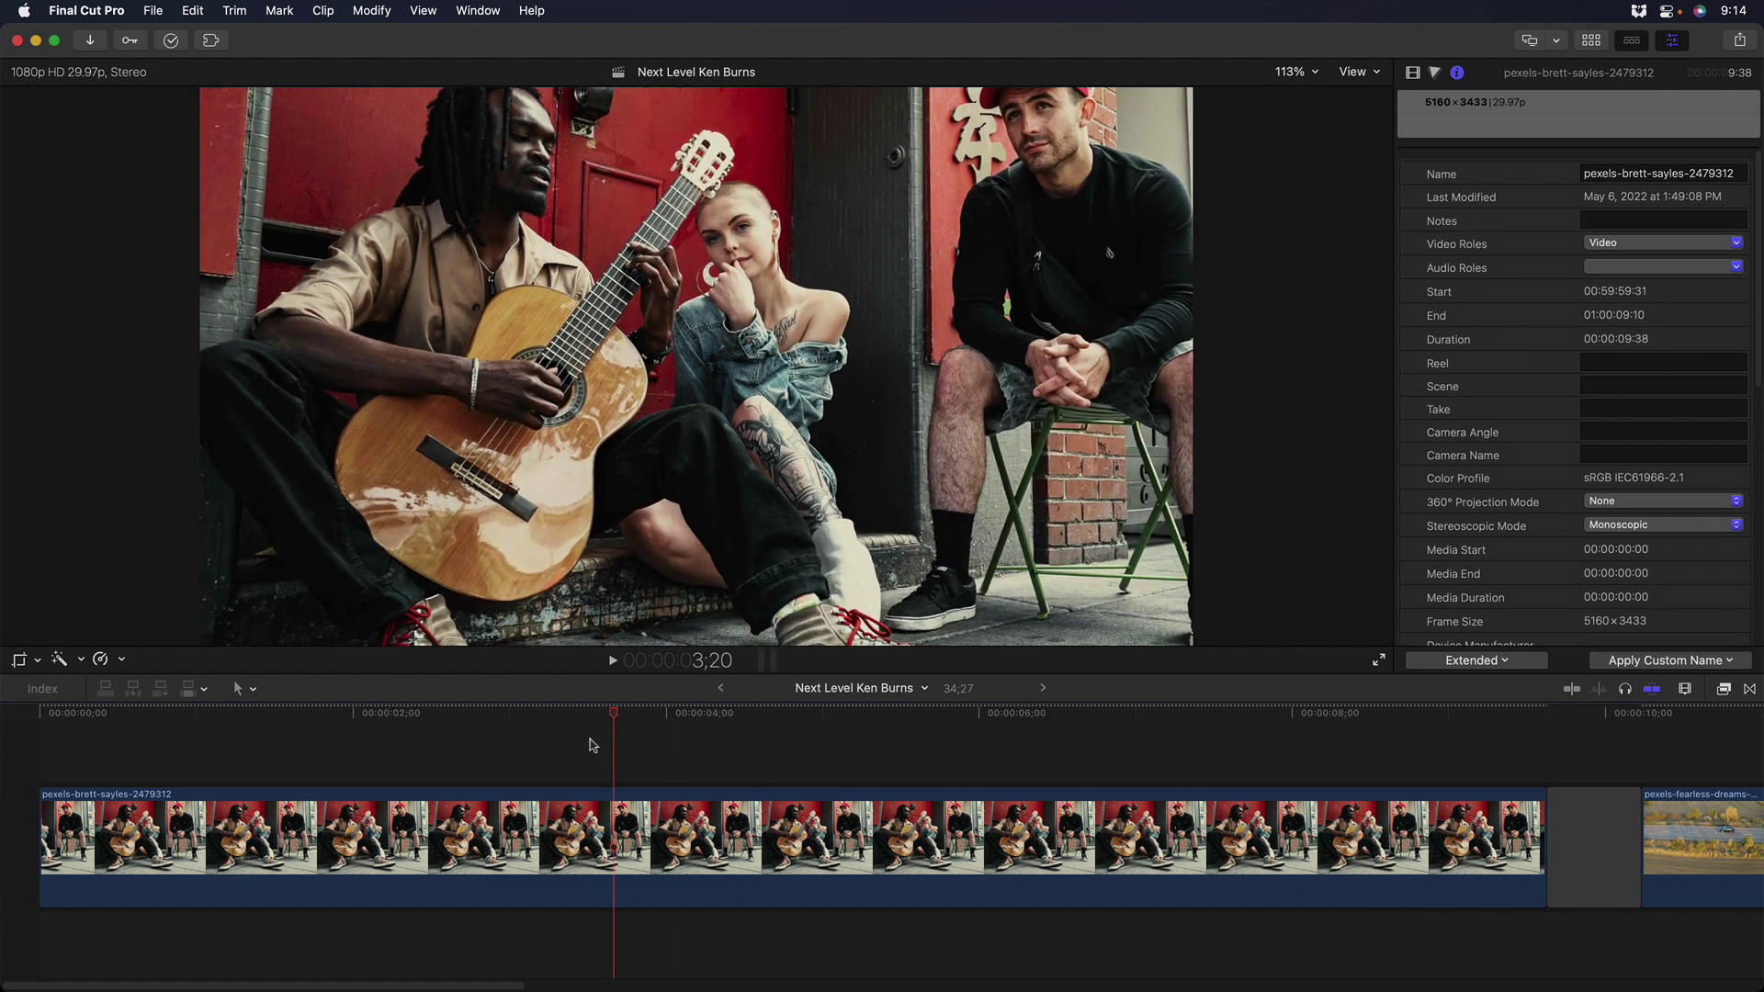
click(582, 744)
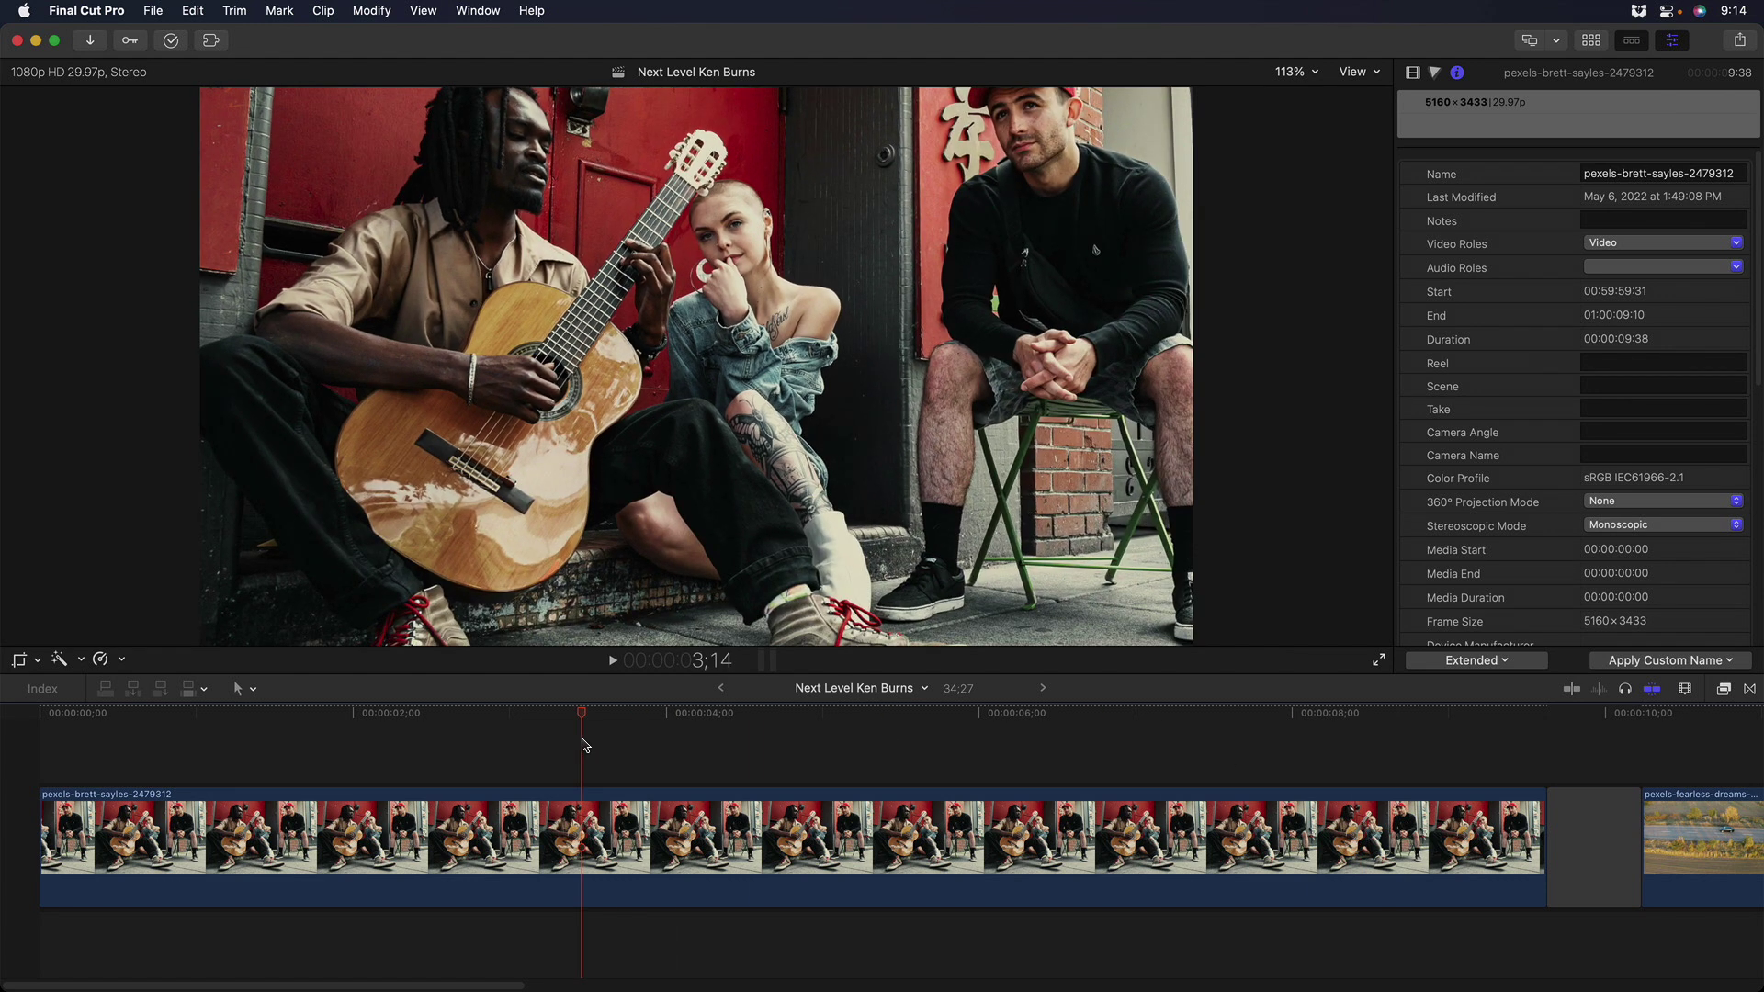
drag(578, 715, 737, 721)
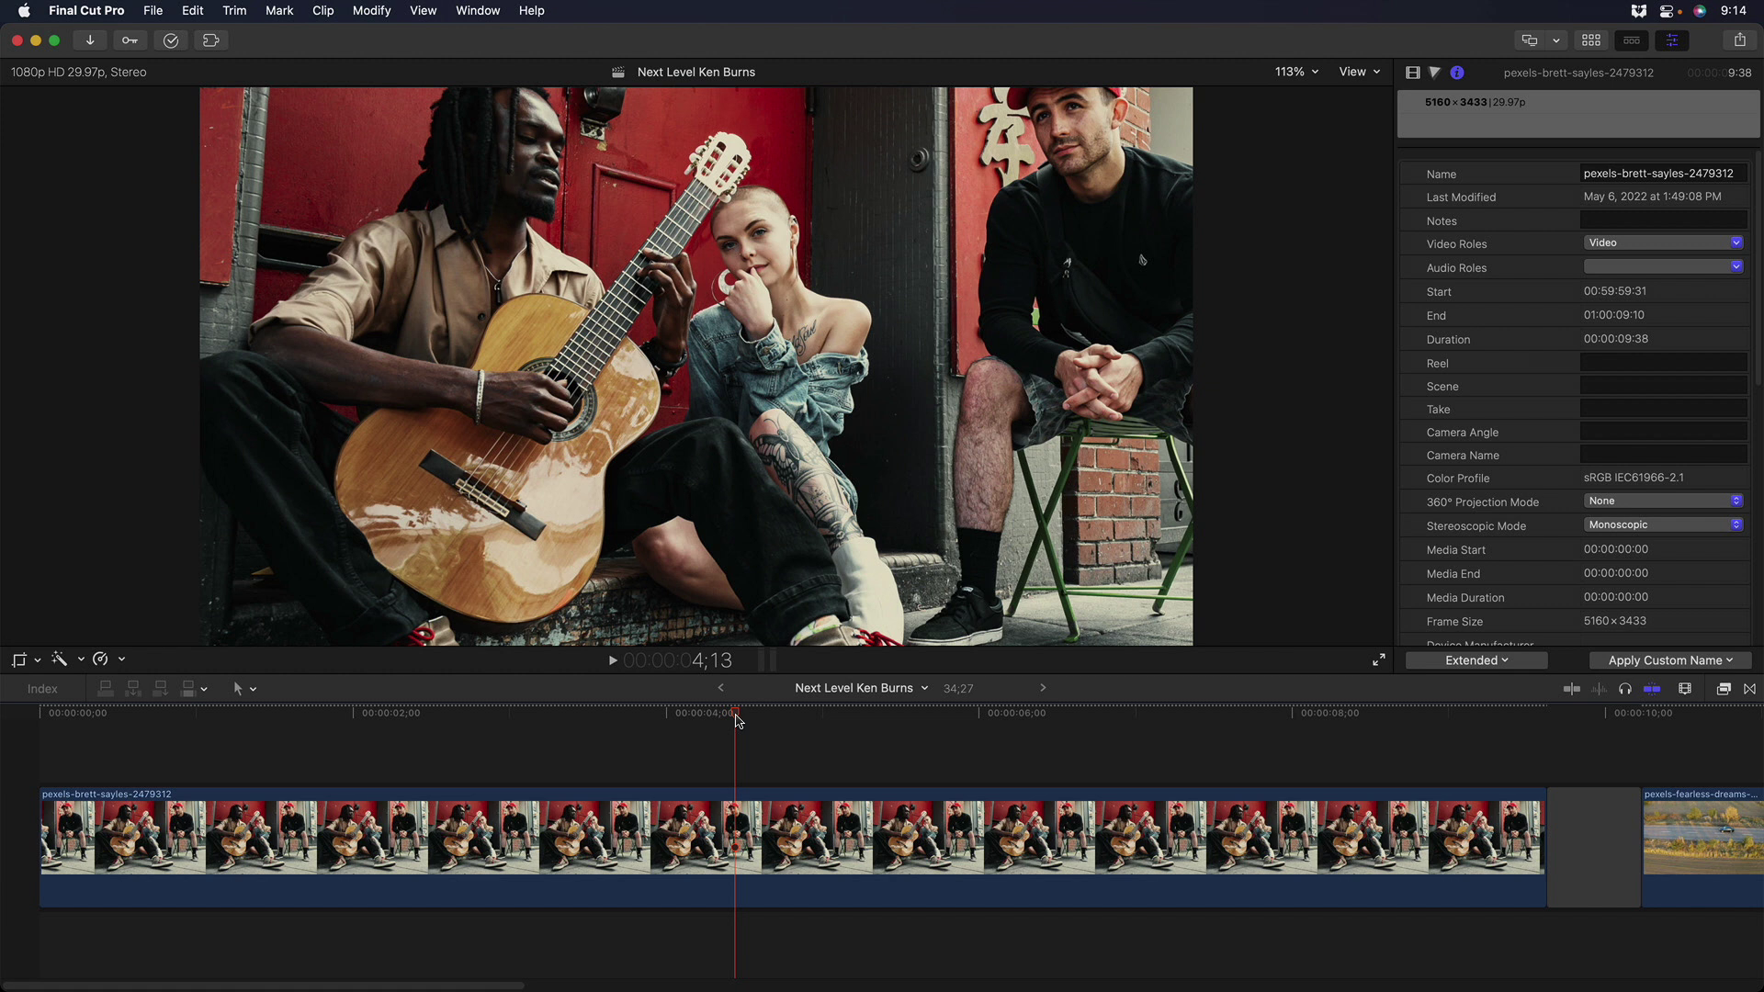
key(ctrl+b)
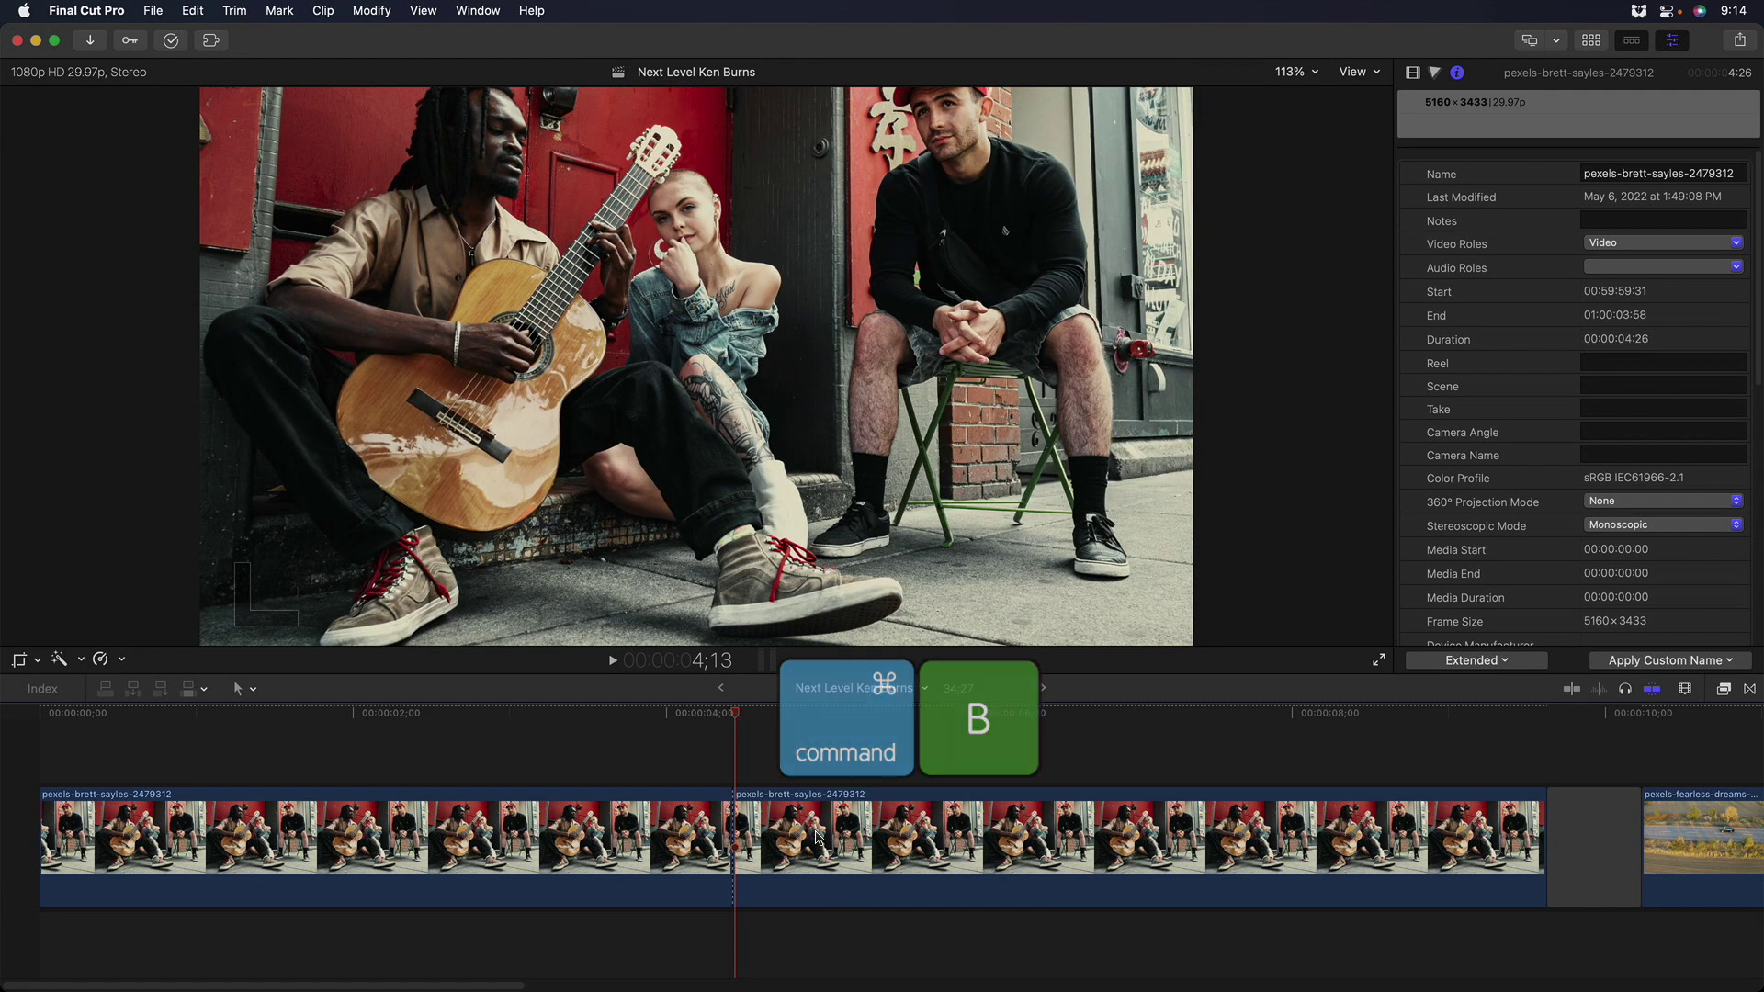
Reverse the second half's Ken Burns so it starts close and pulls back to full frame.
click(818, 837)
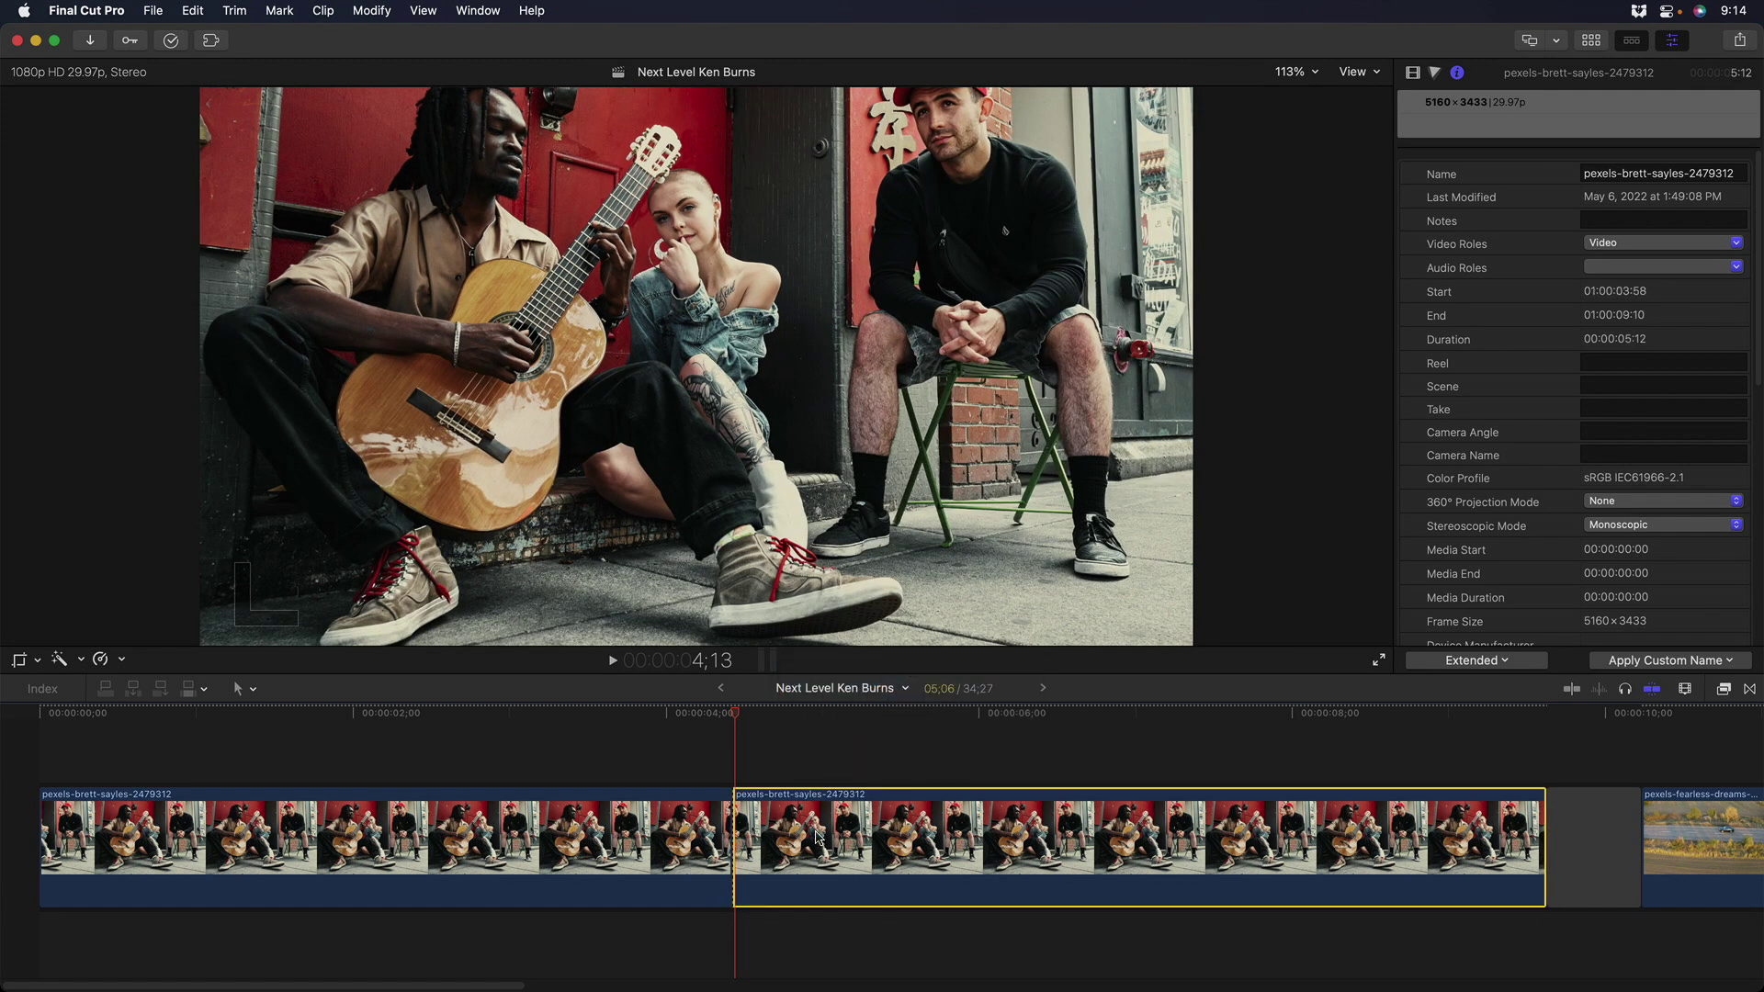
key(shift+c)
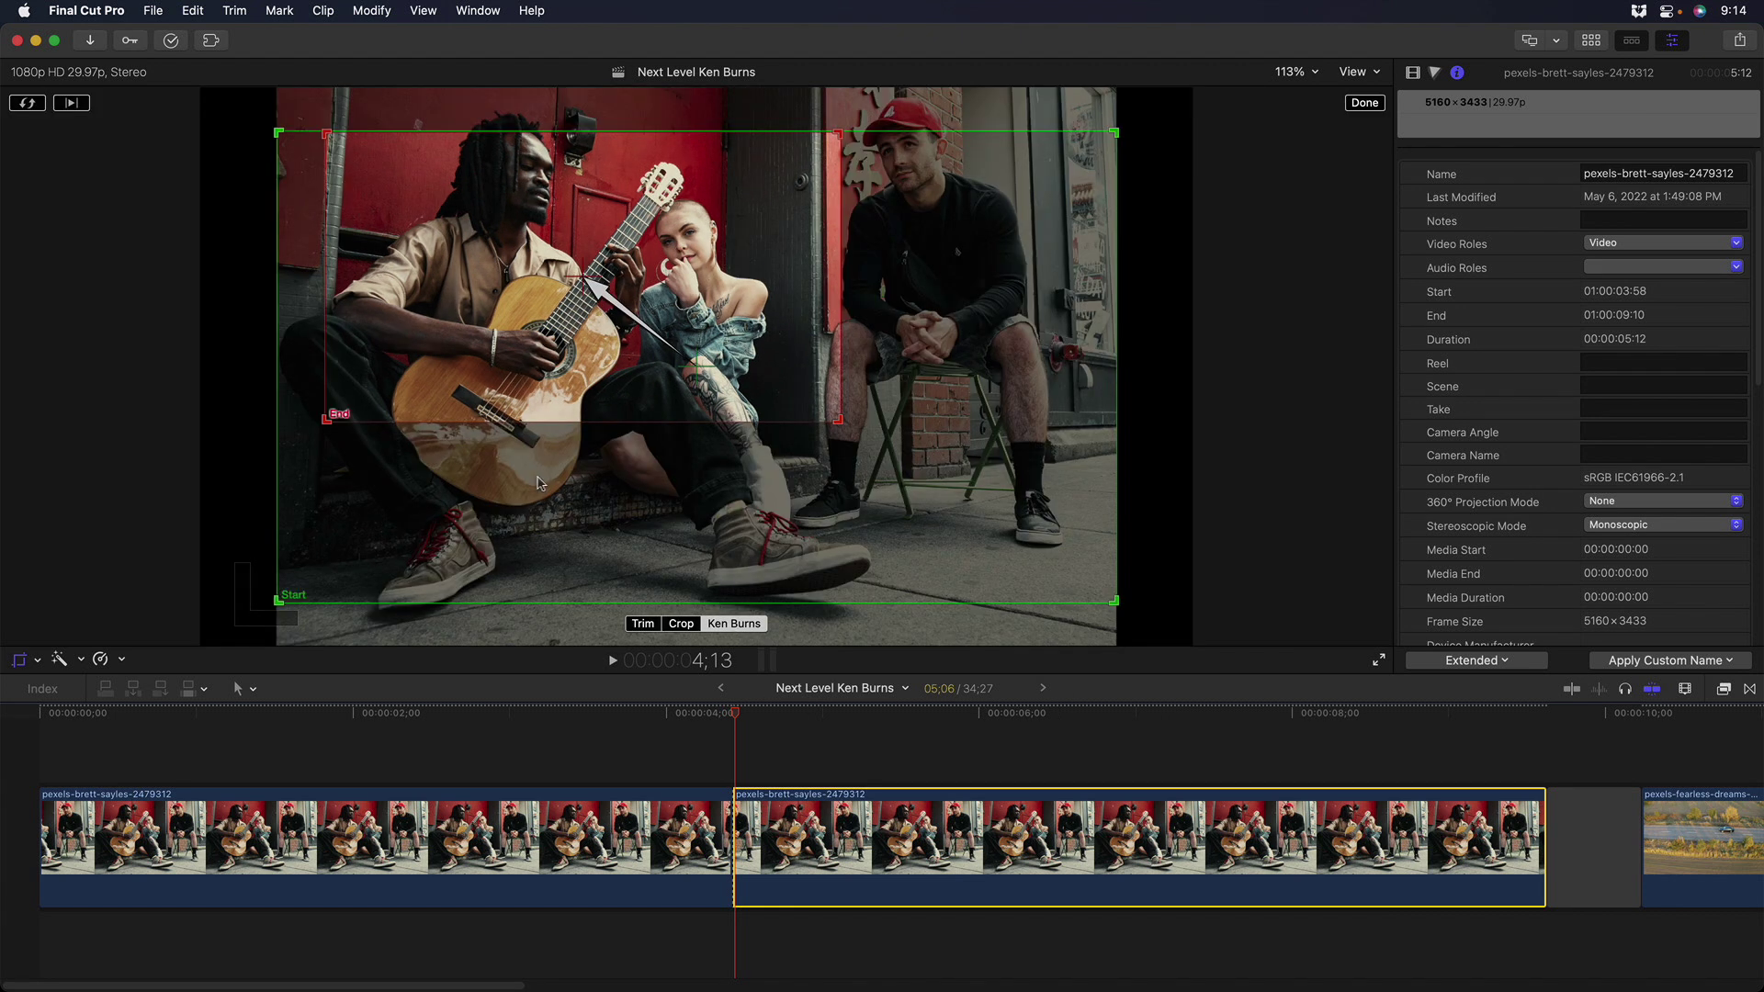
click(25, 103)
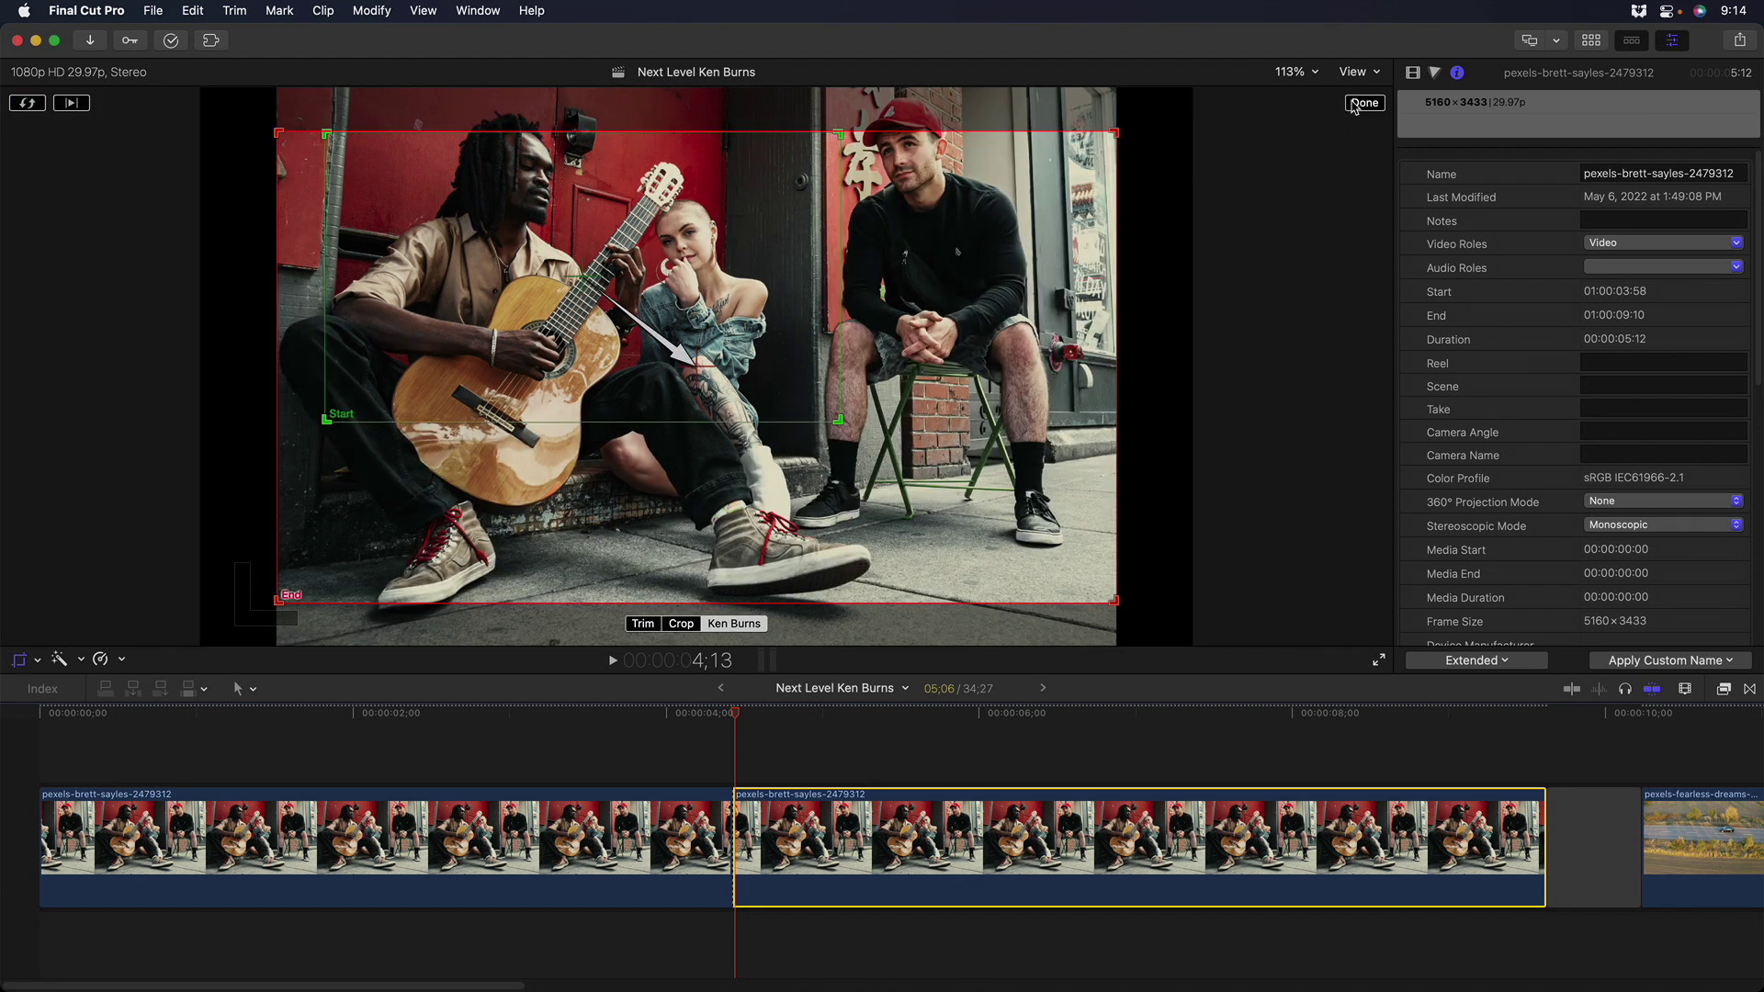
click(1363, 103)
key(Home)
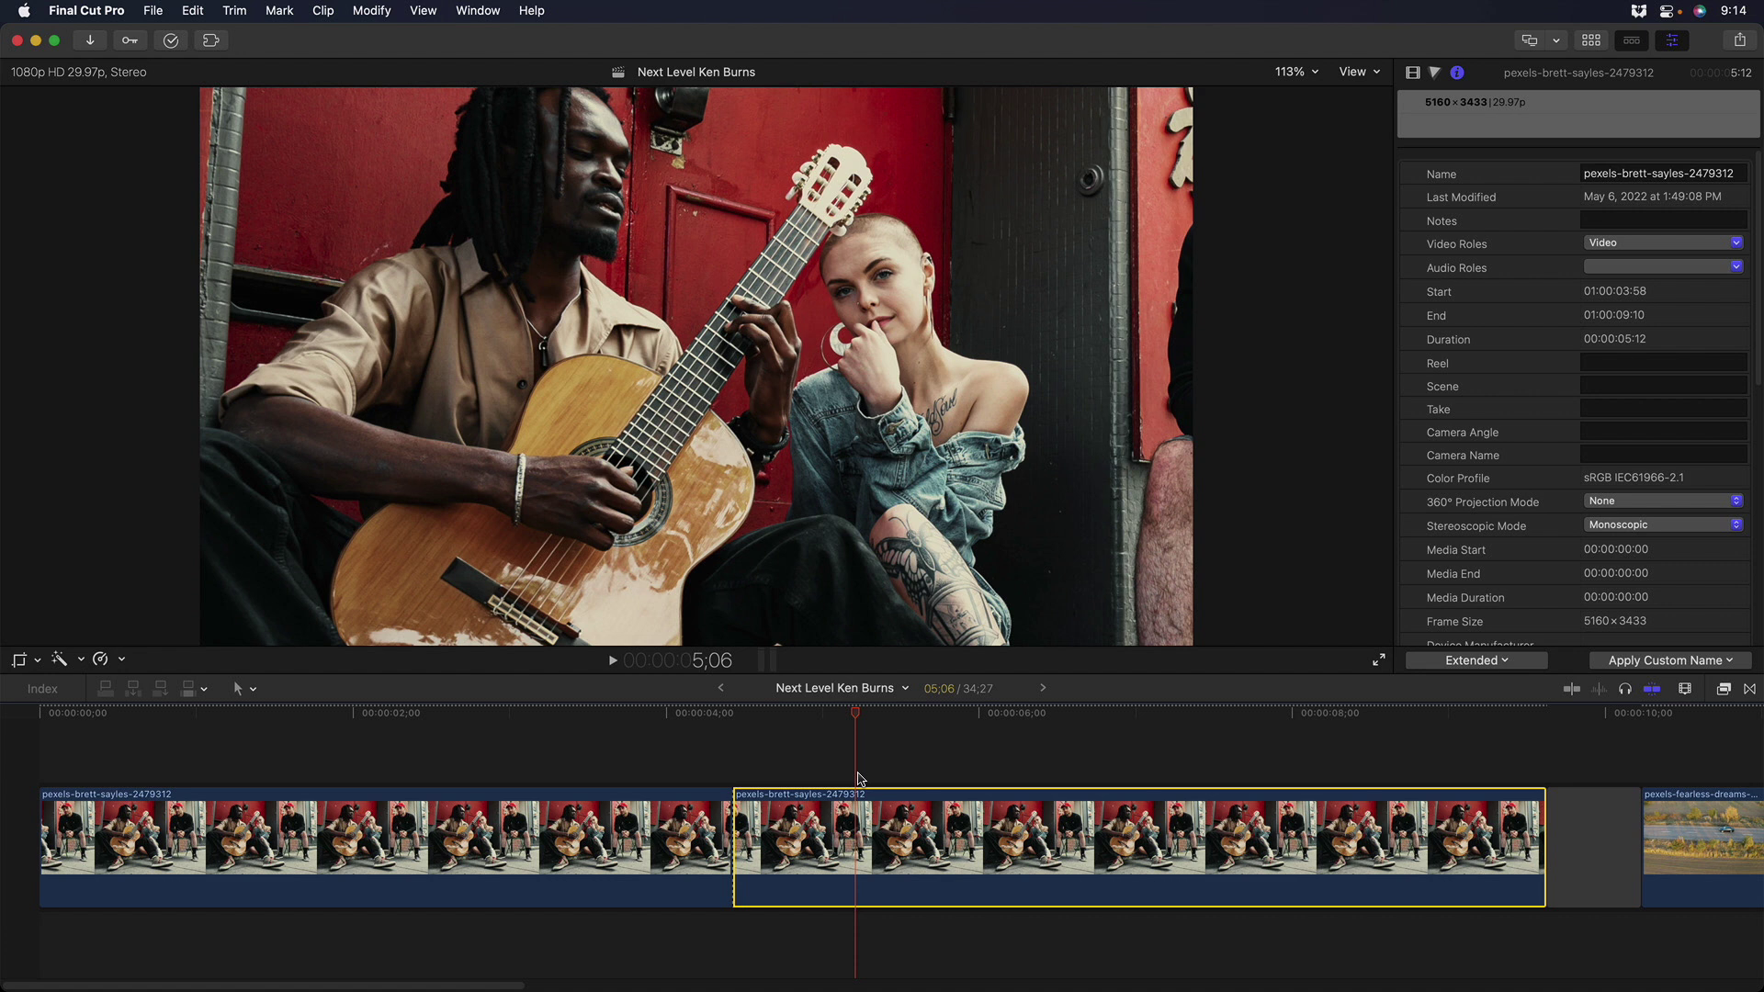
Insert a 4-second freeze frame at 4;13 and play the sequence from the start.
key(Up)
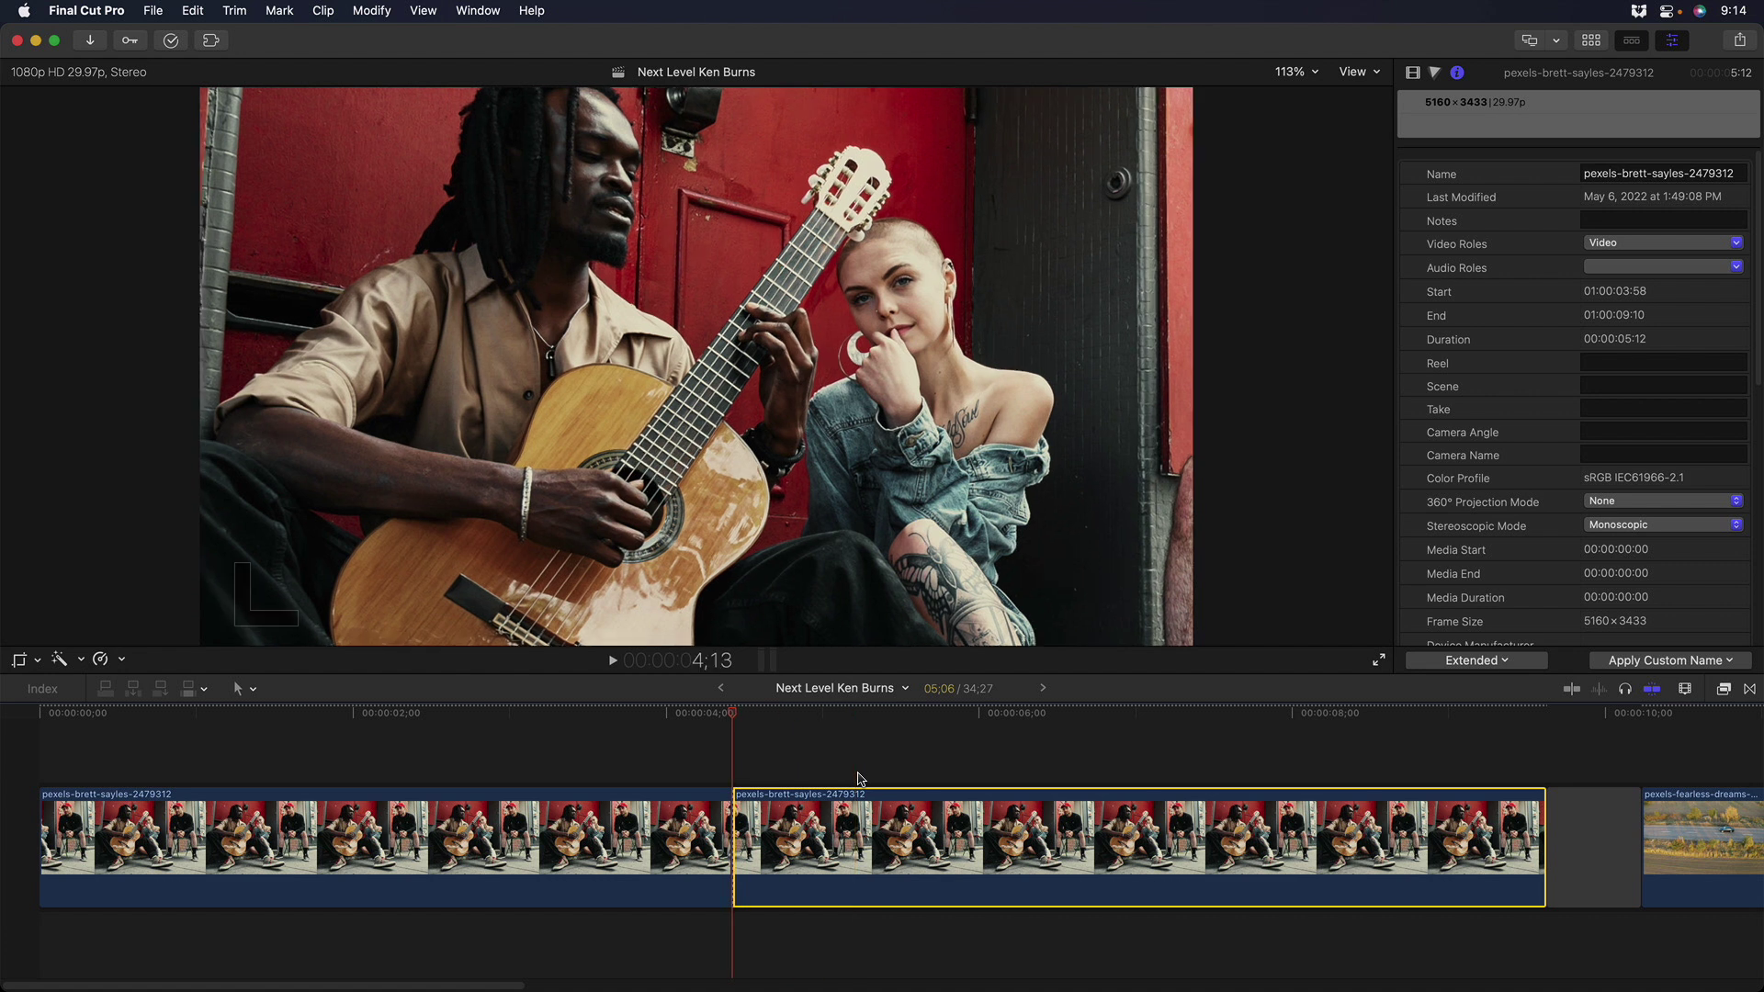
key(alt+f)
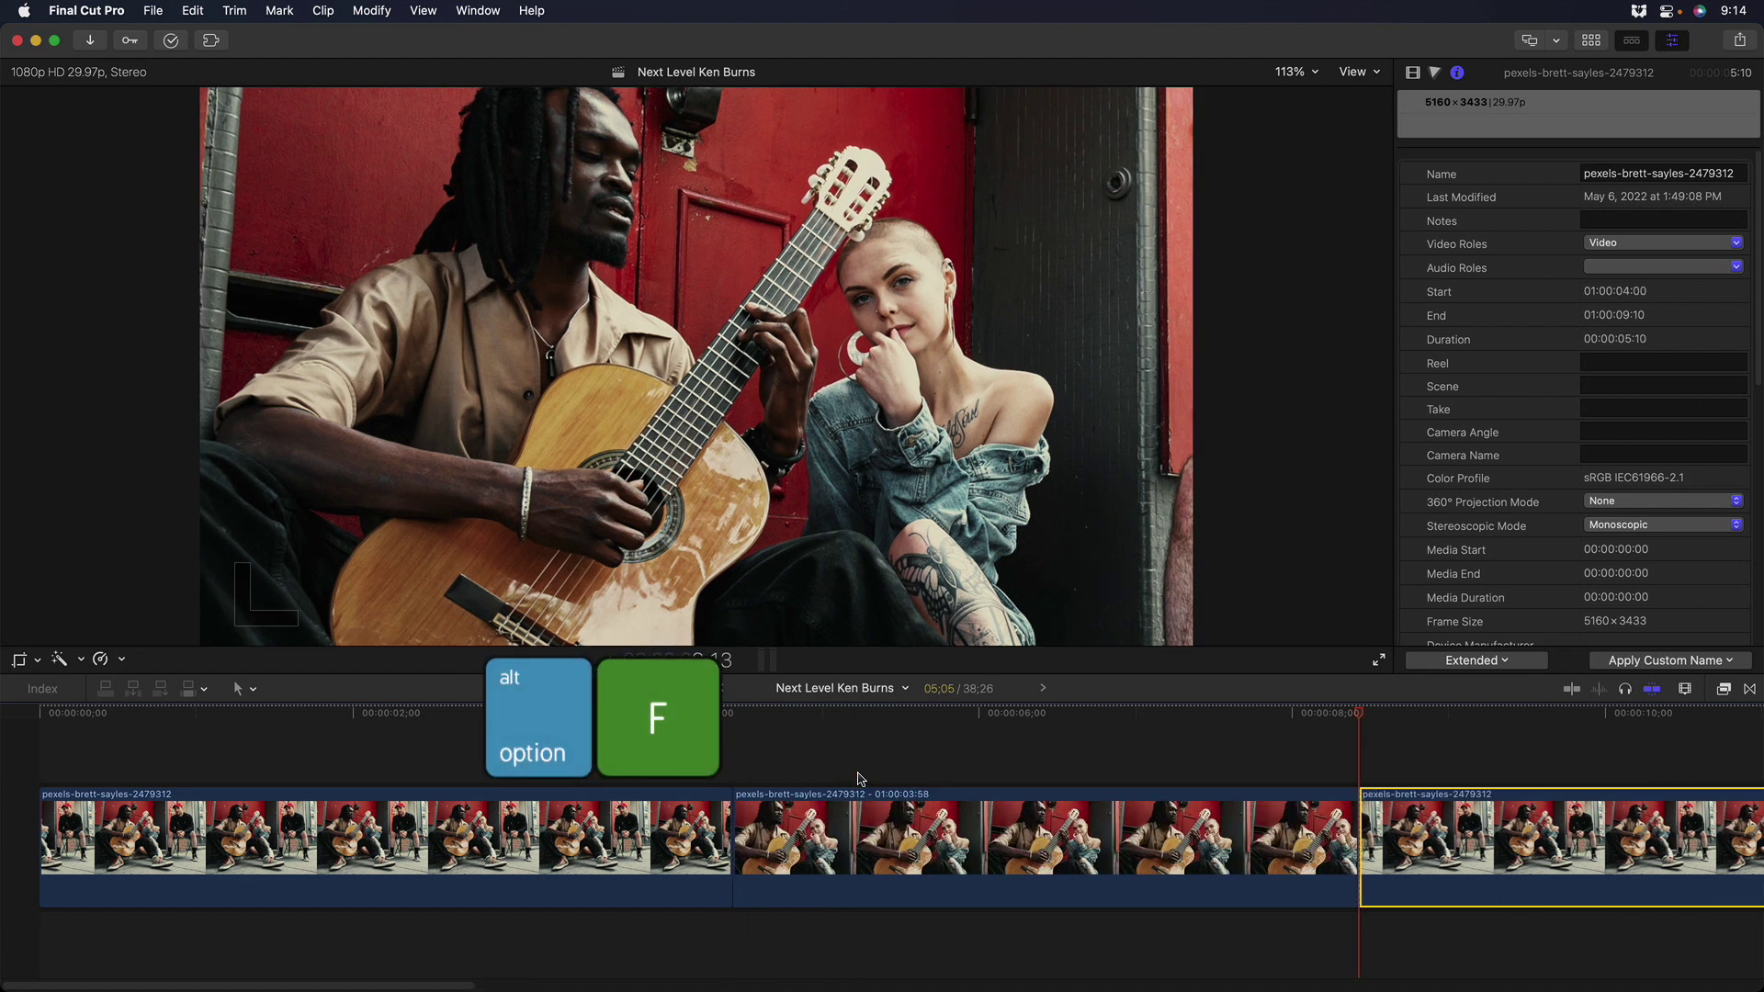
click(859, 779)
key(super+minus)
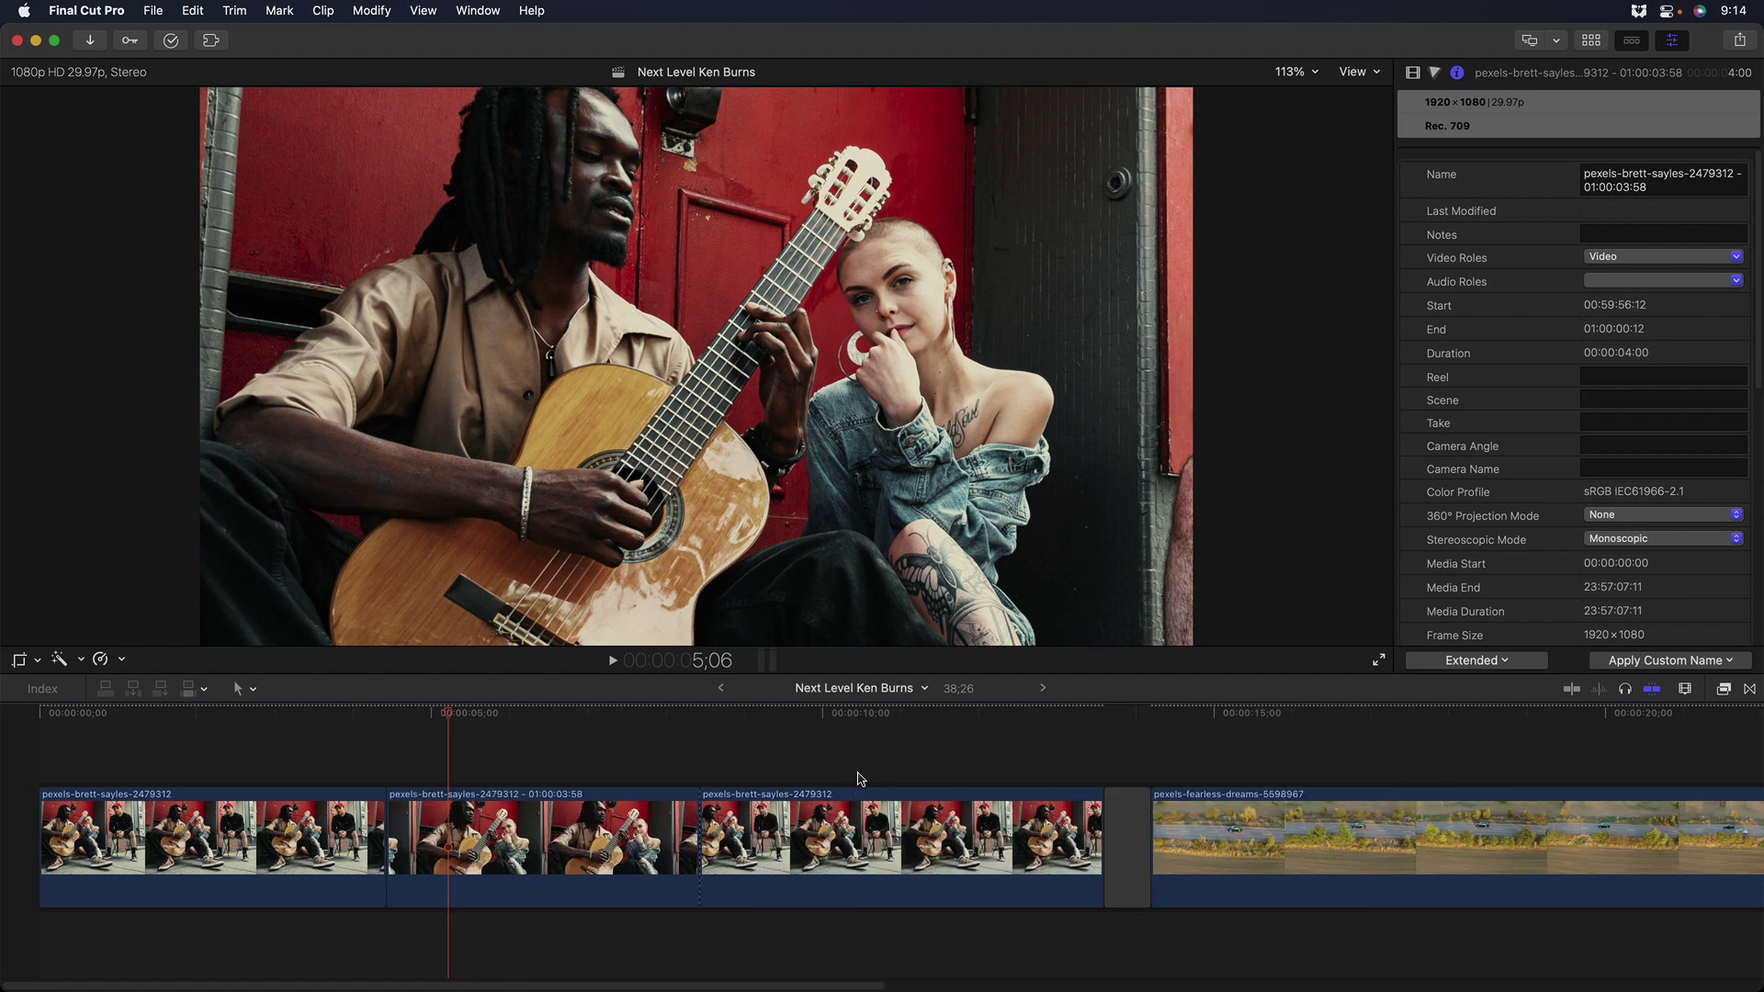
click(66, 714)
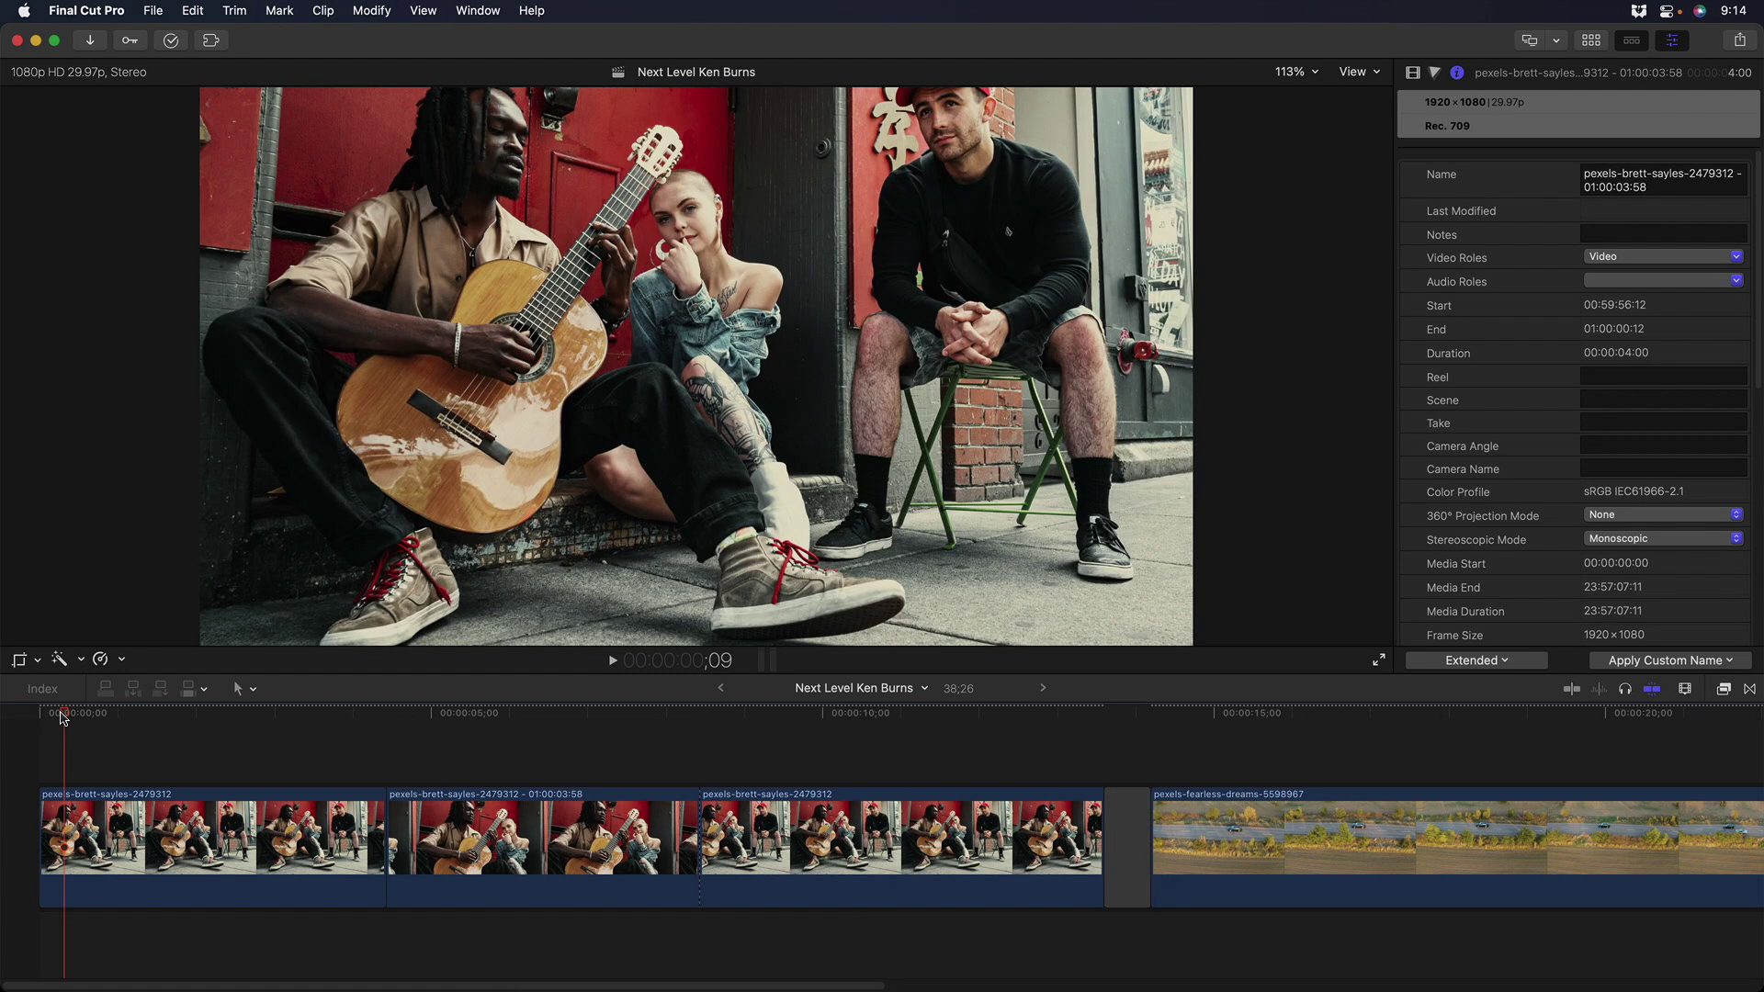
key(space)
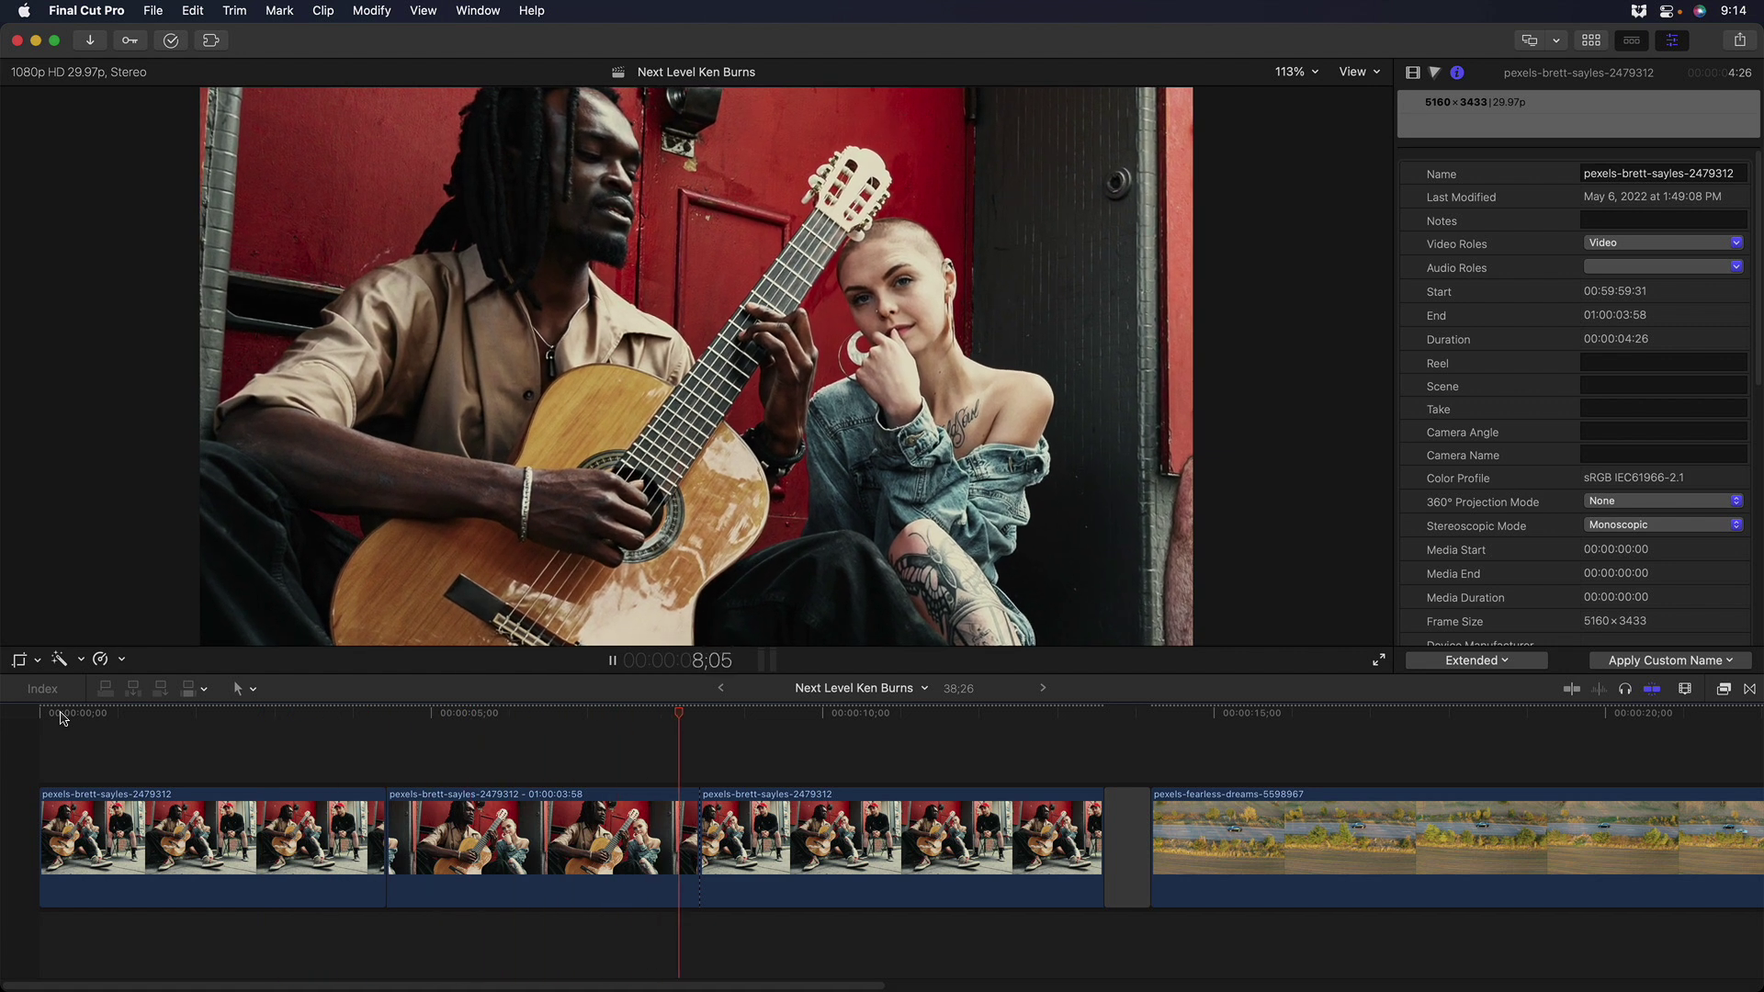
Tighten the third photo clip's Ken Burns end frame to 65% on the man in the red cap.
click(831, 847)
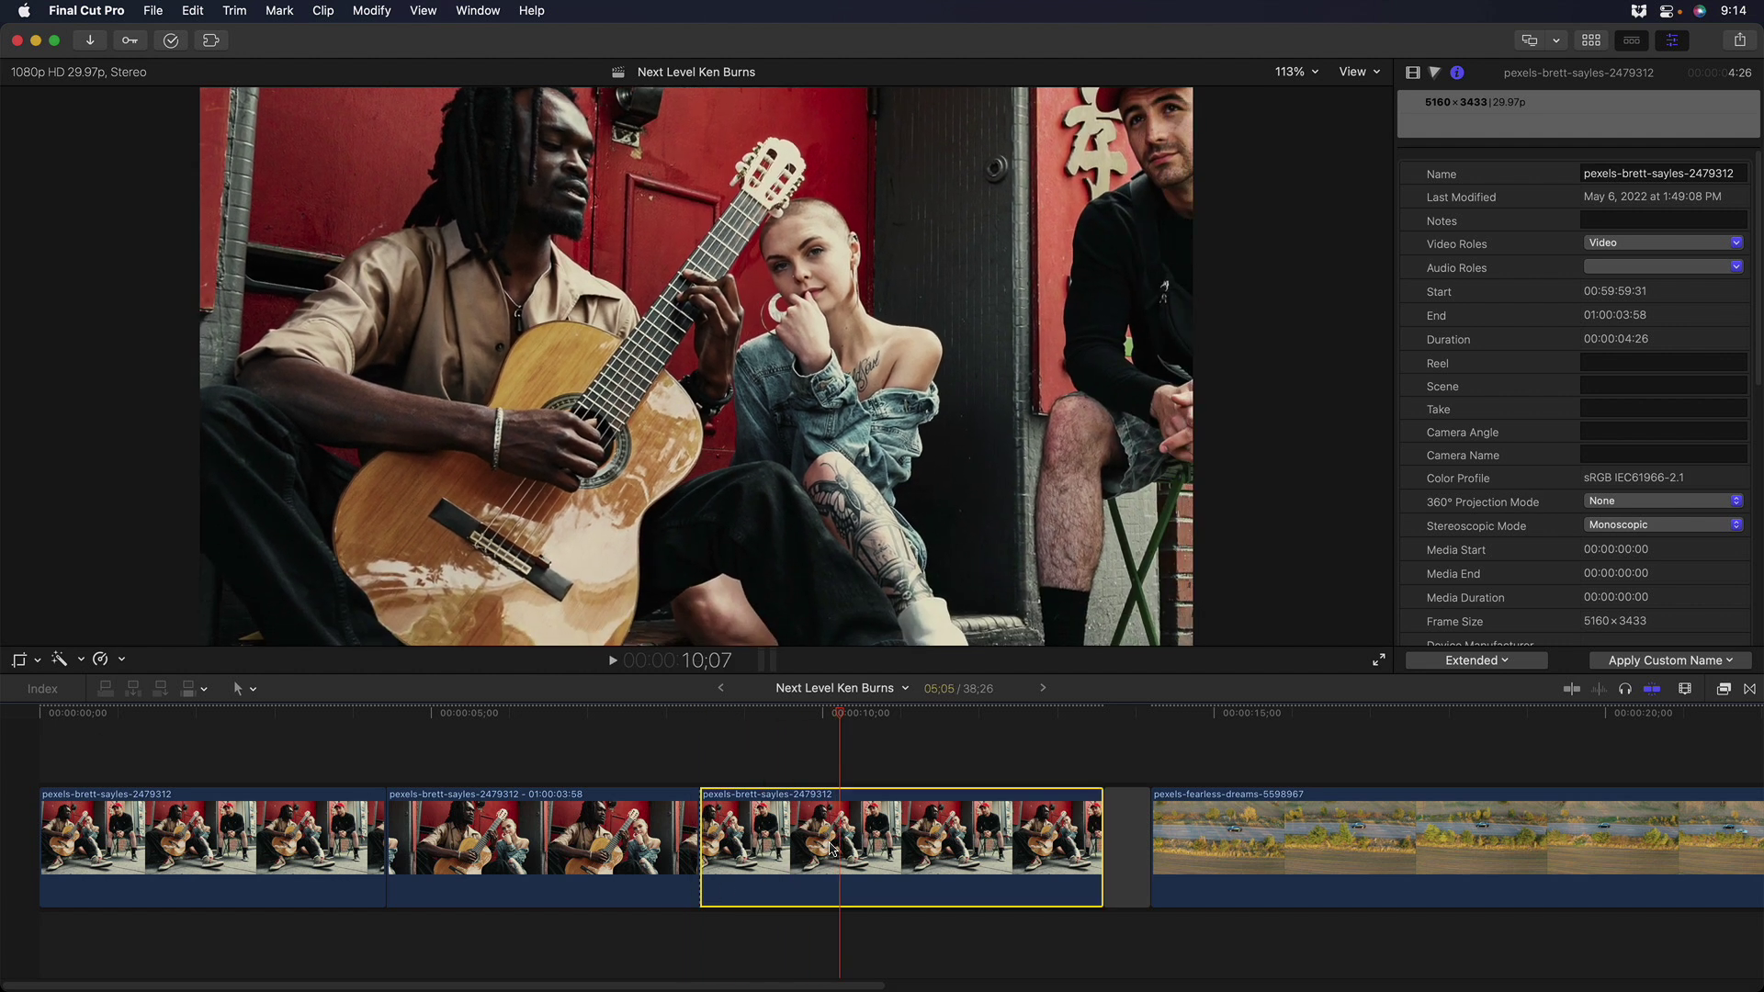
click(20, 660)
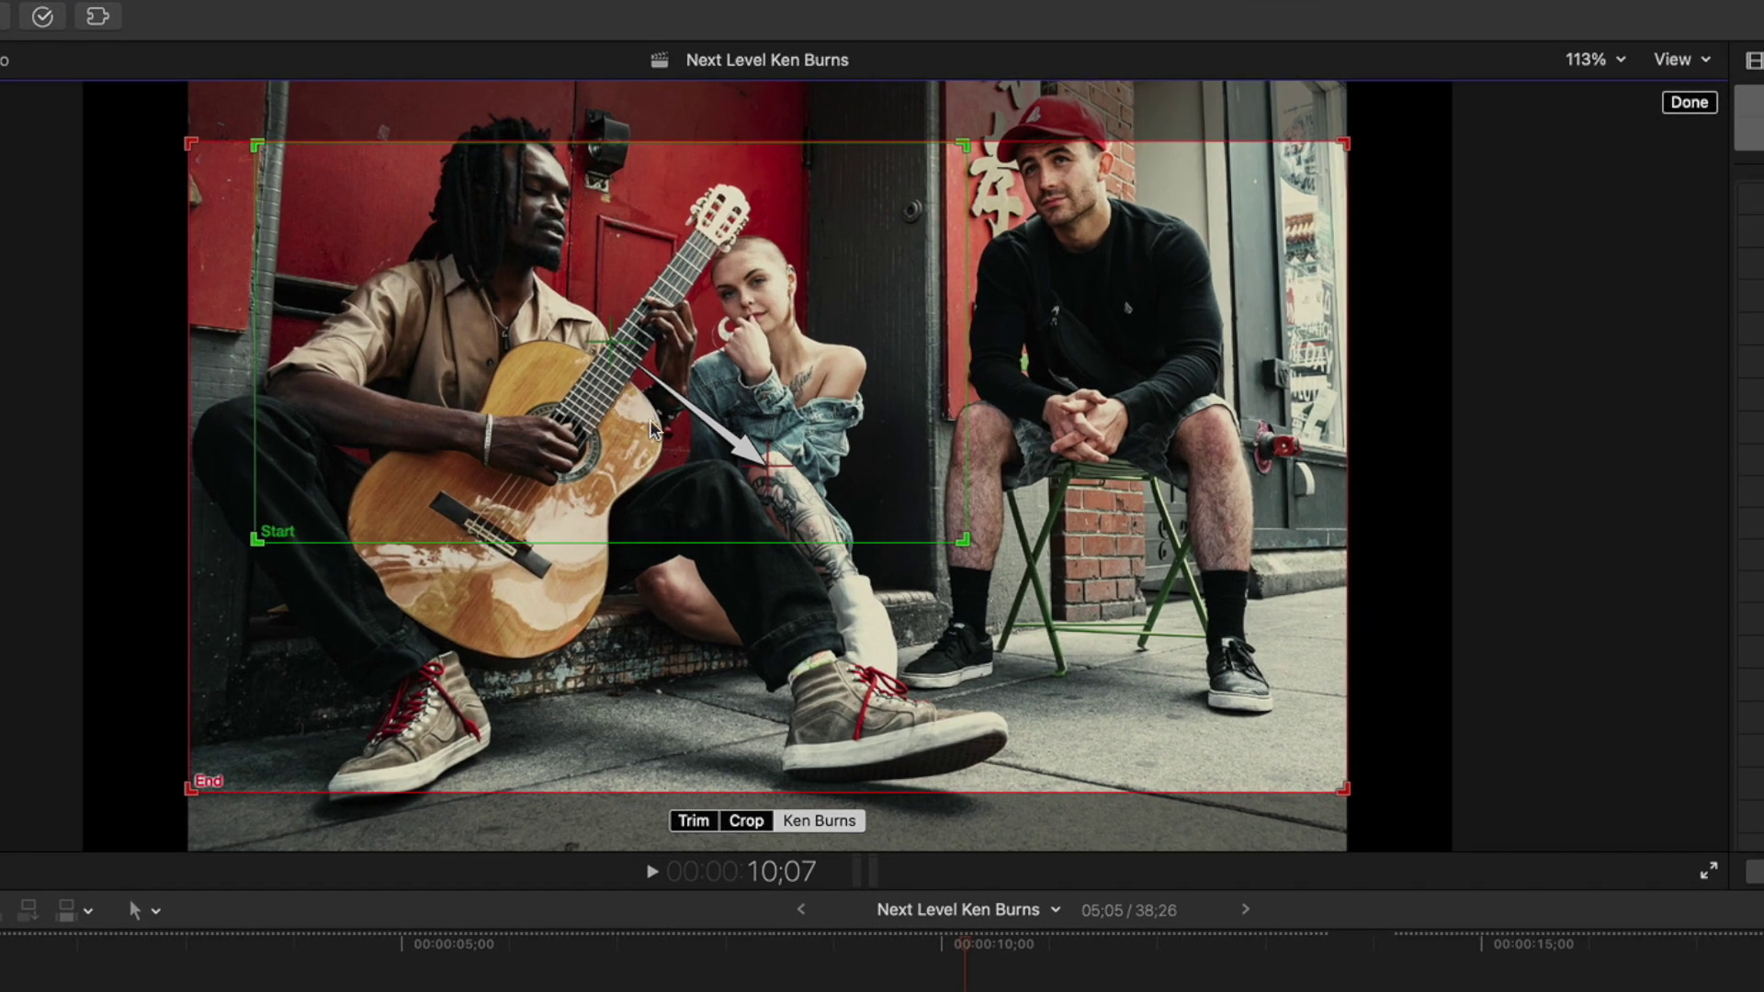
drag(186, 789, 679, 577)
drag(918, 459, 855, 424)
click(1688, 102)
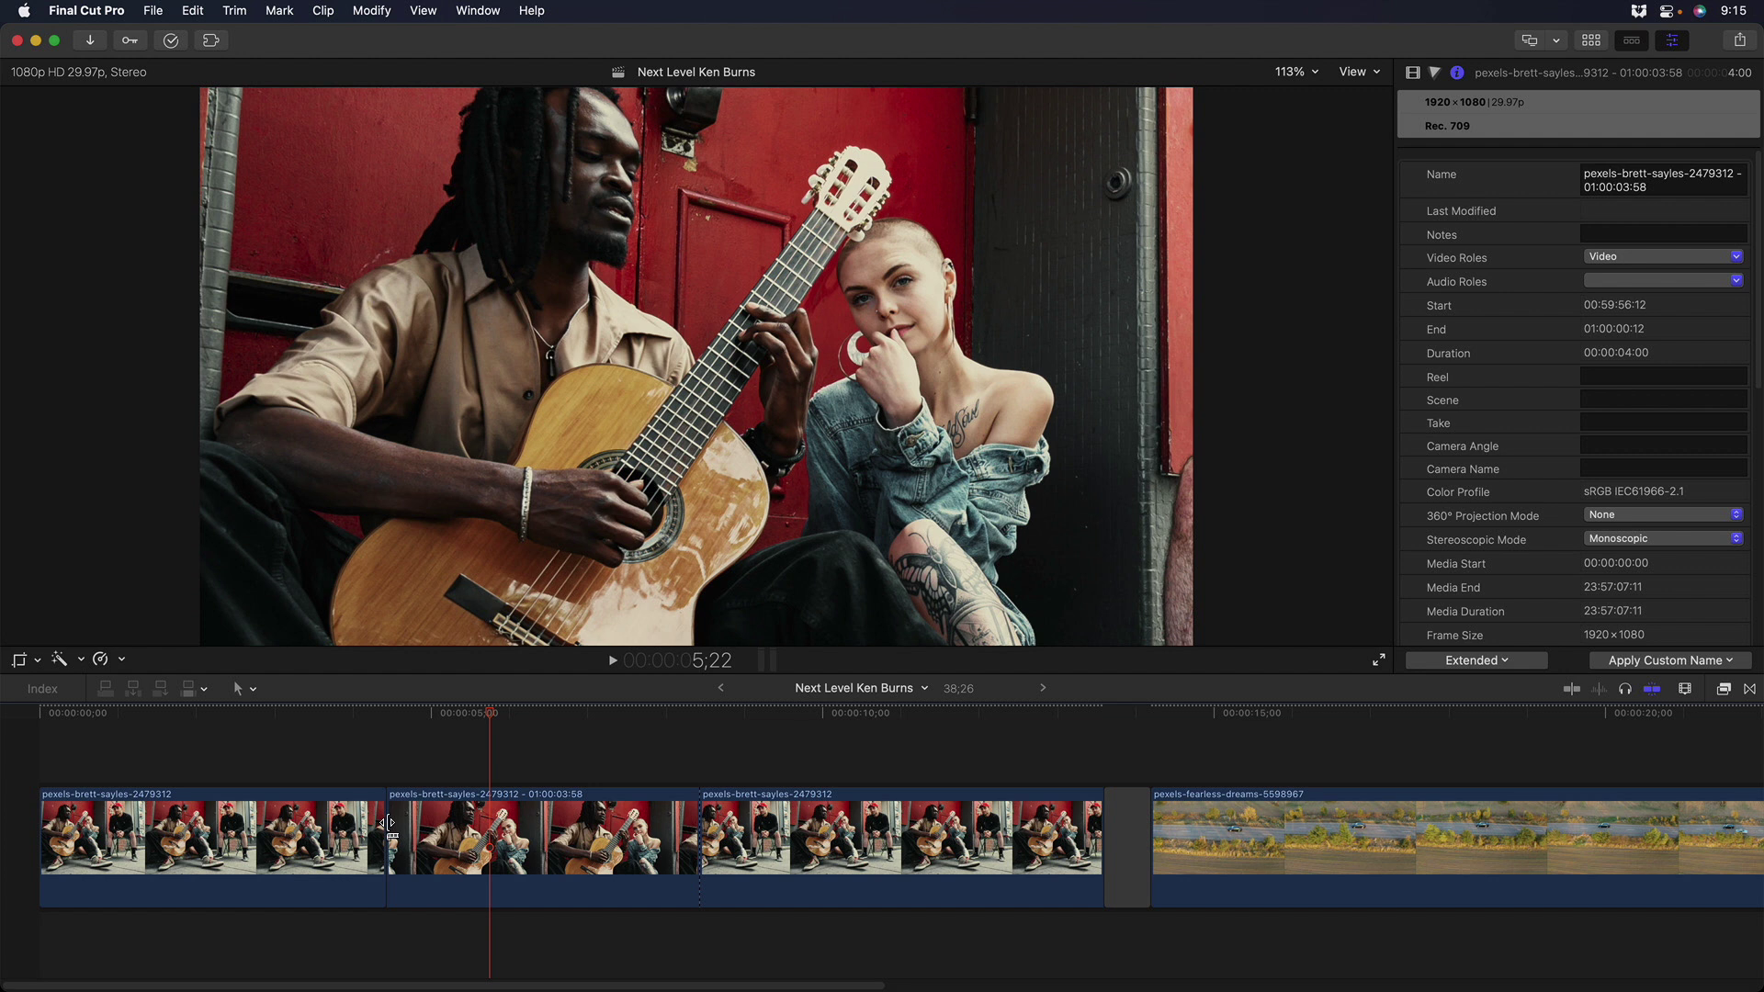
Trim both edges of the freeze frame down to 2;11, then scroll right to the aerial road clip.
drag(387, 824, 290, 843)
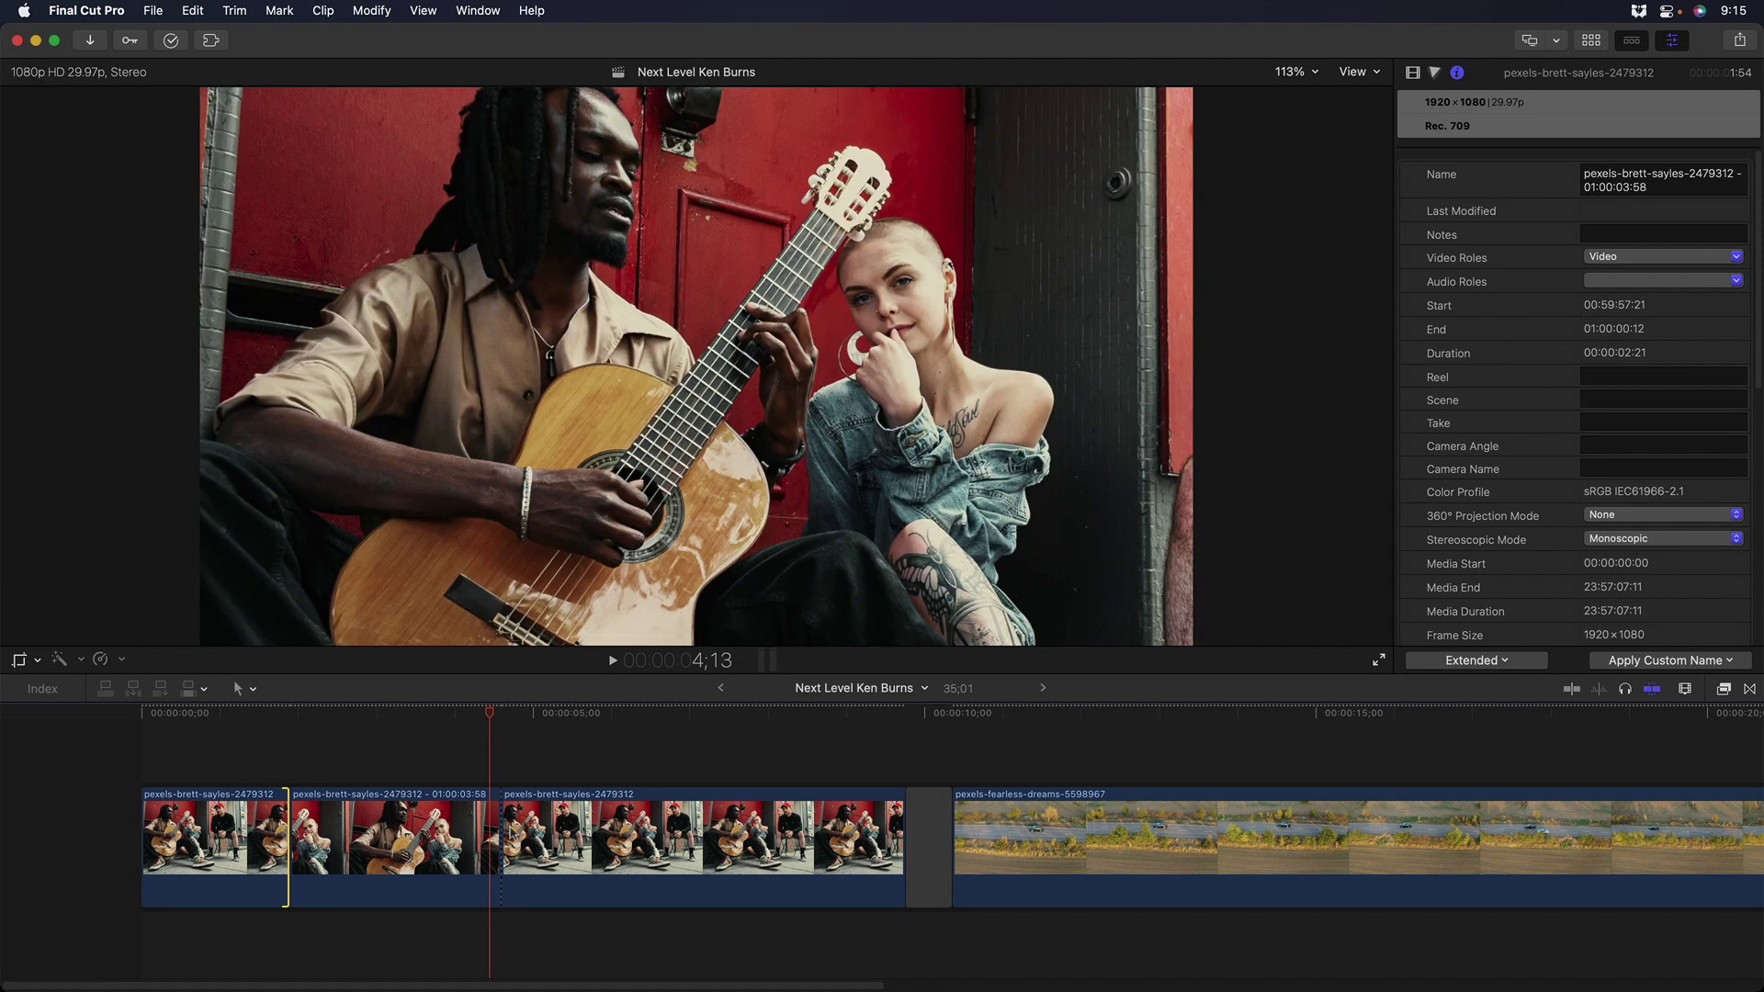
mouse_move(501, 832)
mouse_down()
mouse_move(632, 827)
mouse_move(474, 826)
mouse_up()
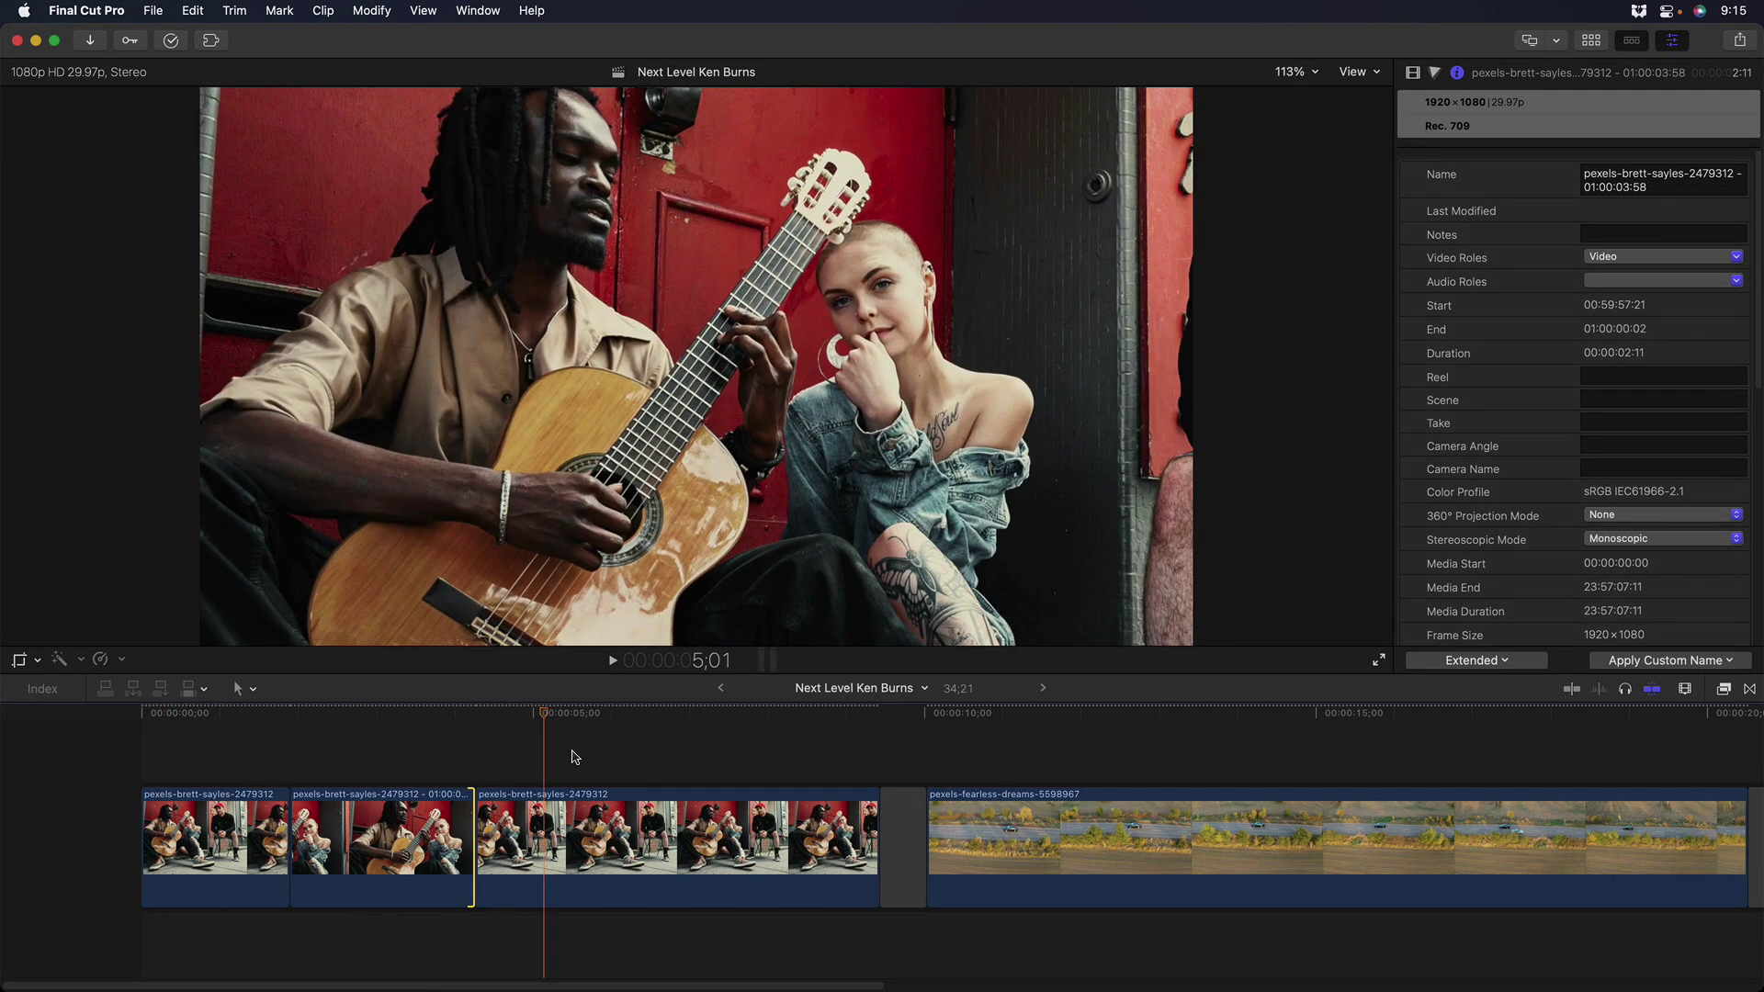
scroll(645, 760, right, 5)
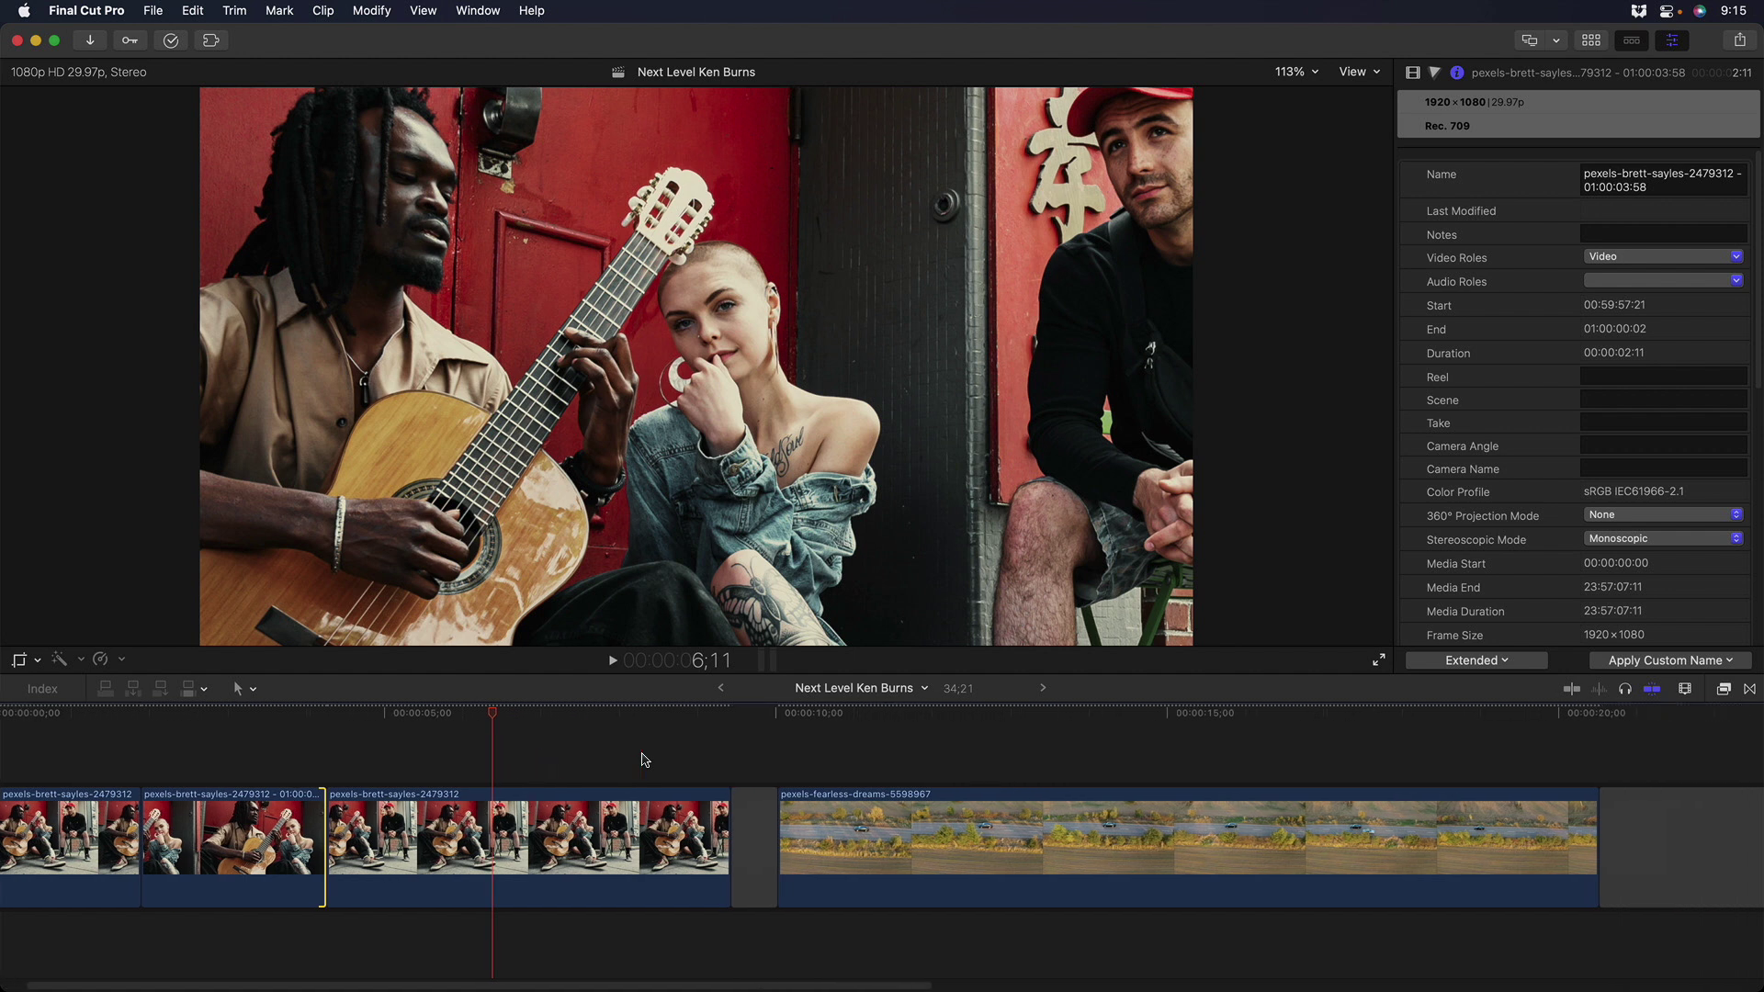
scroll(645, 759, right, 8)
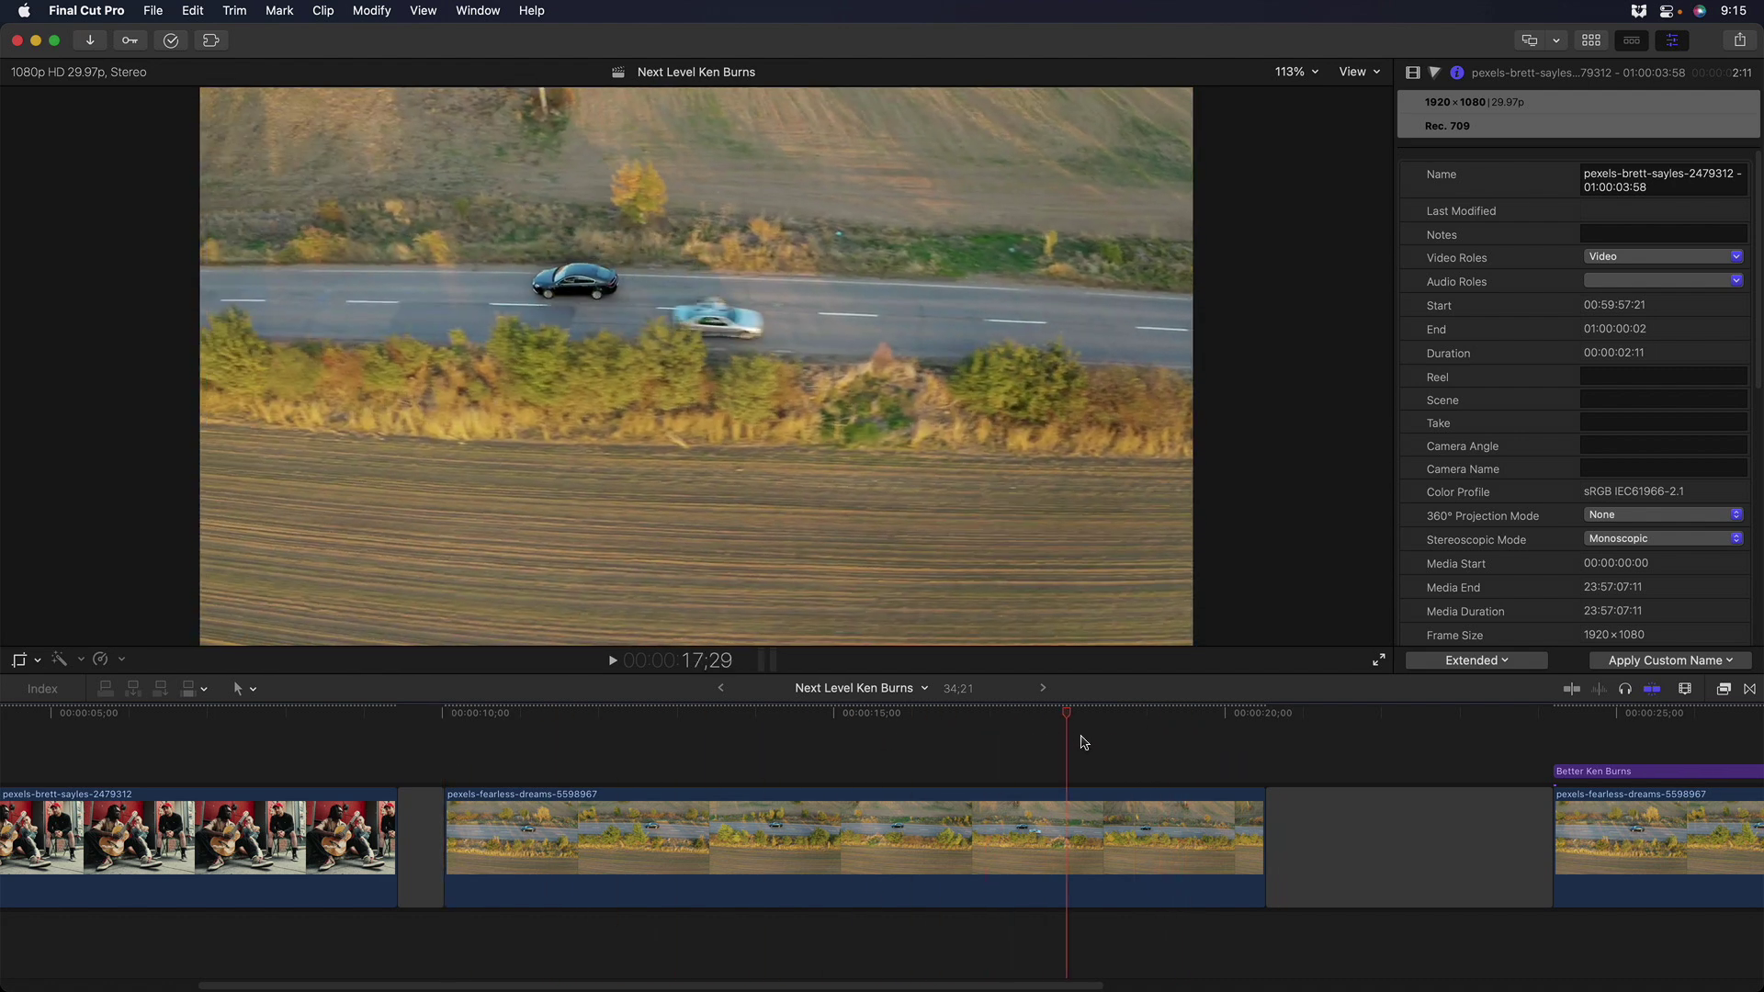
Give the aerial car clip a Ken Burns push-in from full frame to a tighter box over the road.
click(587, 748)
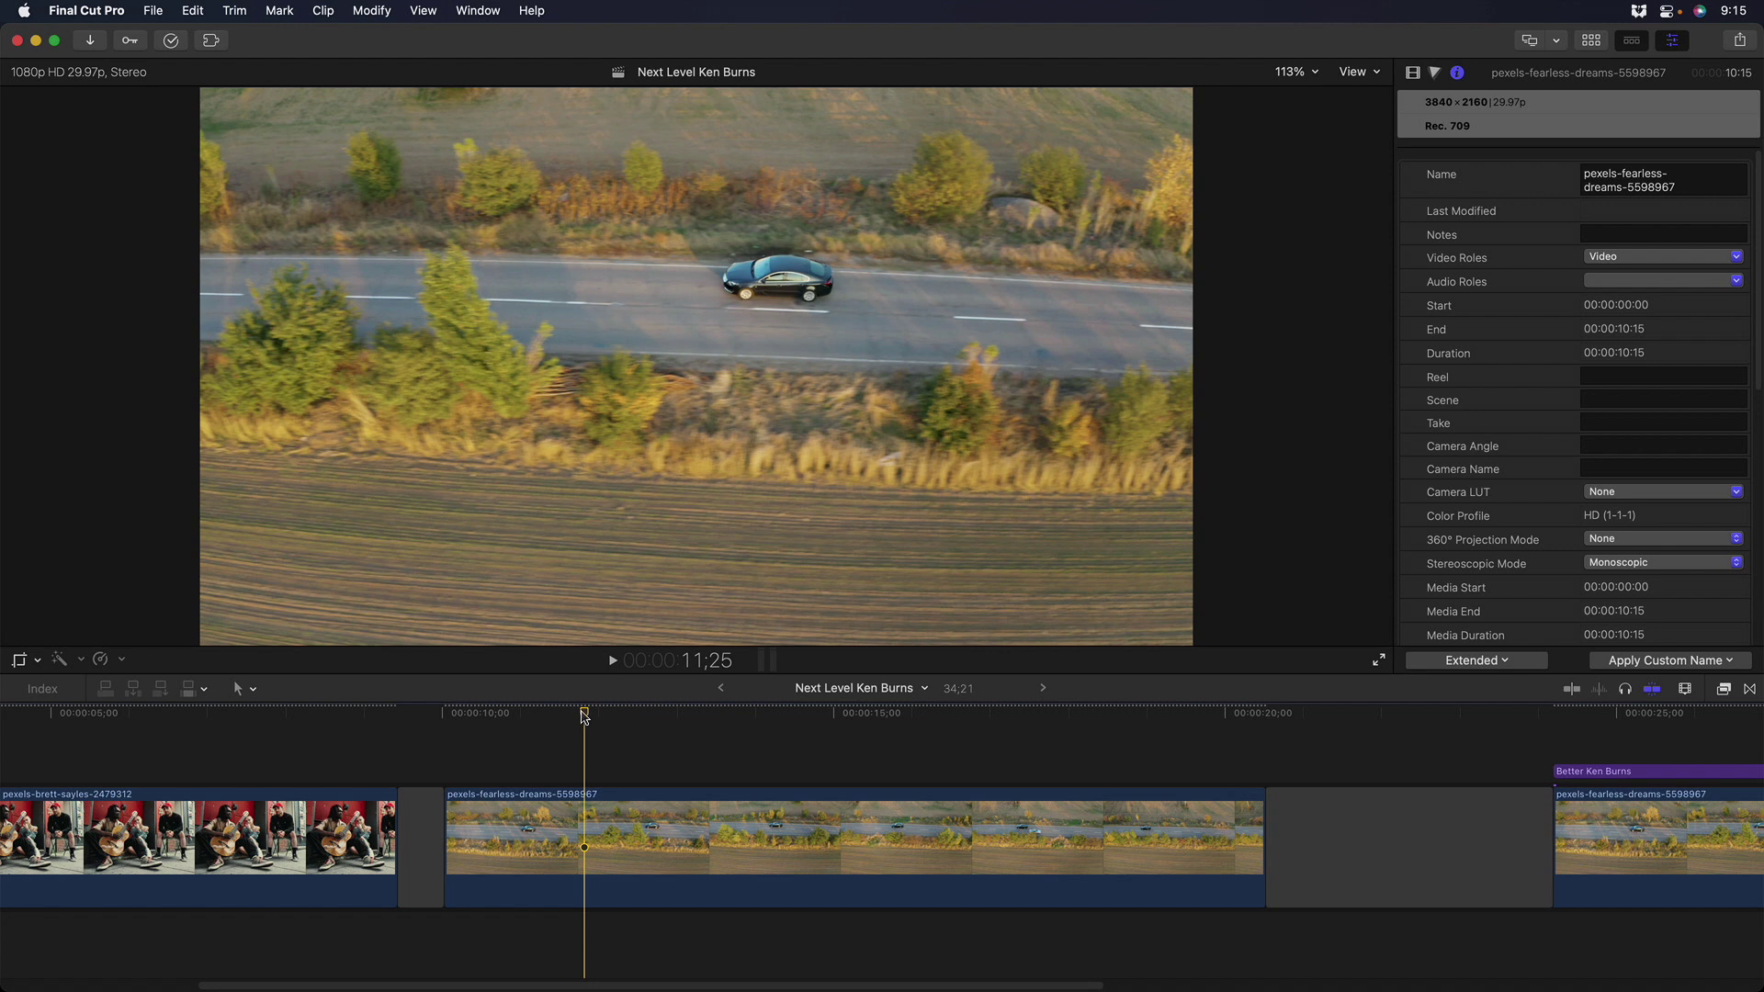
key(shift+c)
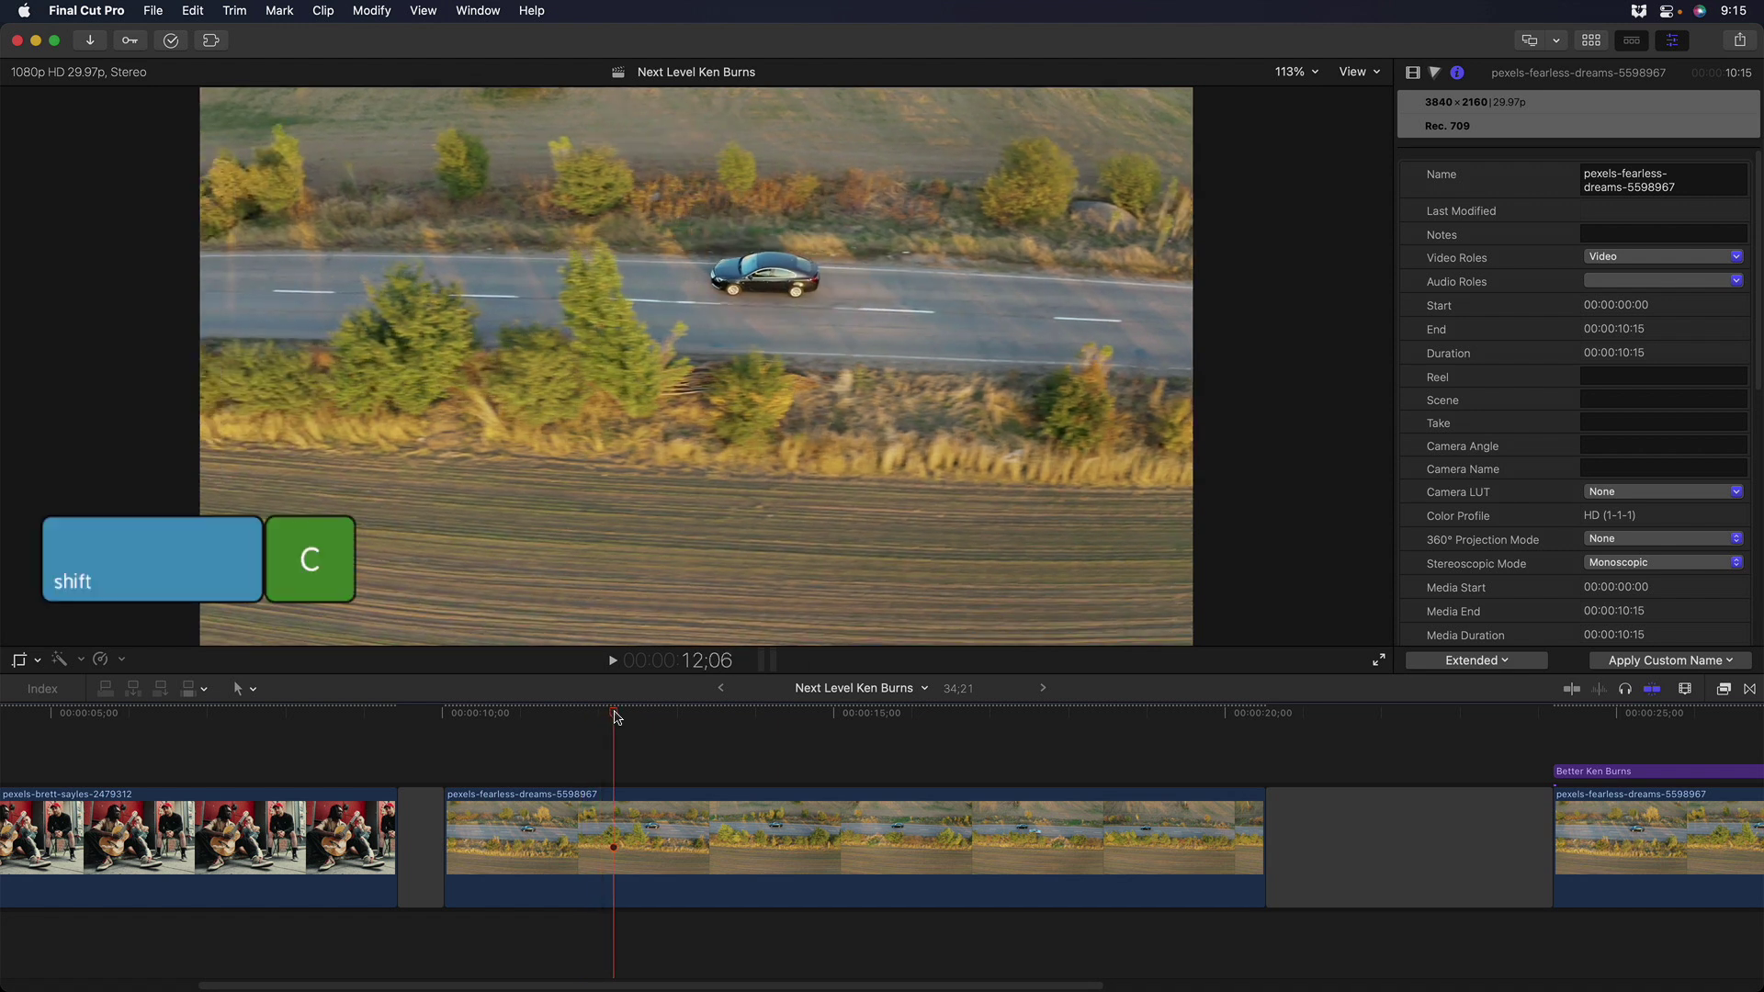
click(715, 625)
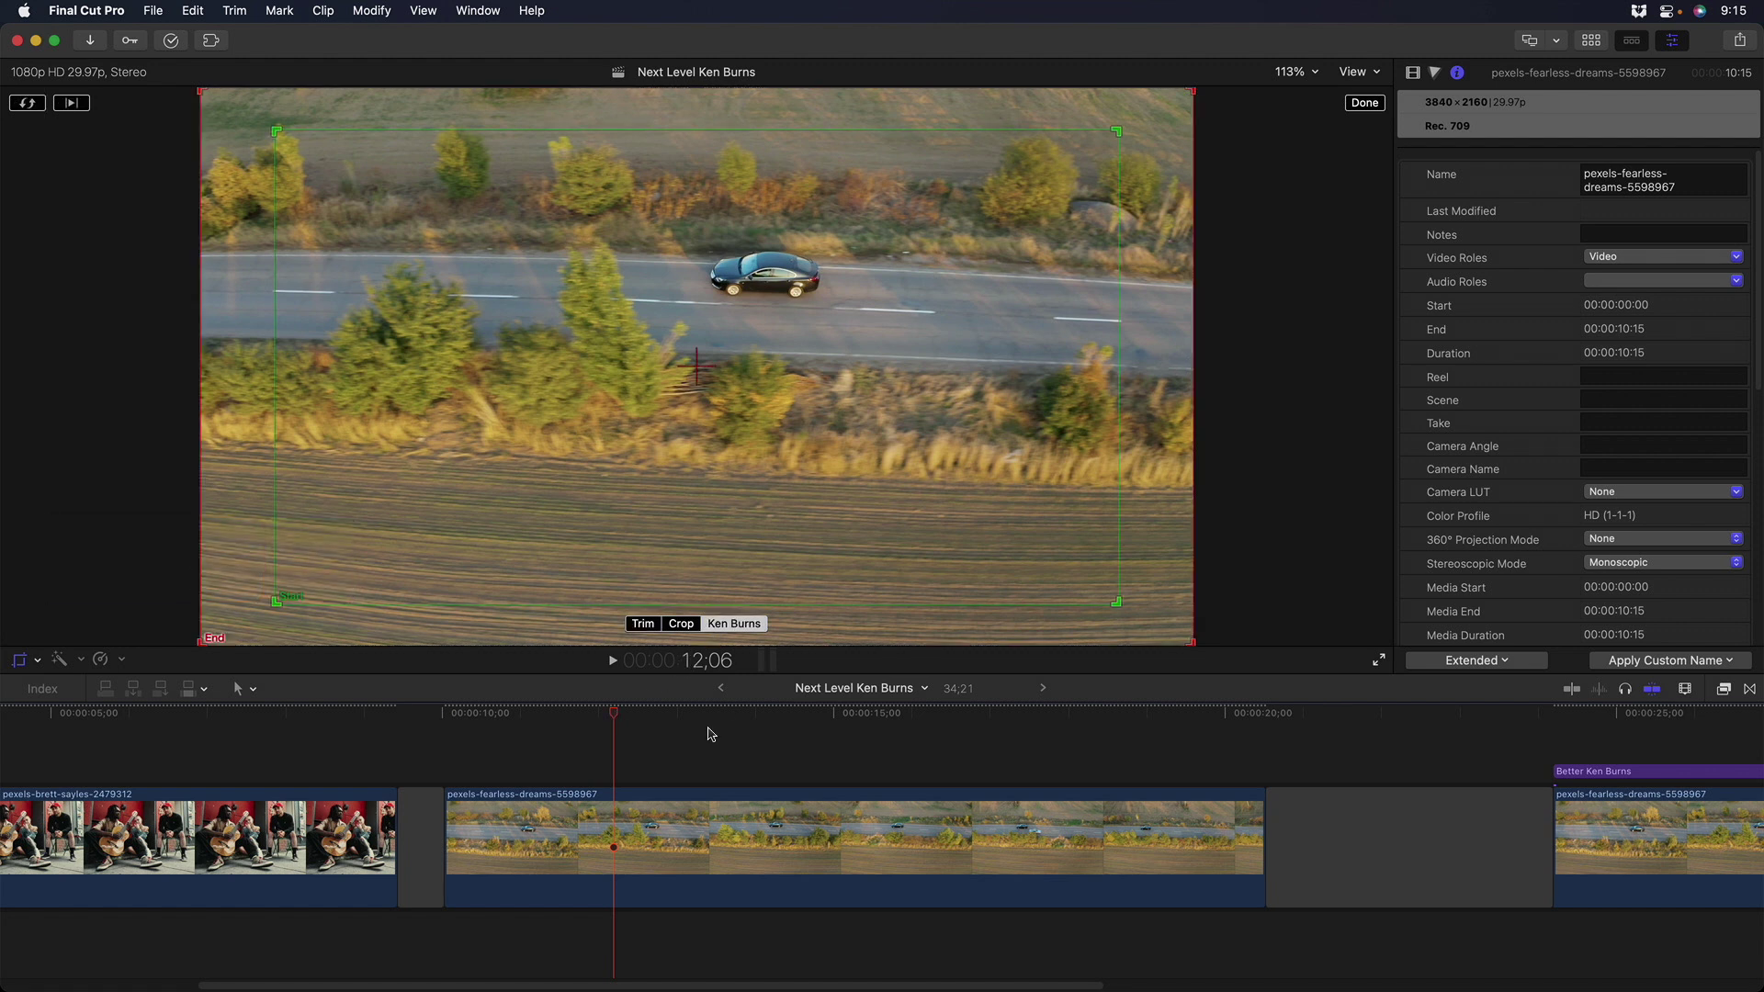
drag(698, 711, 1137, 712)
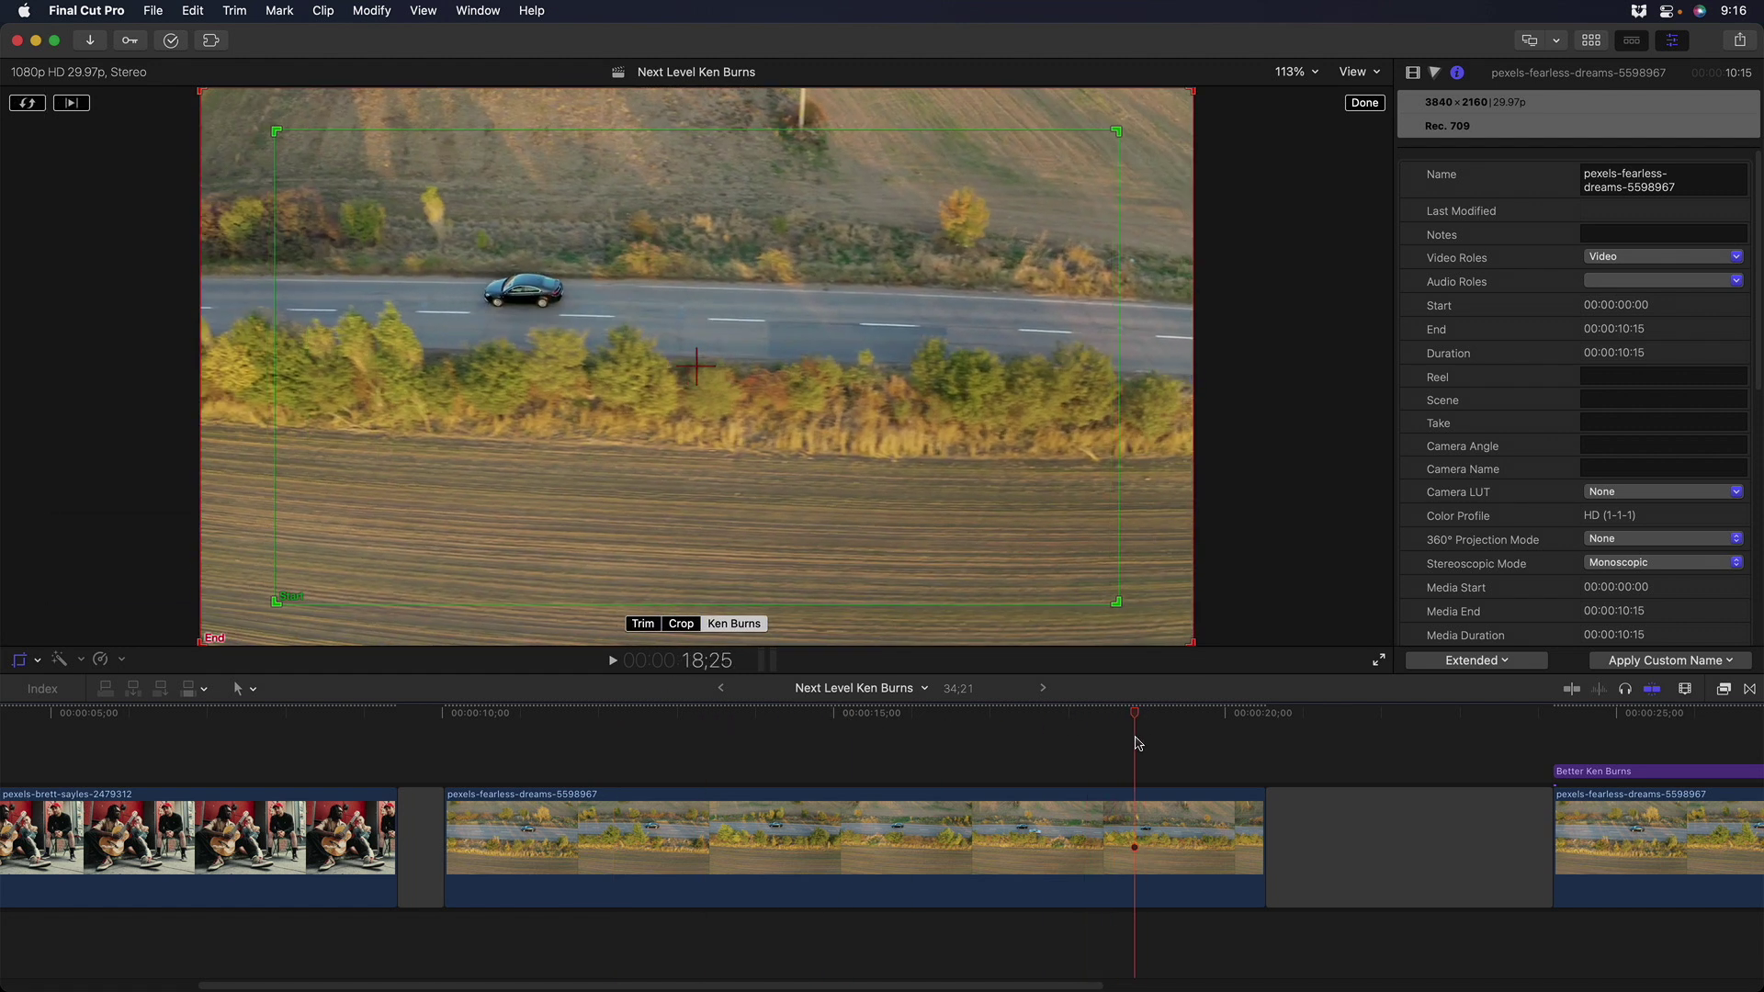
drag(1118, 603, 873, 466)
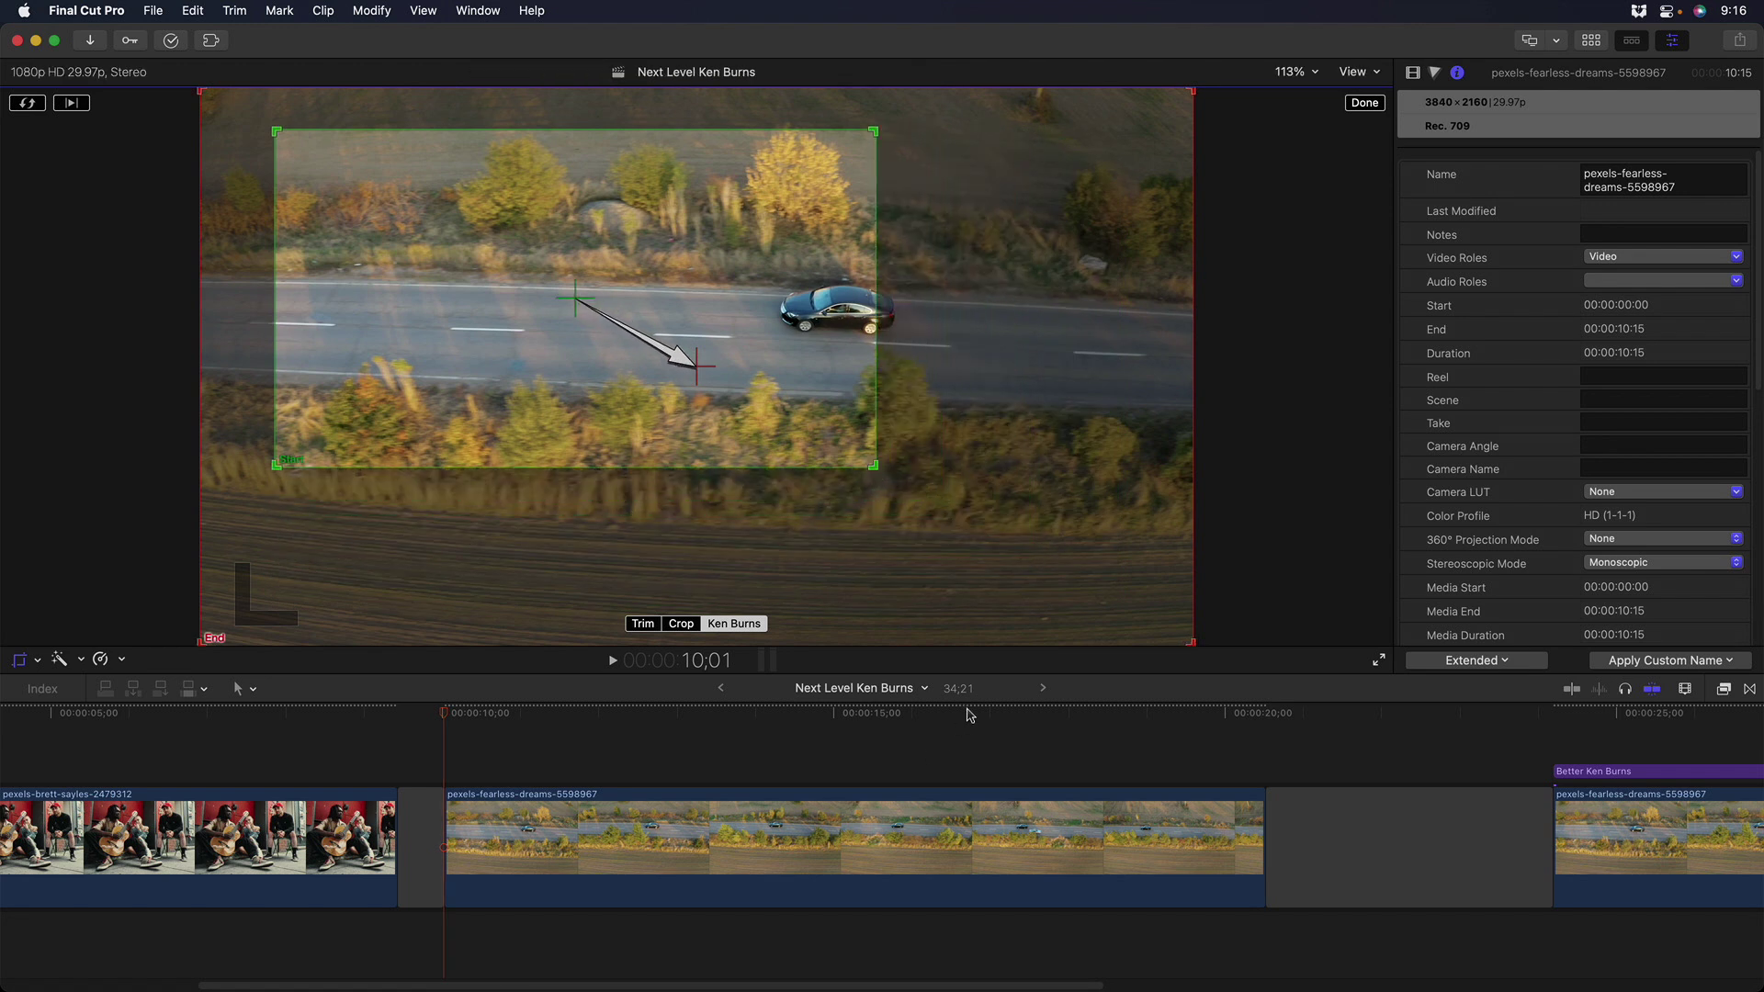
click(1179, 715)
drag(571, 371, 552, 361)
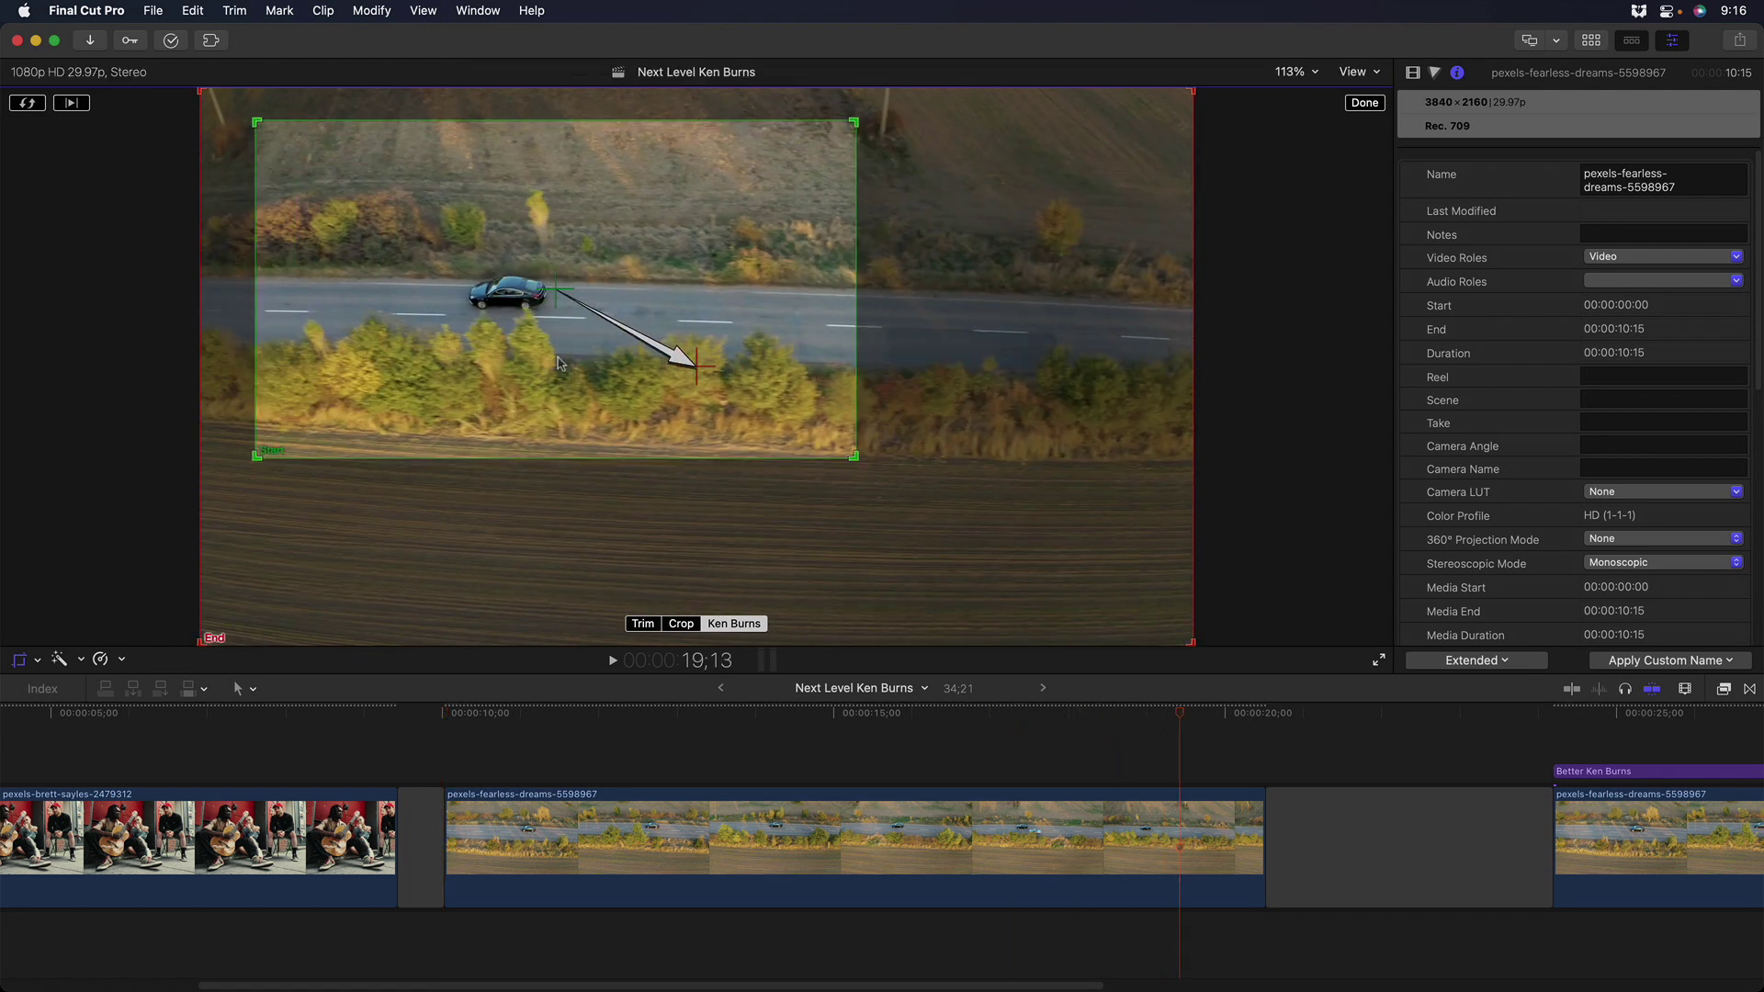
click(31, 106)
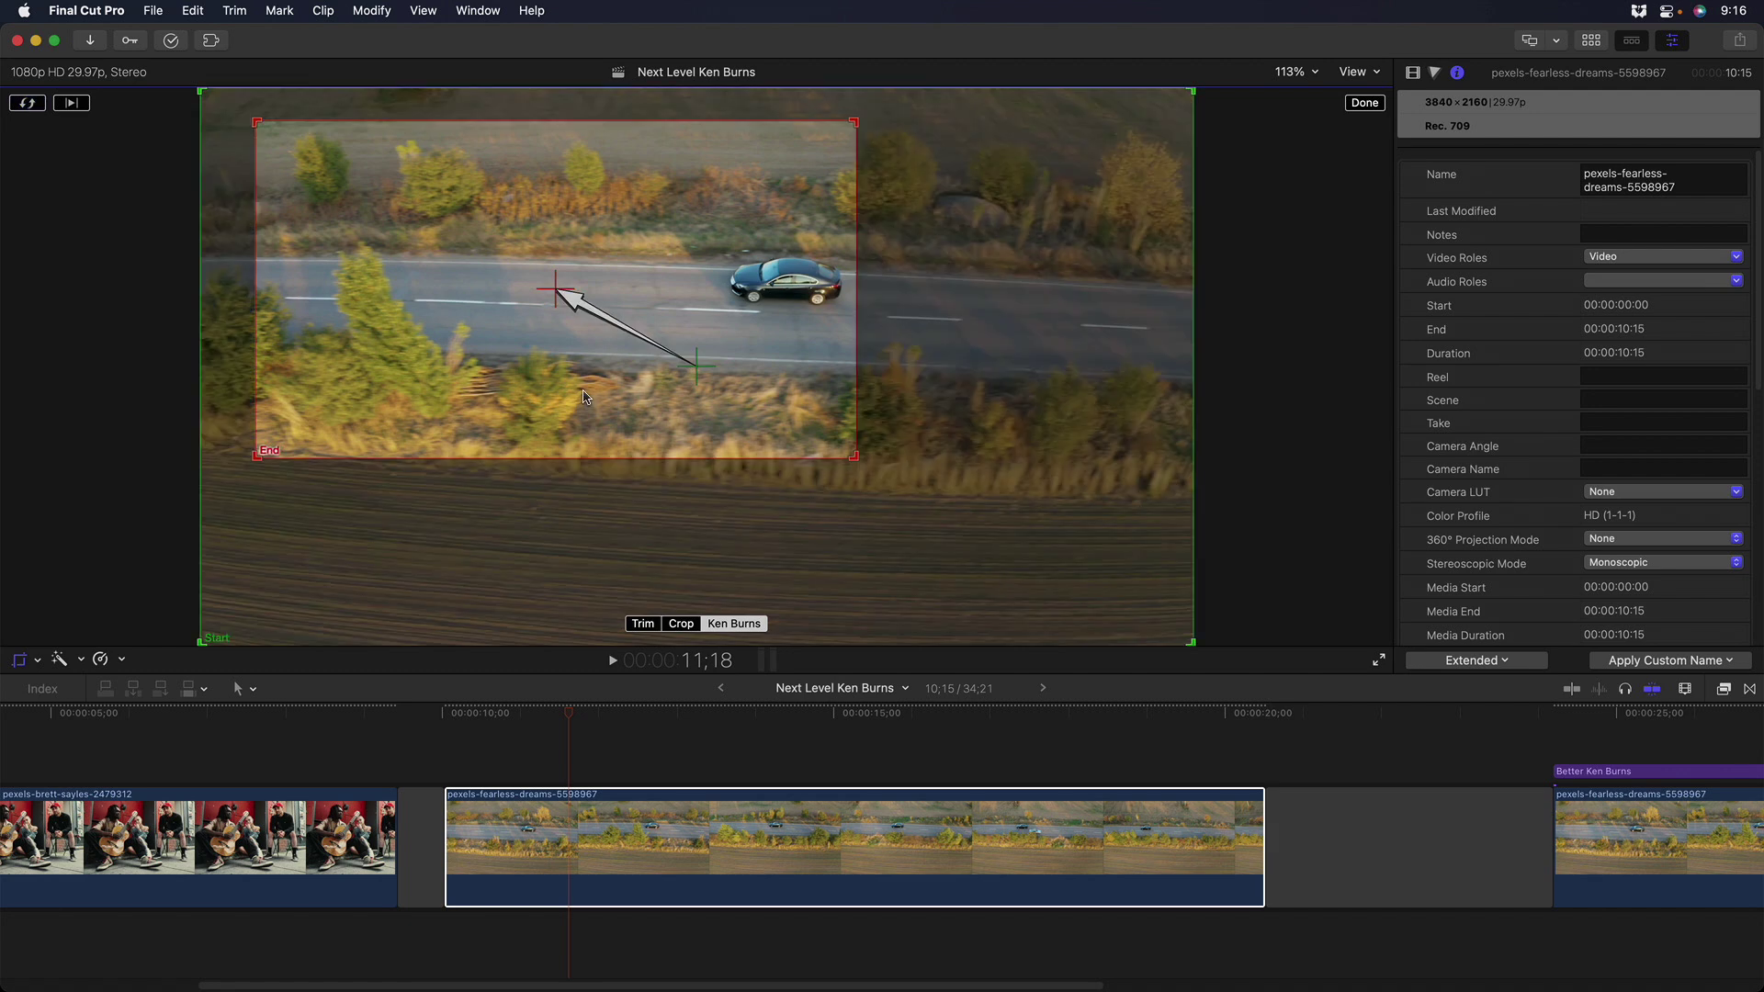
click(1364, 103)
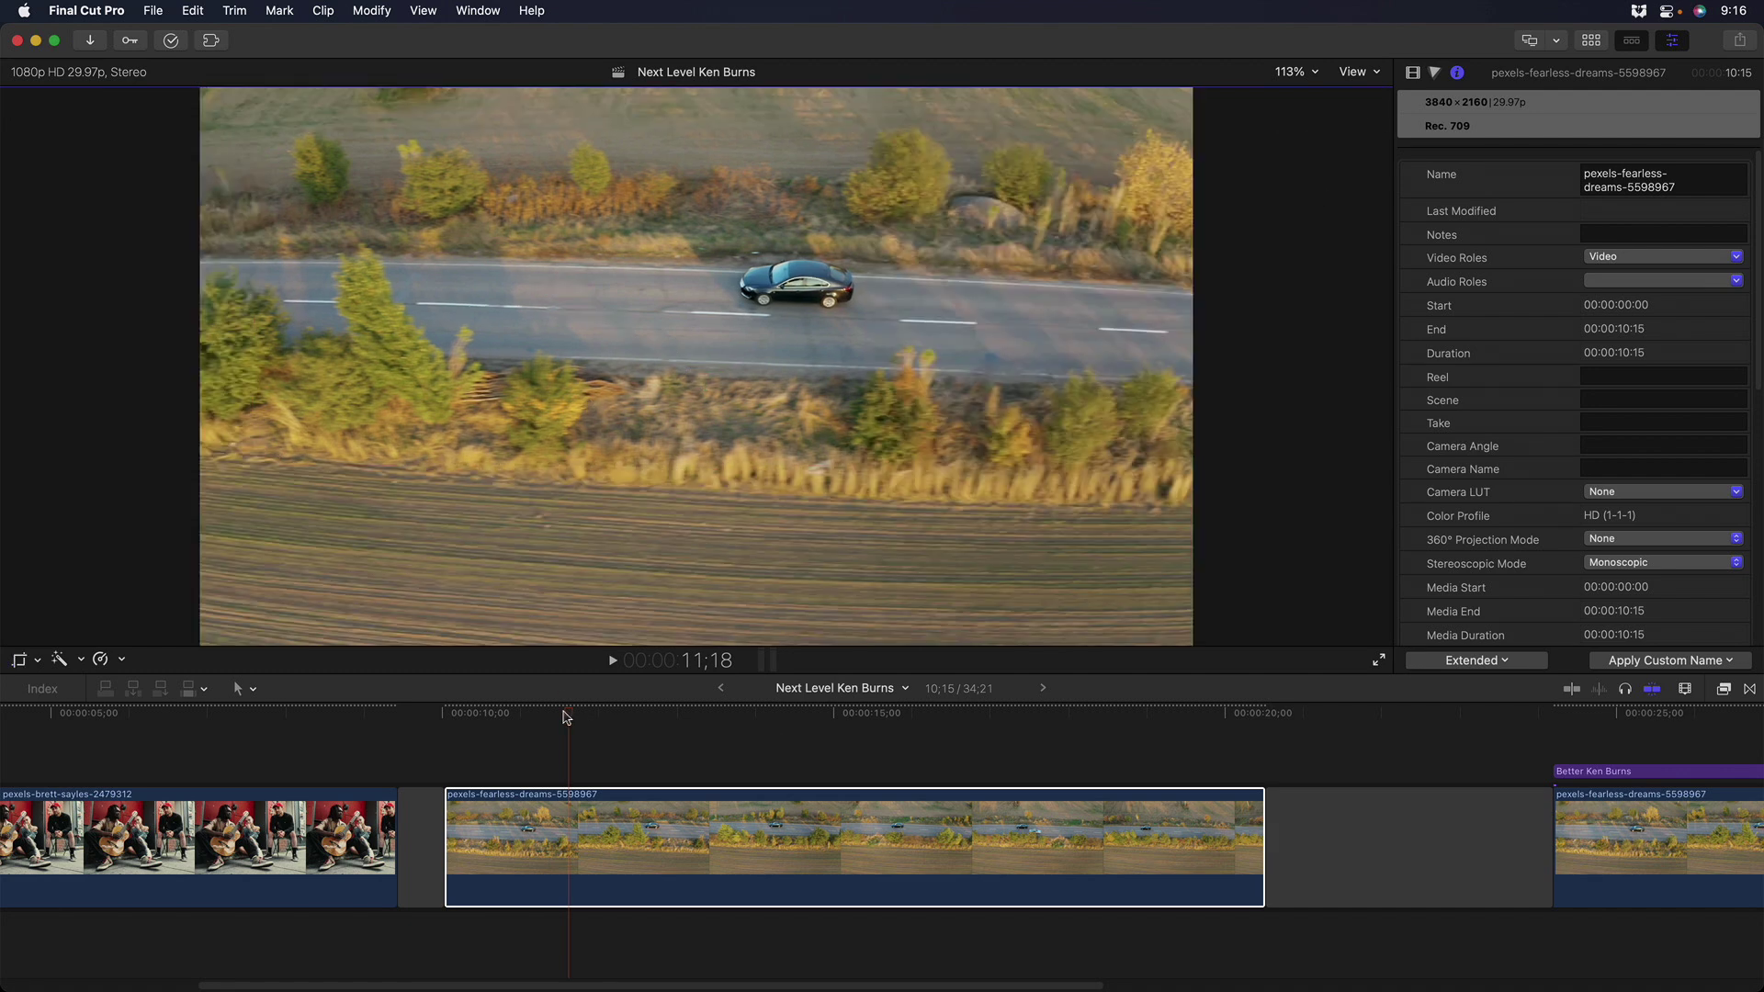
click(602, 714)
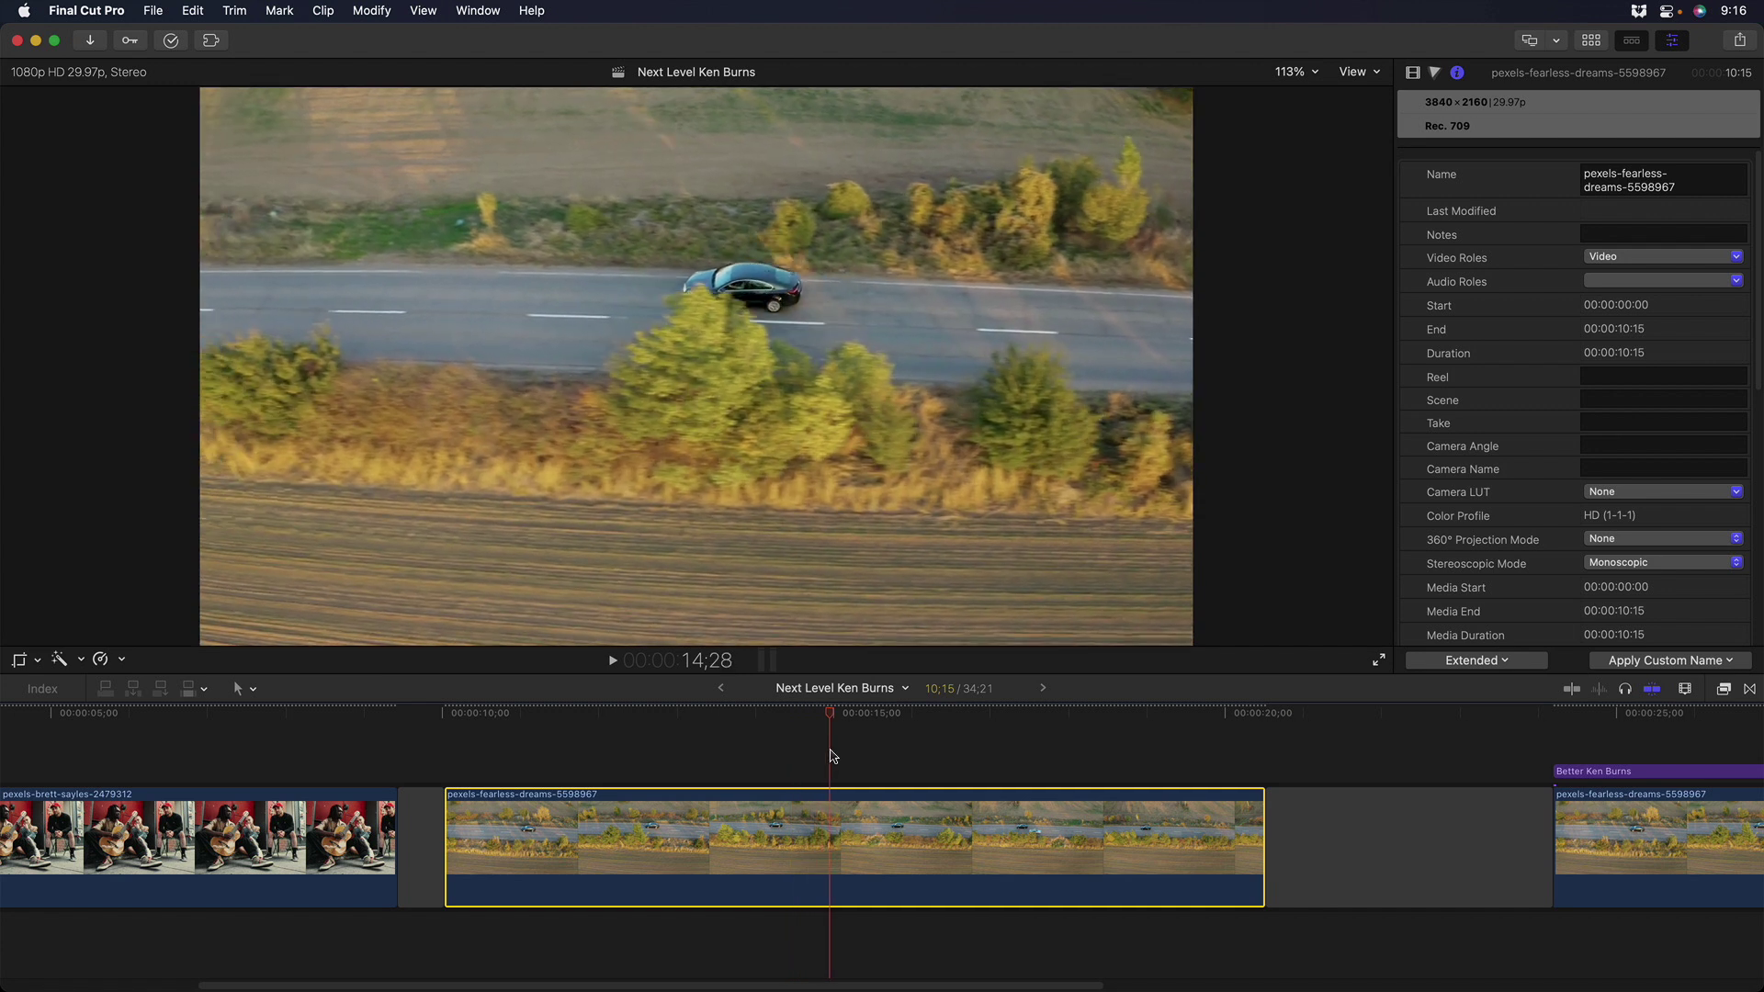
Cut the car clip at 14;28 and check the second half's Ken Burns framing.
key(cmd+b)
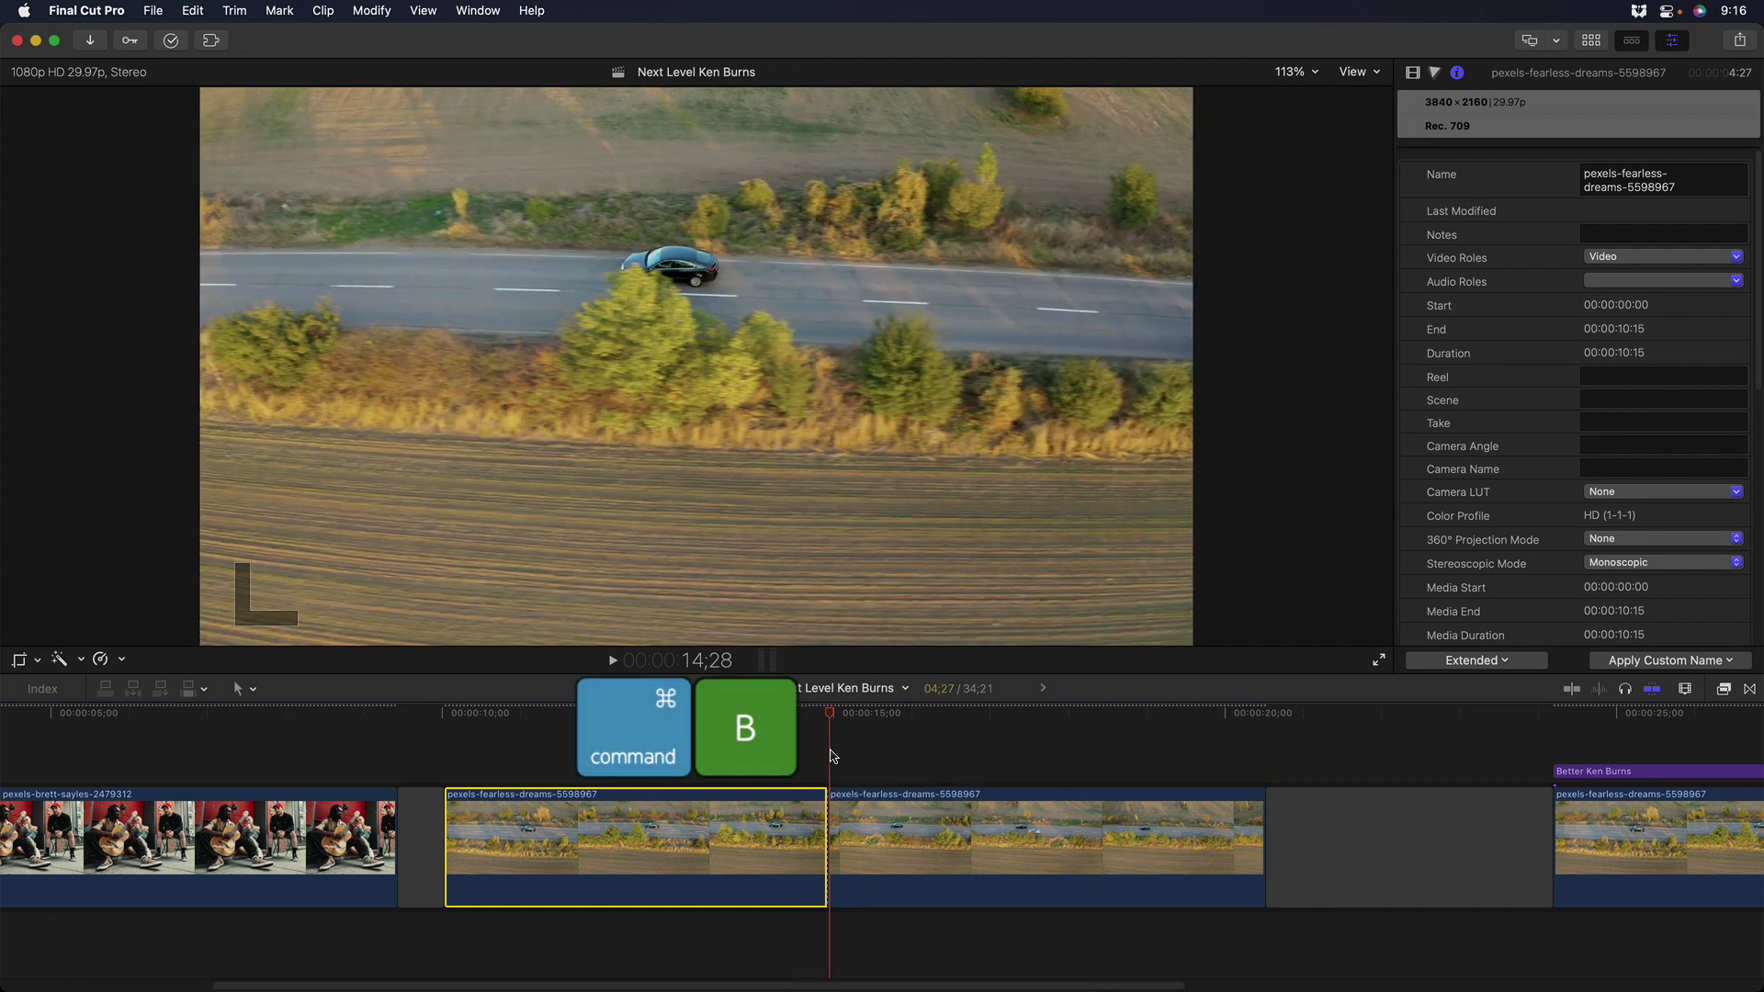
click(881, 820)
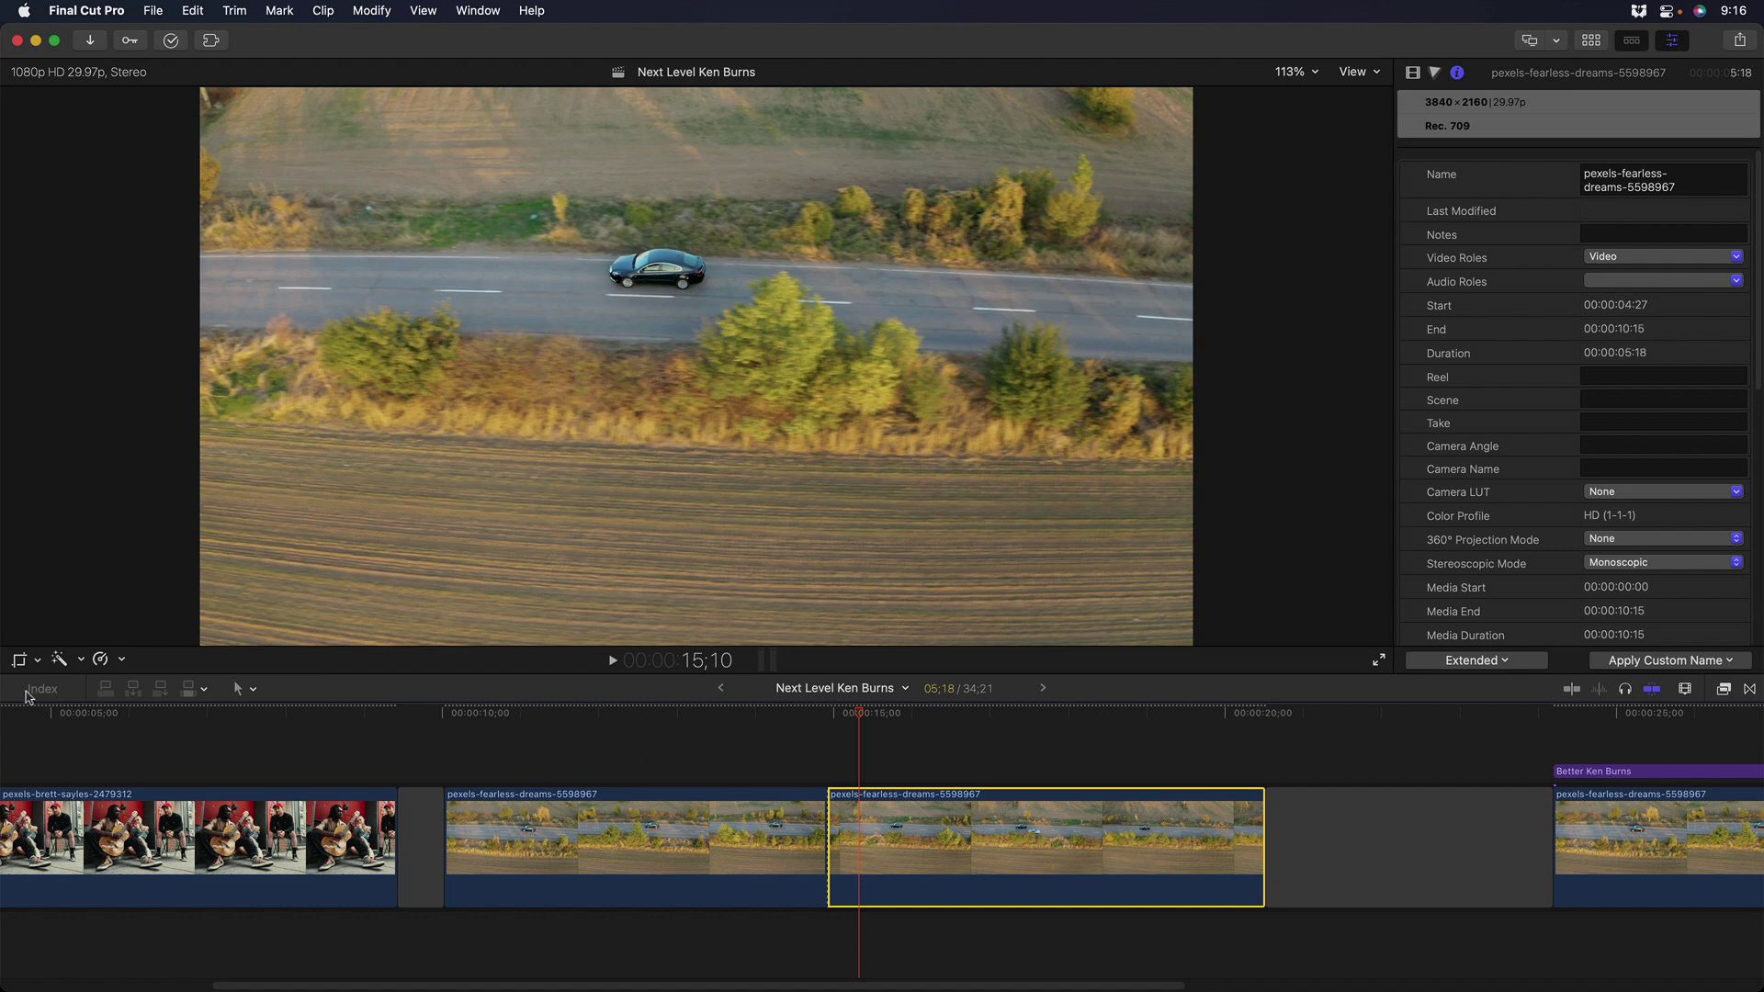
click(18, 661)
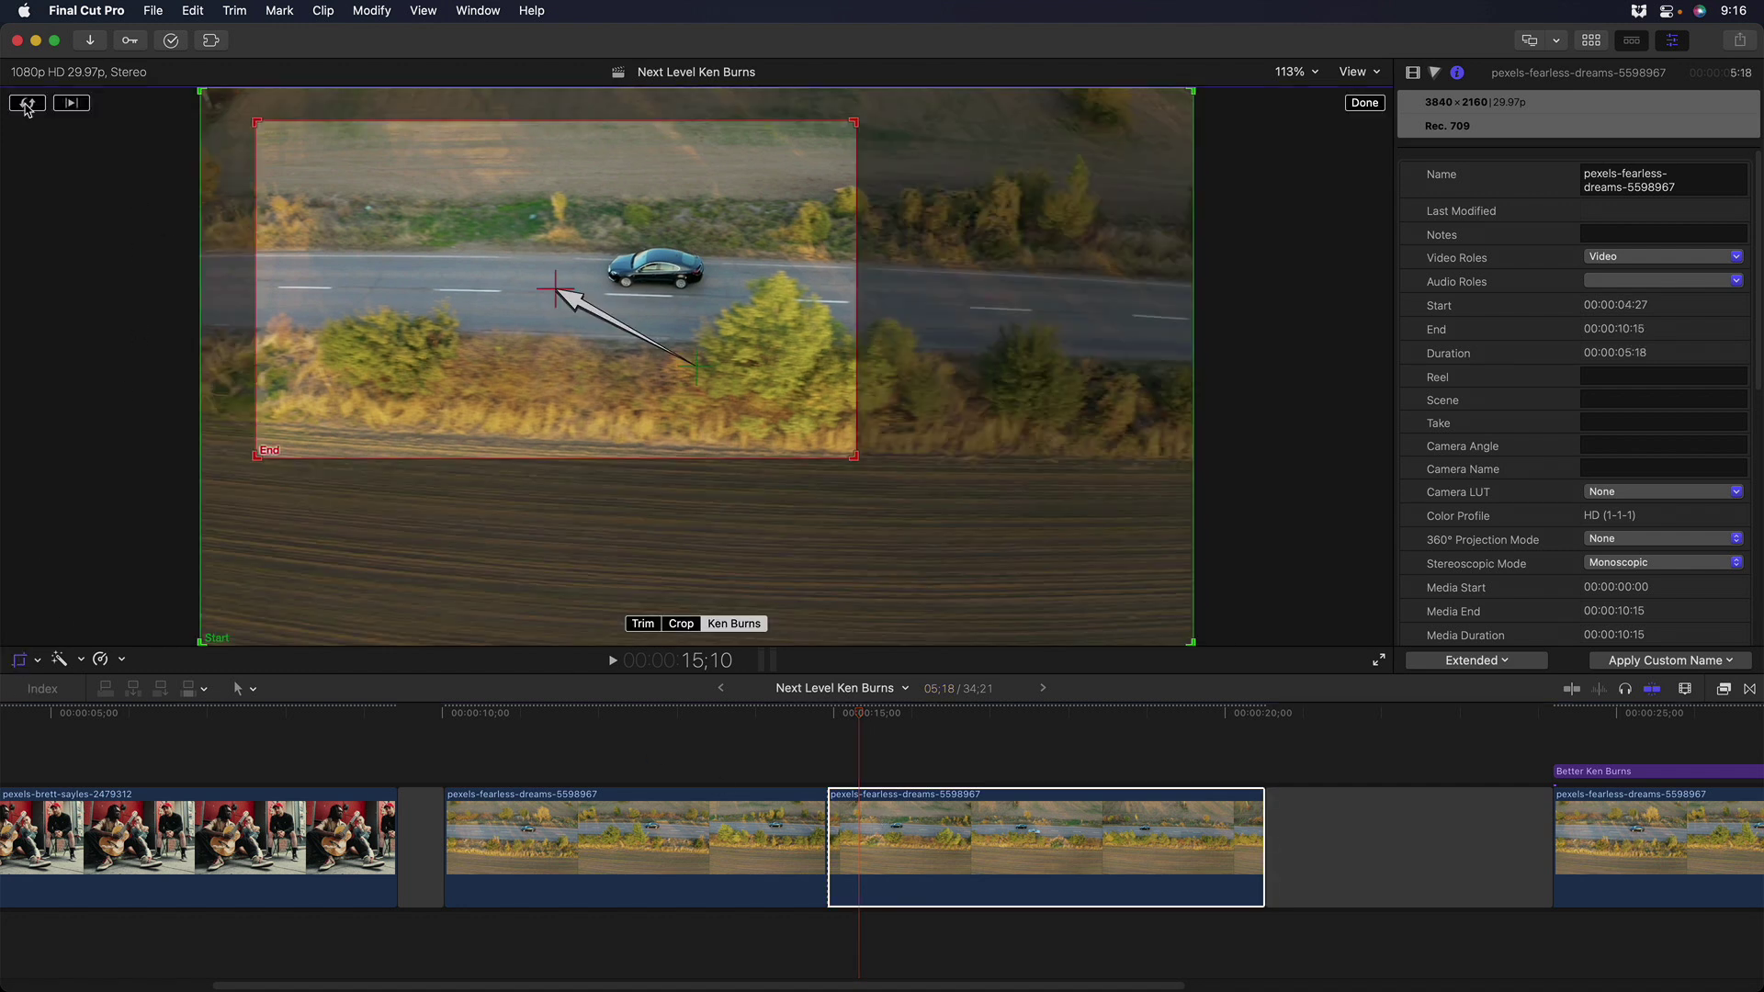
click(667, 759)
click(485, 725)
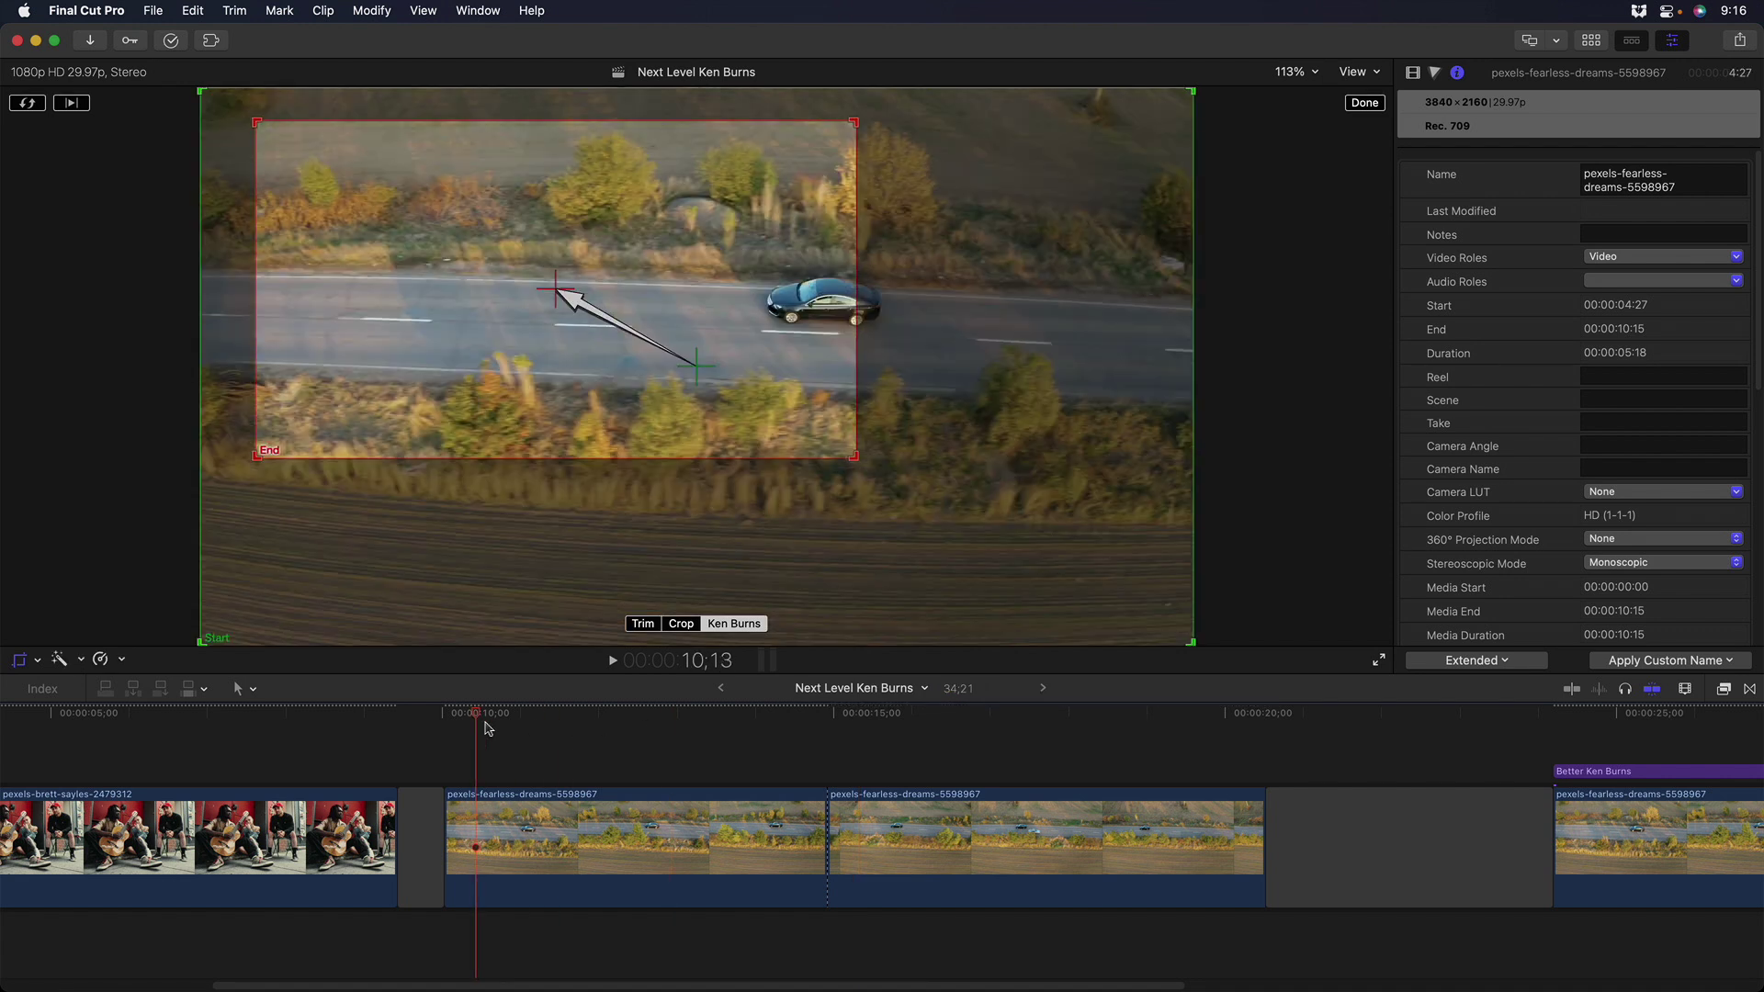
click(591, 715)
Scrub and play back across the 14;28 cut to review both halves.
click(549, 770)
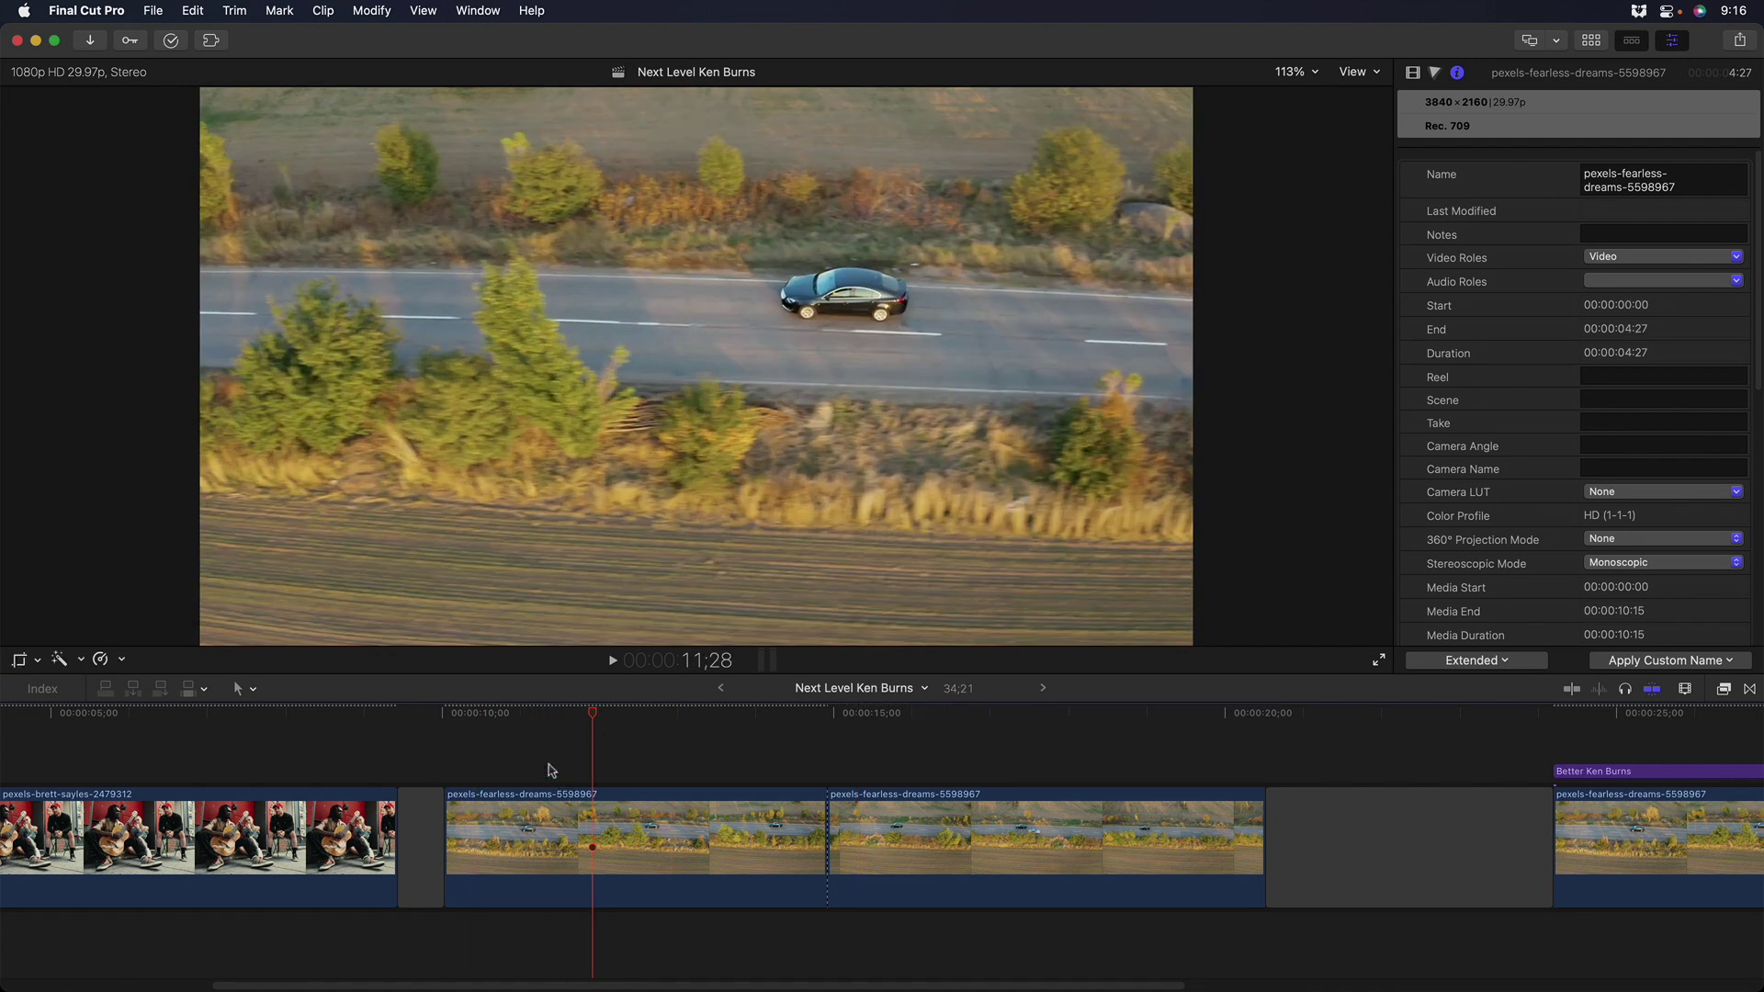
drag(593, 713, 837, 735)
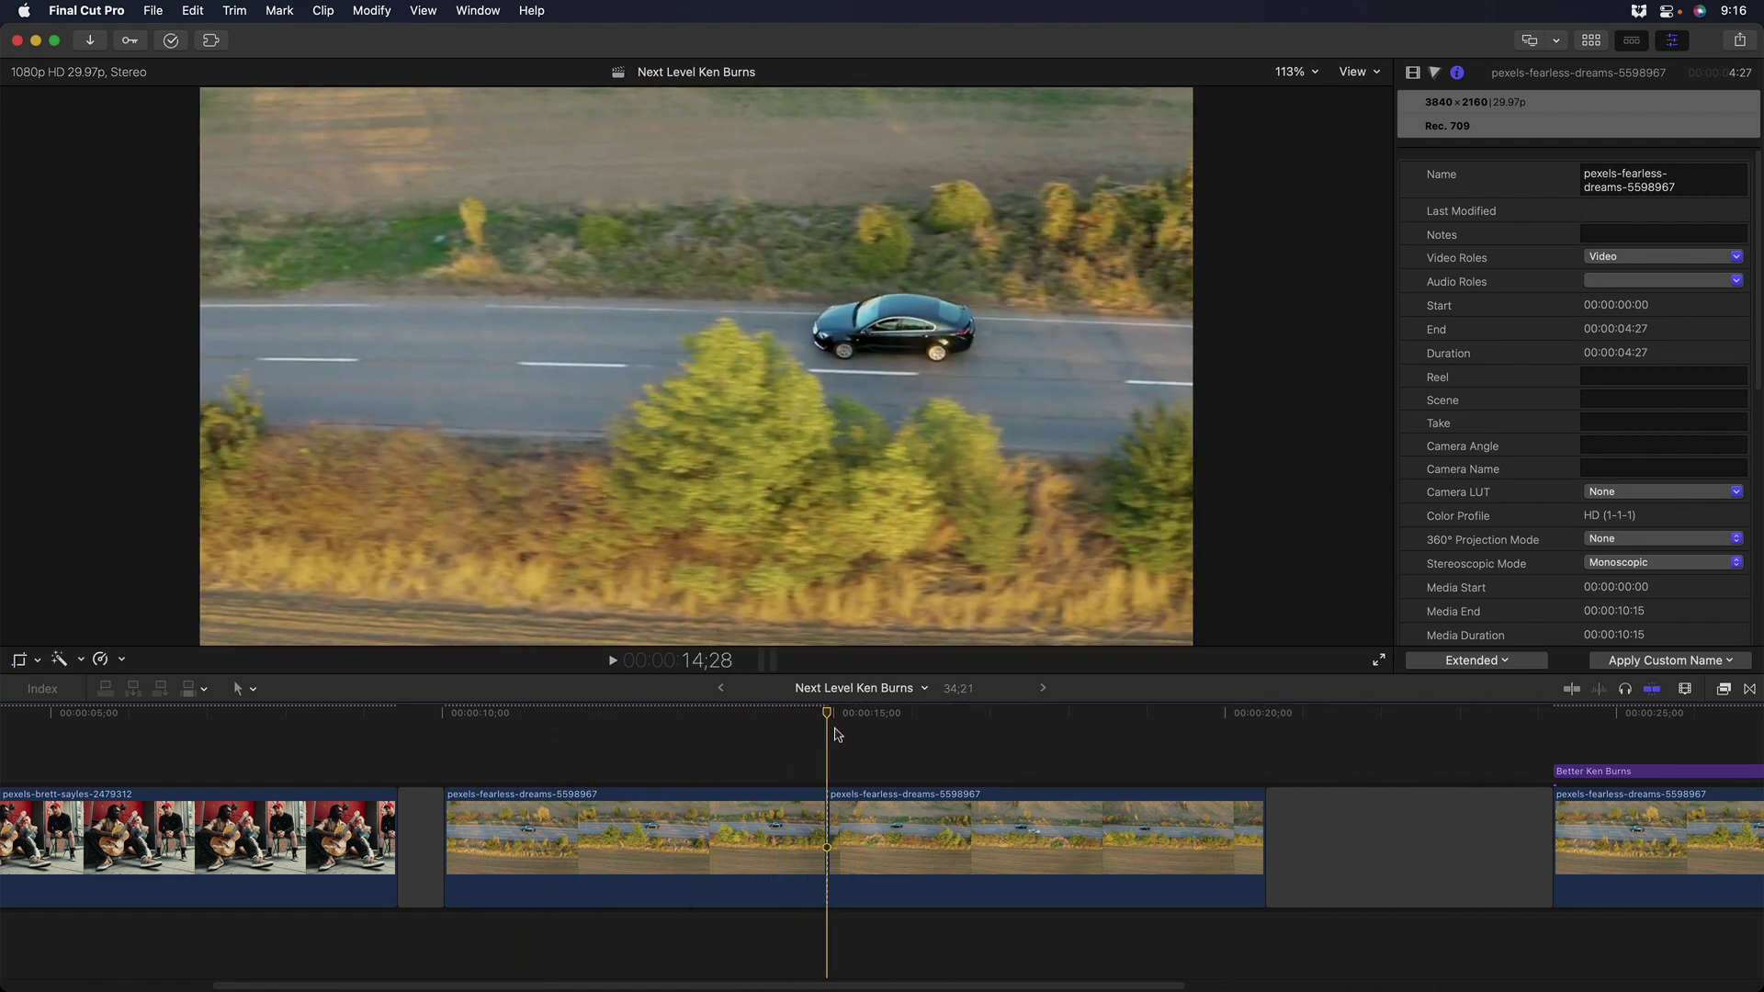
key(space)
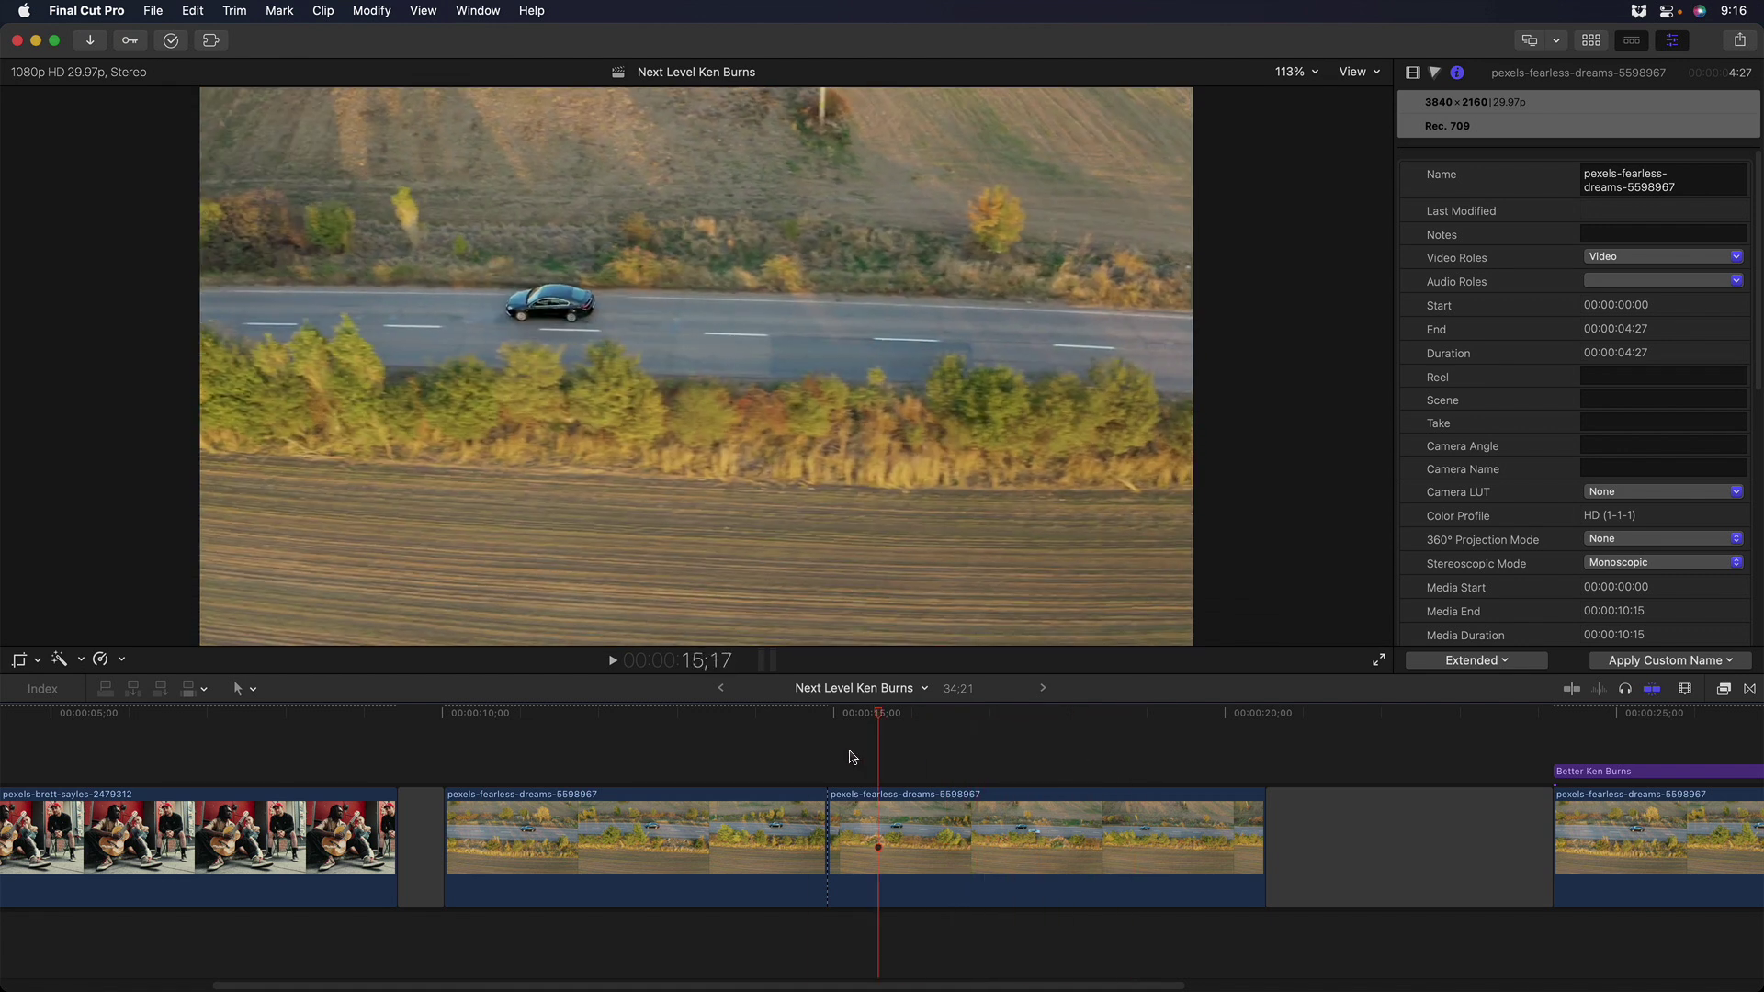
click(849, 755)
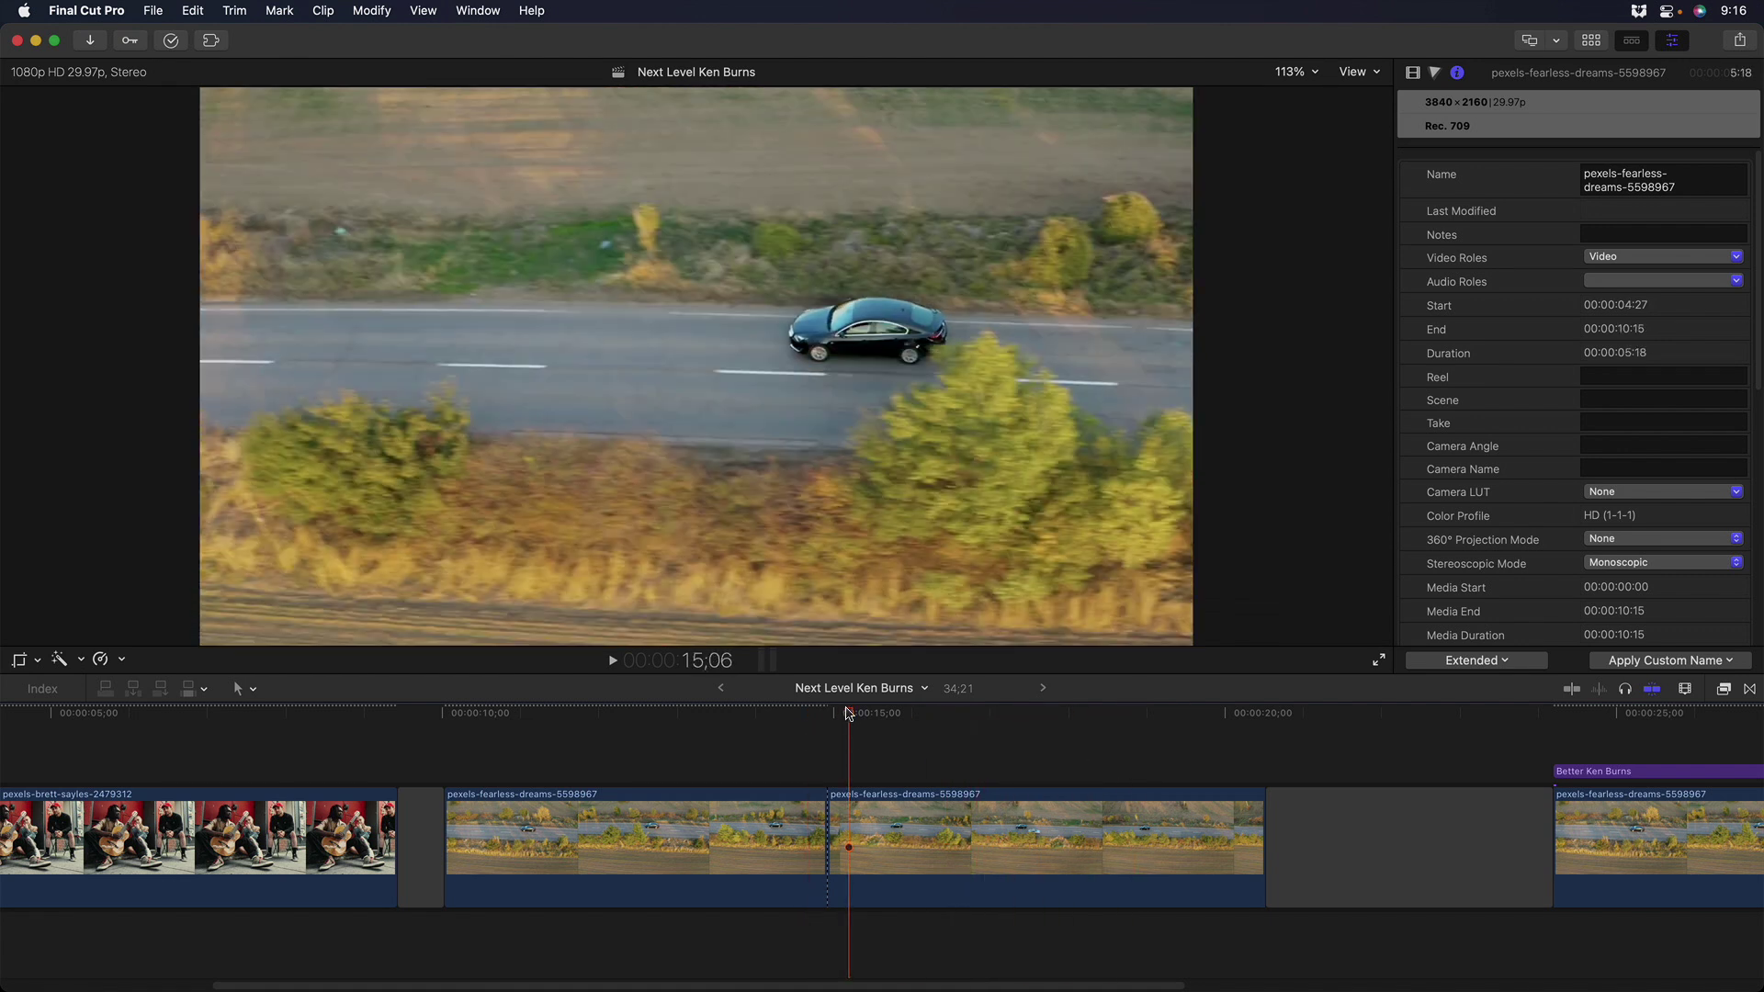
Cut the car clip again at 16;14 and bring up the 1;16 middle piece's Ken Burns framing.
drag(848, 714, 950, 715)
key(super+b)
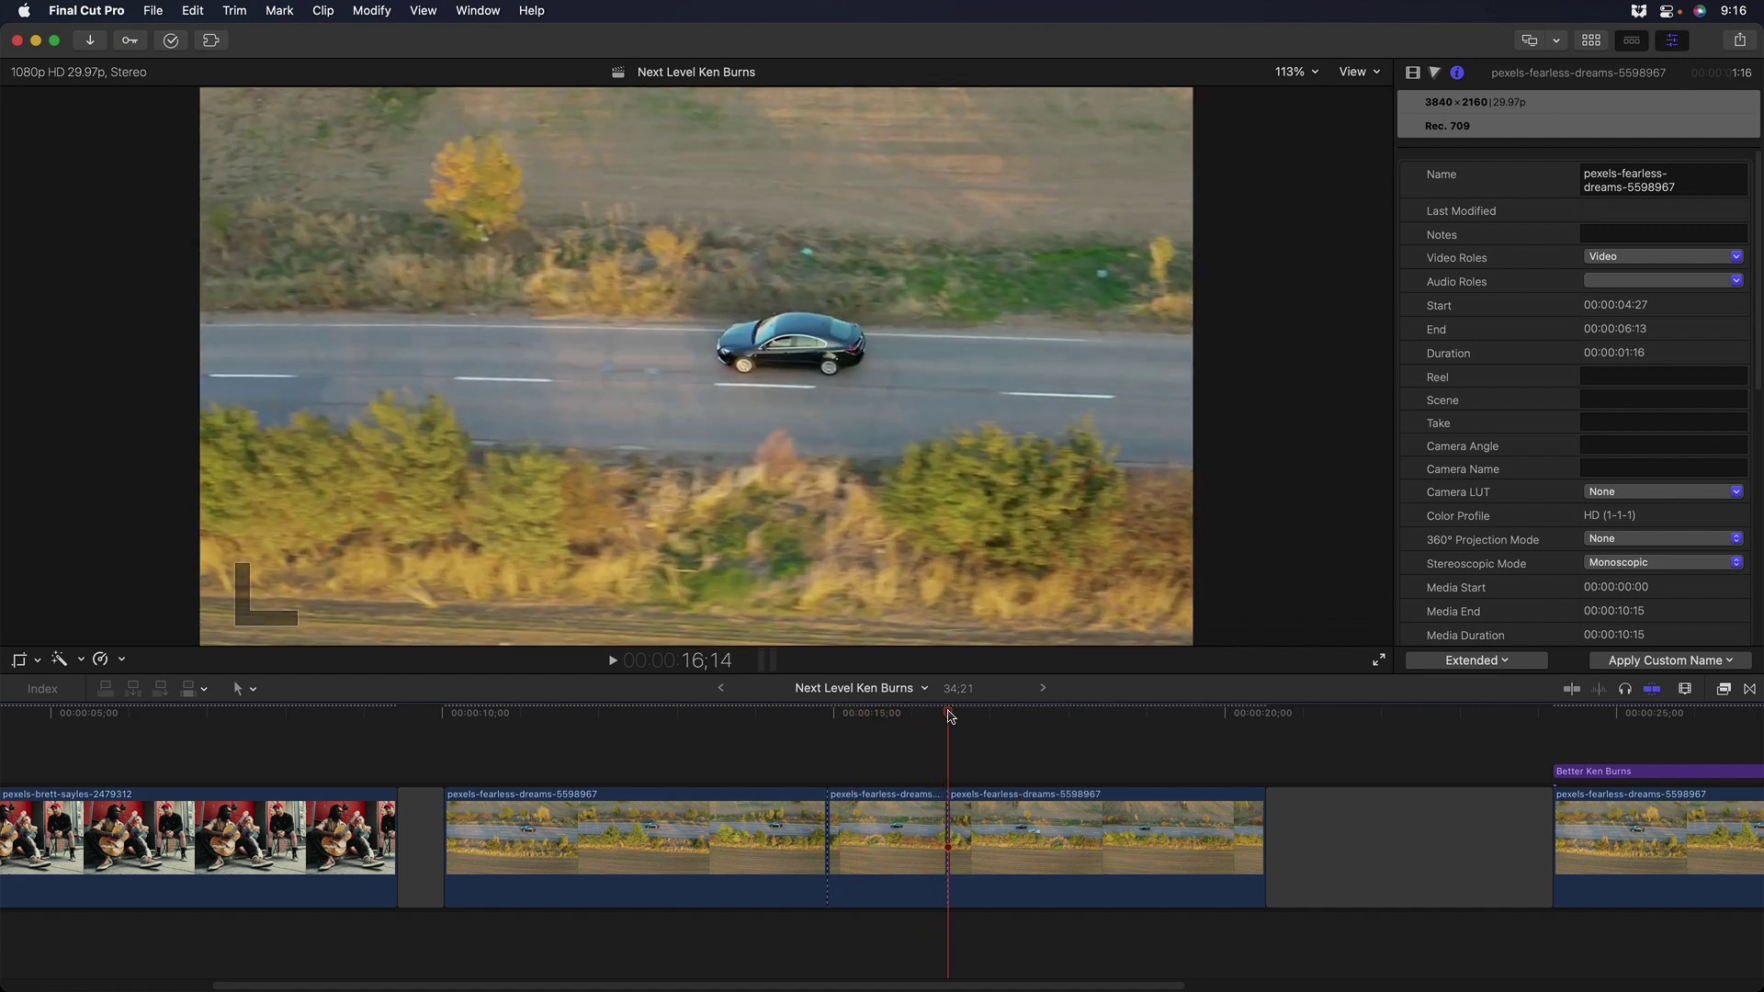
click(880, 749)
click(875, 837)
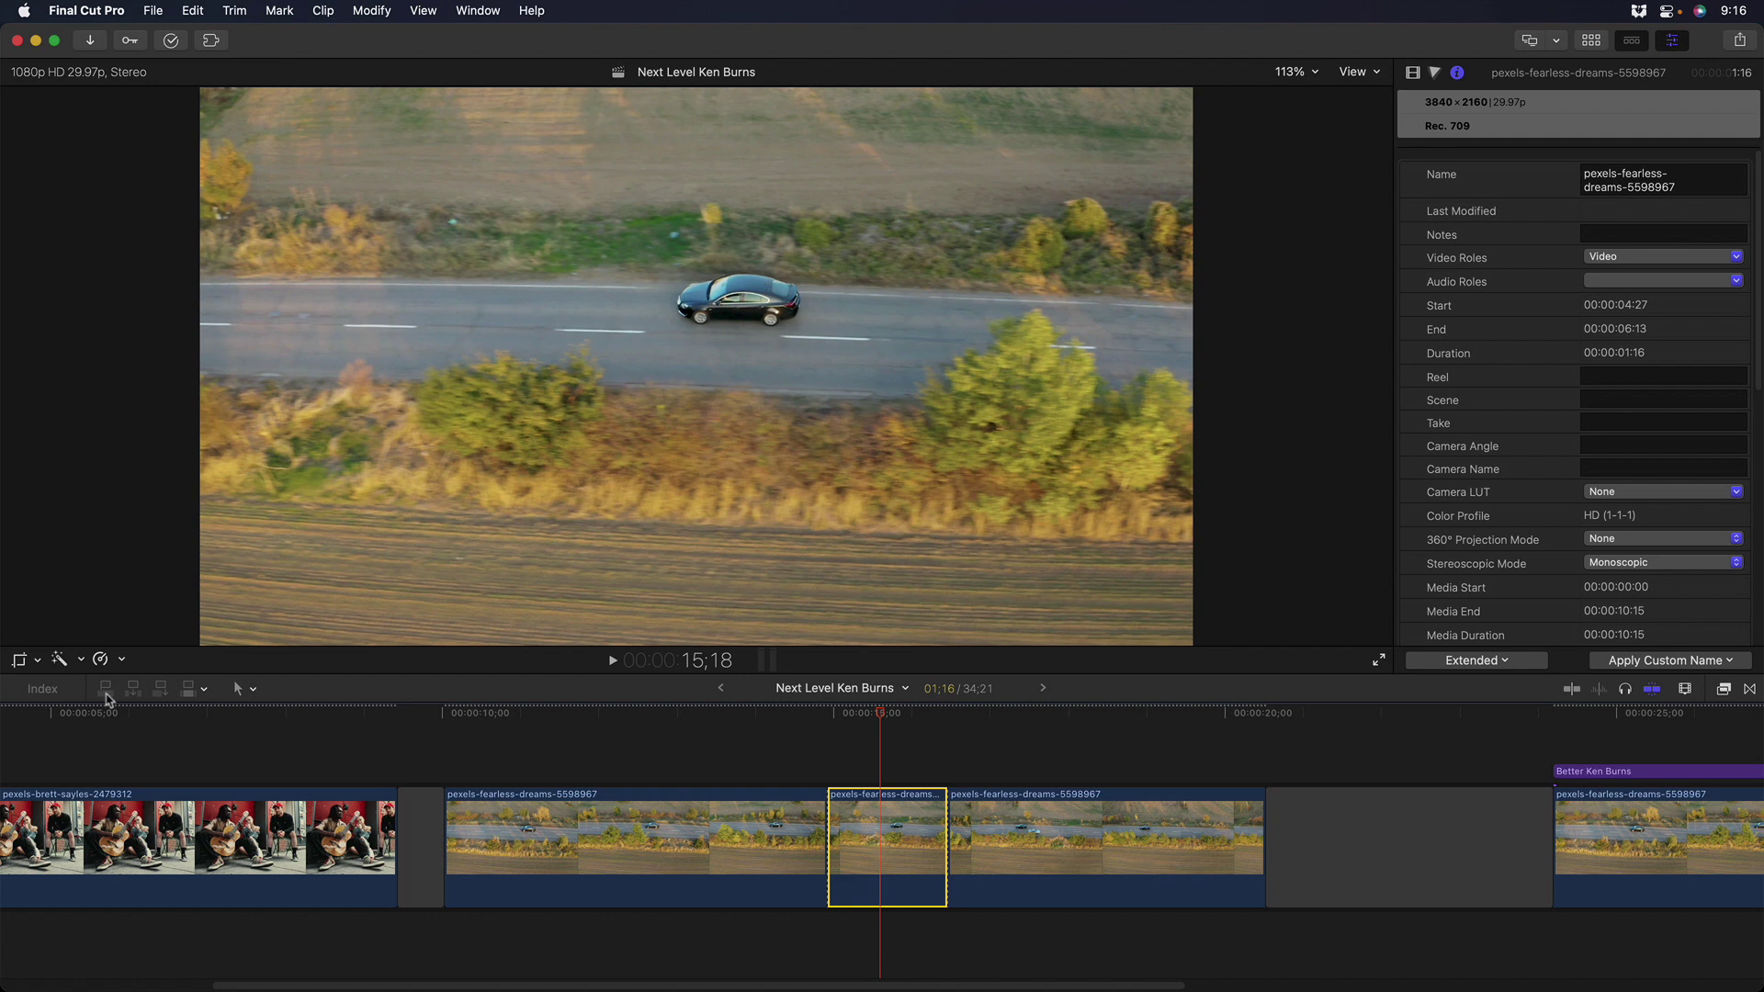
click(18, 661)
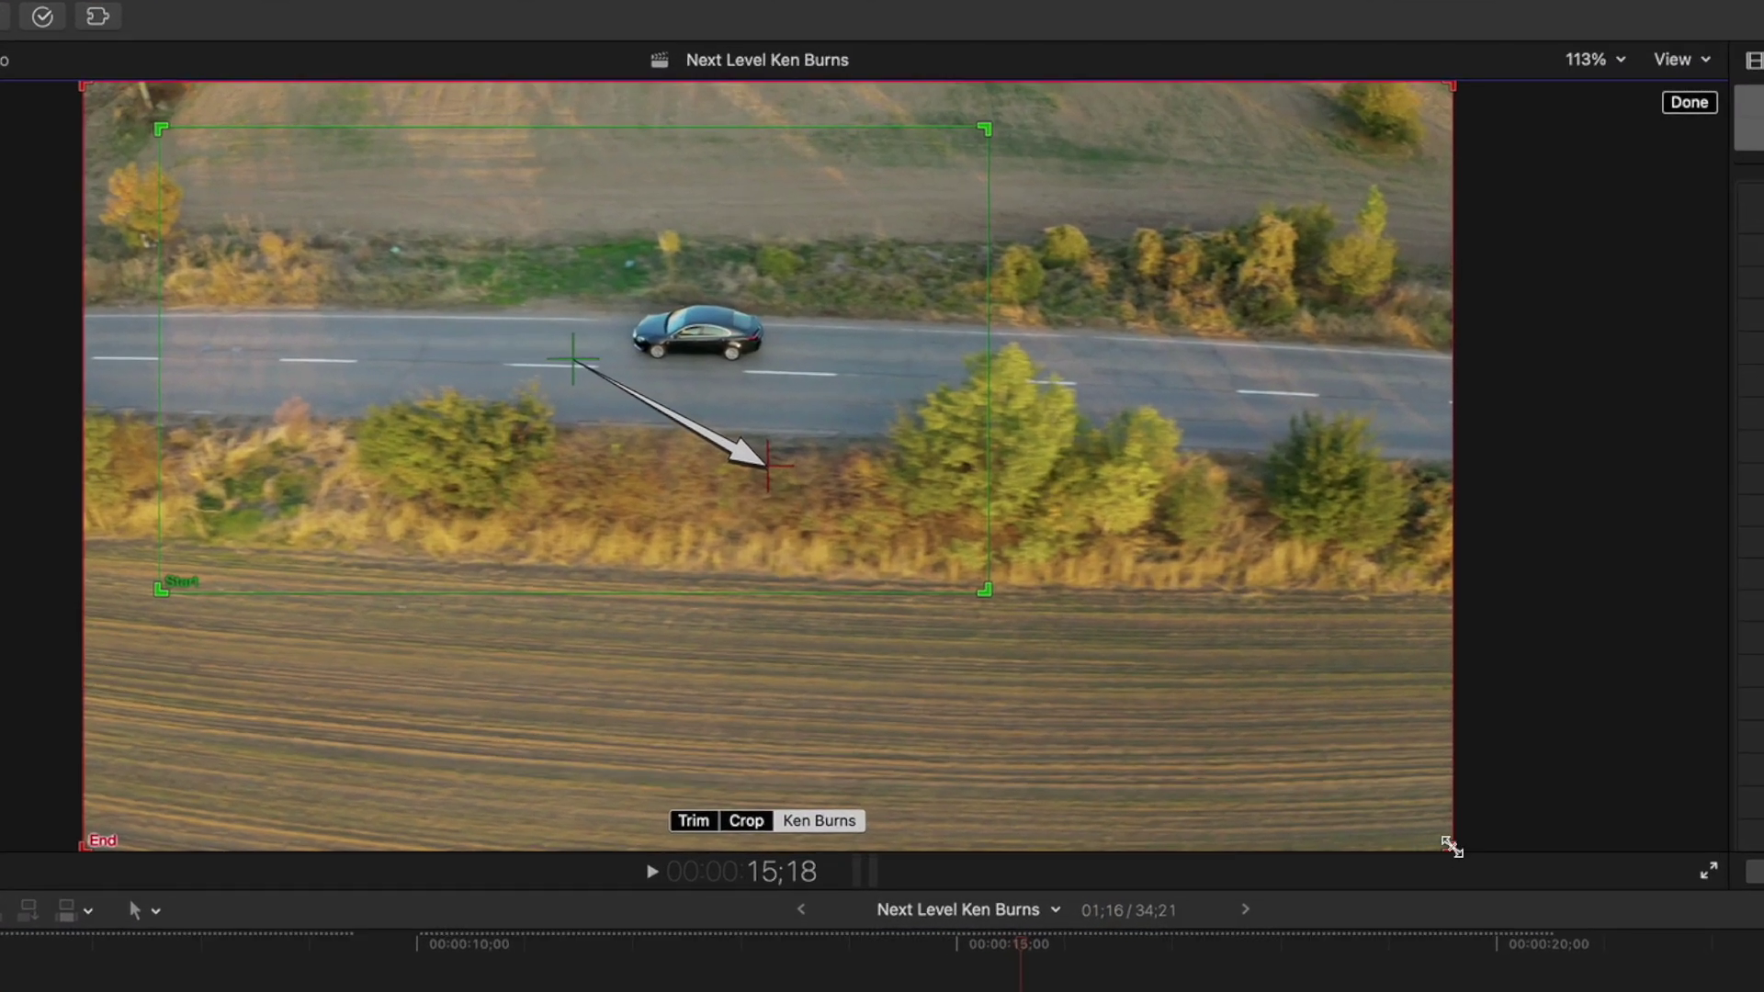
Resize and move the middle piece's End rectangle to nearly match its start, then play back.
drag(1451, 848, 1060, 595)
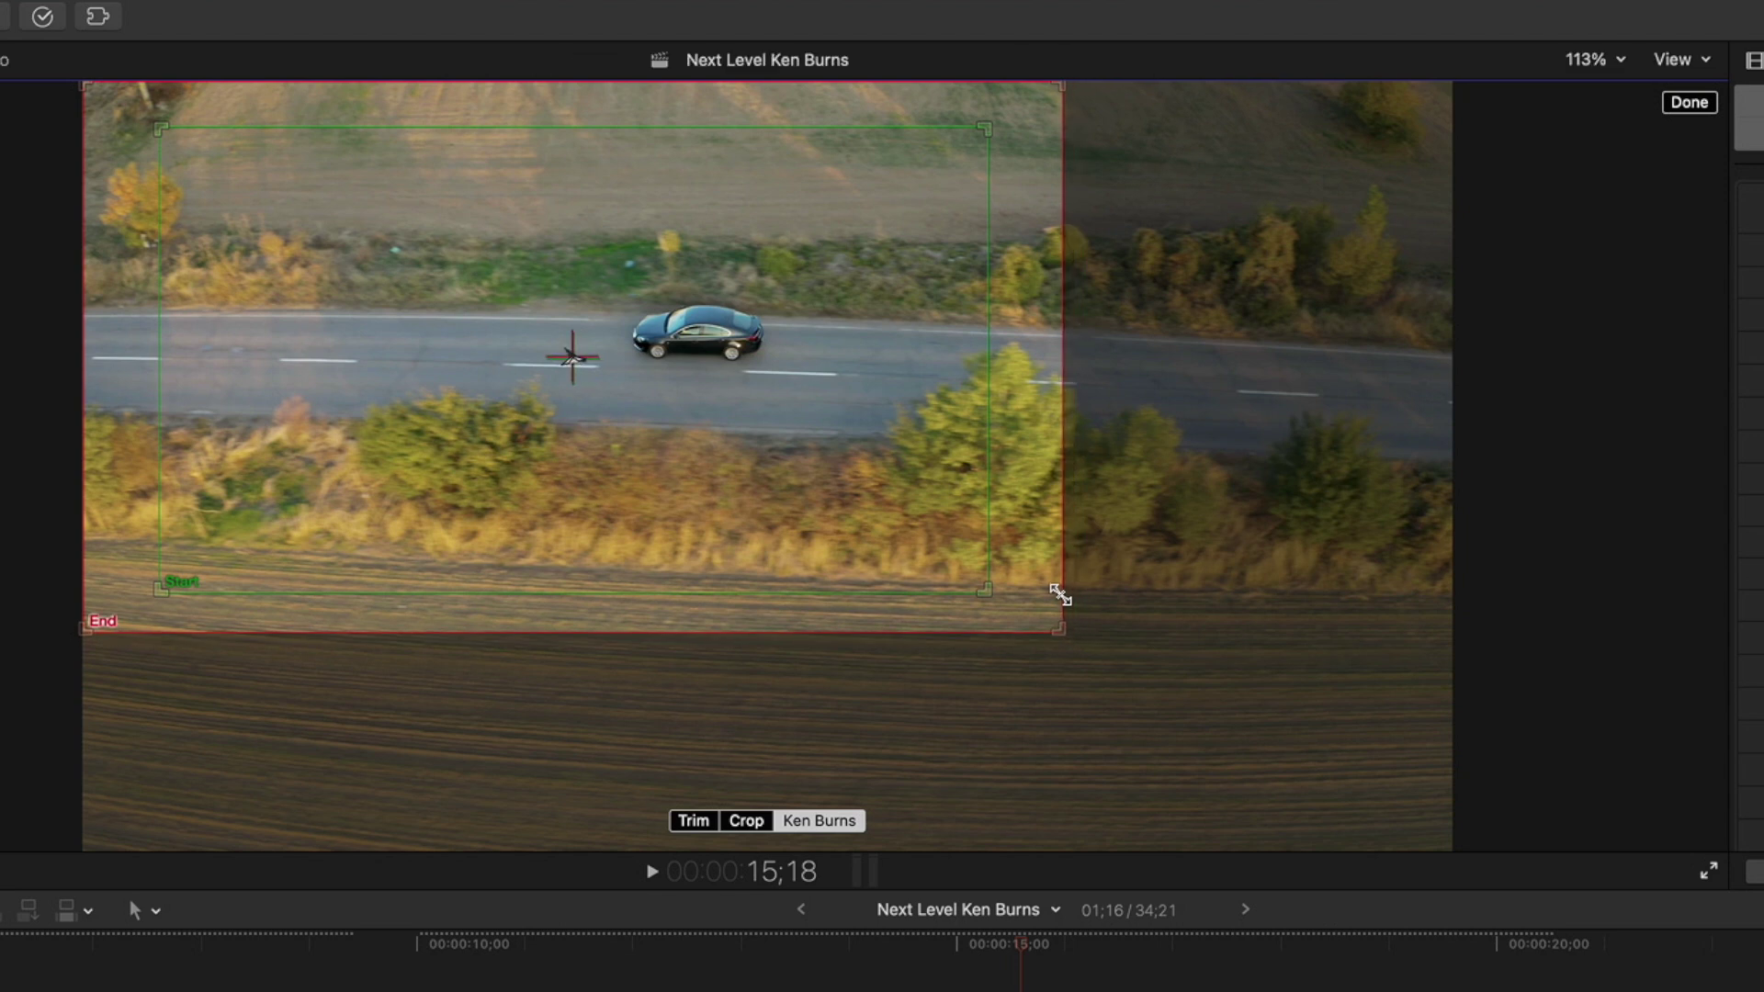
drag(572, 357, 646, 400)
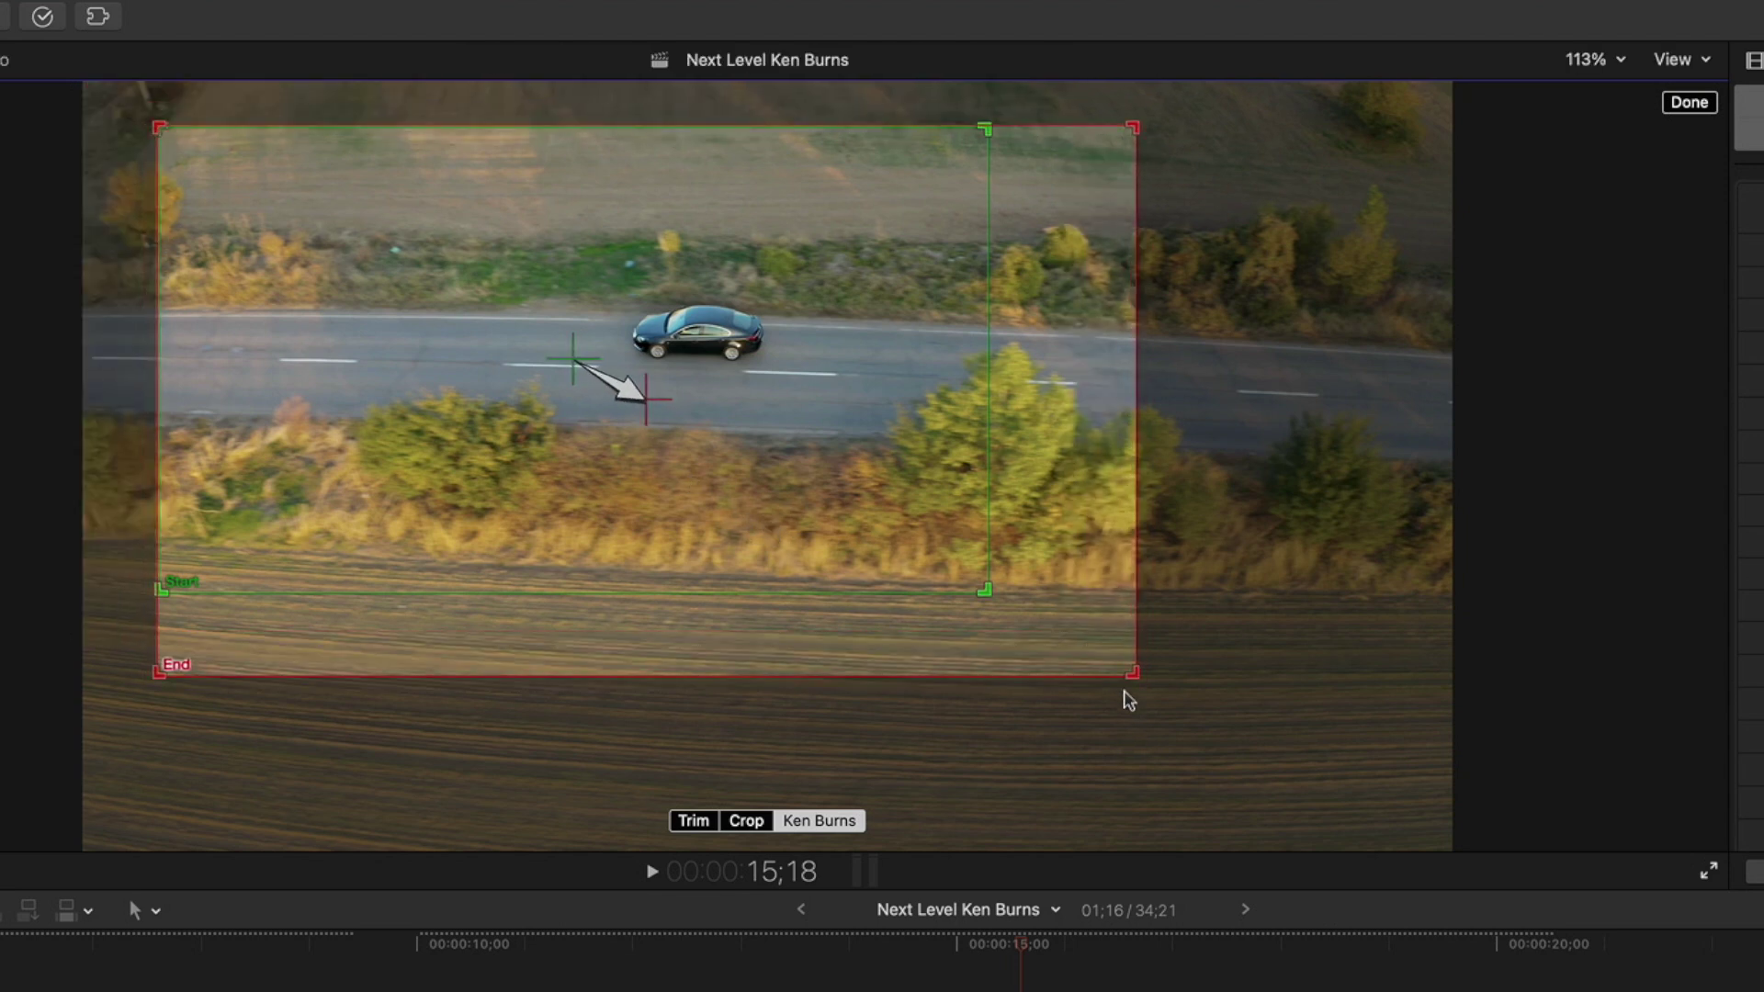
drag(1132, 673, 984, 592)
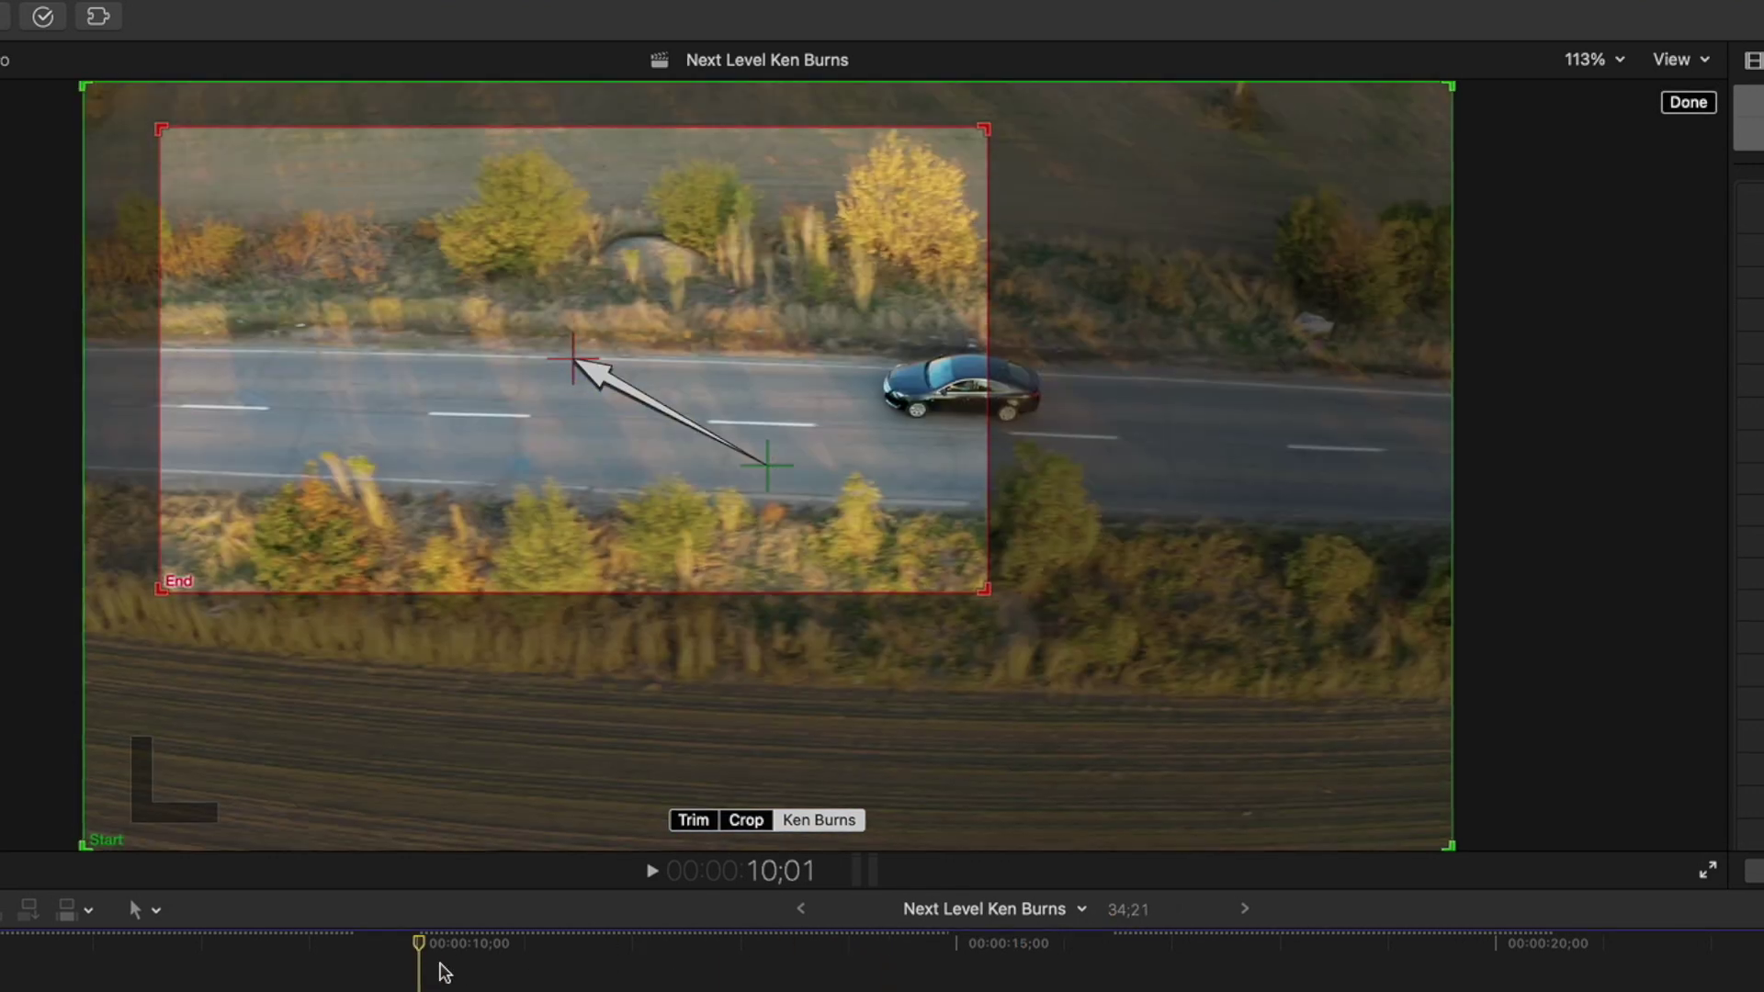
click(454, 965)
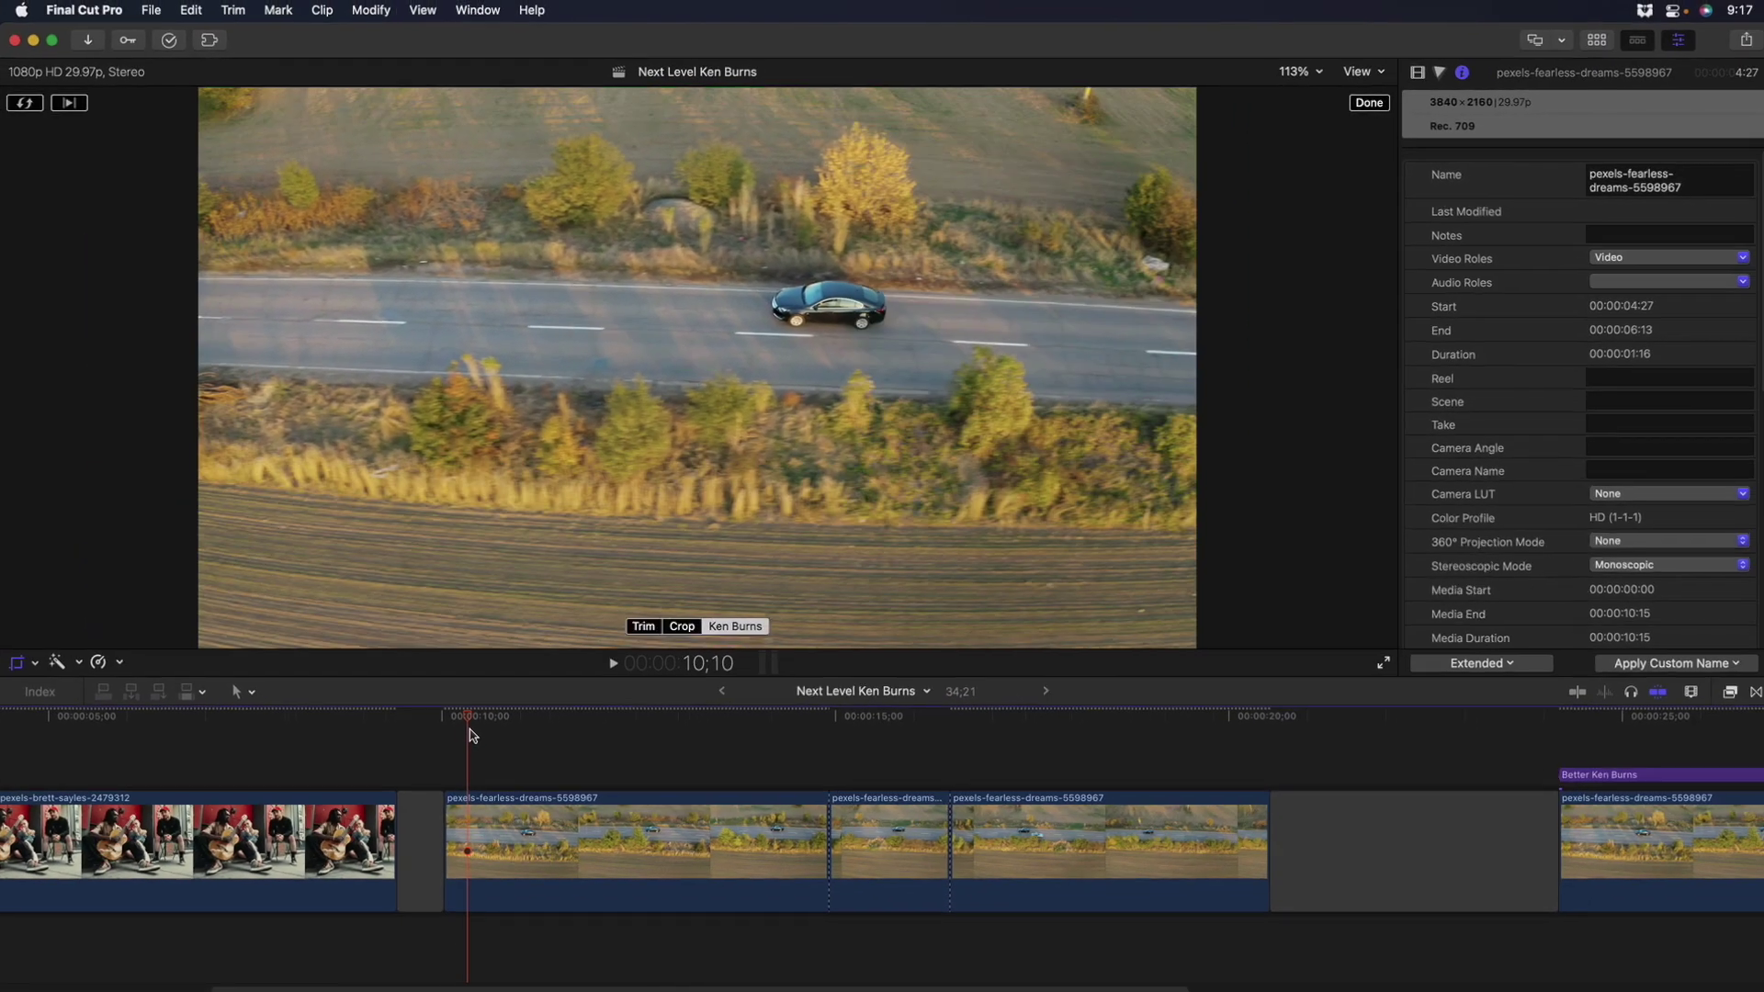
key(space)
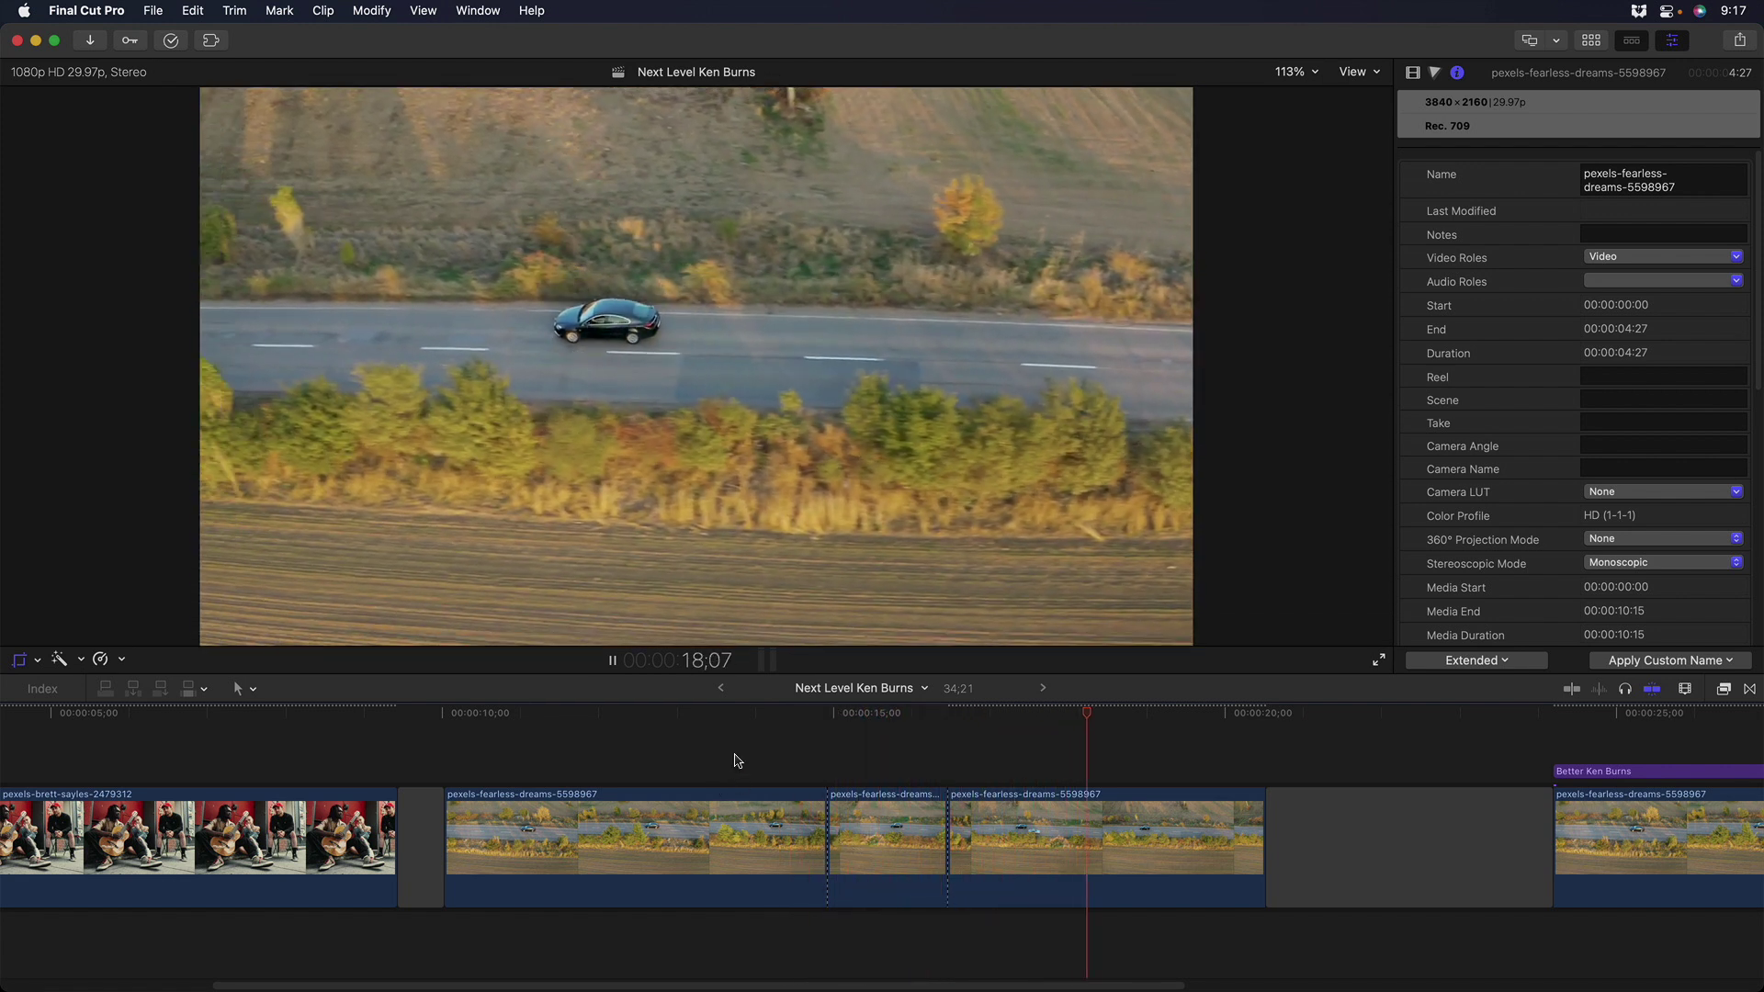
Close Ken Burns editing and undo the cuts so the car clip is whole again.
click(735, 759)
key(shift+c)
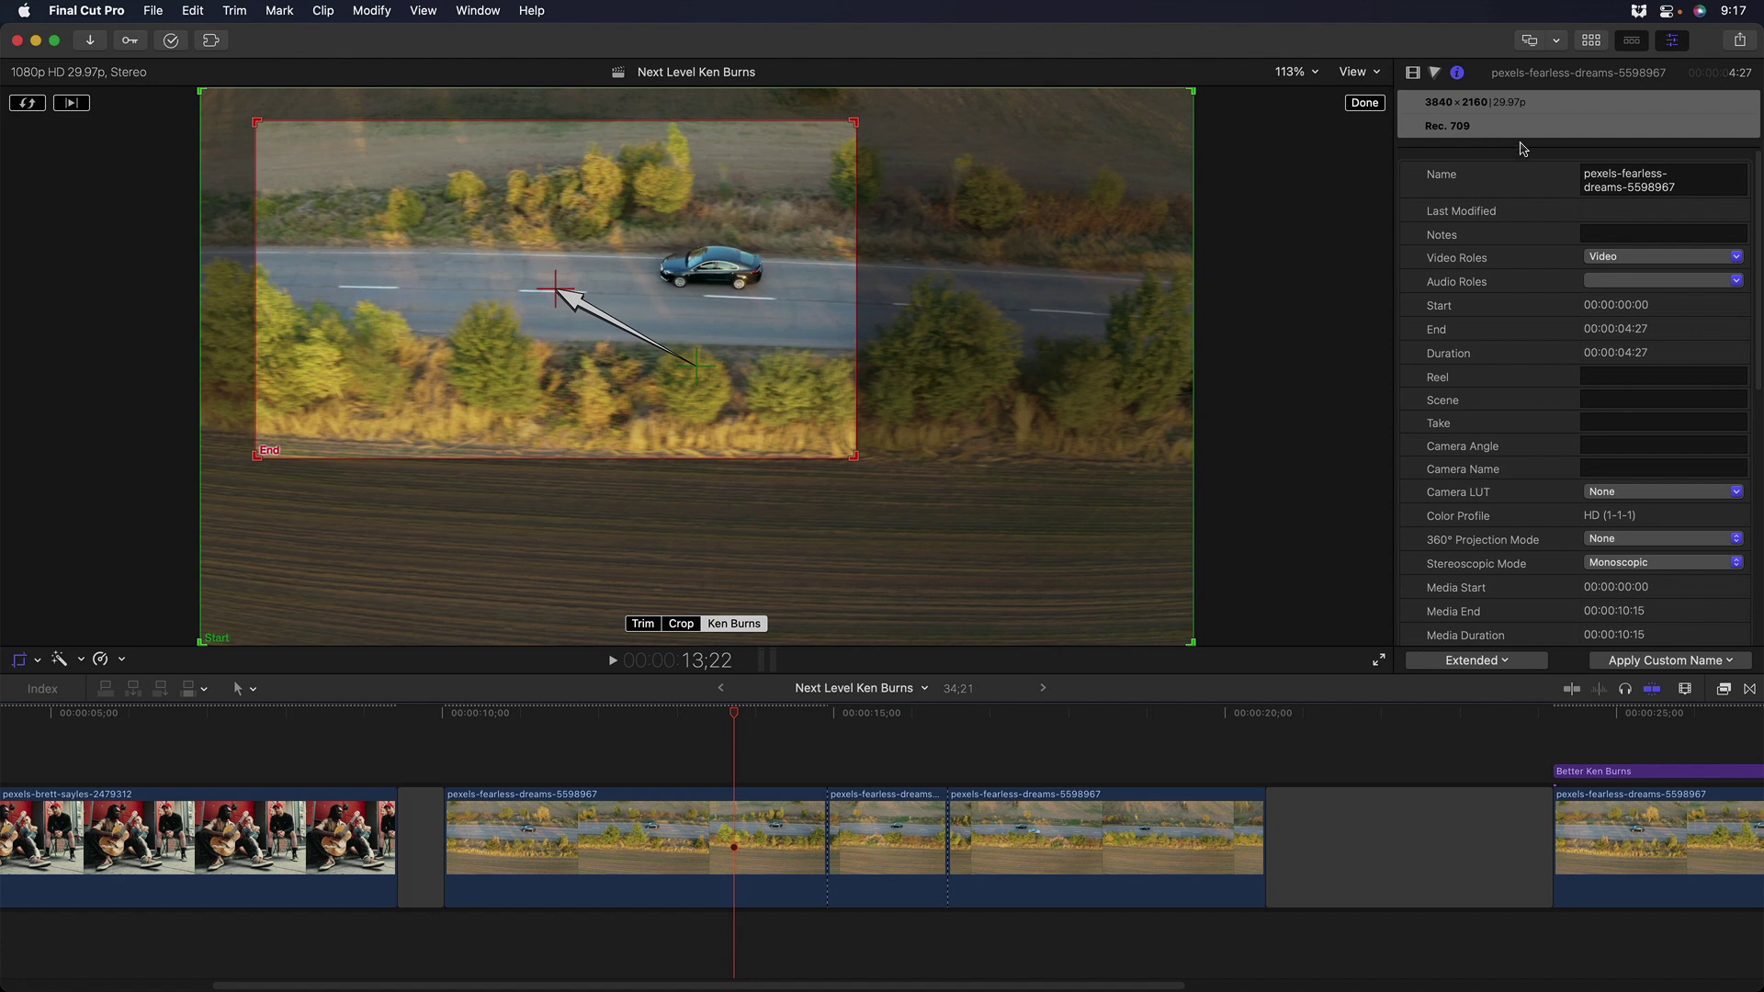
click(1365, 103)
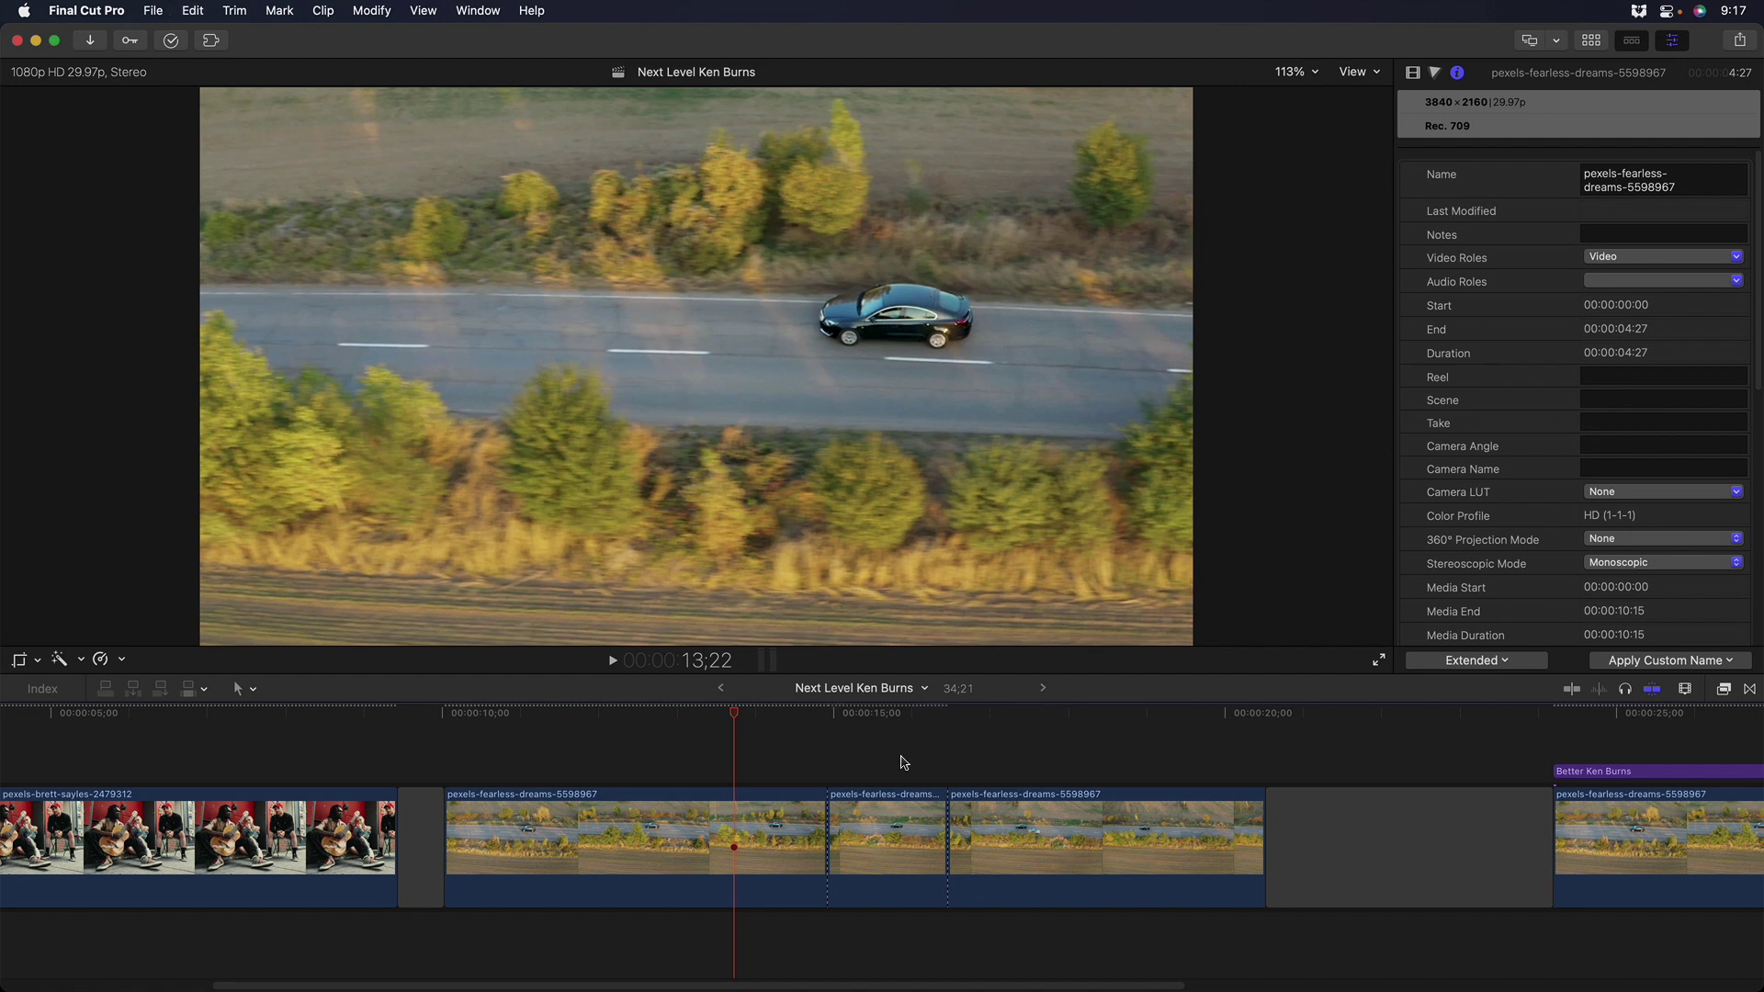
key(super+z)
key(super+z)
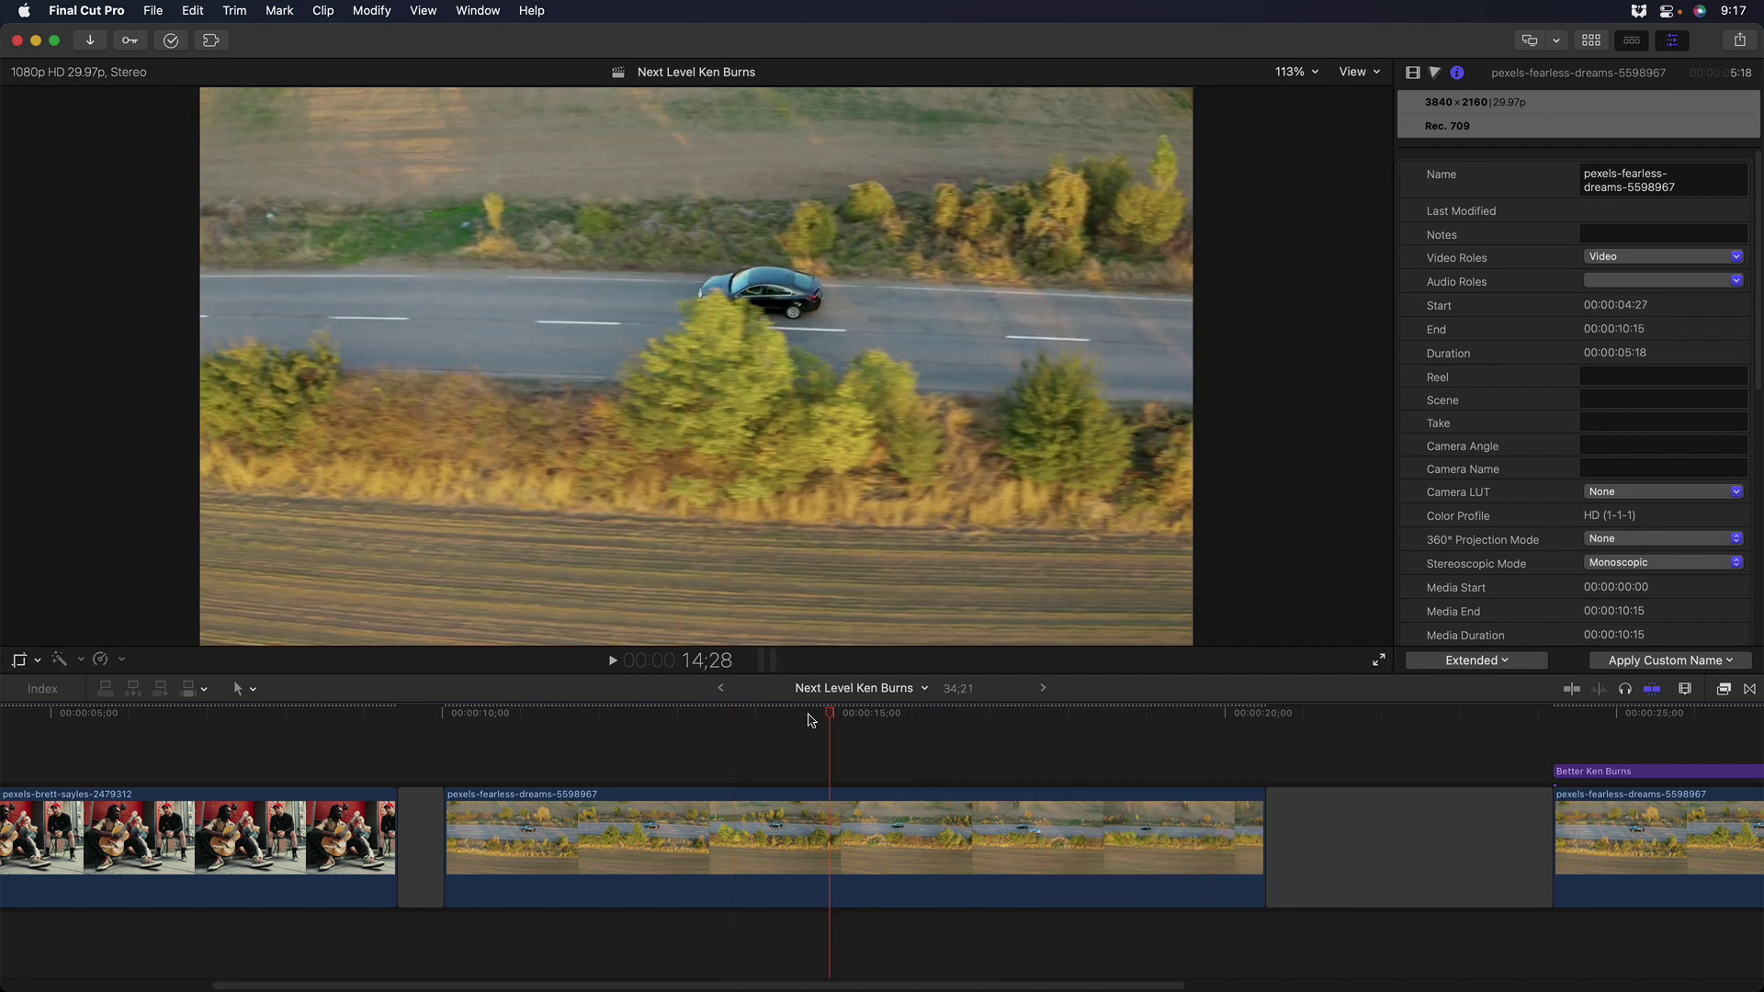
Reset the car clip's Crop Type to Trim in the Video inspector.
click(767, 827)
click(779, 824)
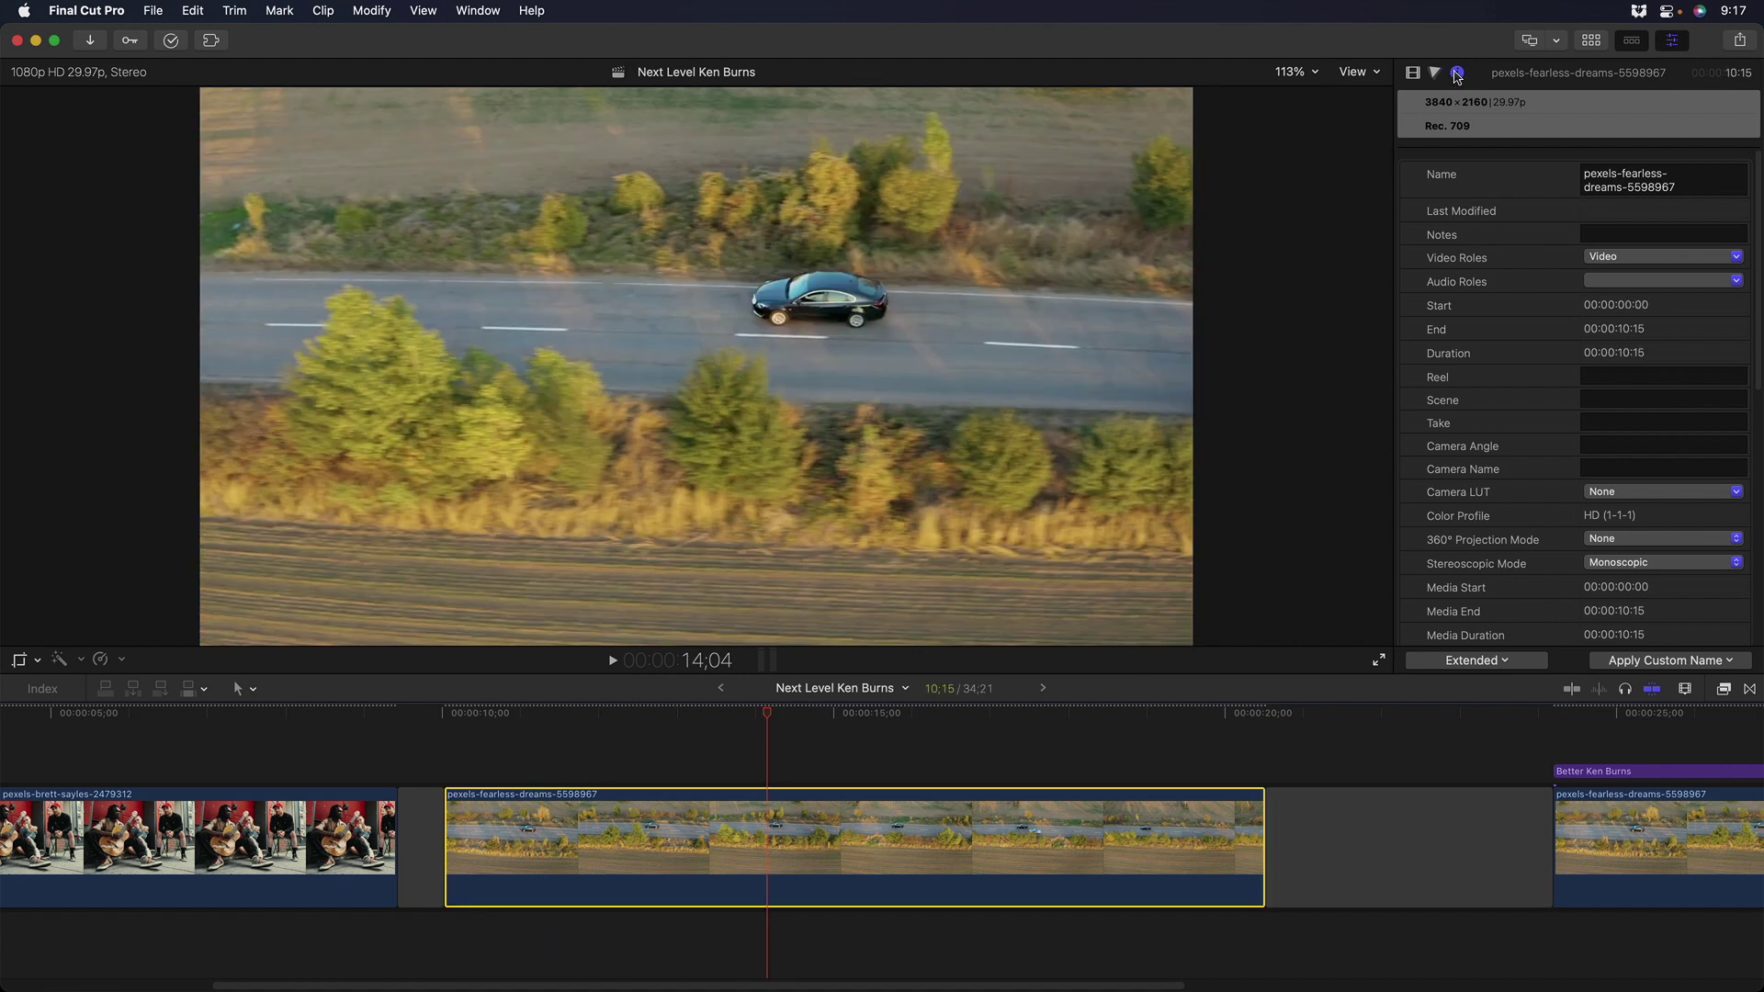
click(1414, 73)
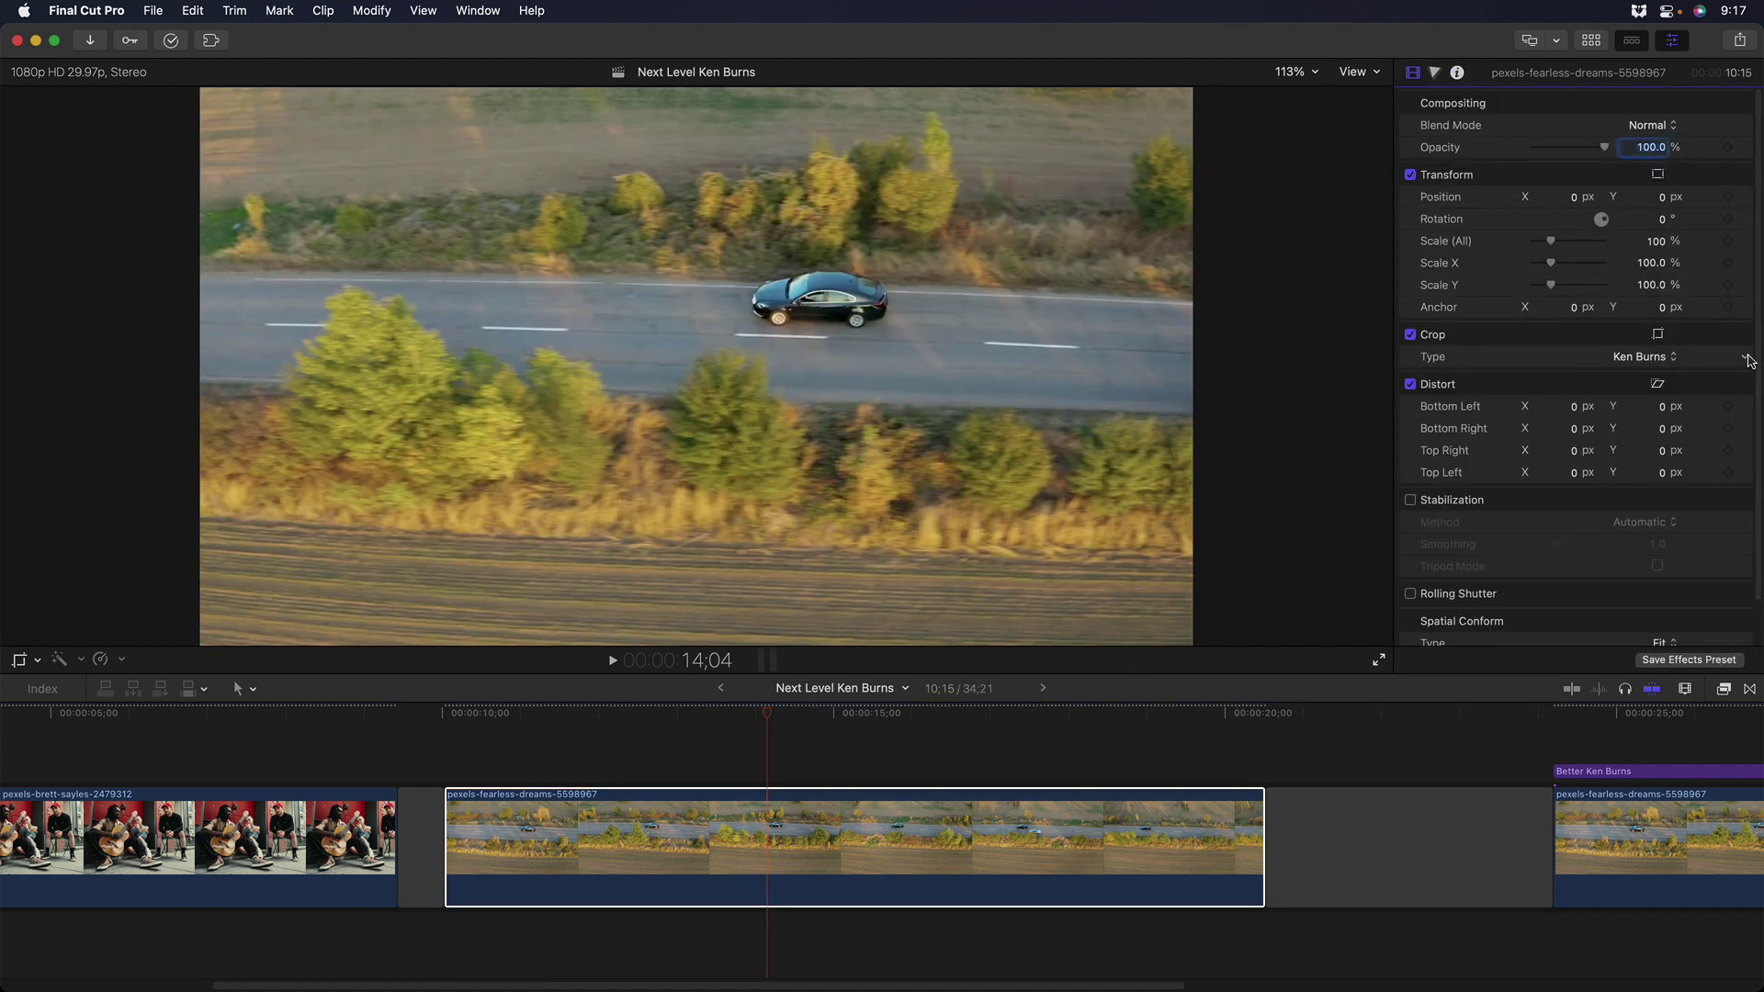
click(1747, 361)
click(1714, 368)
click(709, 736)
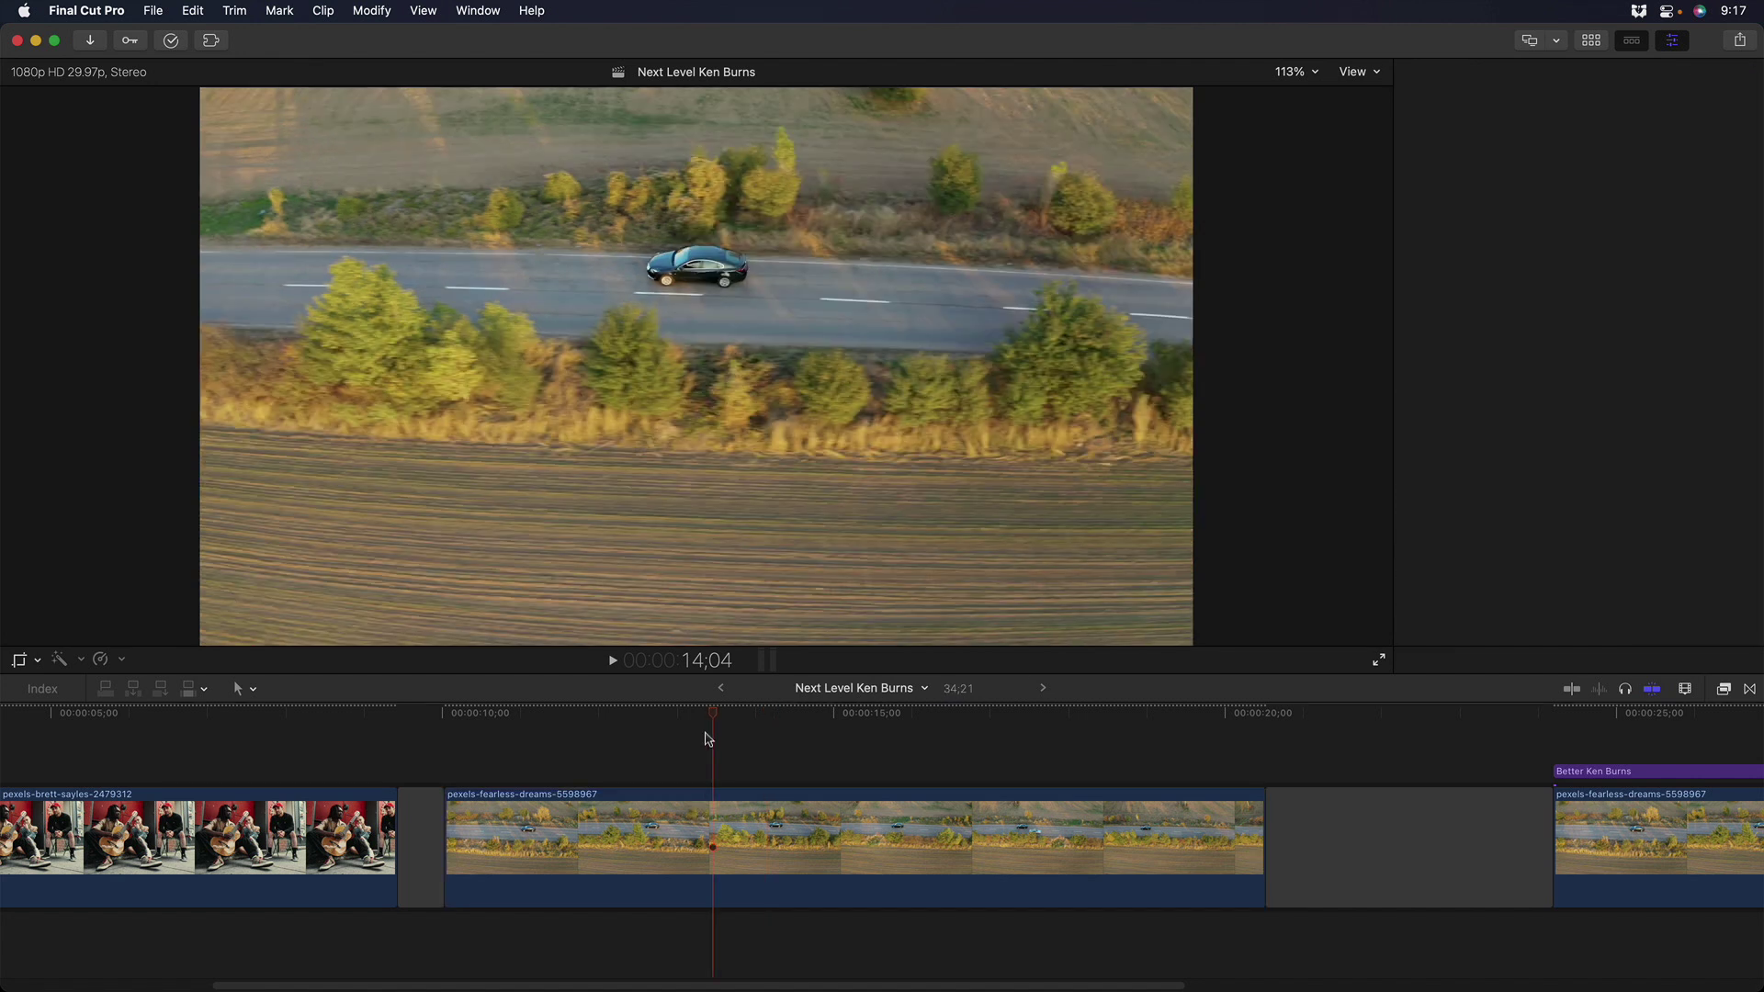
Add Position and Scale keyframes at the start of the car clip's push-in.
click(563, 727)
drag(563, 728, 654, 729)
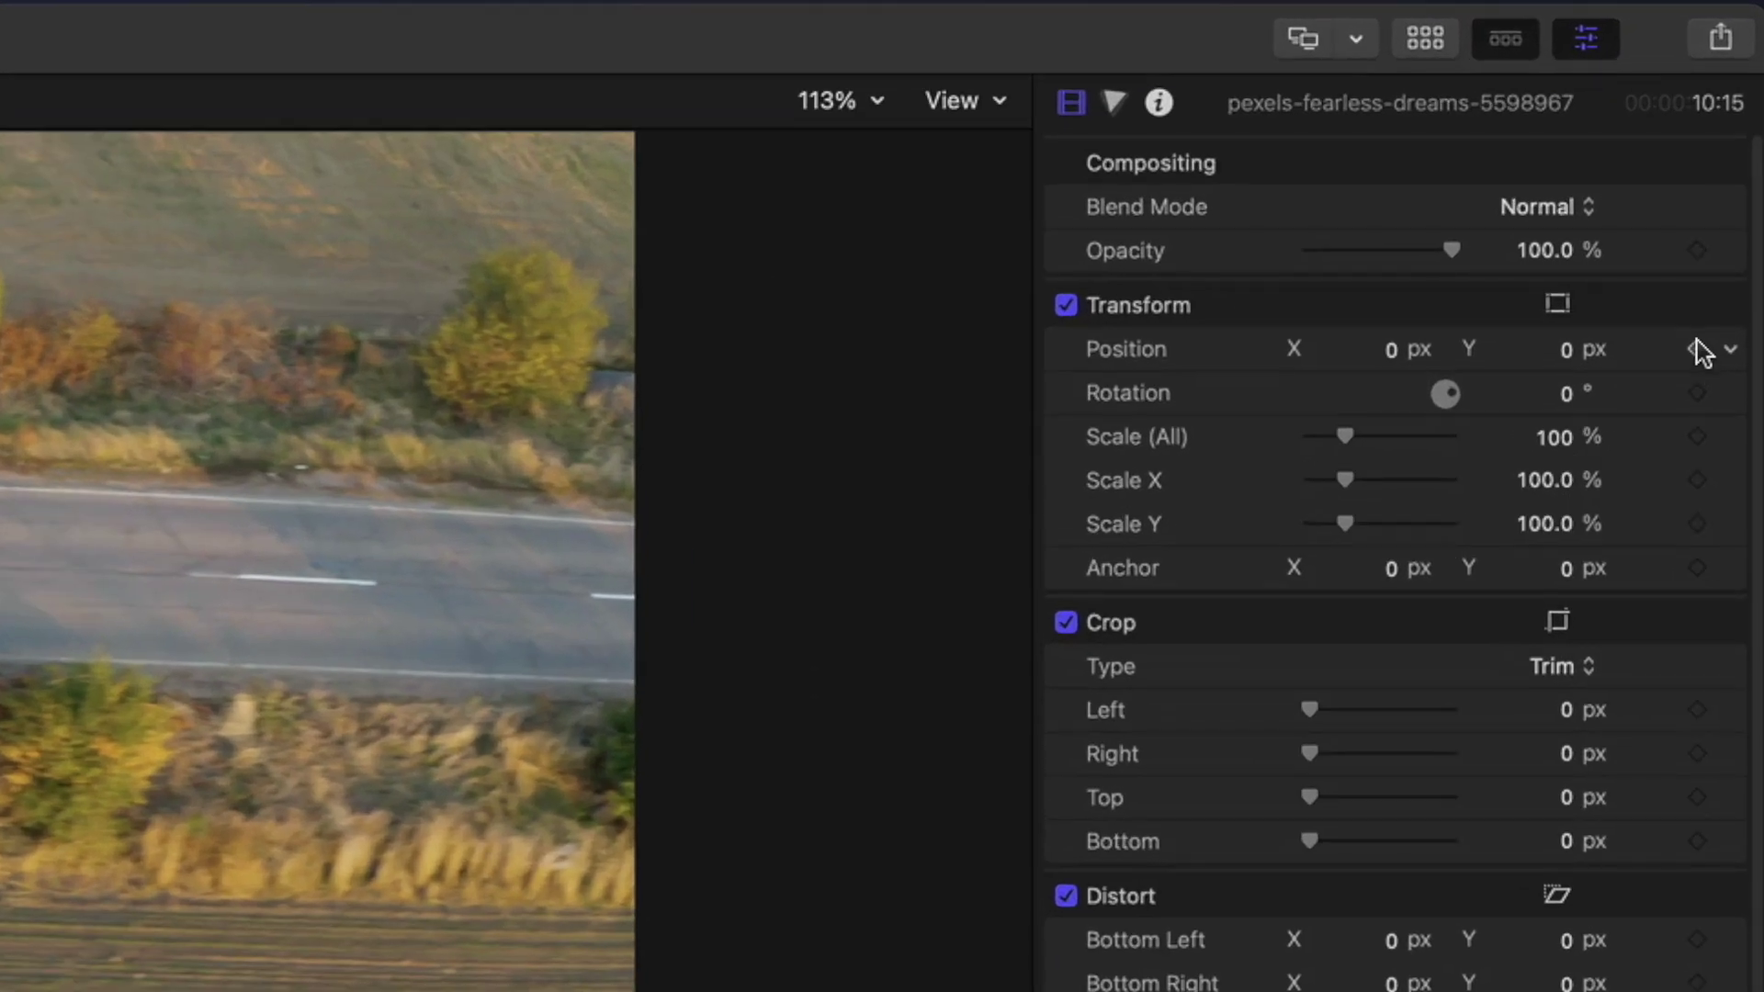
click(1696, 349)
click(1697, 436)
key(space)
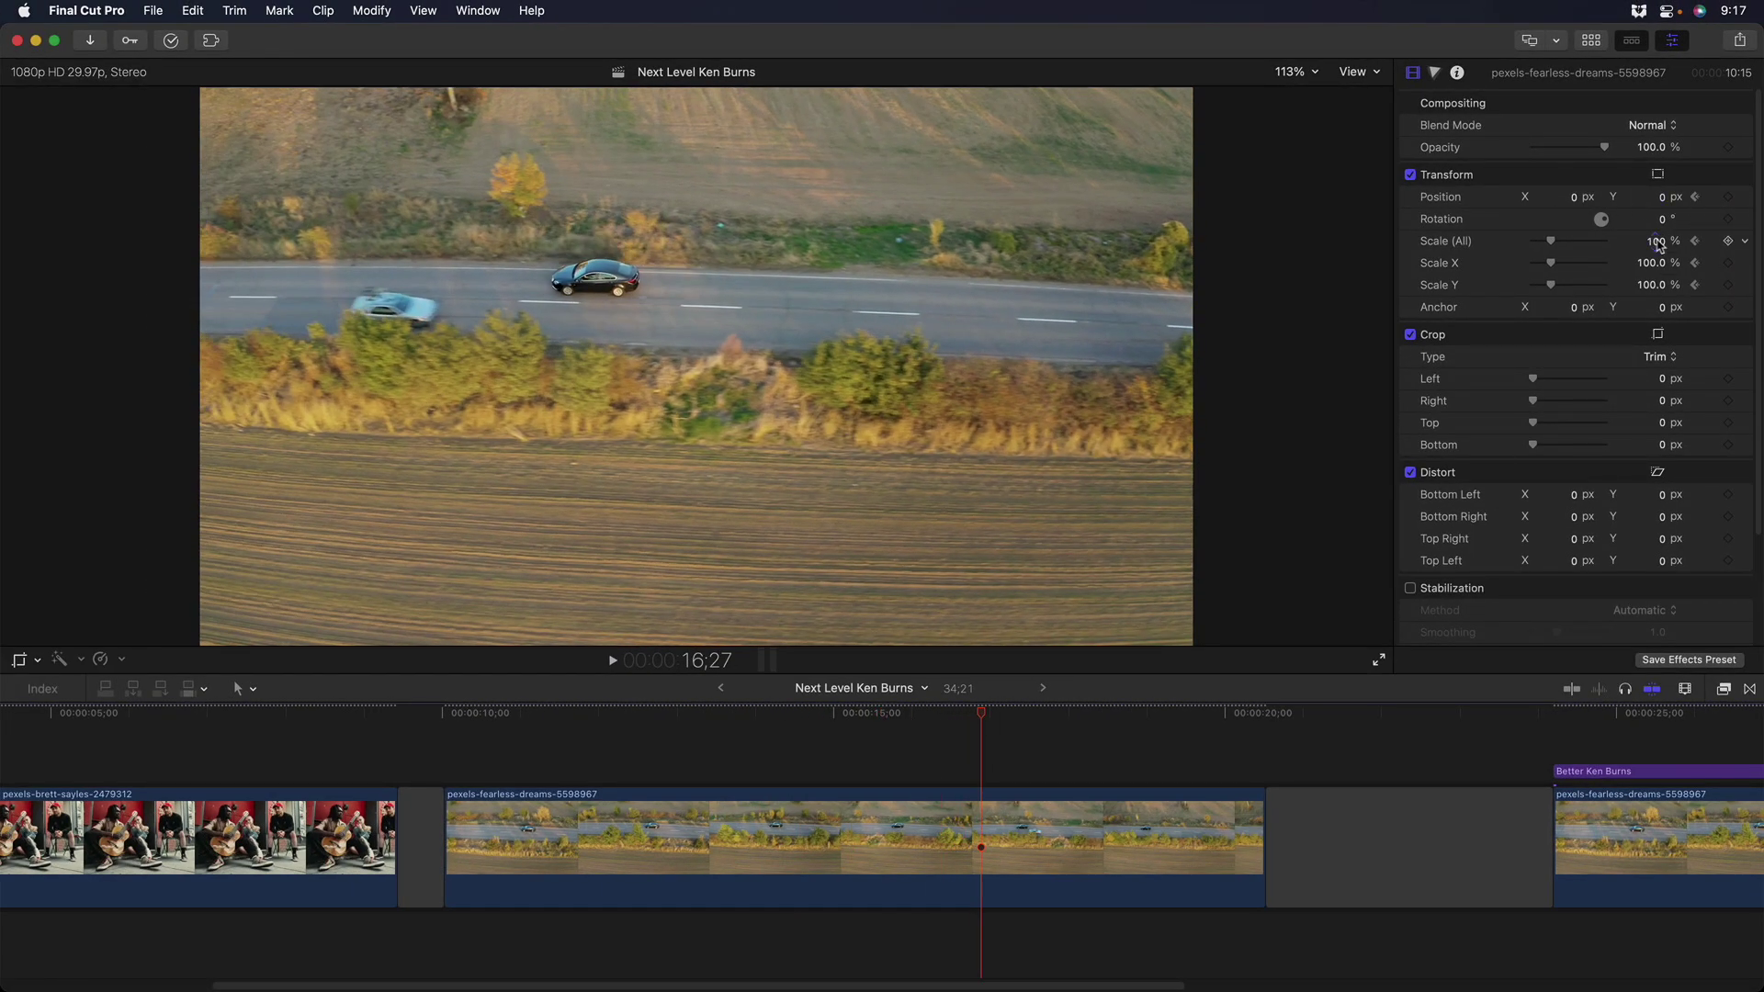
Scale the clip to 199%, shift it to about 450, -375 px toward the car, then raise Scale to 262%.
drag(1658, 244, 1644, 248)
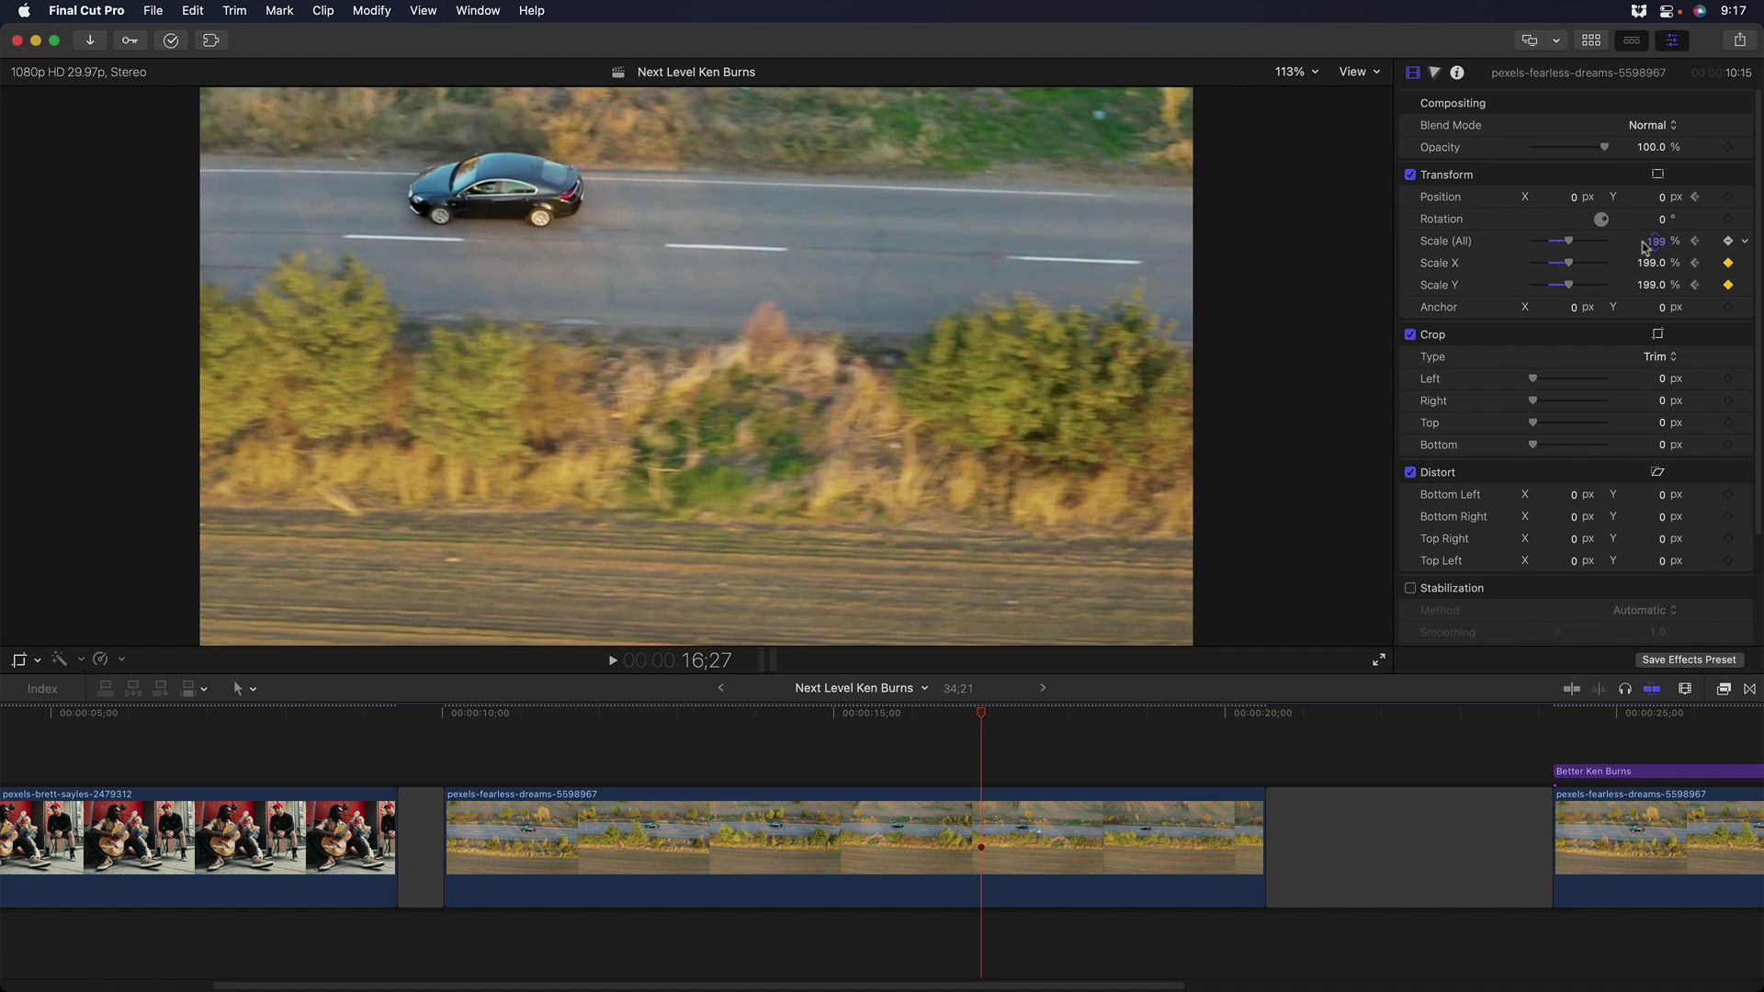
click(38, 660)
click(475, 335)
key(shift+t)
drag(475, 335, 713, 533)
drag(1658, 248, 1655, 239)
drag(675, 719, 839, 724)
click(836, 833)
Show the car clip's animation lanes and drag the first Transform keyframe to just past 15 seconds.
key(ctrl+v)
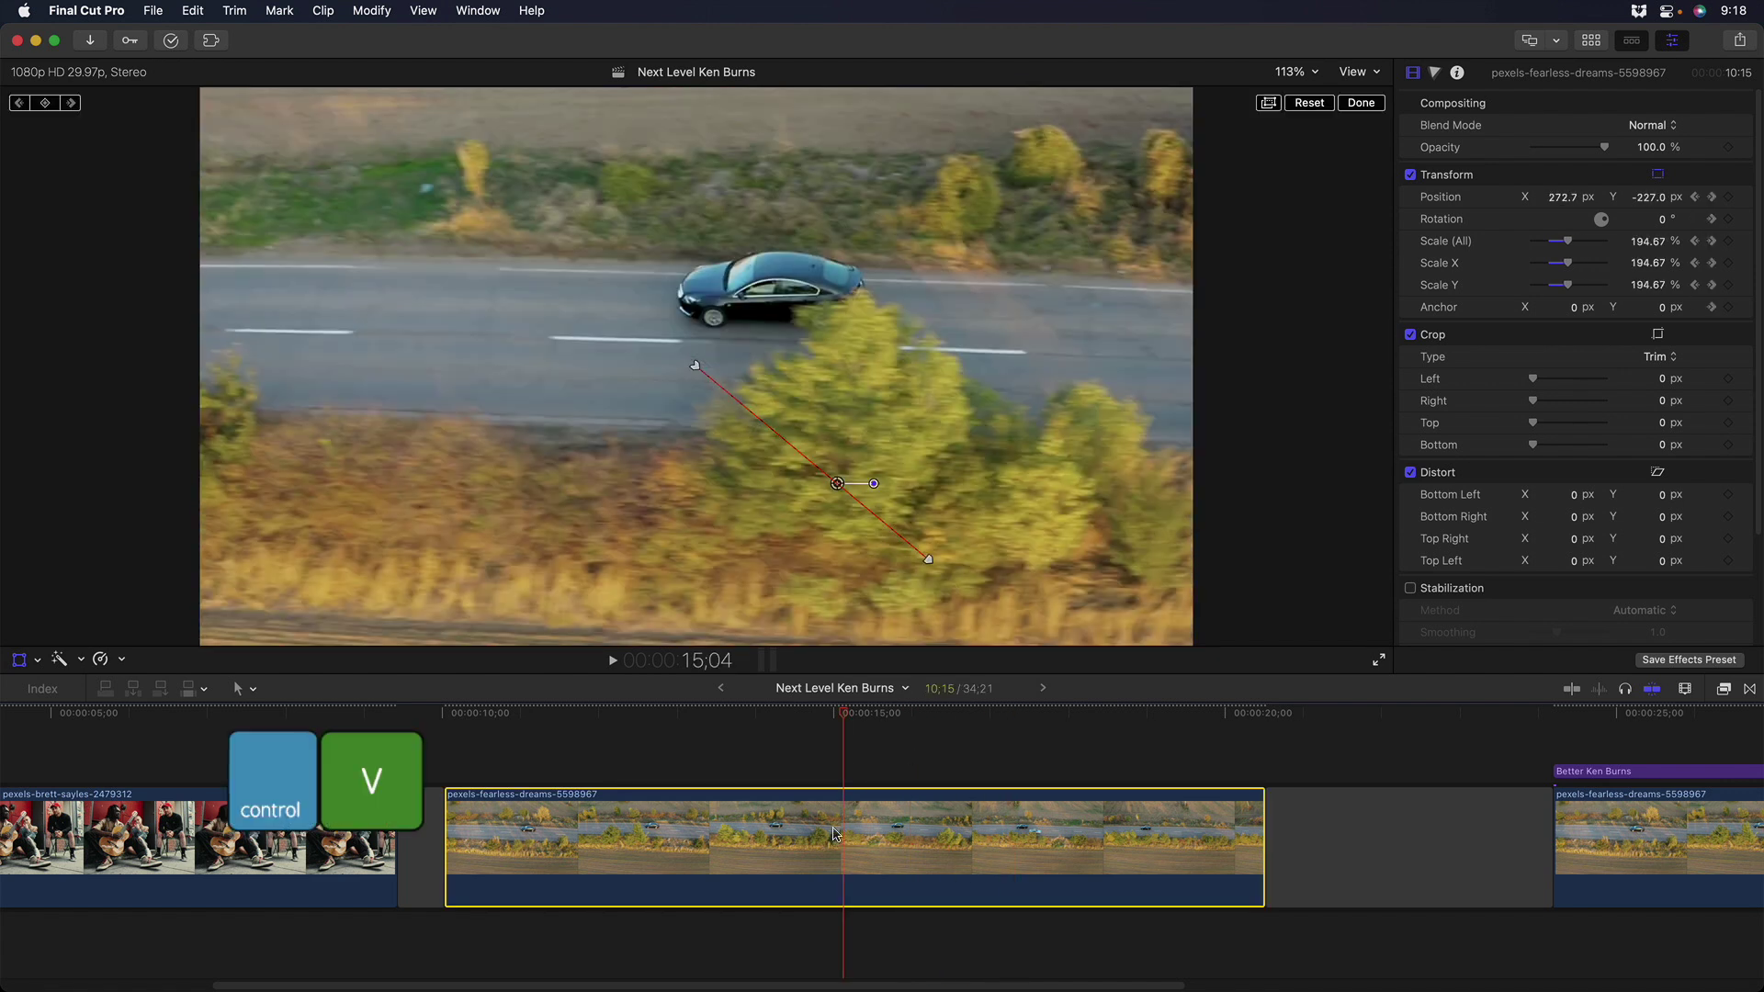
drag(656, 716, 1026, 726)
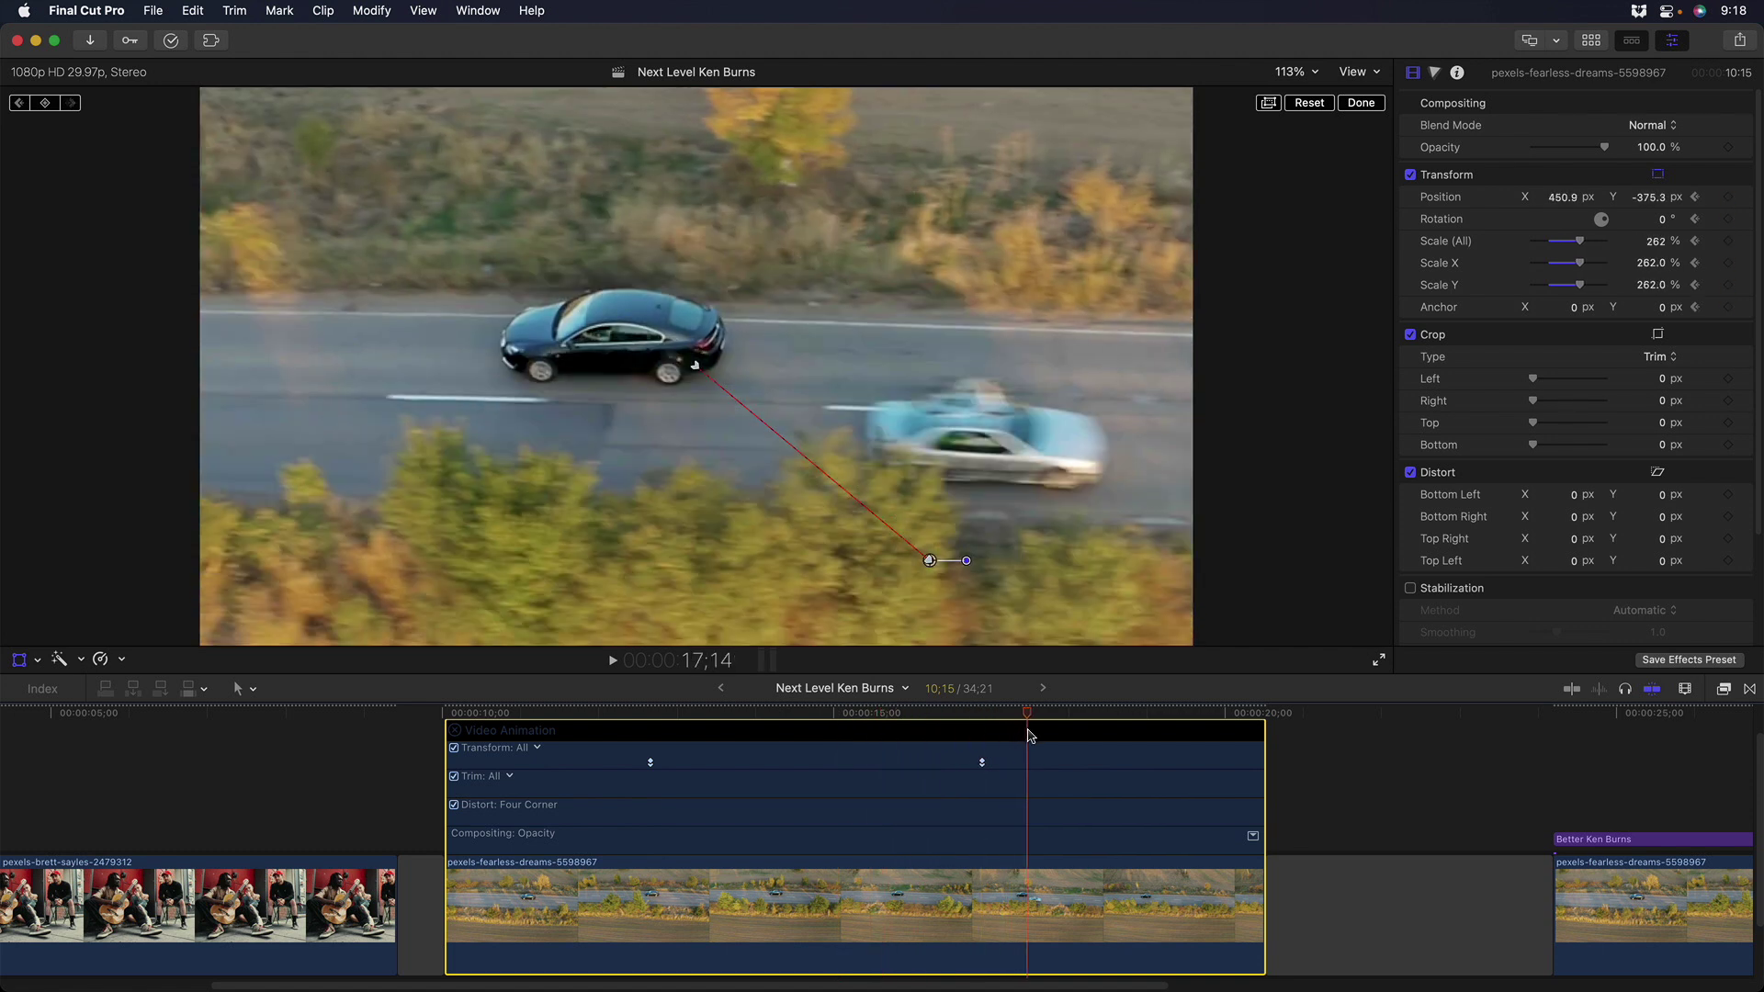
drag(650, 763, 898, 762)
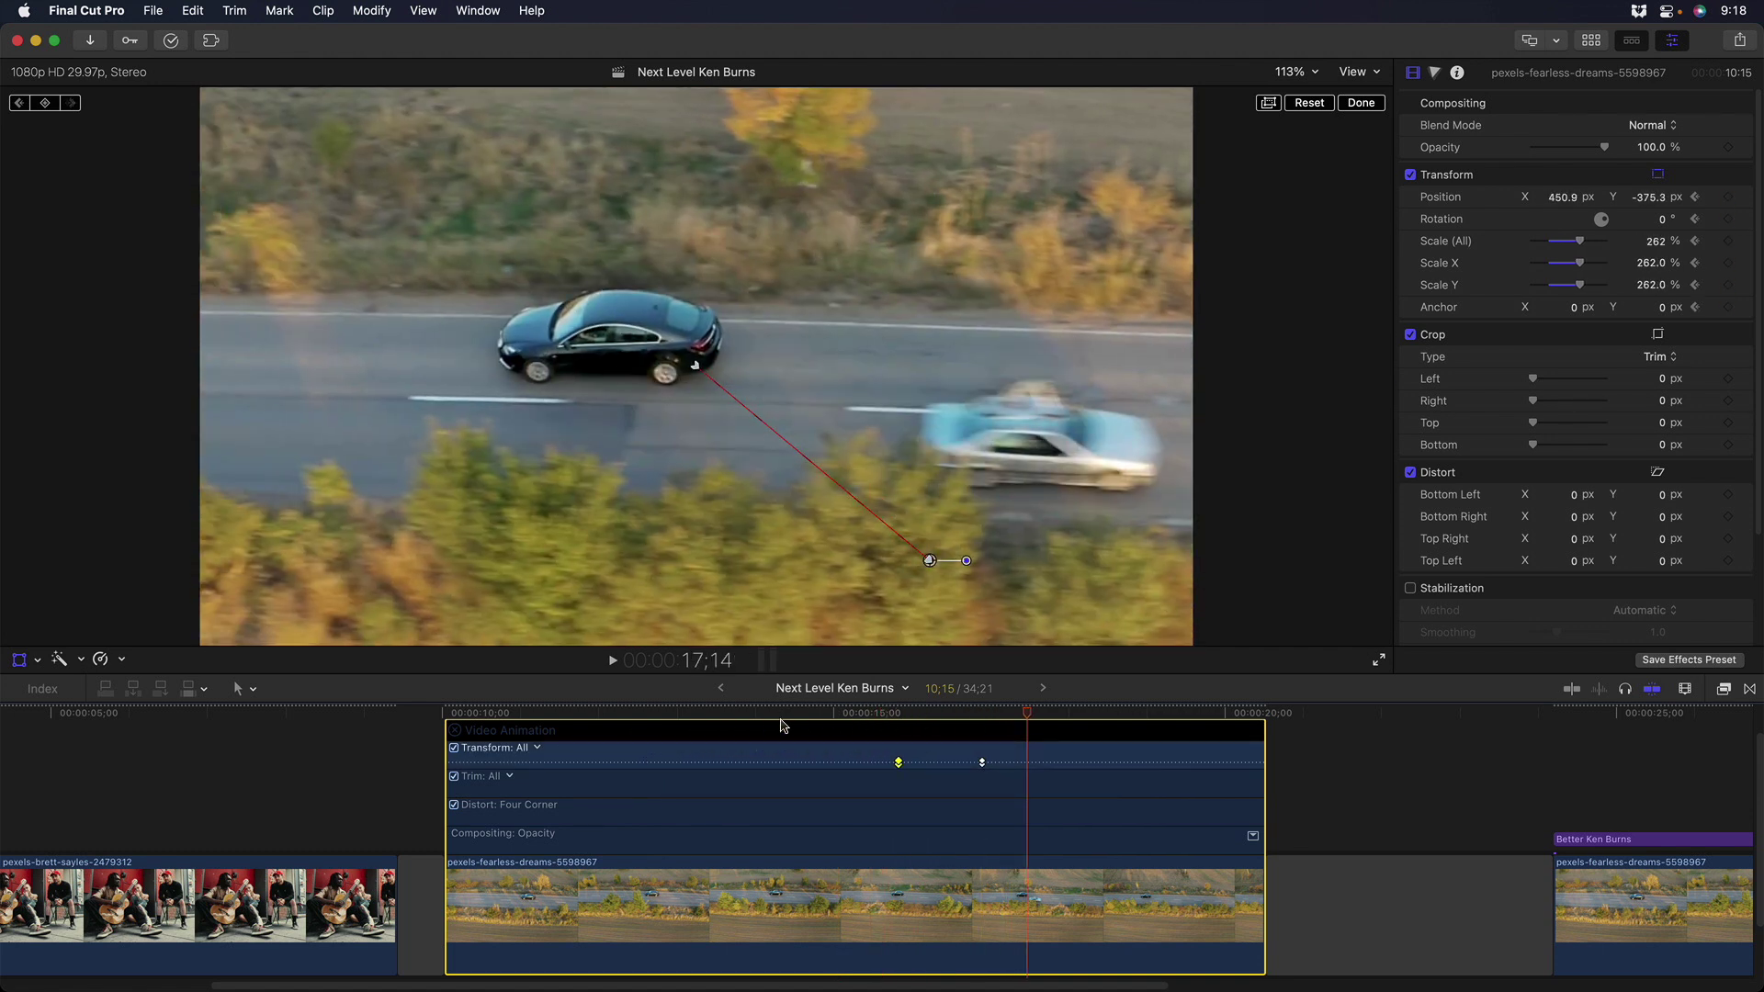
Preview the faster 100%–262% push-in, replaying from about 15;10 and parking near 15;13.
click(730, 716)
key(space)
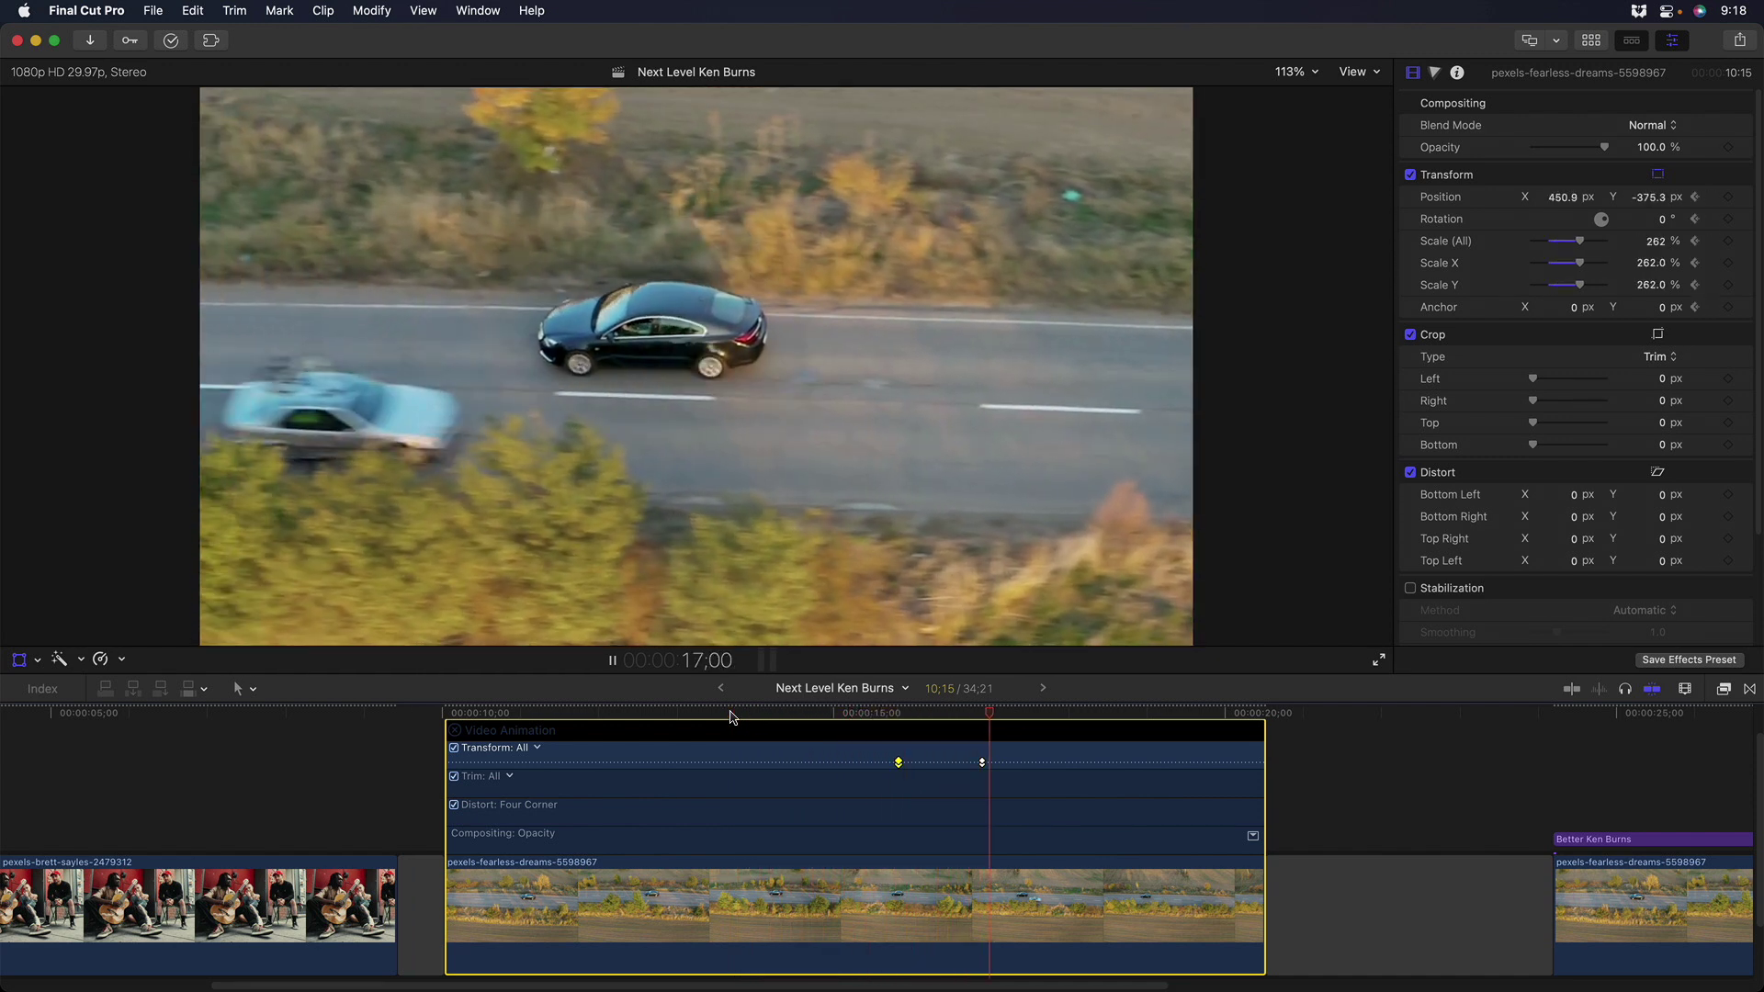
key(space)
click(860, 717)
key(space)
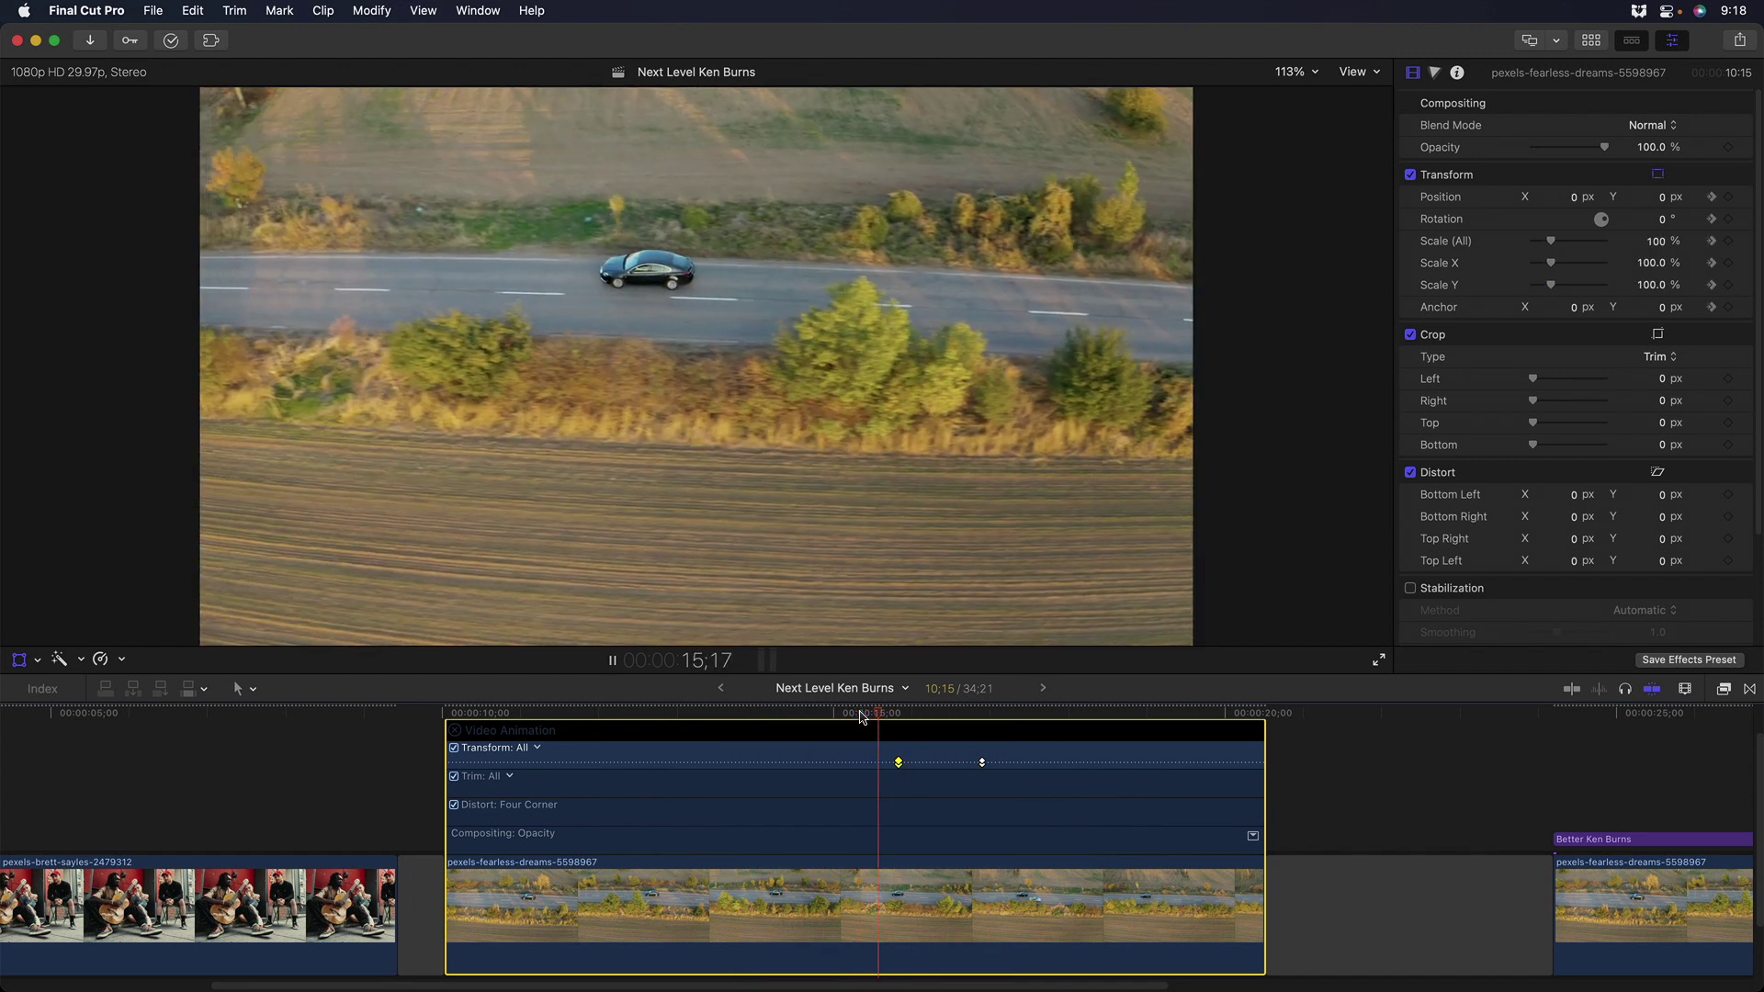
key(space)
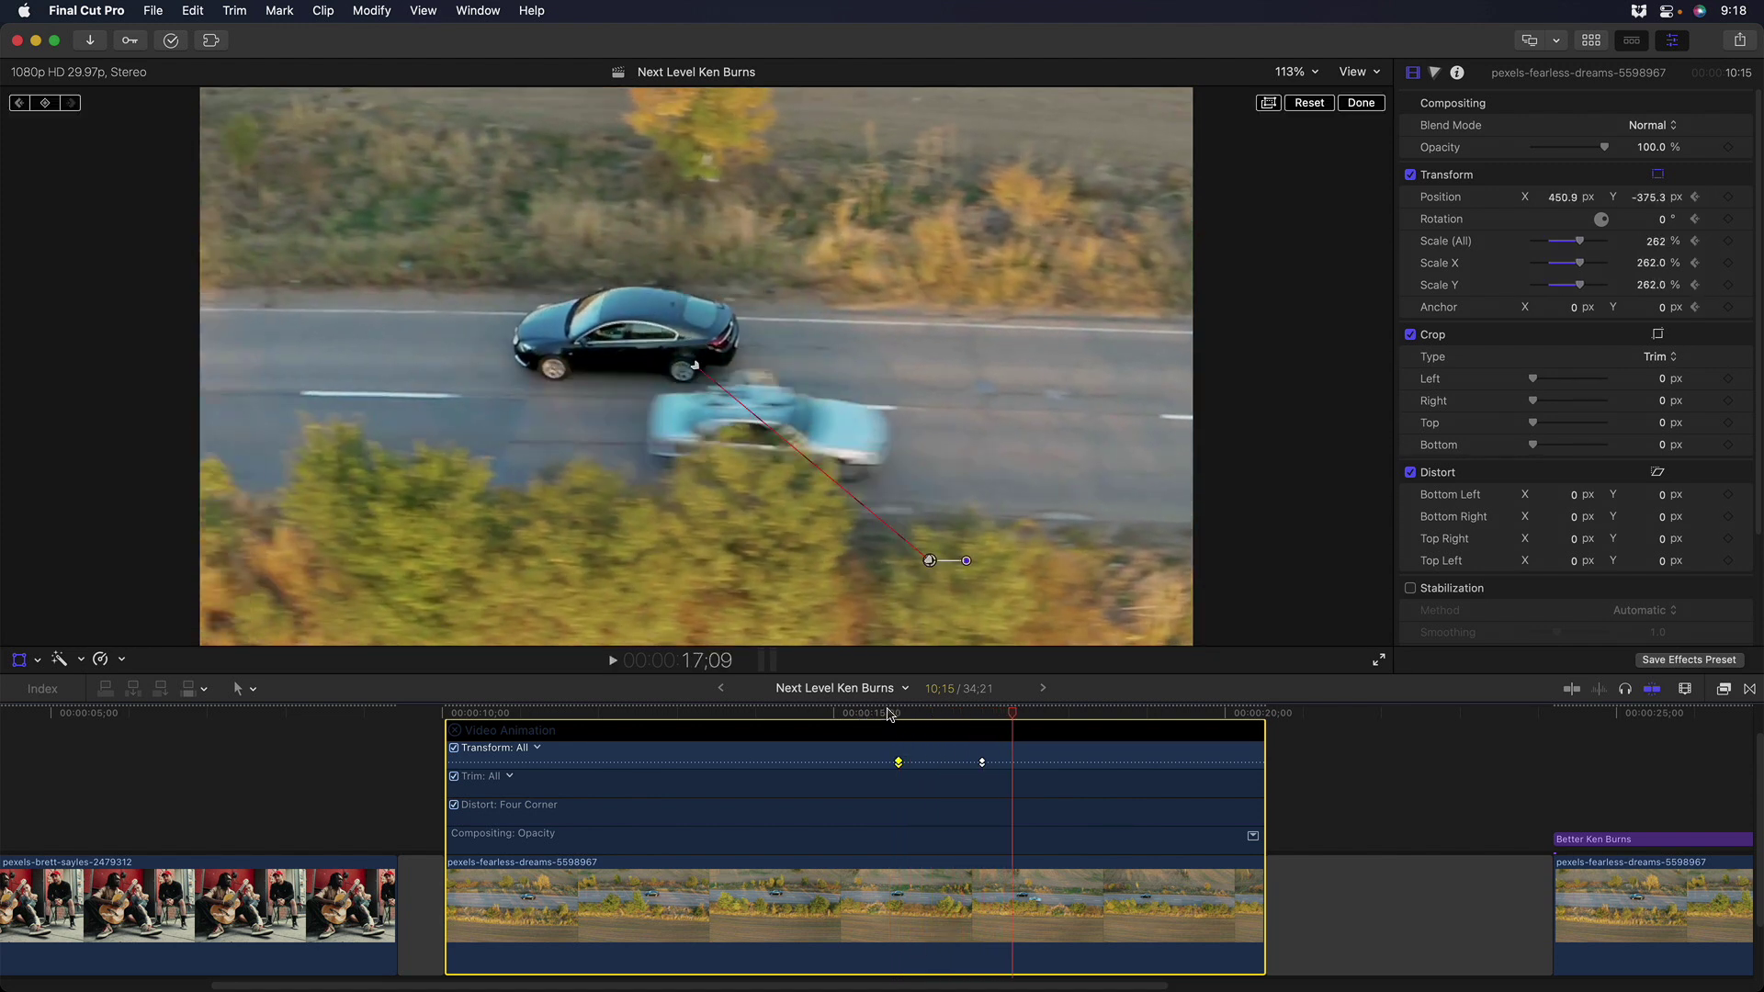
click(863, 715)
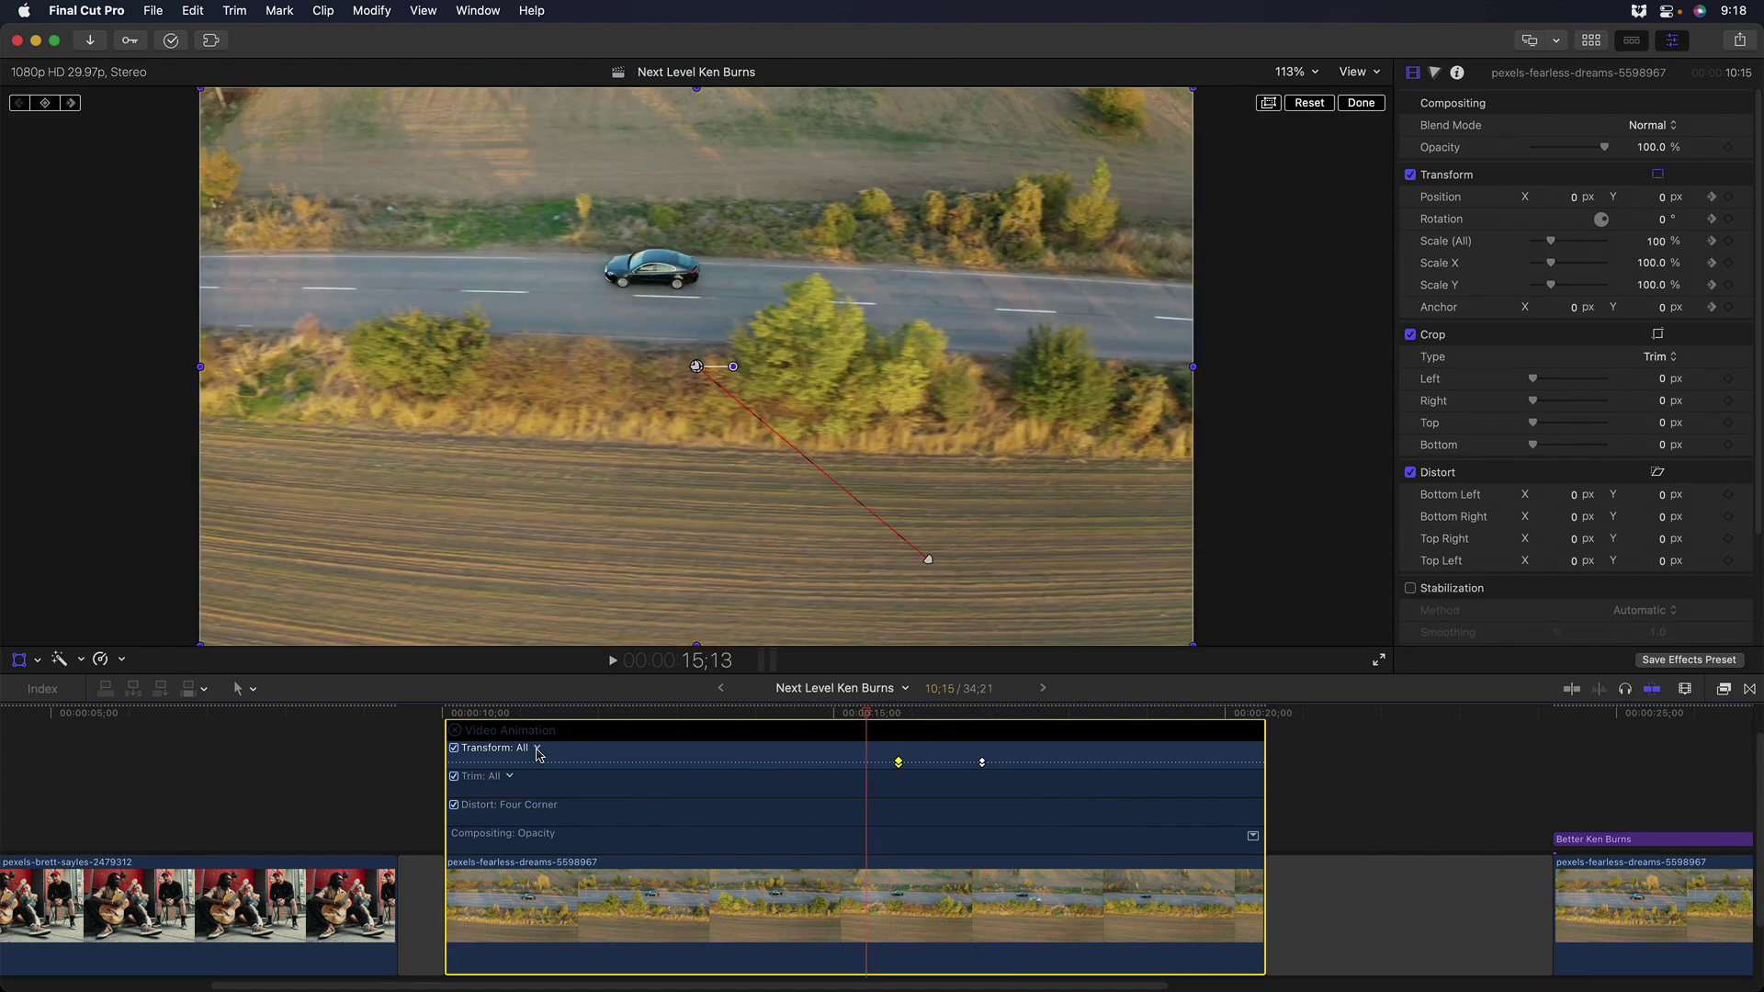
Confirm the first Position keyframe uses Smooth easing, leaving it unchanged.
click(538, 749)
click(559, 780)
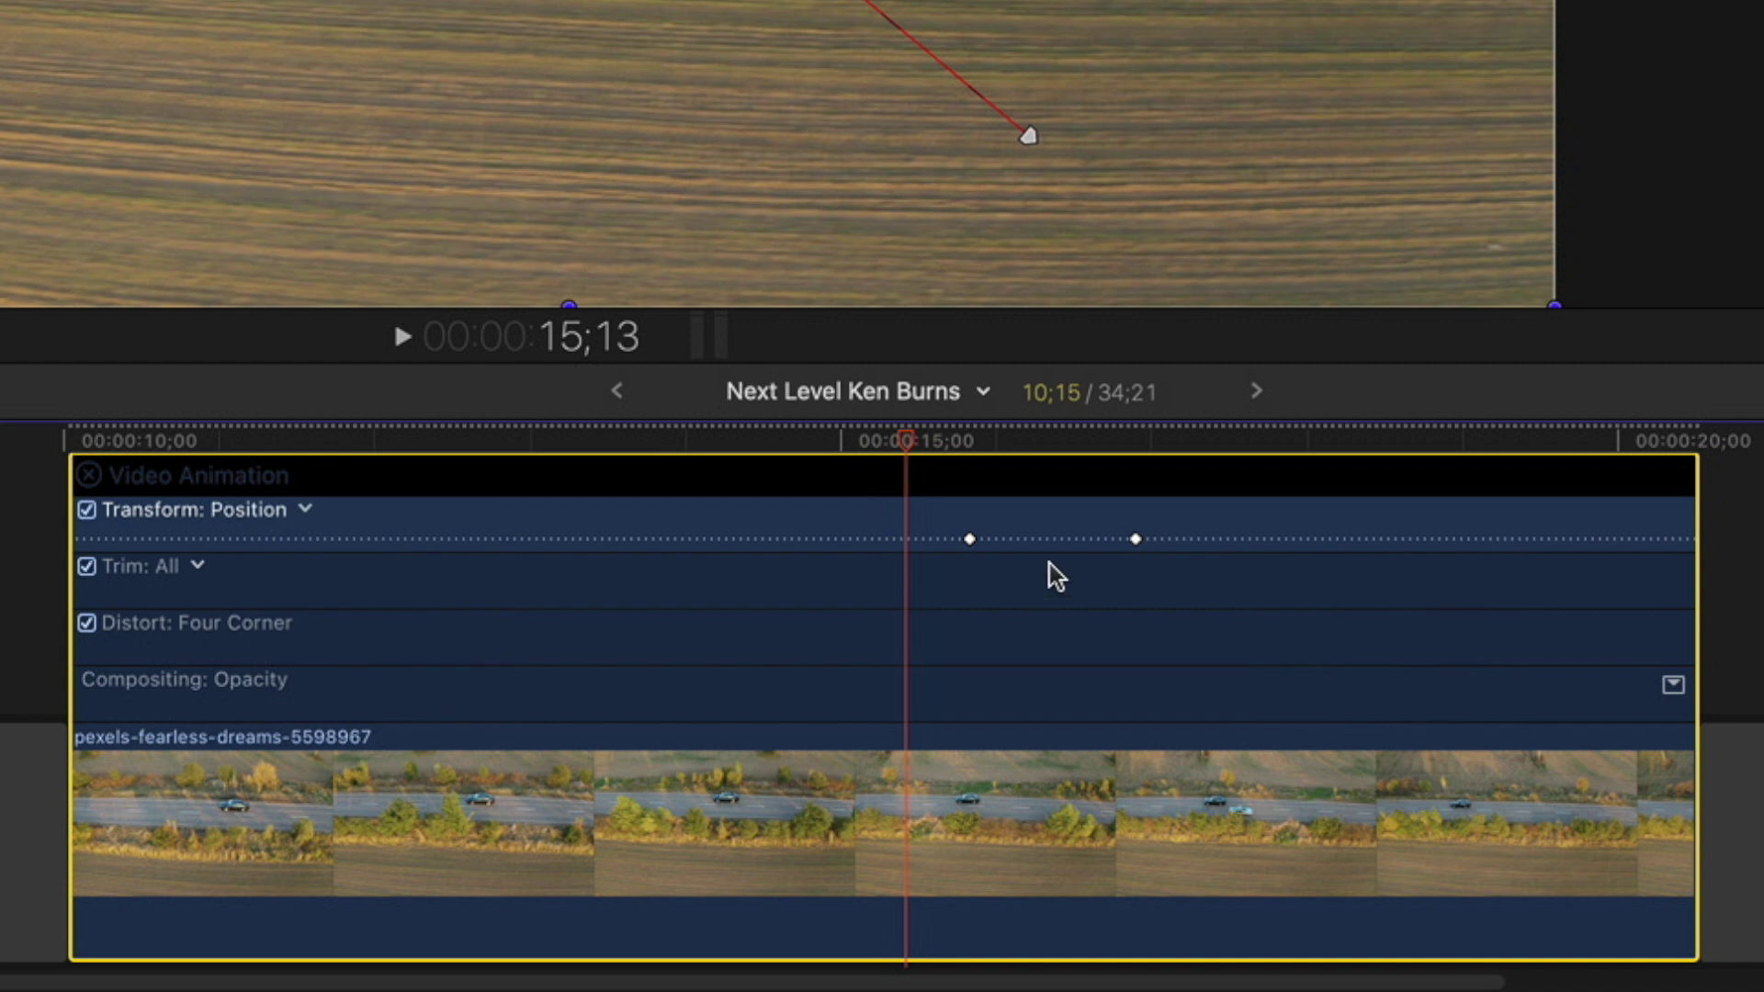
right_click(970, 540)
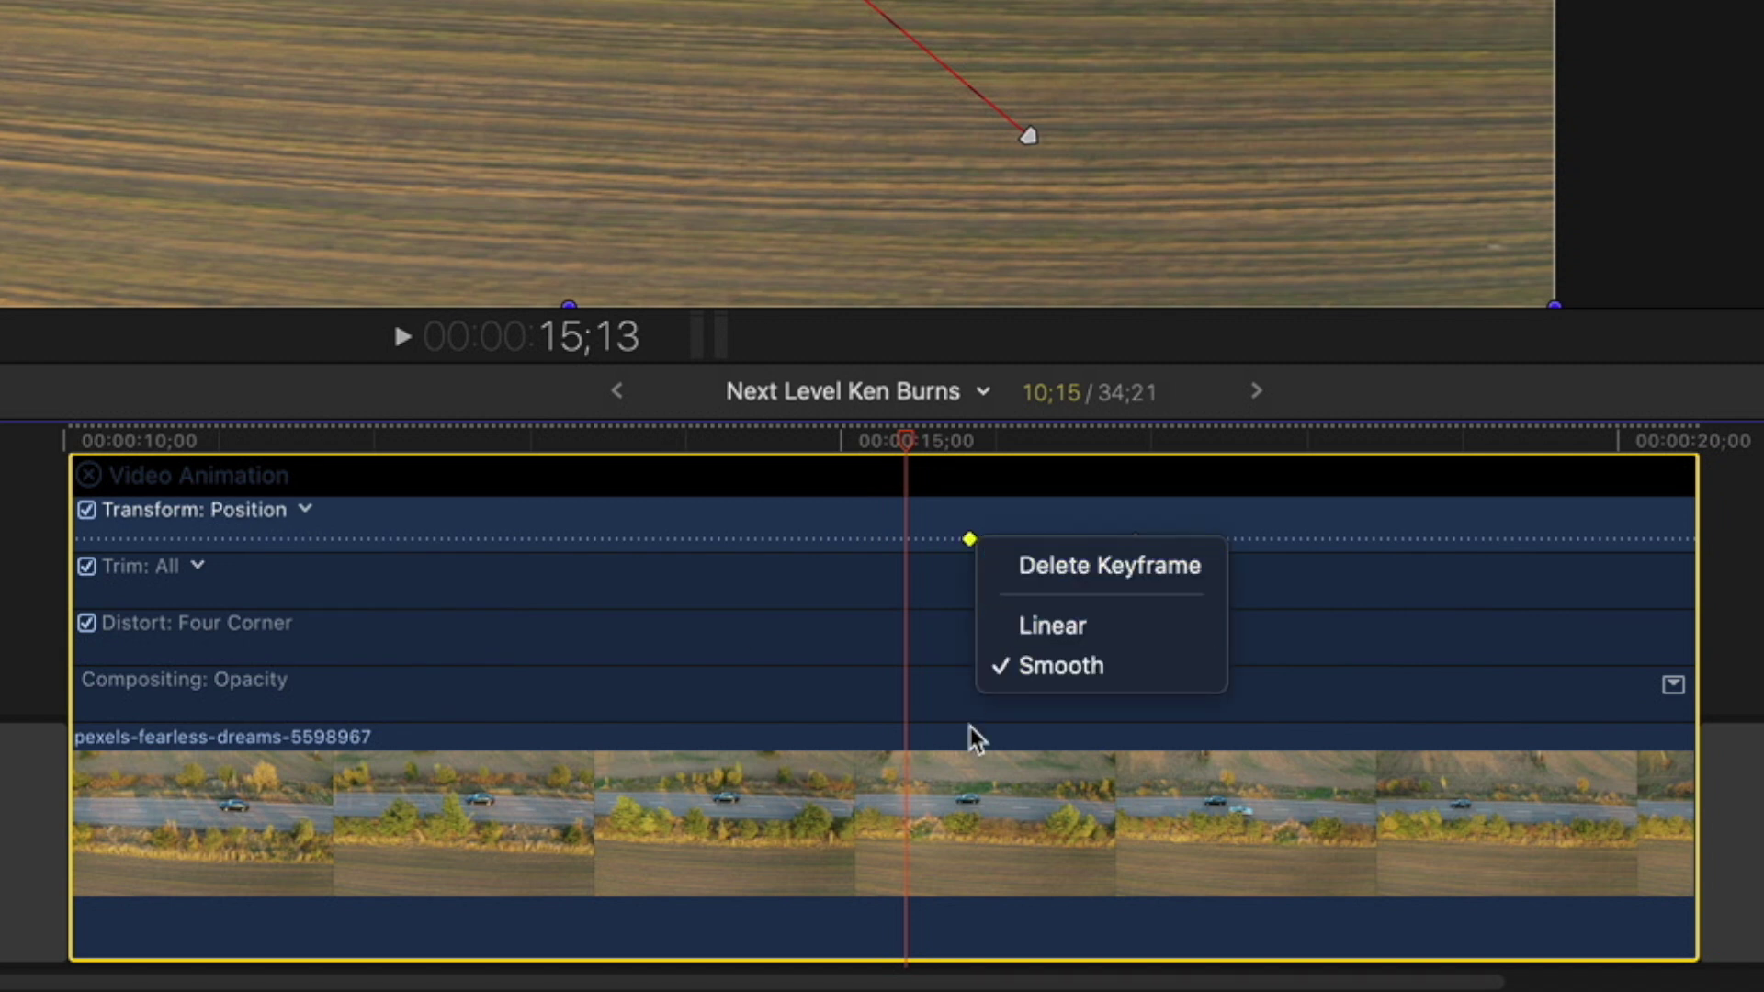
click(897, 454)
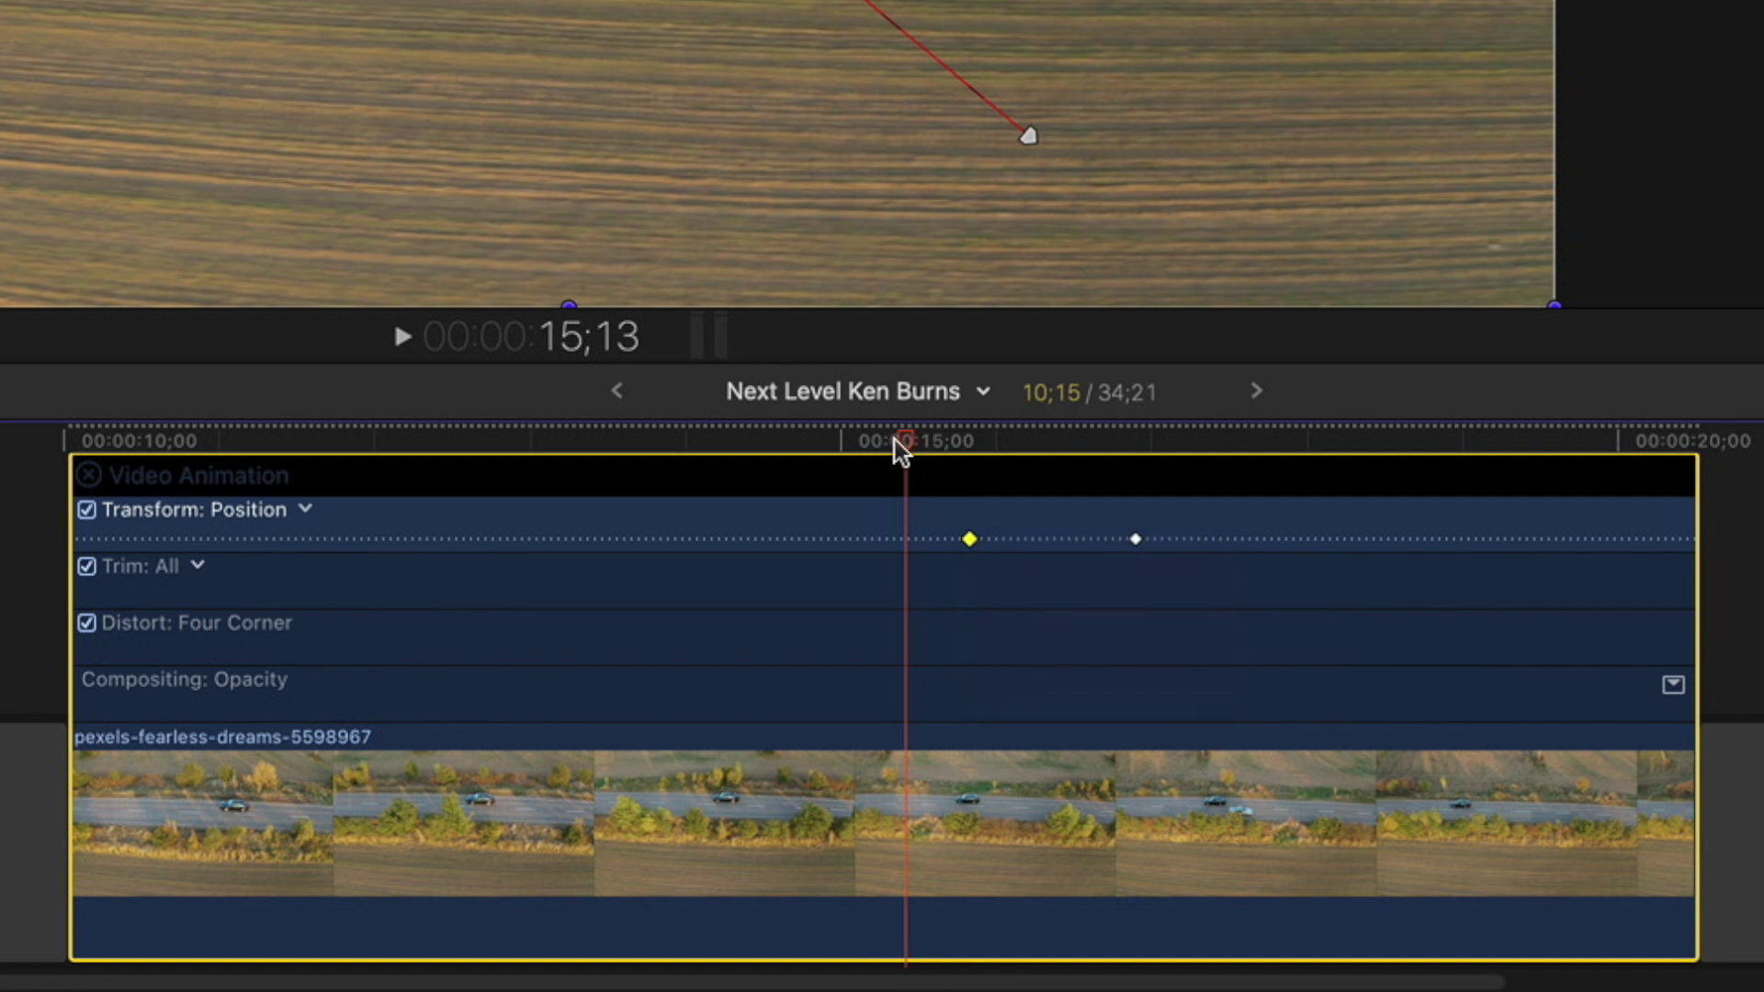
drag(897, 435, 747, 465)
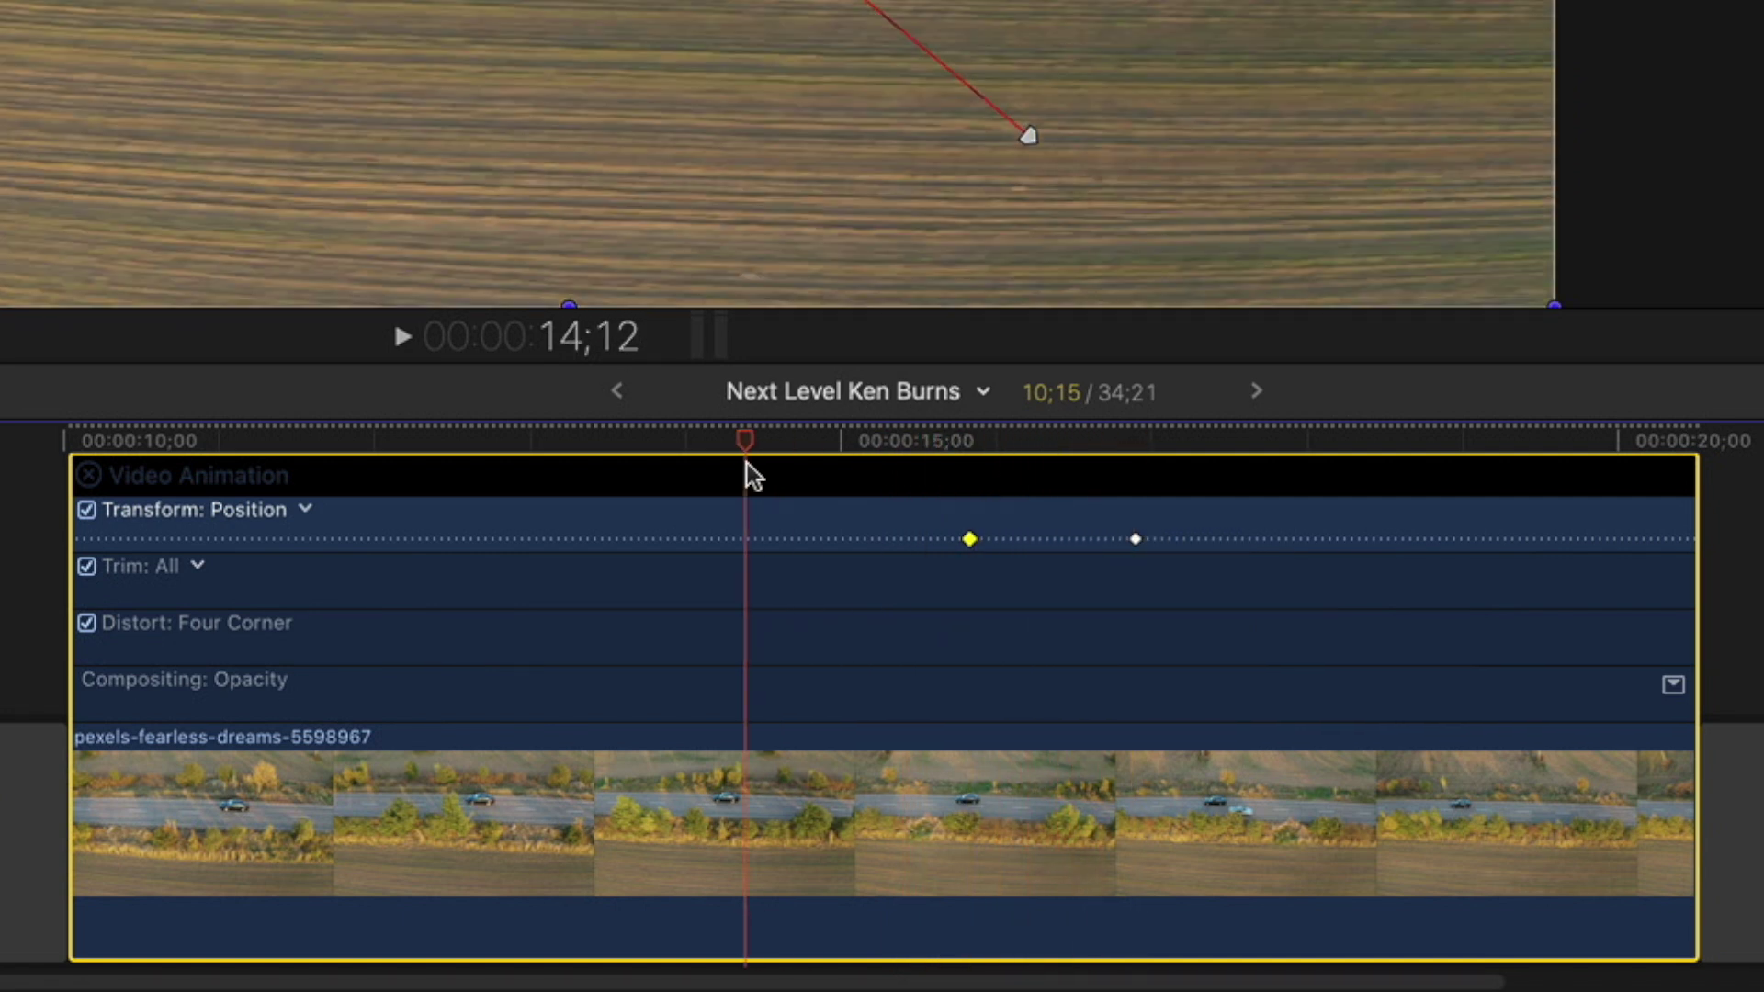
Confirm the first Scale (All) keyframe is also Smooth-eased.
click(309, 510)
mouse_move(393, 652)
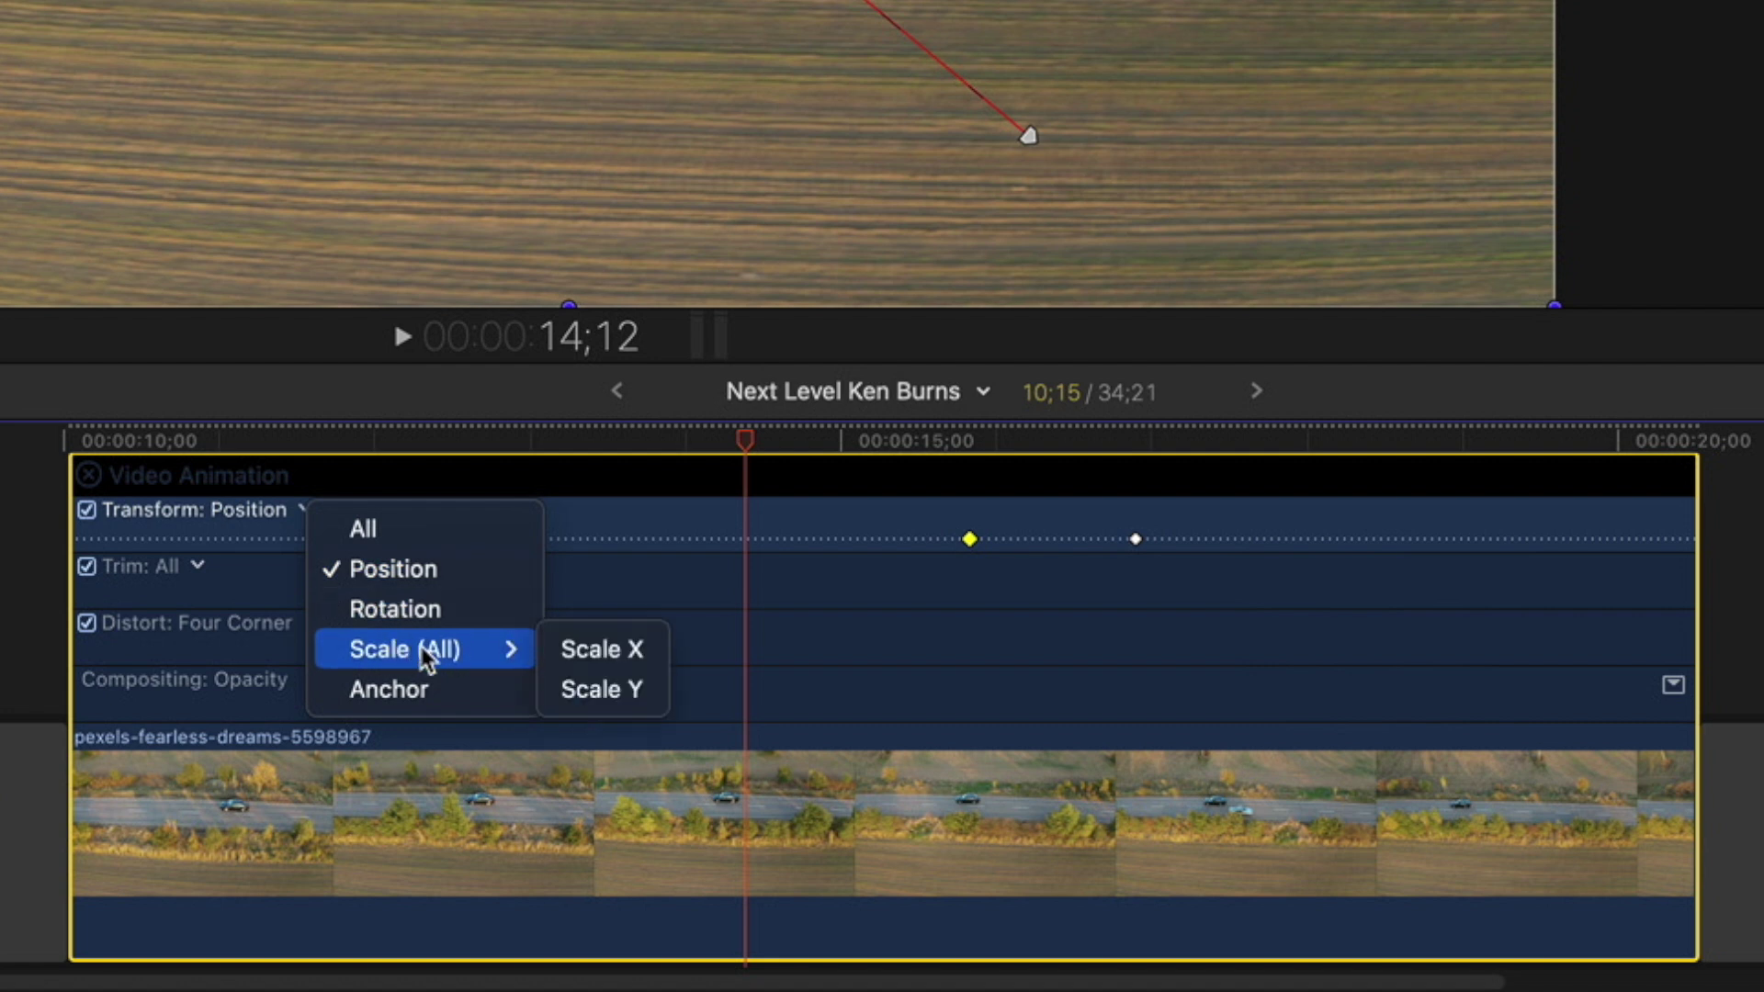
click(528, 648)
click(969, 539)
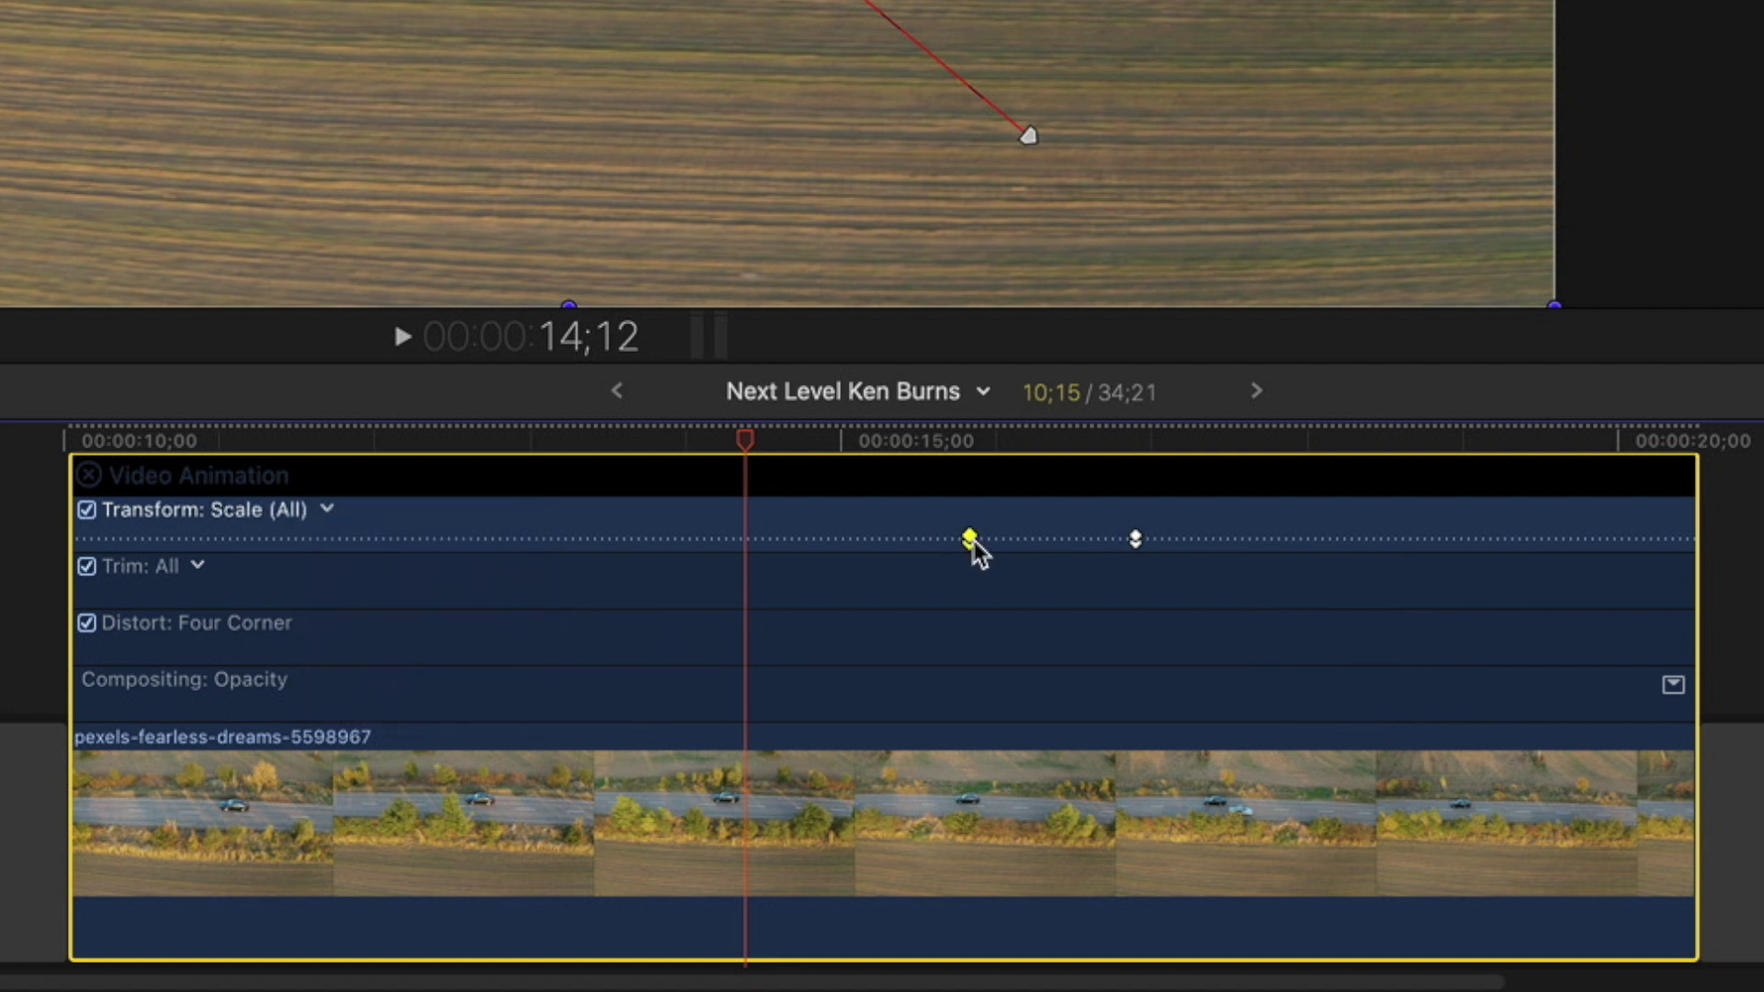
right_click(971, 542)
click(919, 448)
Play back the eased push-in and close the clip's animation lanes.
click(913, 440)
key(space)
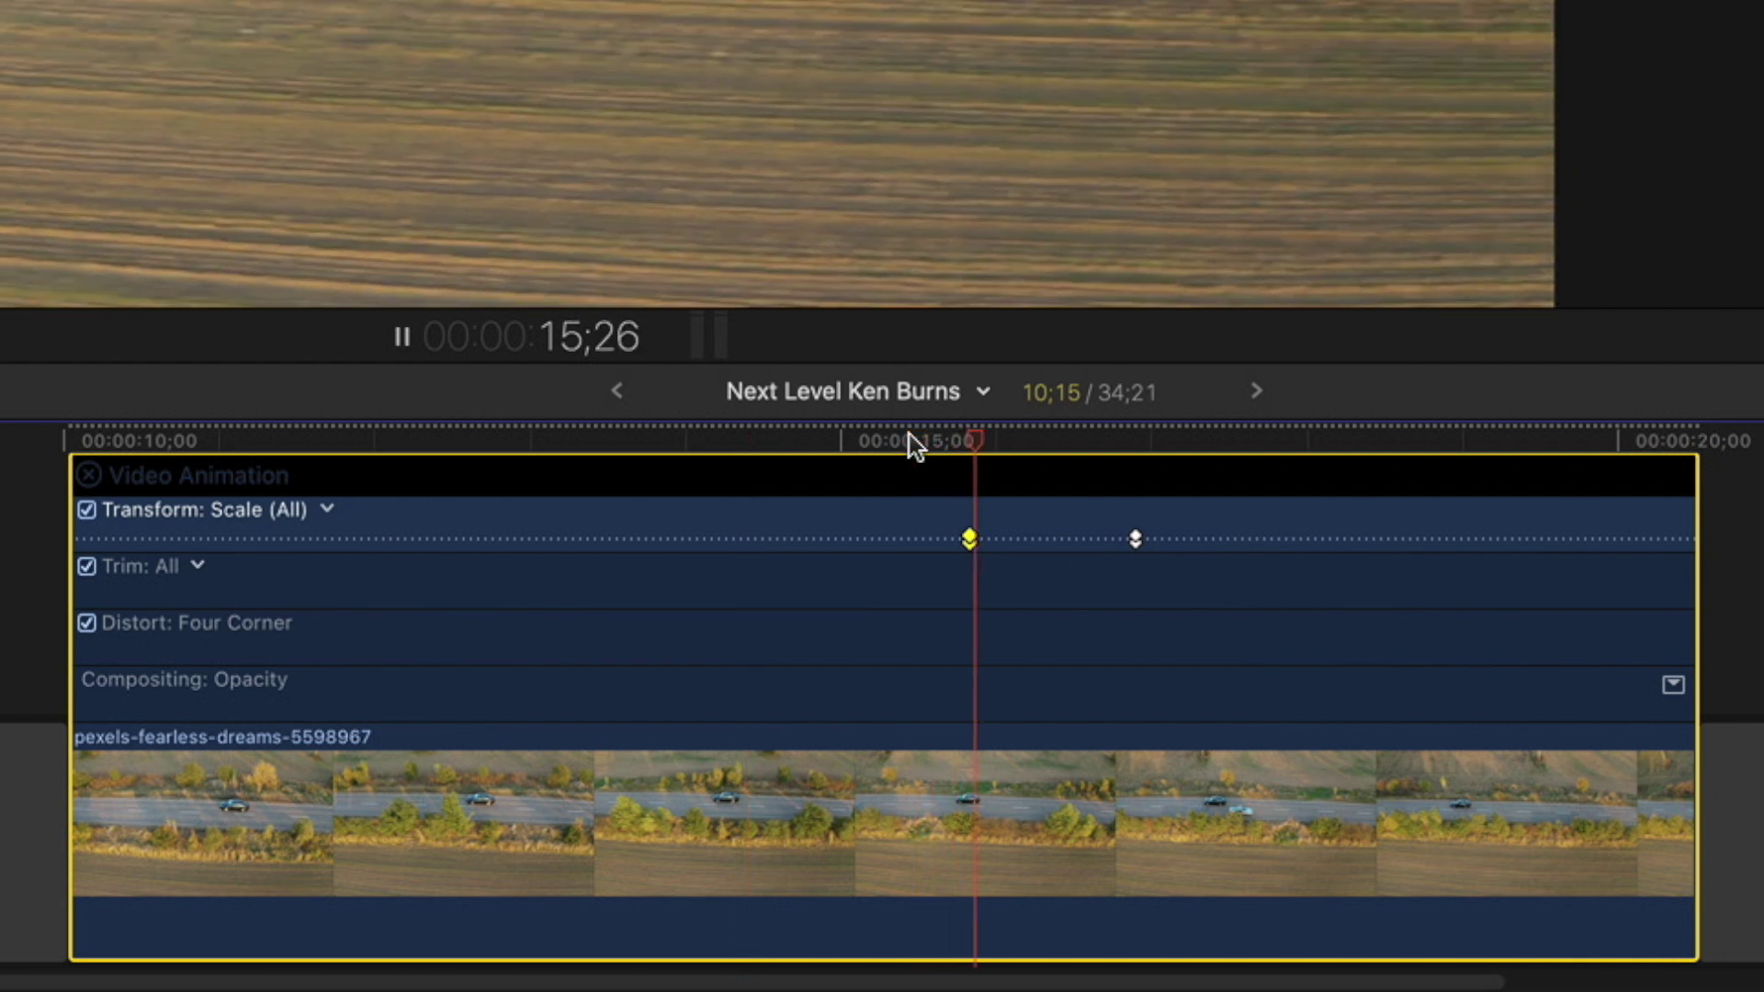
key(space)
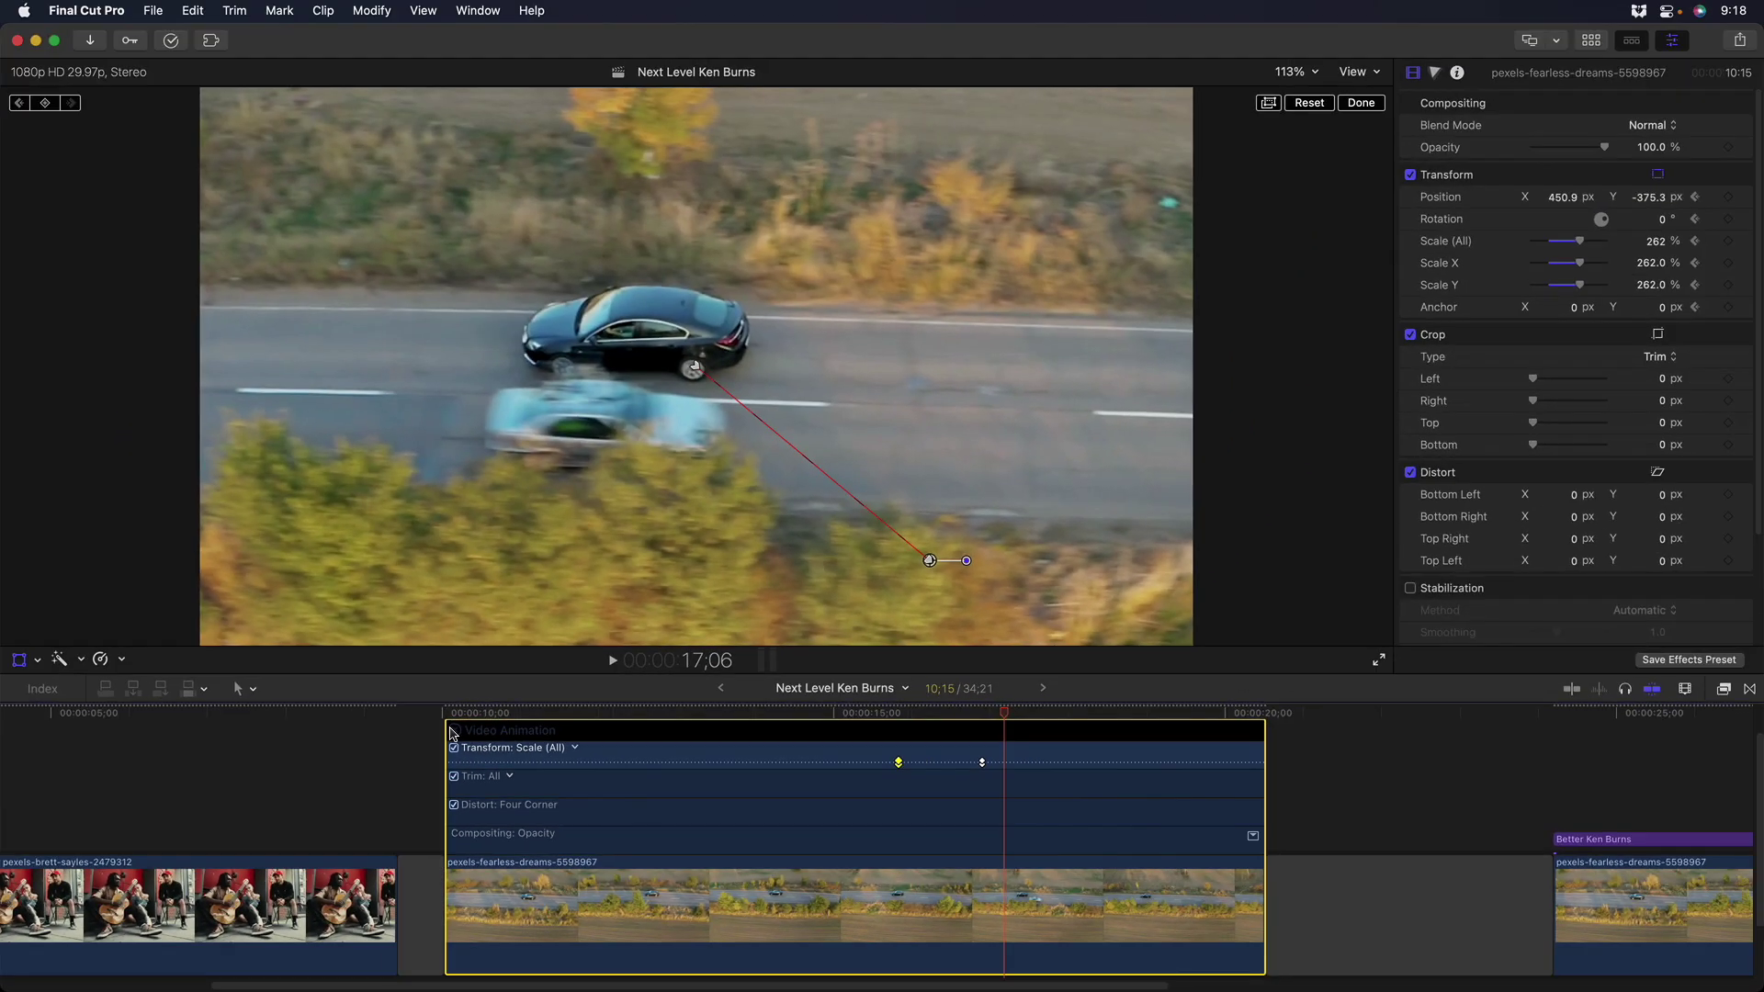
click(140, 511)
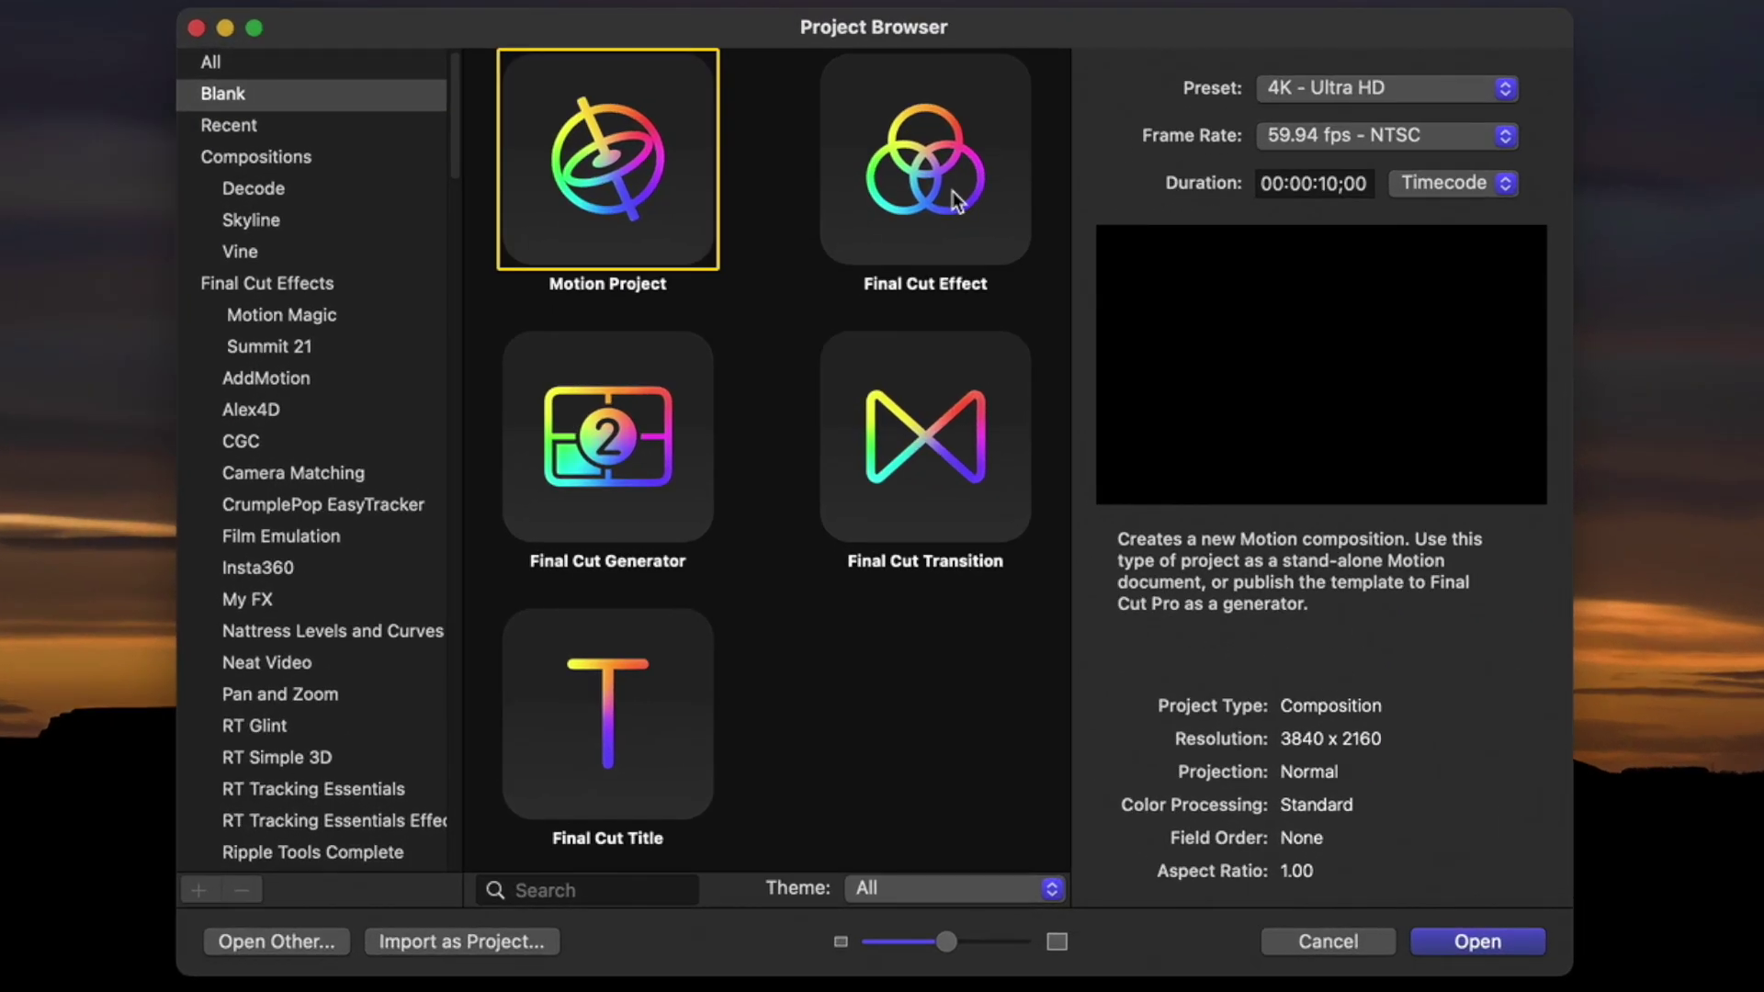
Open a blank Final Cut Effect template from Motion's Project Browser.
click(909, 278)
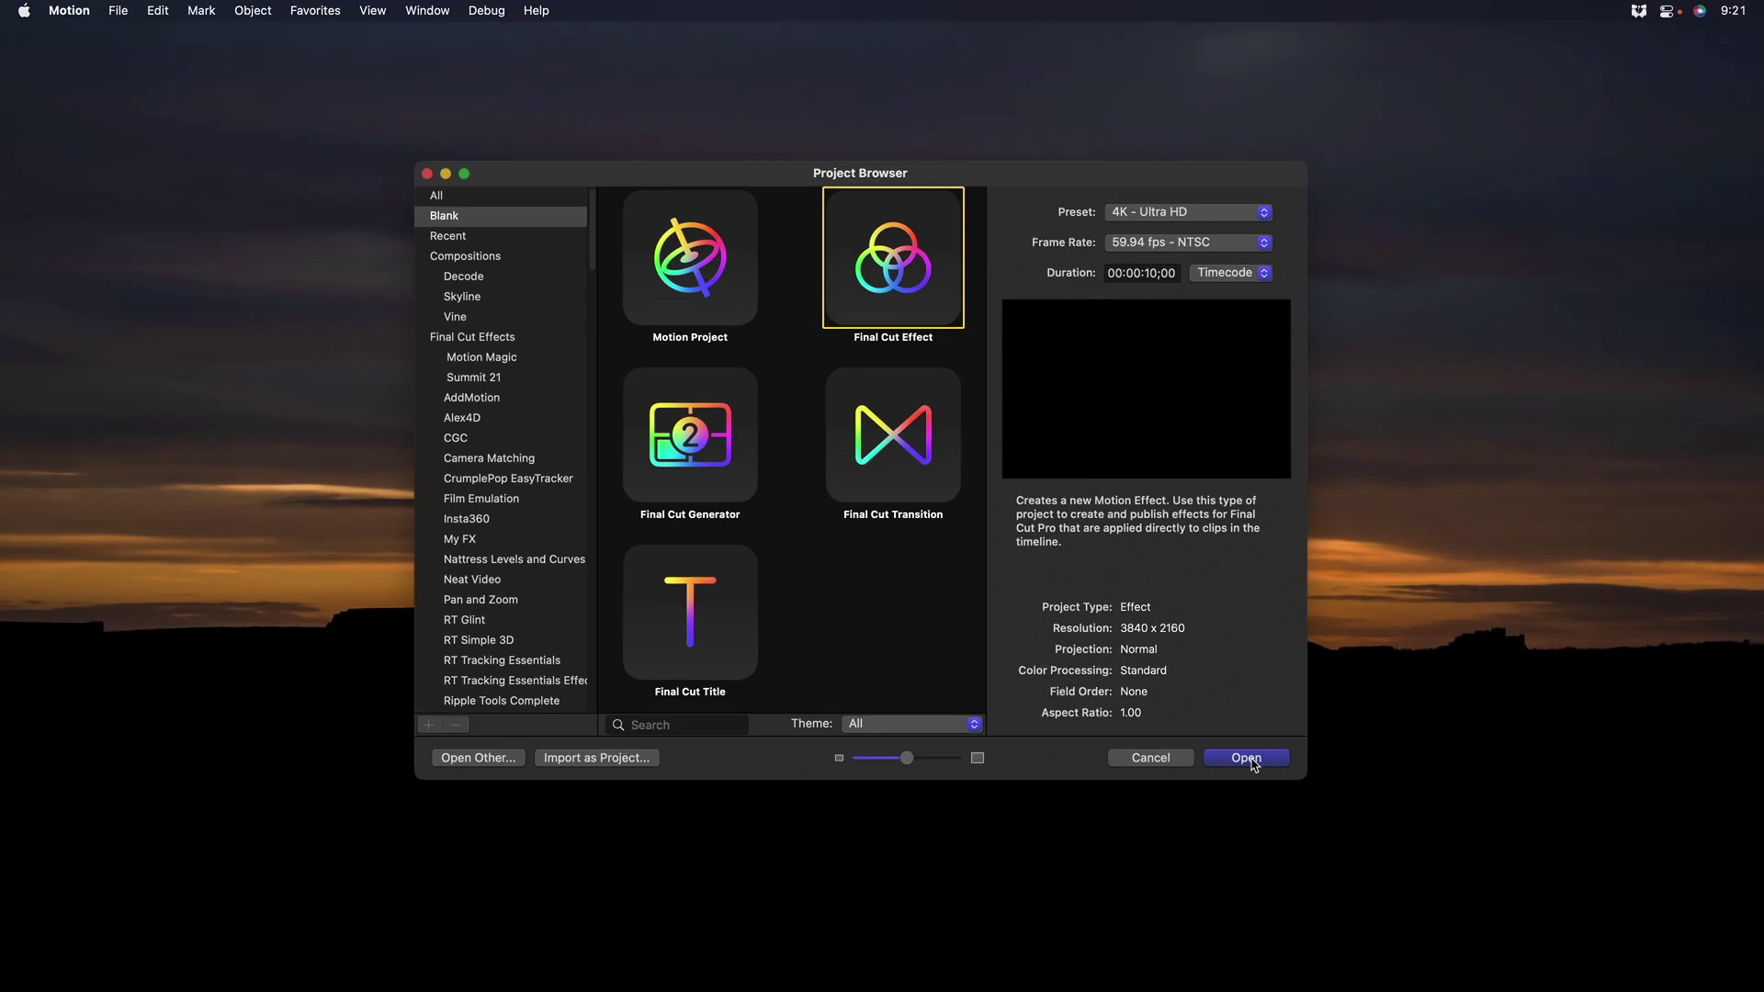
click(1249, 758)
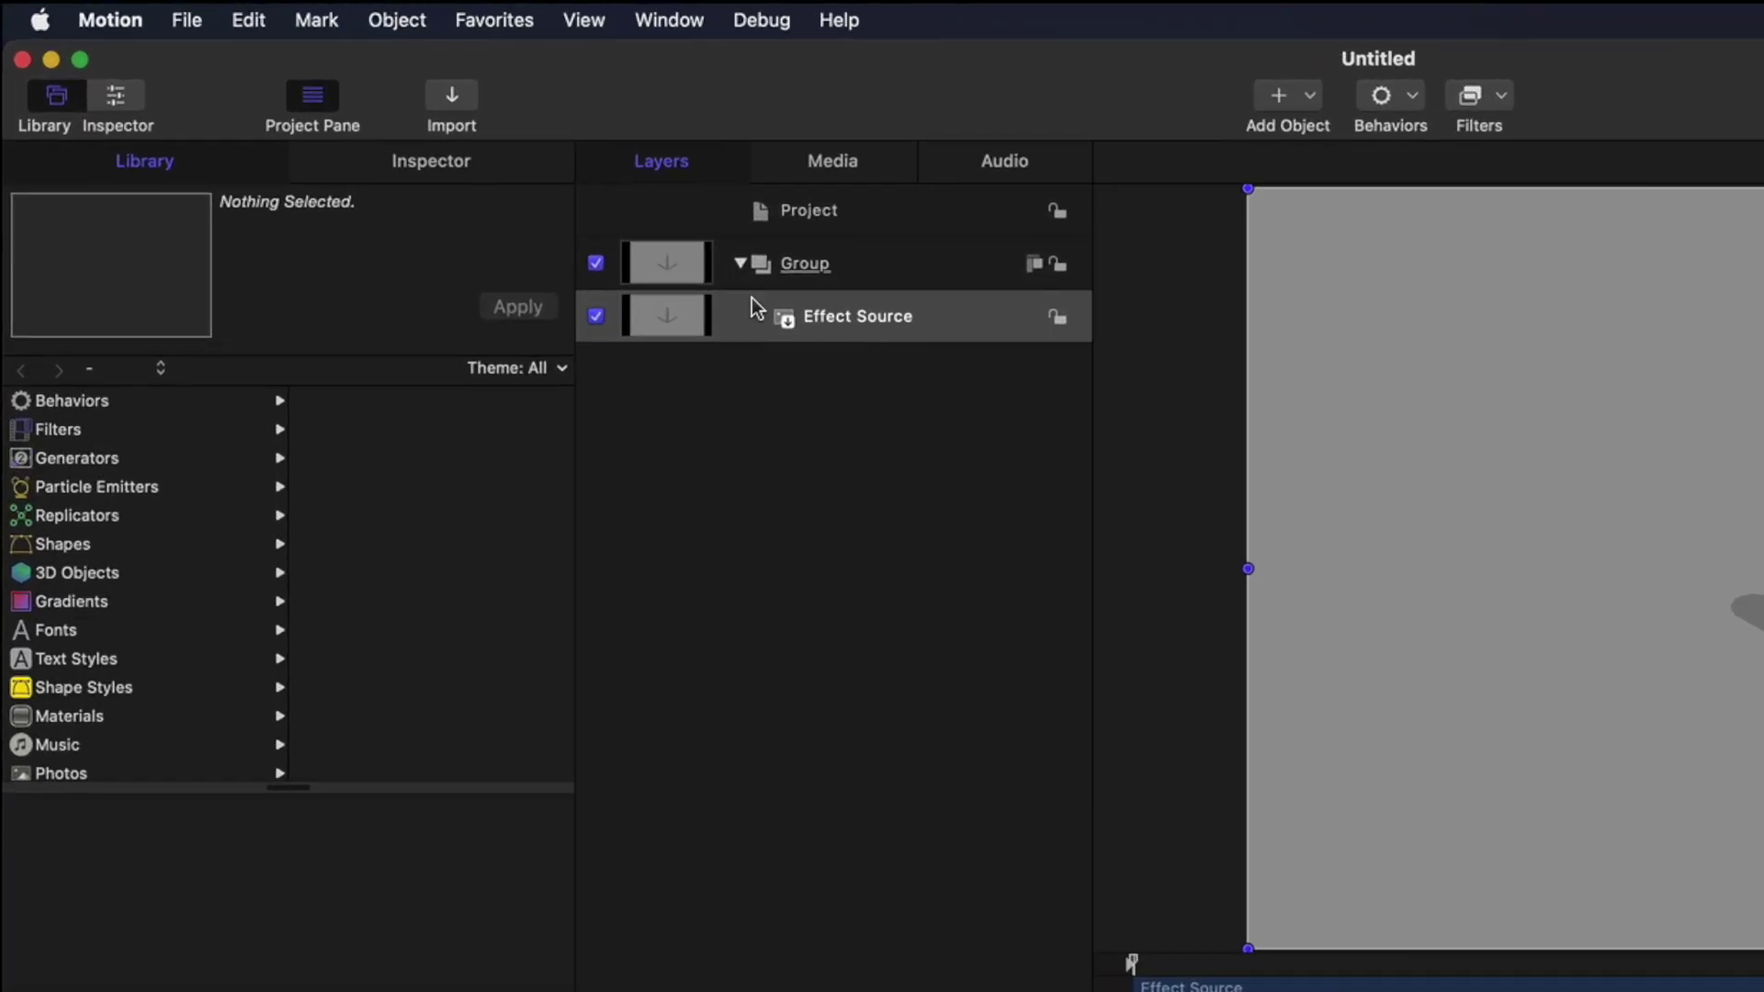
Publish the Effect Source's Position parameter from its Properties inspector.
click(457, 165)
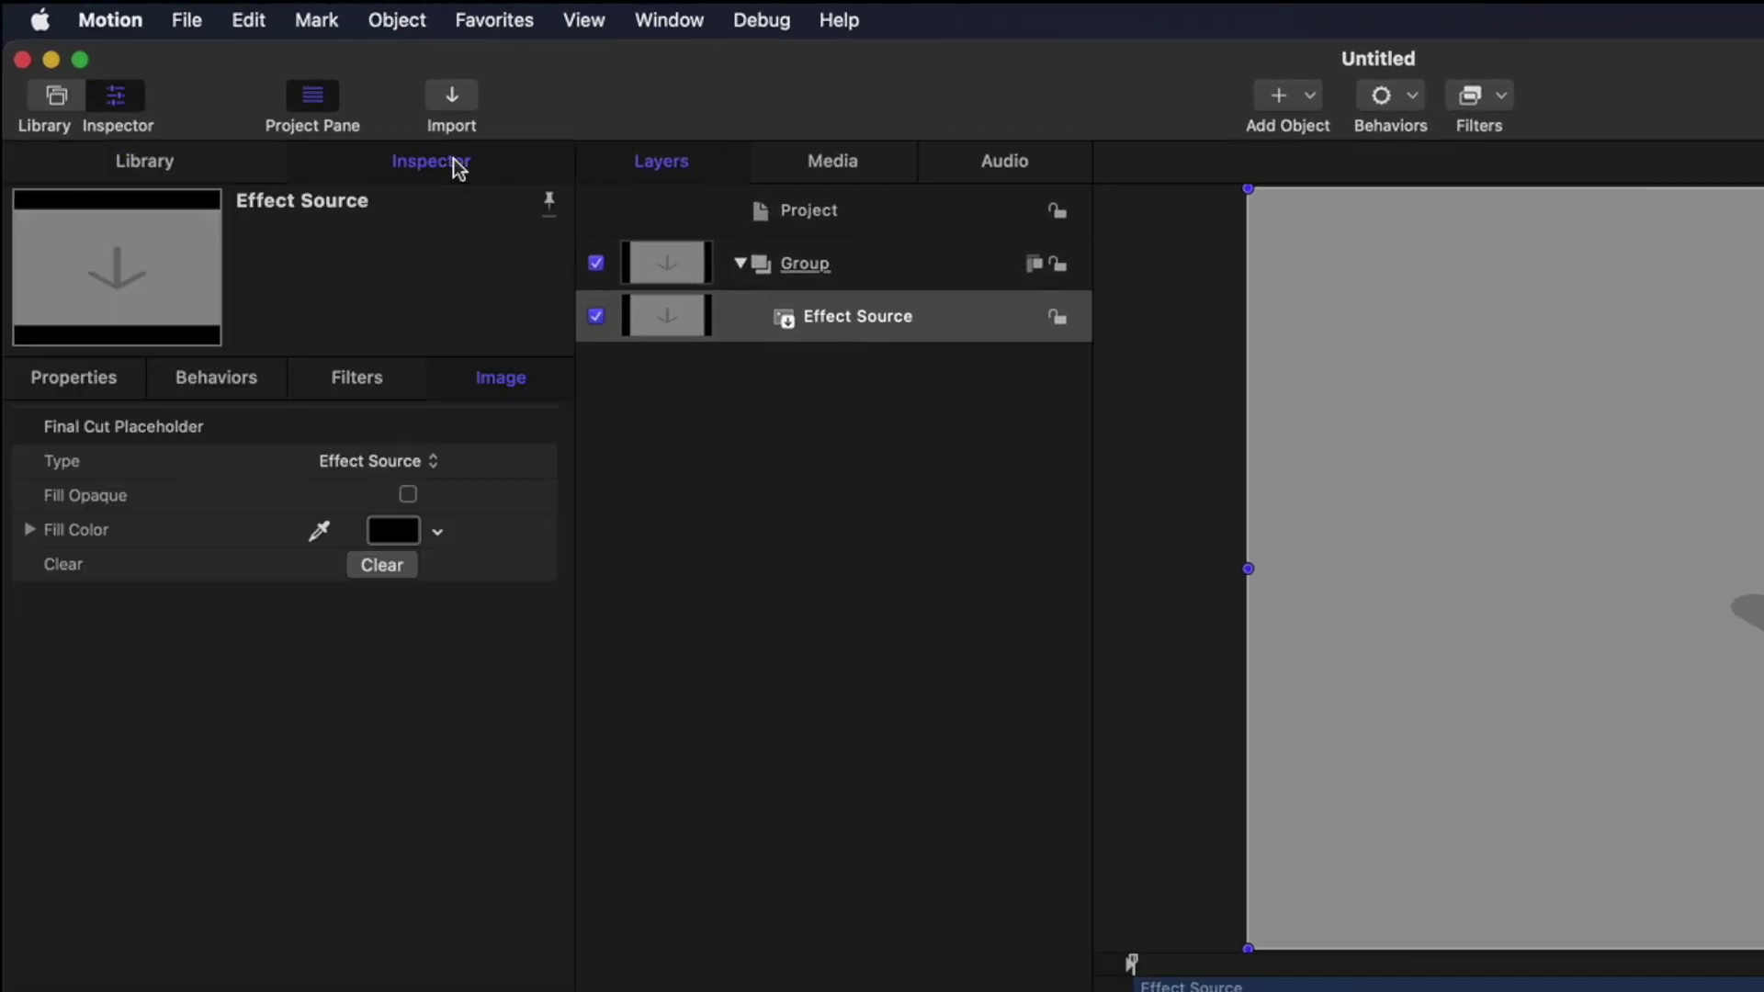
click(90, 385)
mouse_move(555, 462)
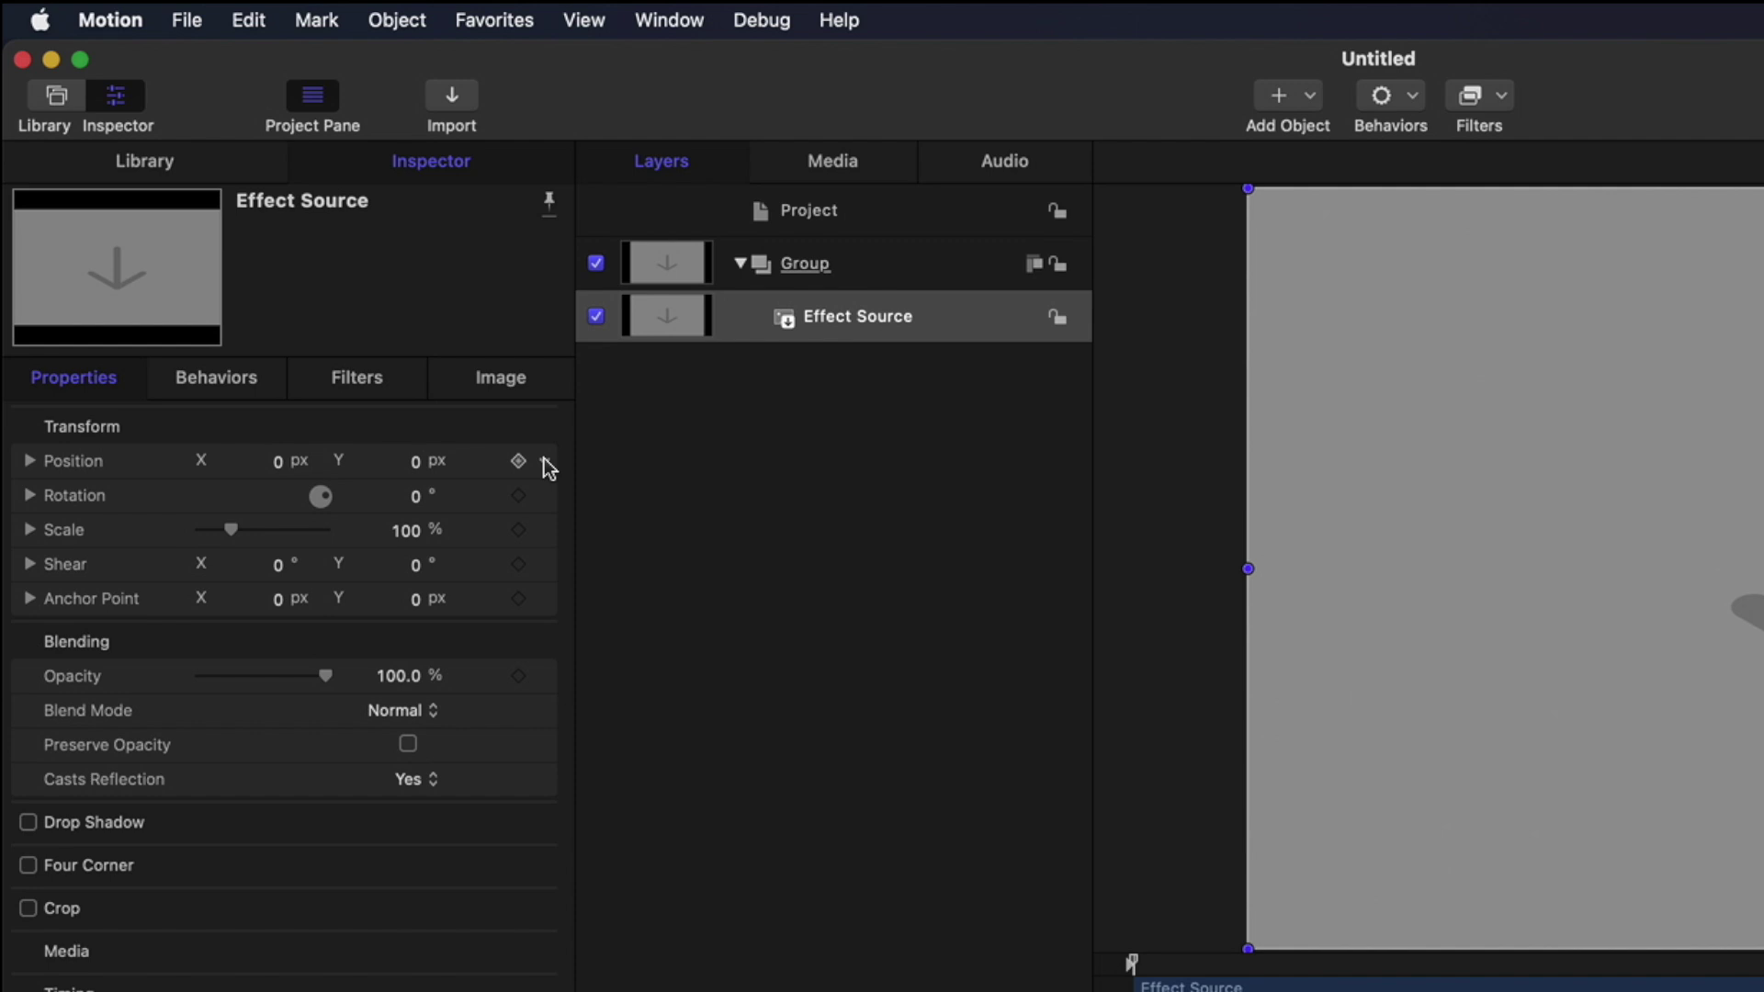
click(546, 464)
click(740, 856)
Verify Position's X, Y and Z in the project's Publishing pane and begin publishing the template.
click(882, 211)
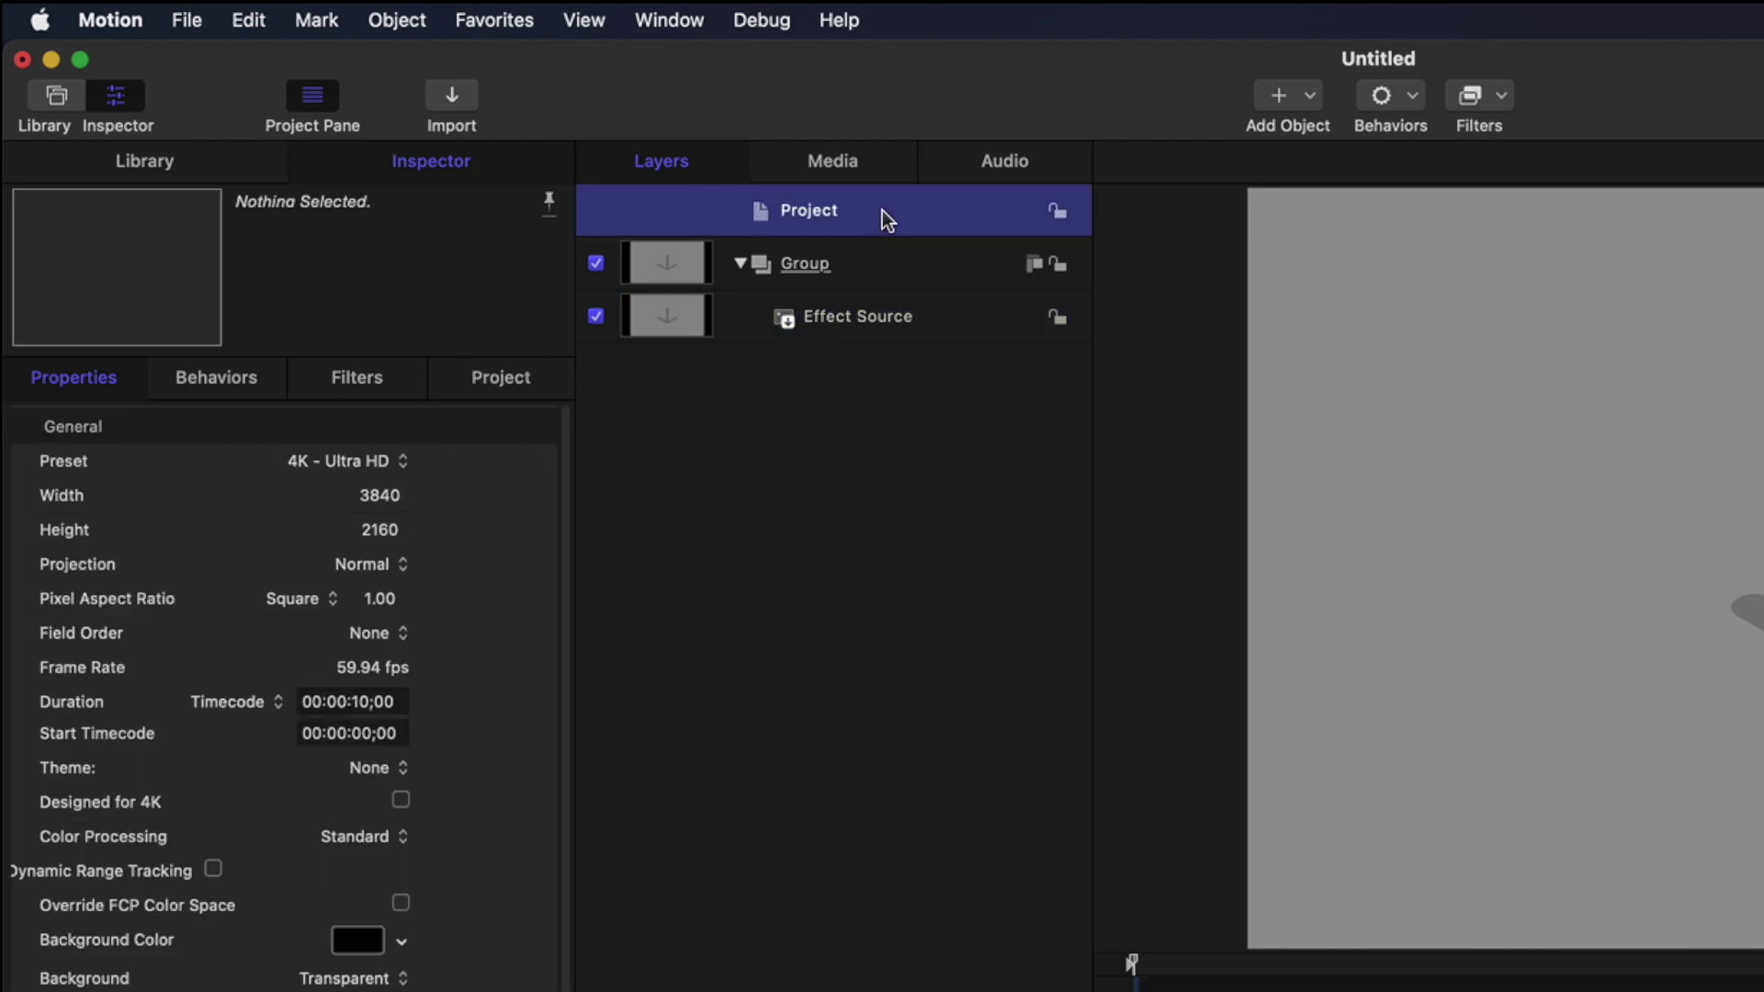
click(485, 384)
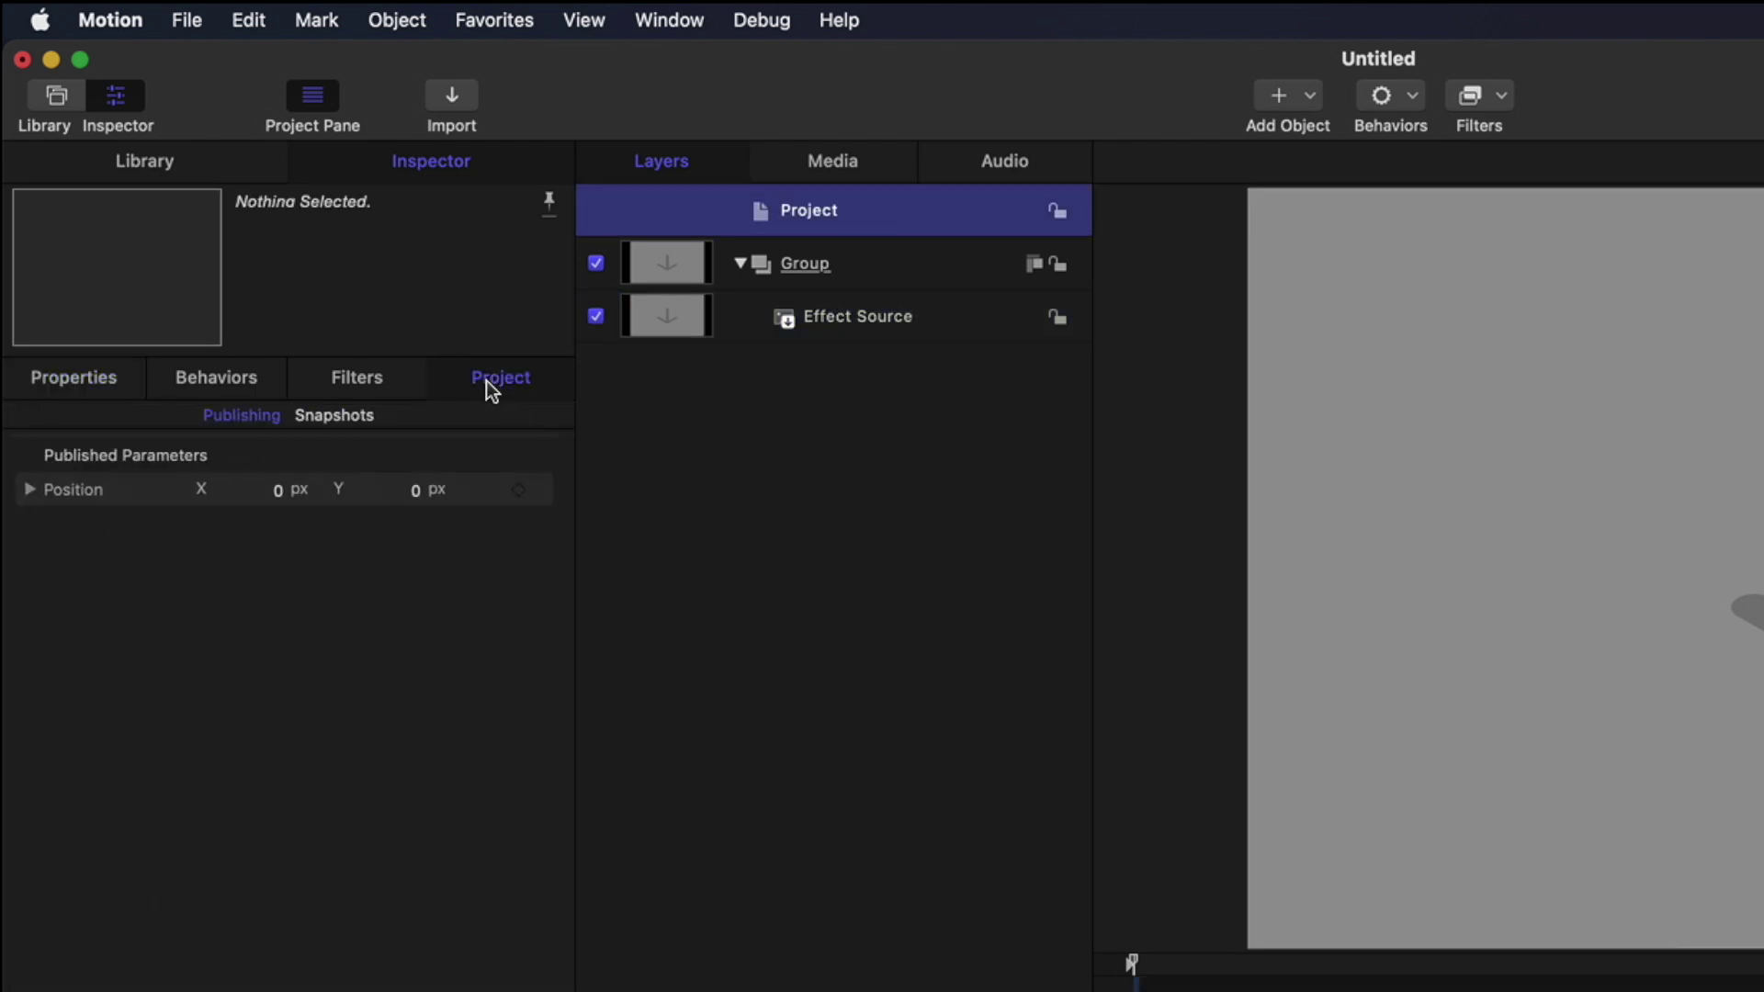
click(29, 489)
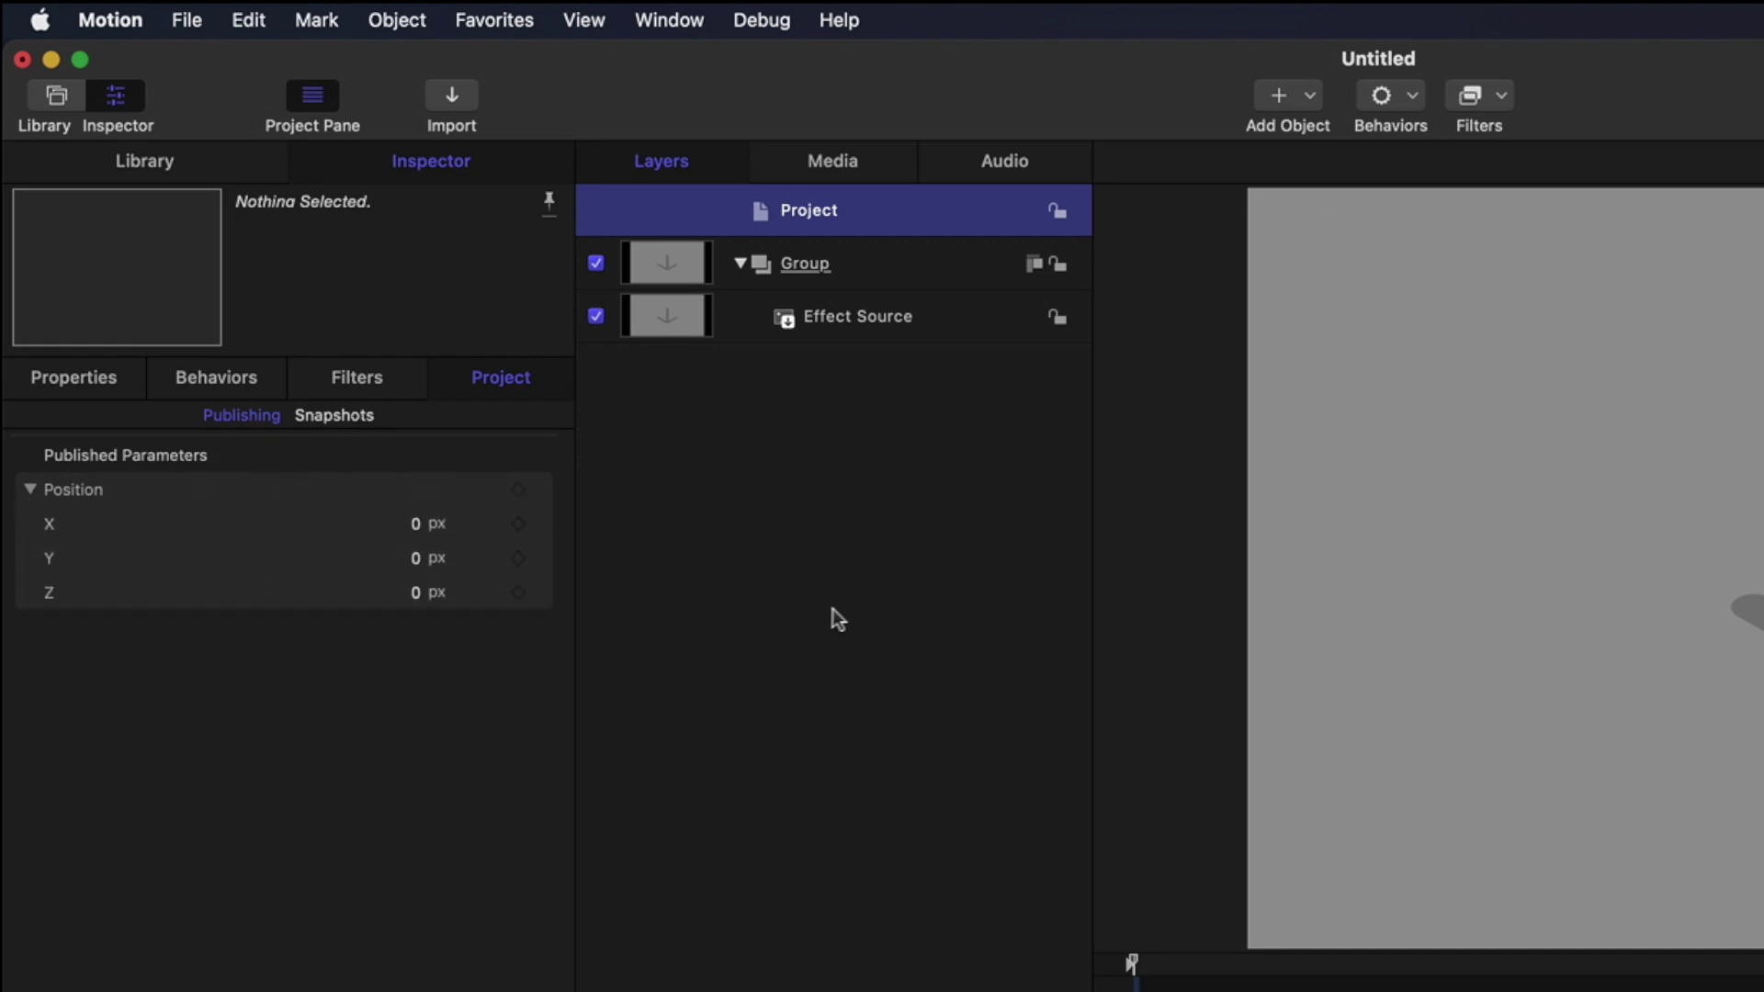
key(super+s)
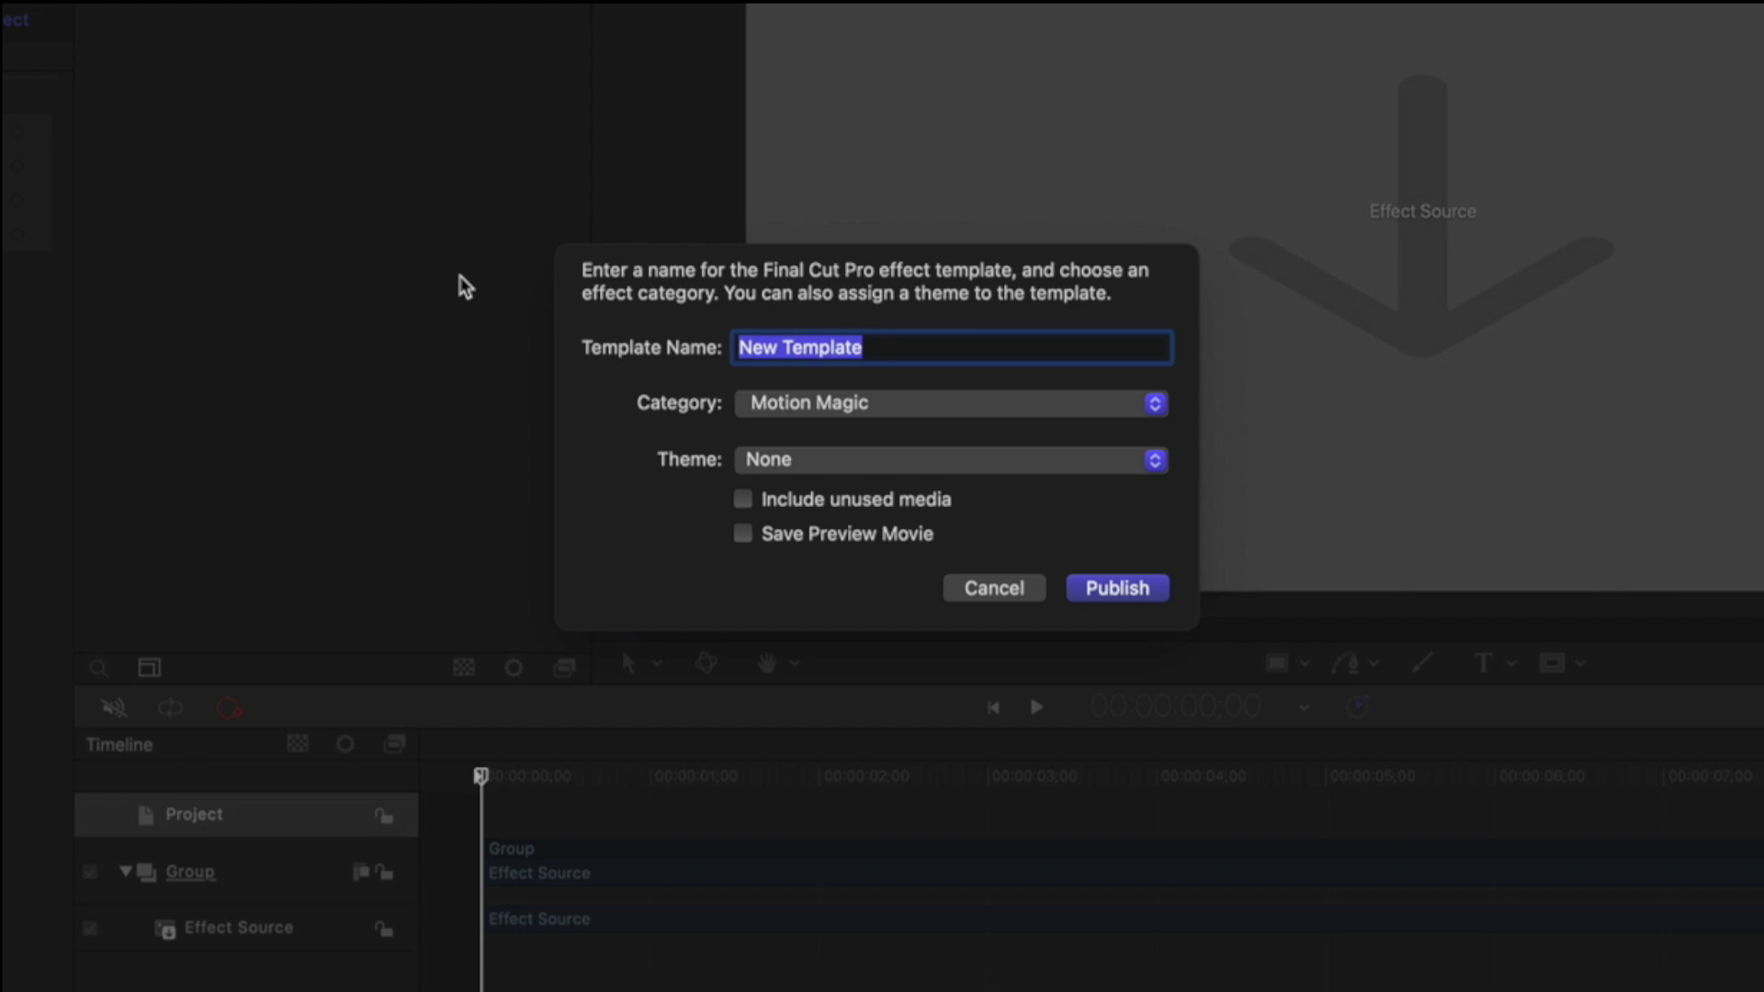
Publish the template as 'Next Level Ken Burns' in the Motion Magic category.
text(Next Level Ken Burns)
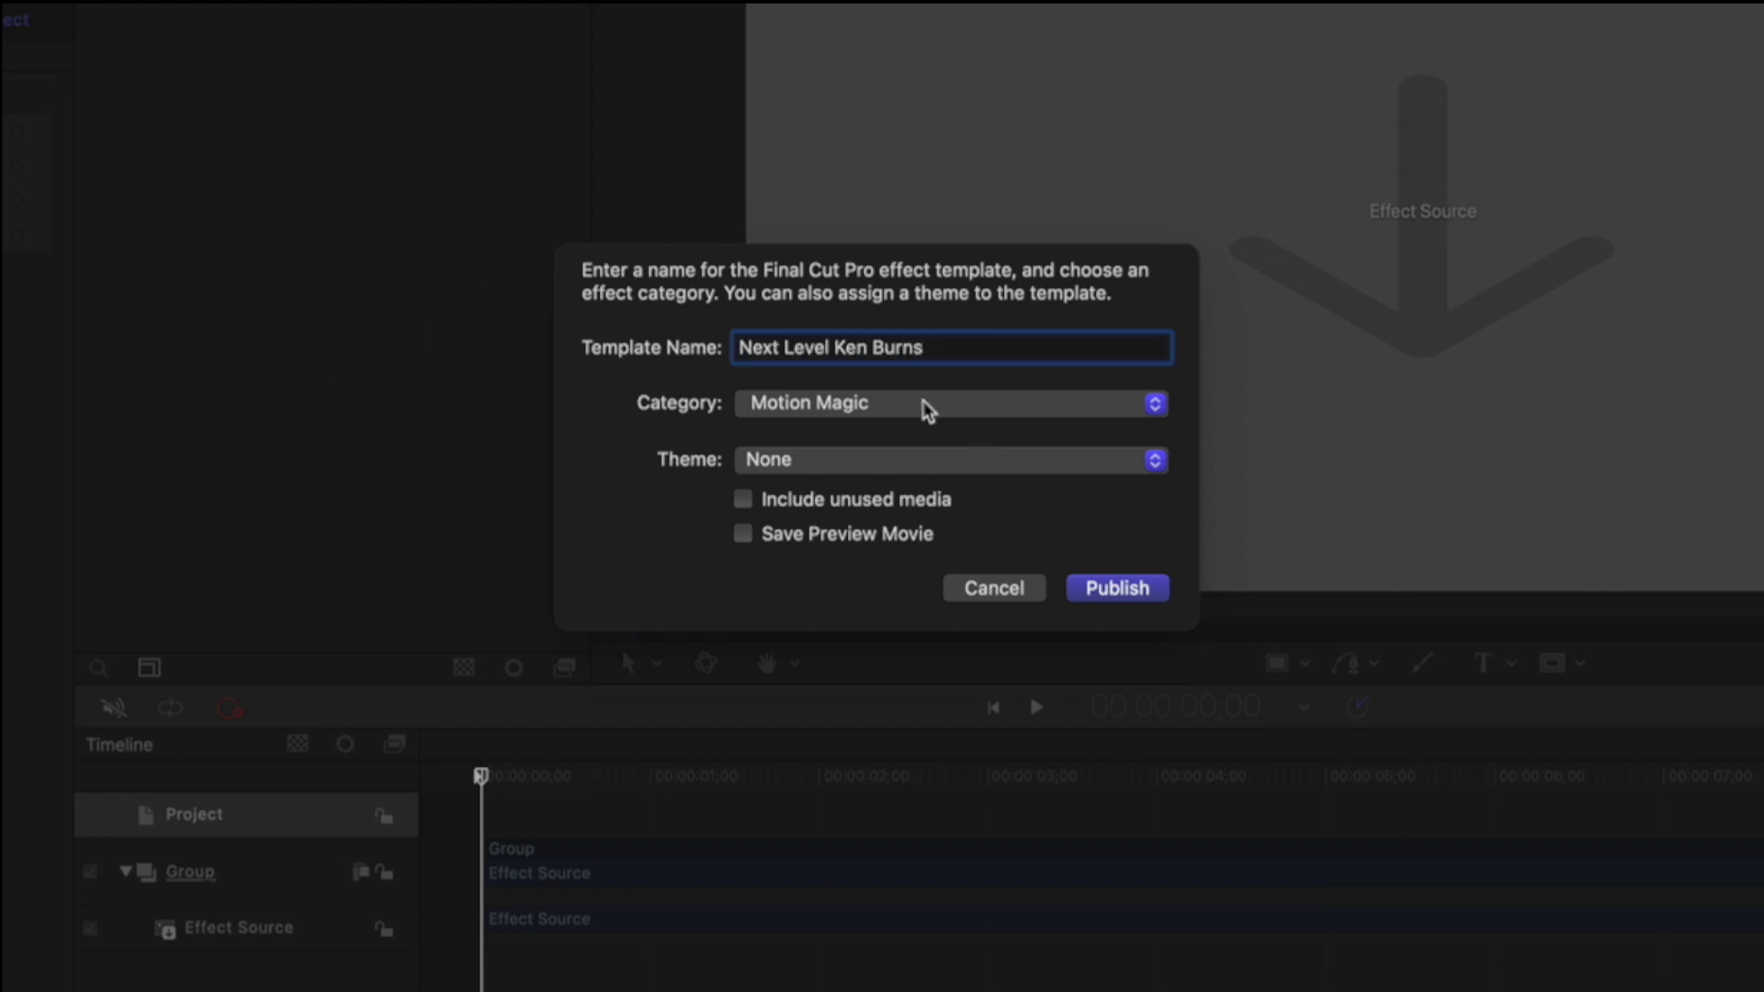
click(1117, 588)
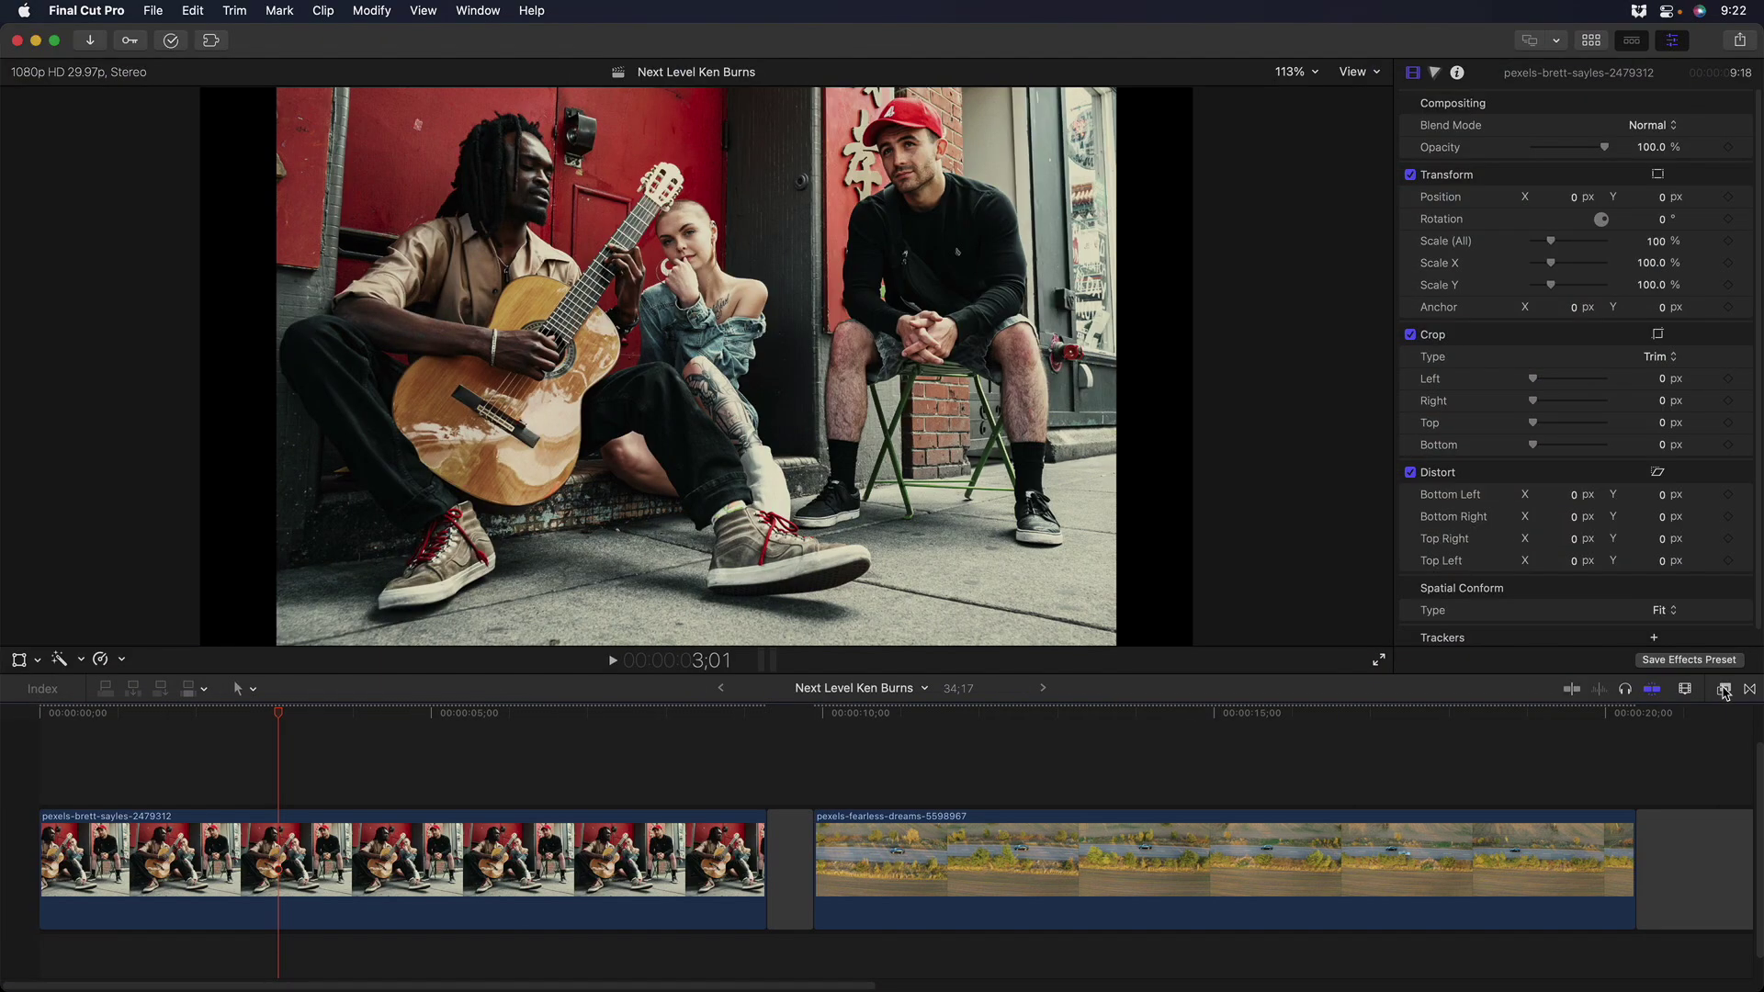
Drag Next Level Ken Burns from the Motion Magic effects onto the aerial car clip.
click(1723, 689)
scroll(1184, 842, right, 5)
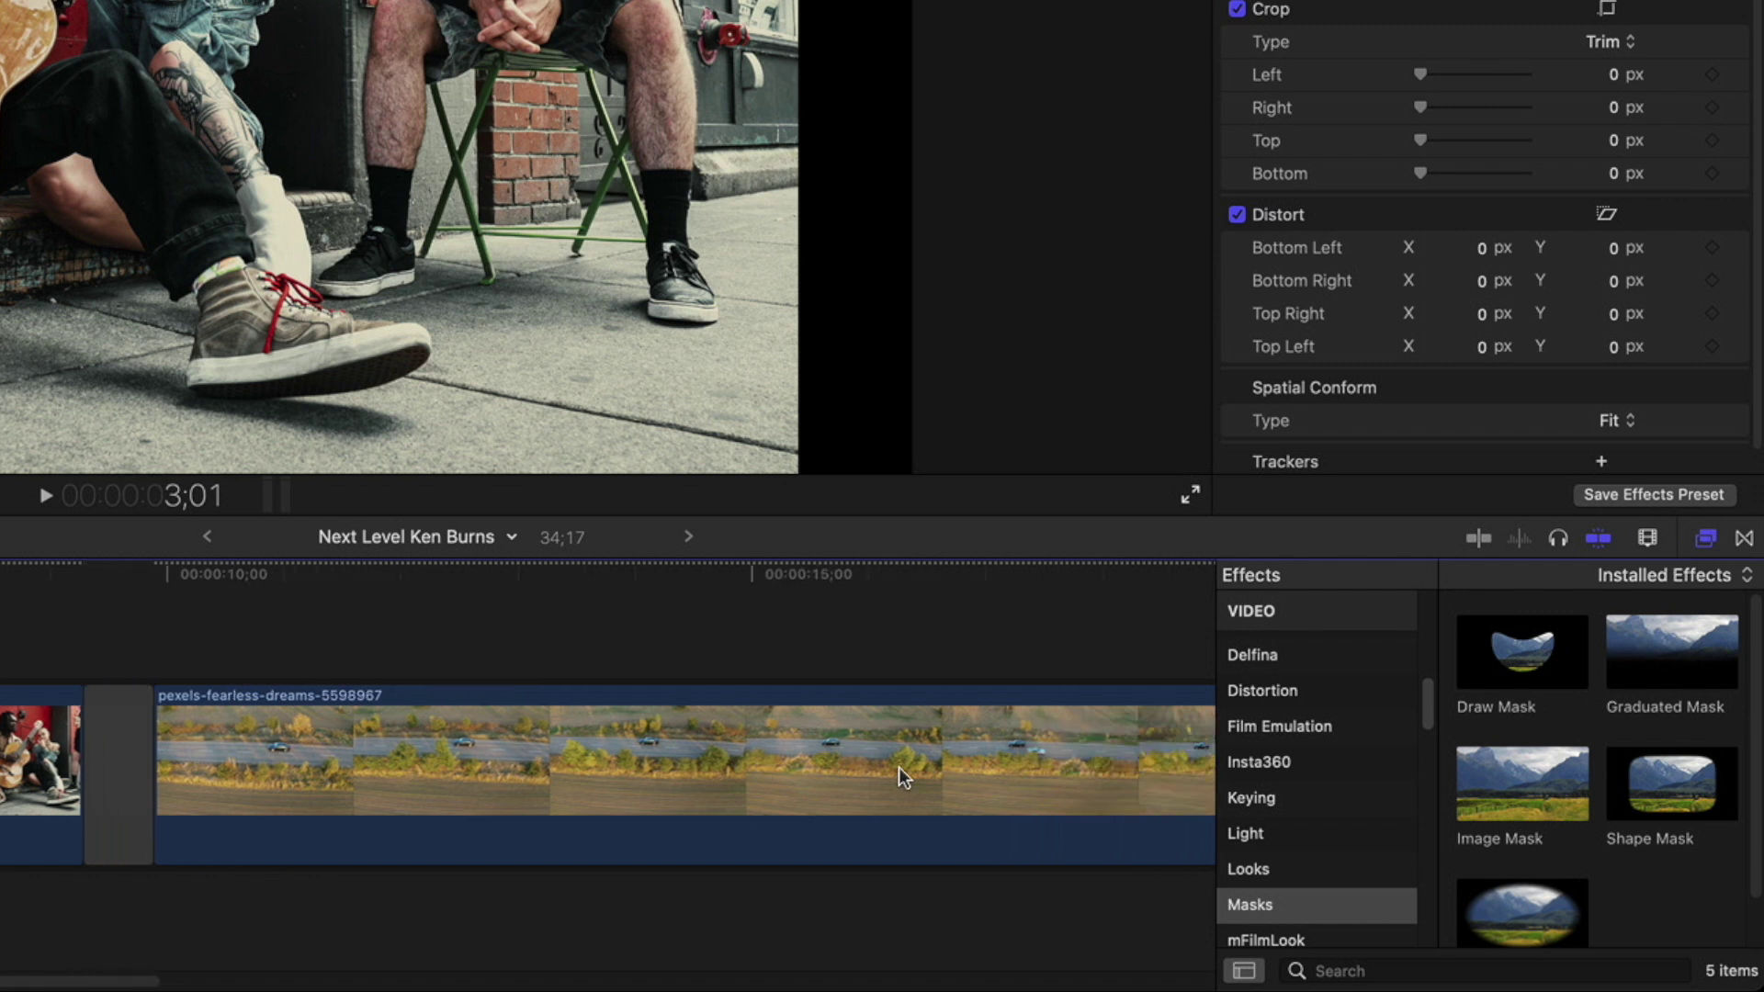
scroll(1308, 742, down, 2)
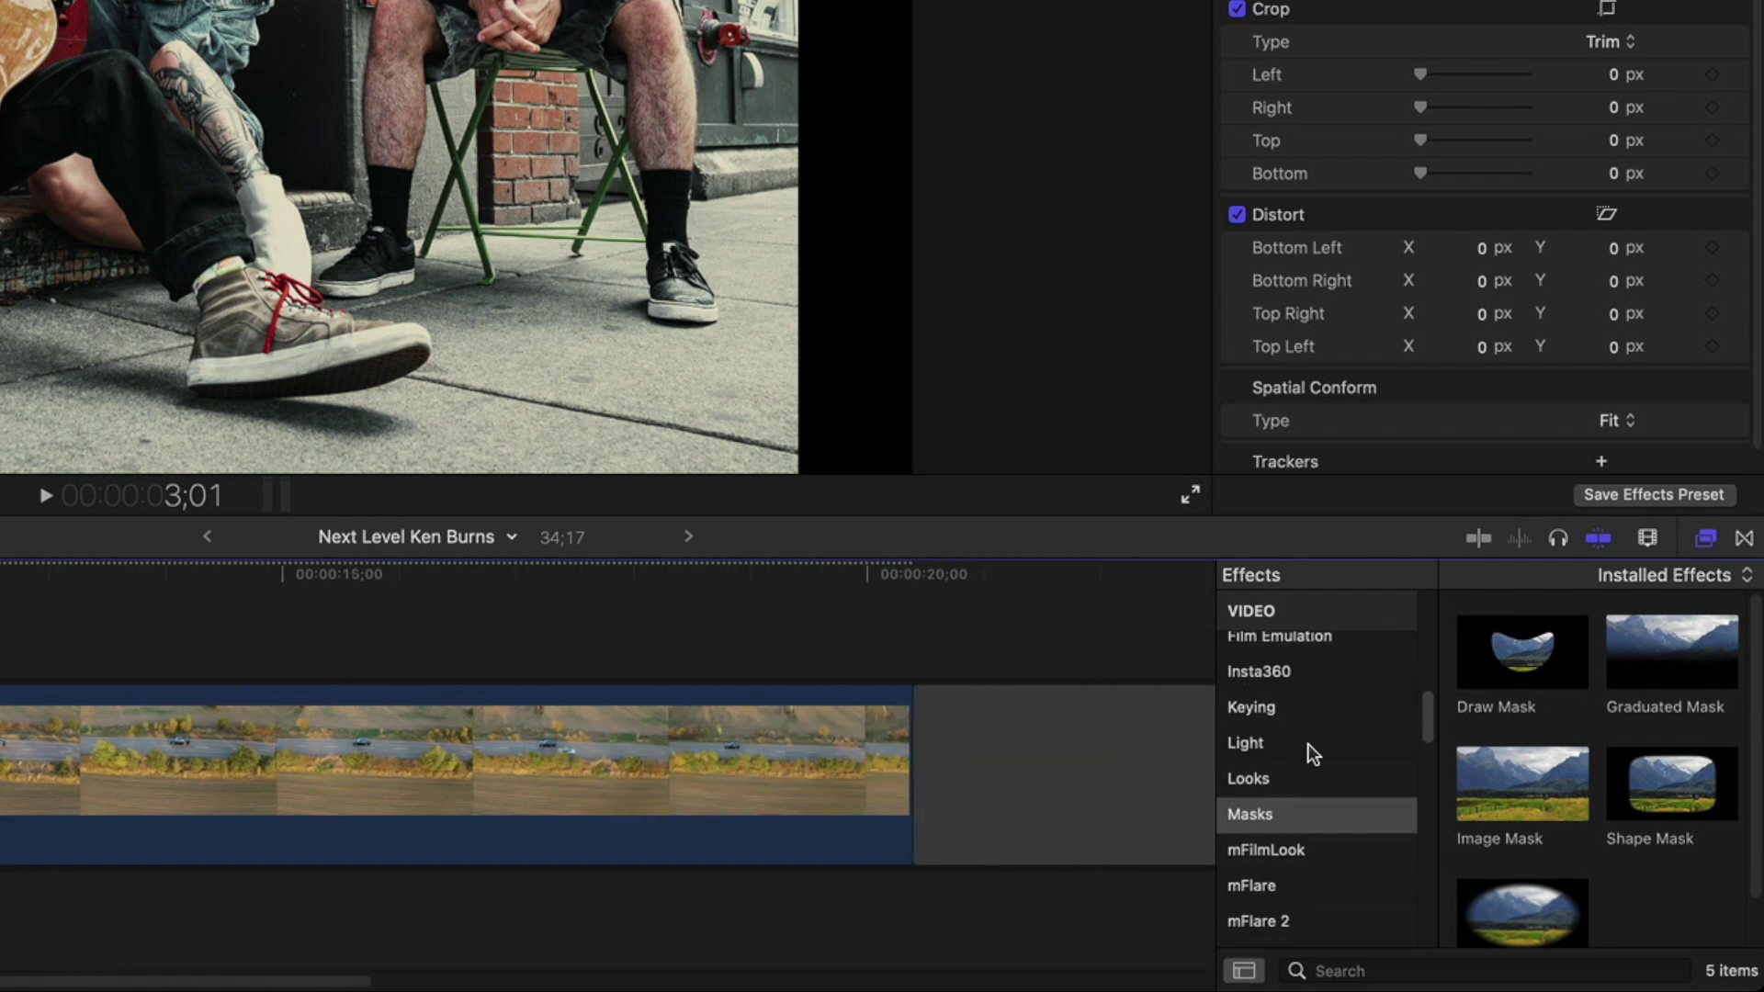
scroll(1307, 743, up, 10)
click(1296, 746)
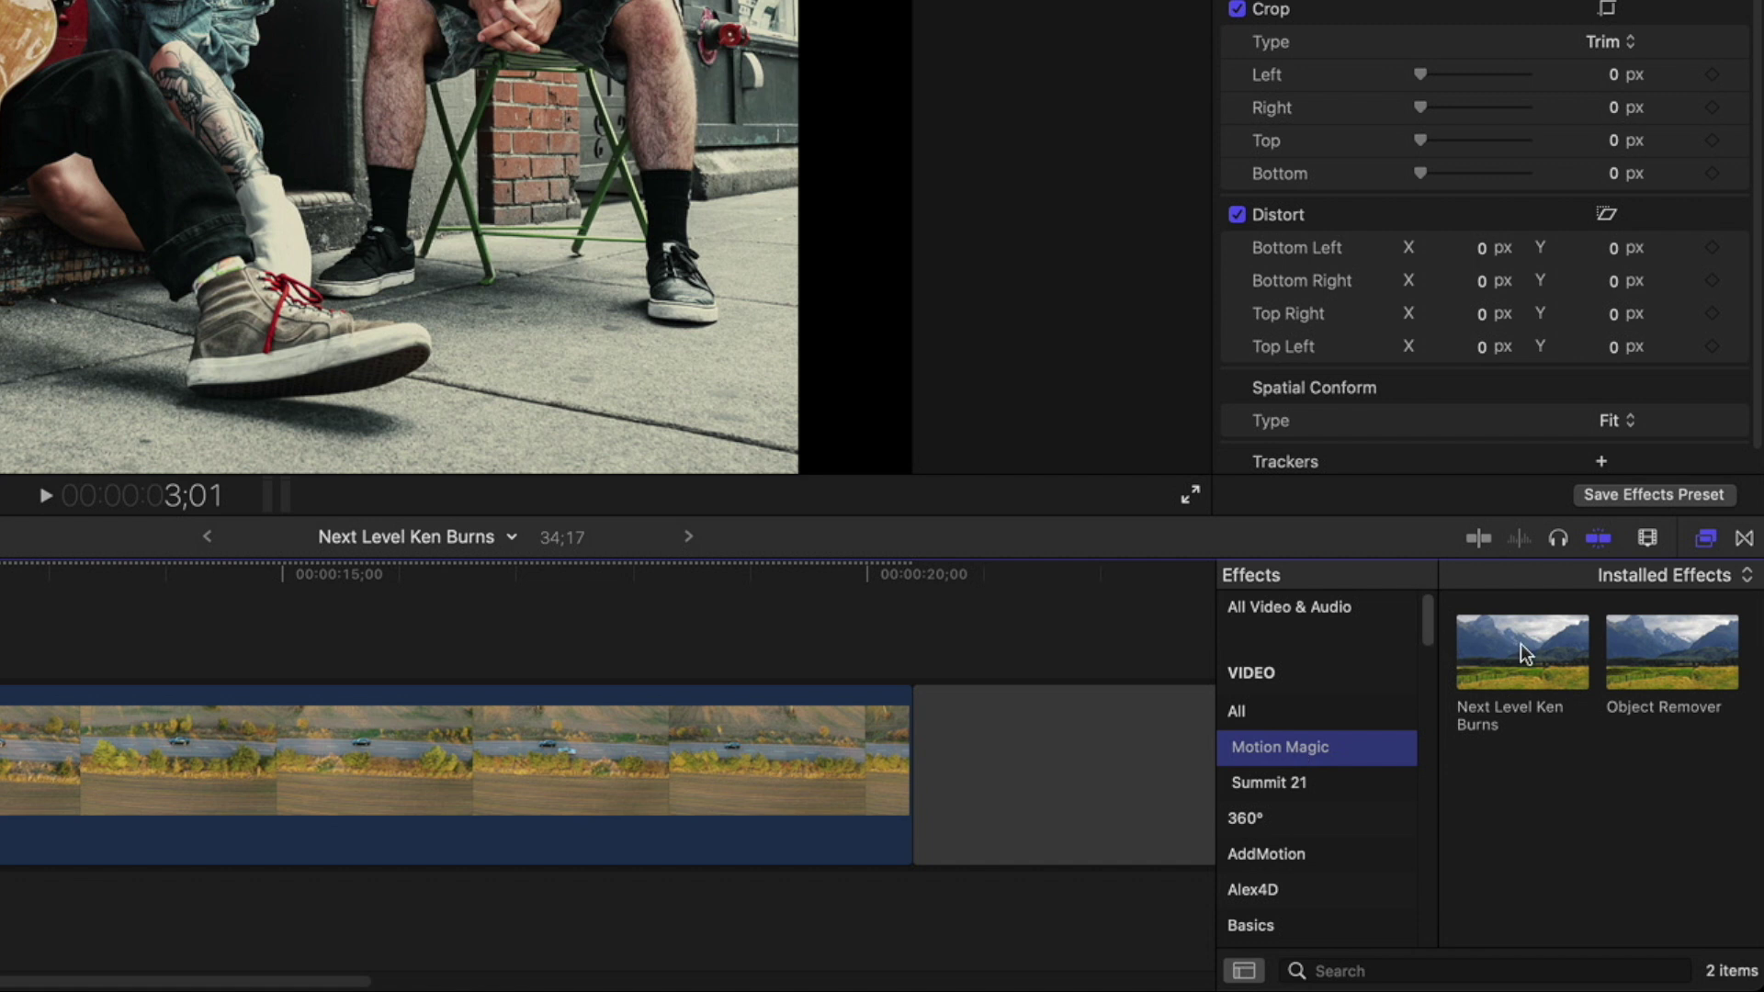
drag(1519, 643, 239, 768)
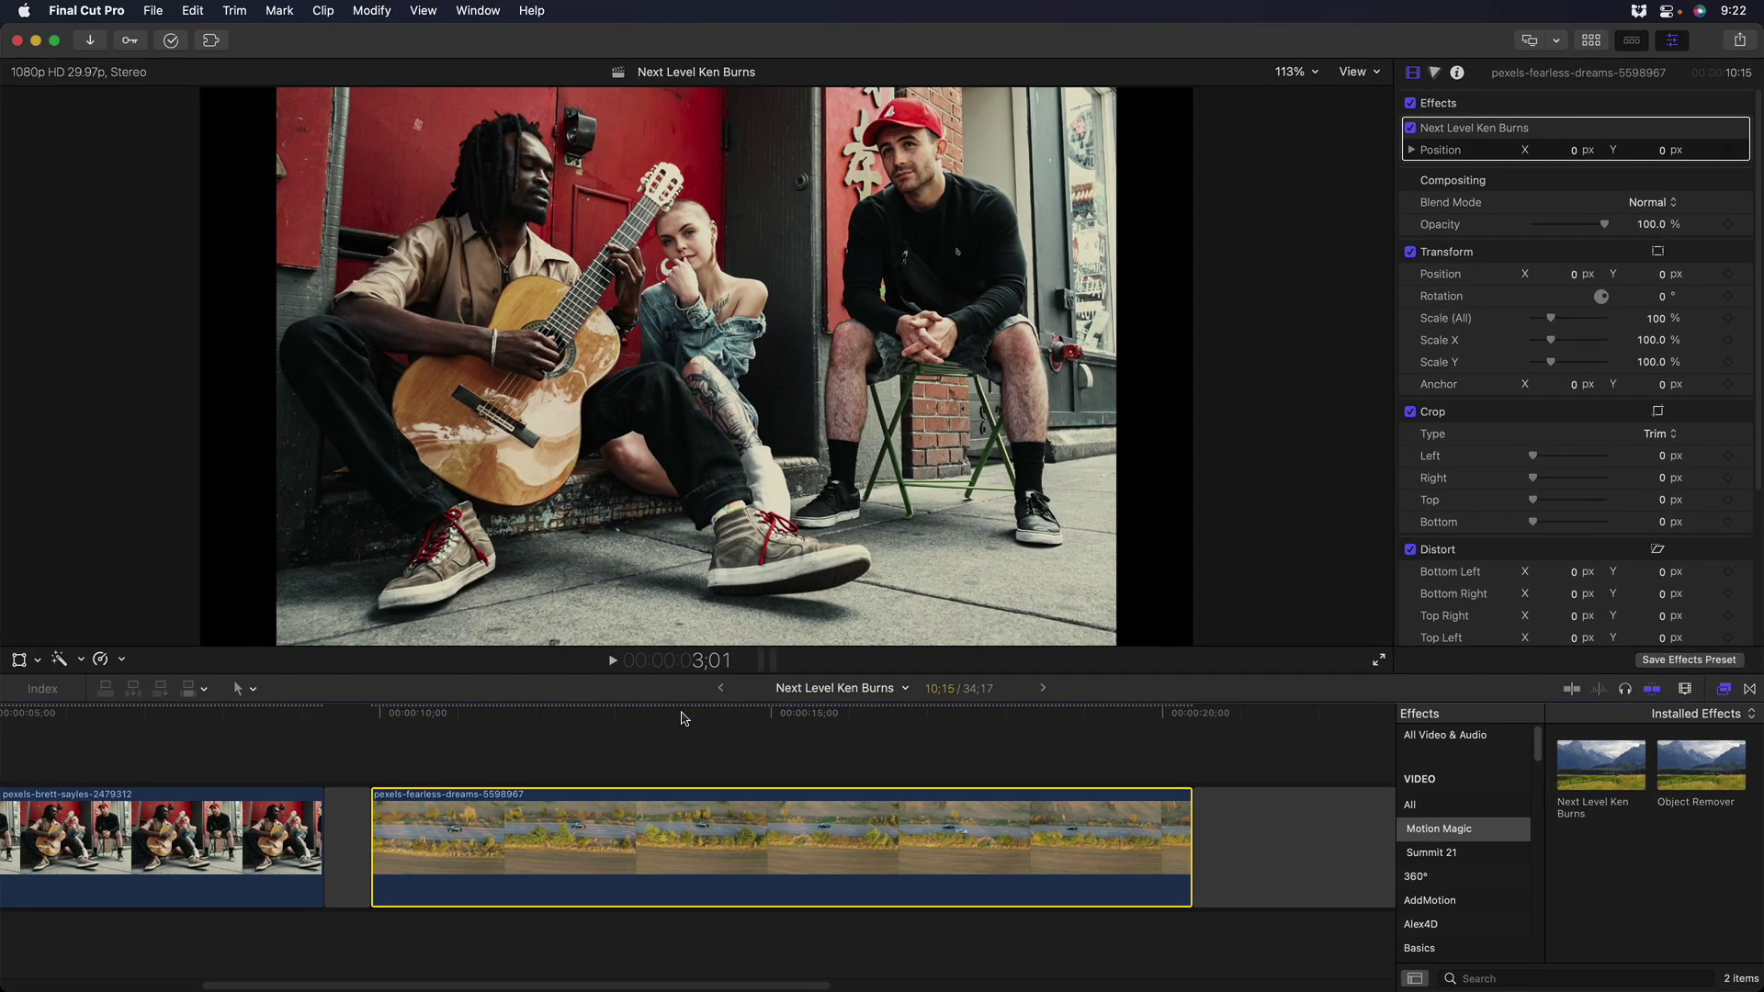
drag(683, 718, 601, 719)
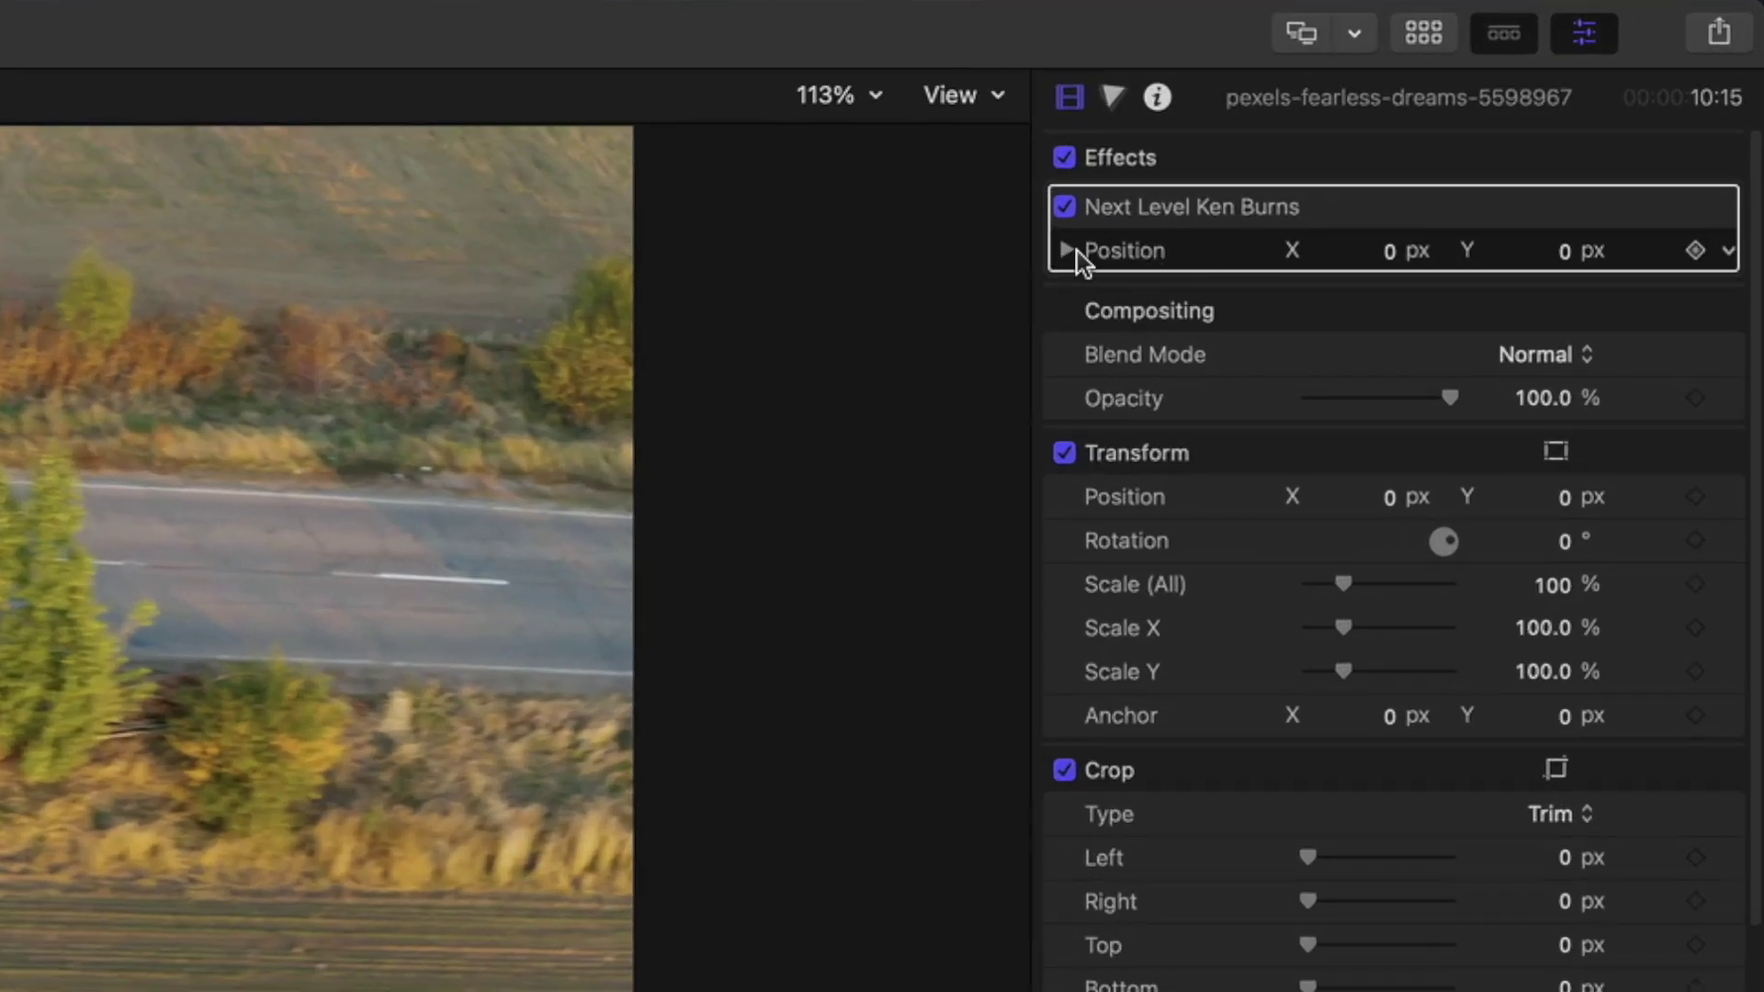
Keyframe Ken Burns Position from 0 to X 13.34, Y -15.77, Z 141.42 px at 16;12.
click(1695, 250)
drag(607, 718, 900, 710)
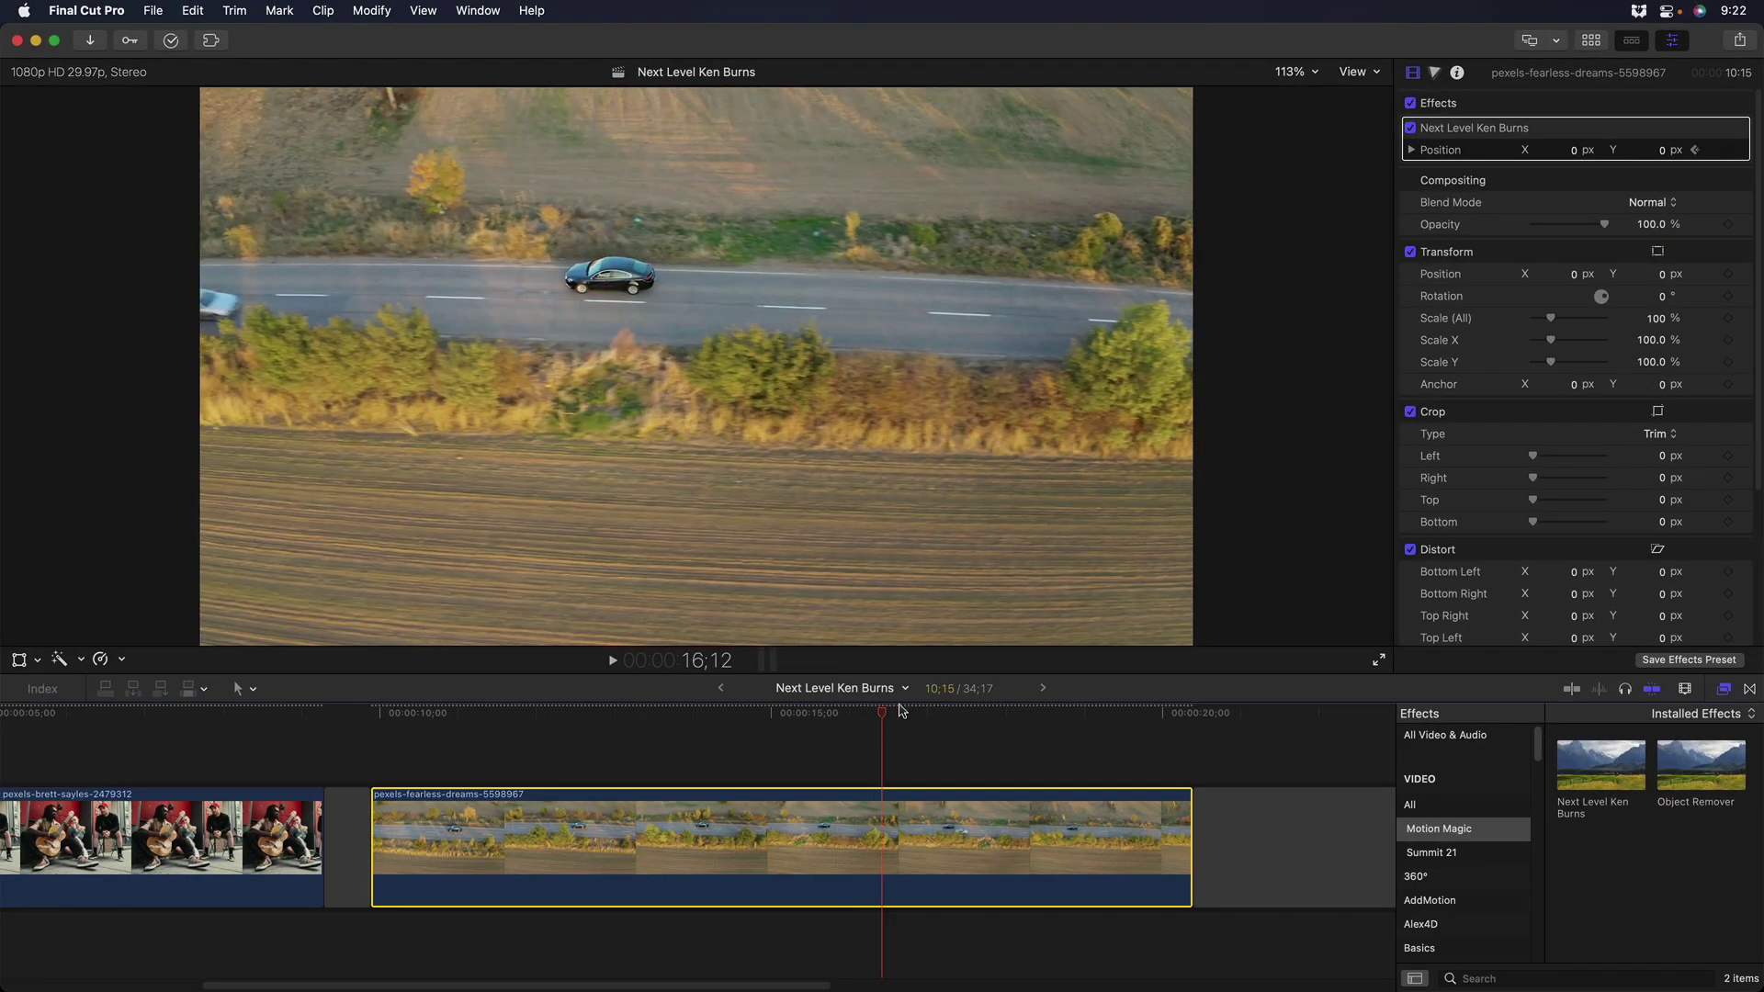
click(1412, 150)
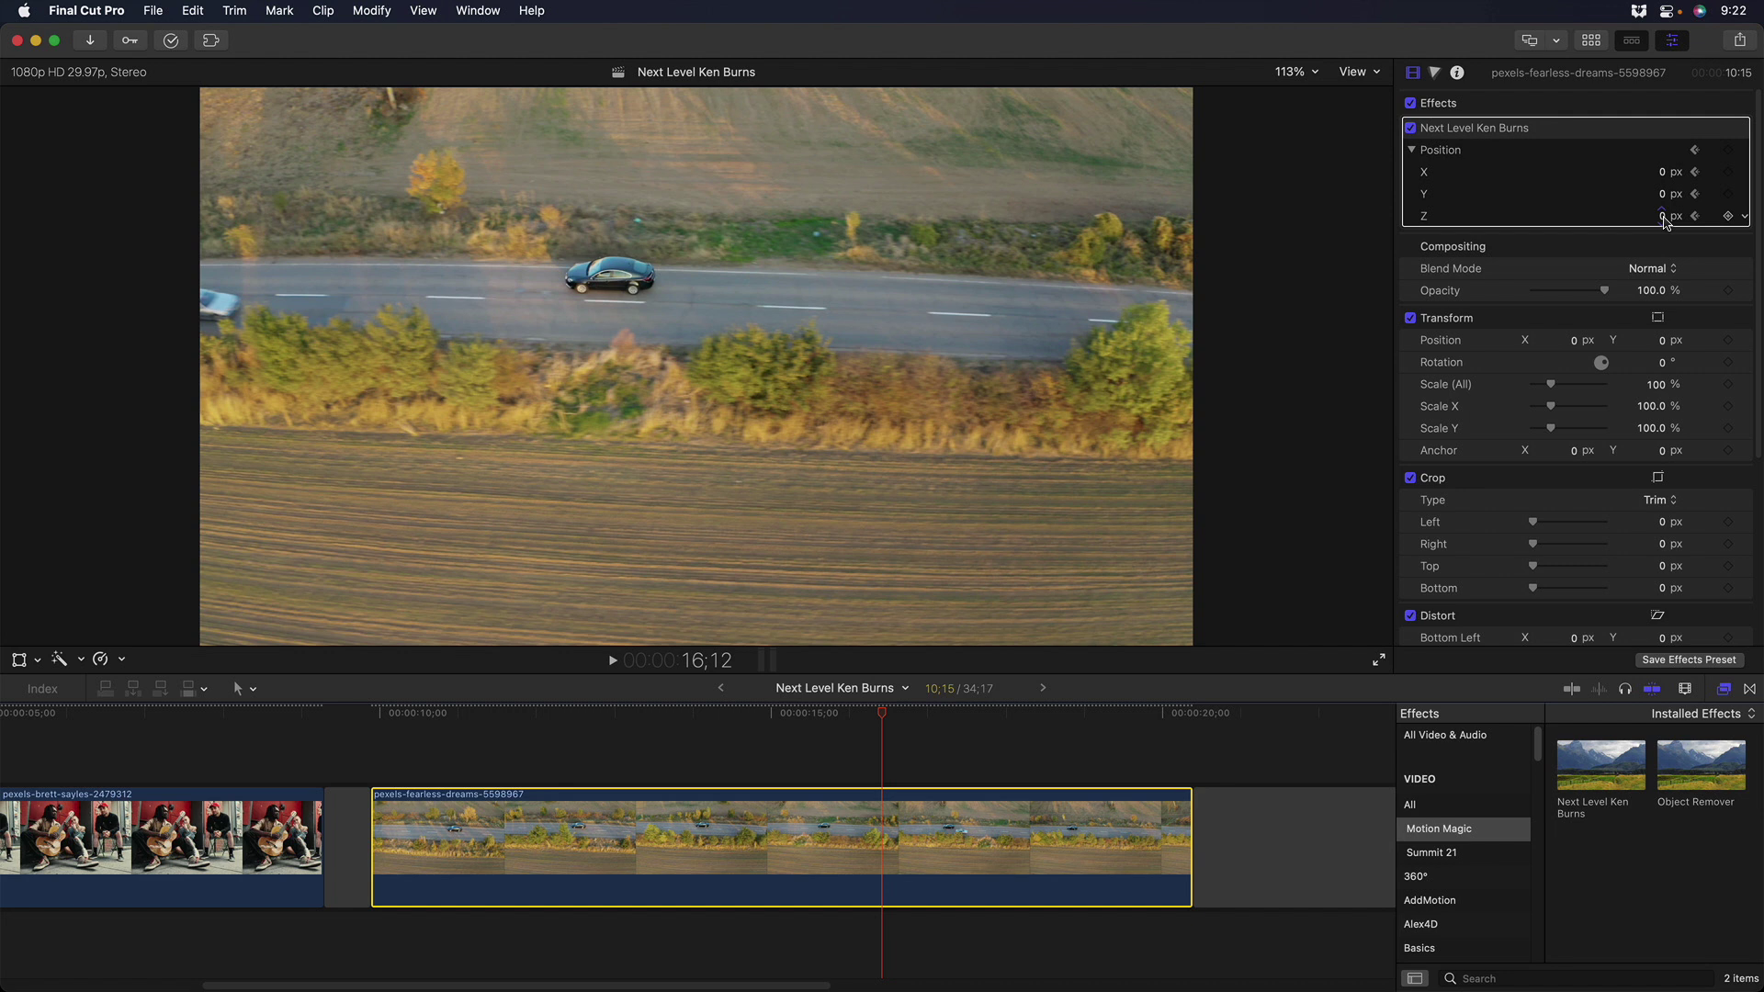
drag(1658, 216, 1648, 237)
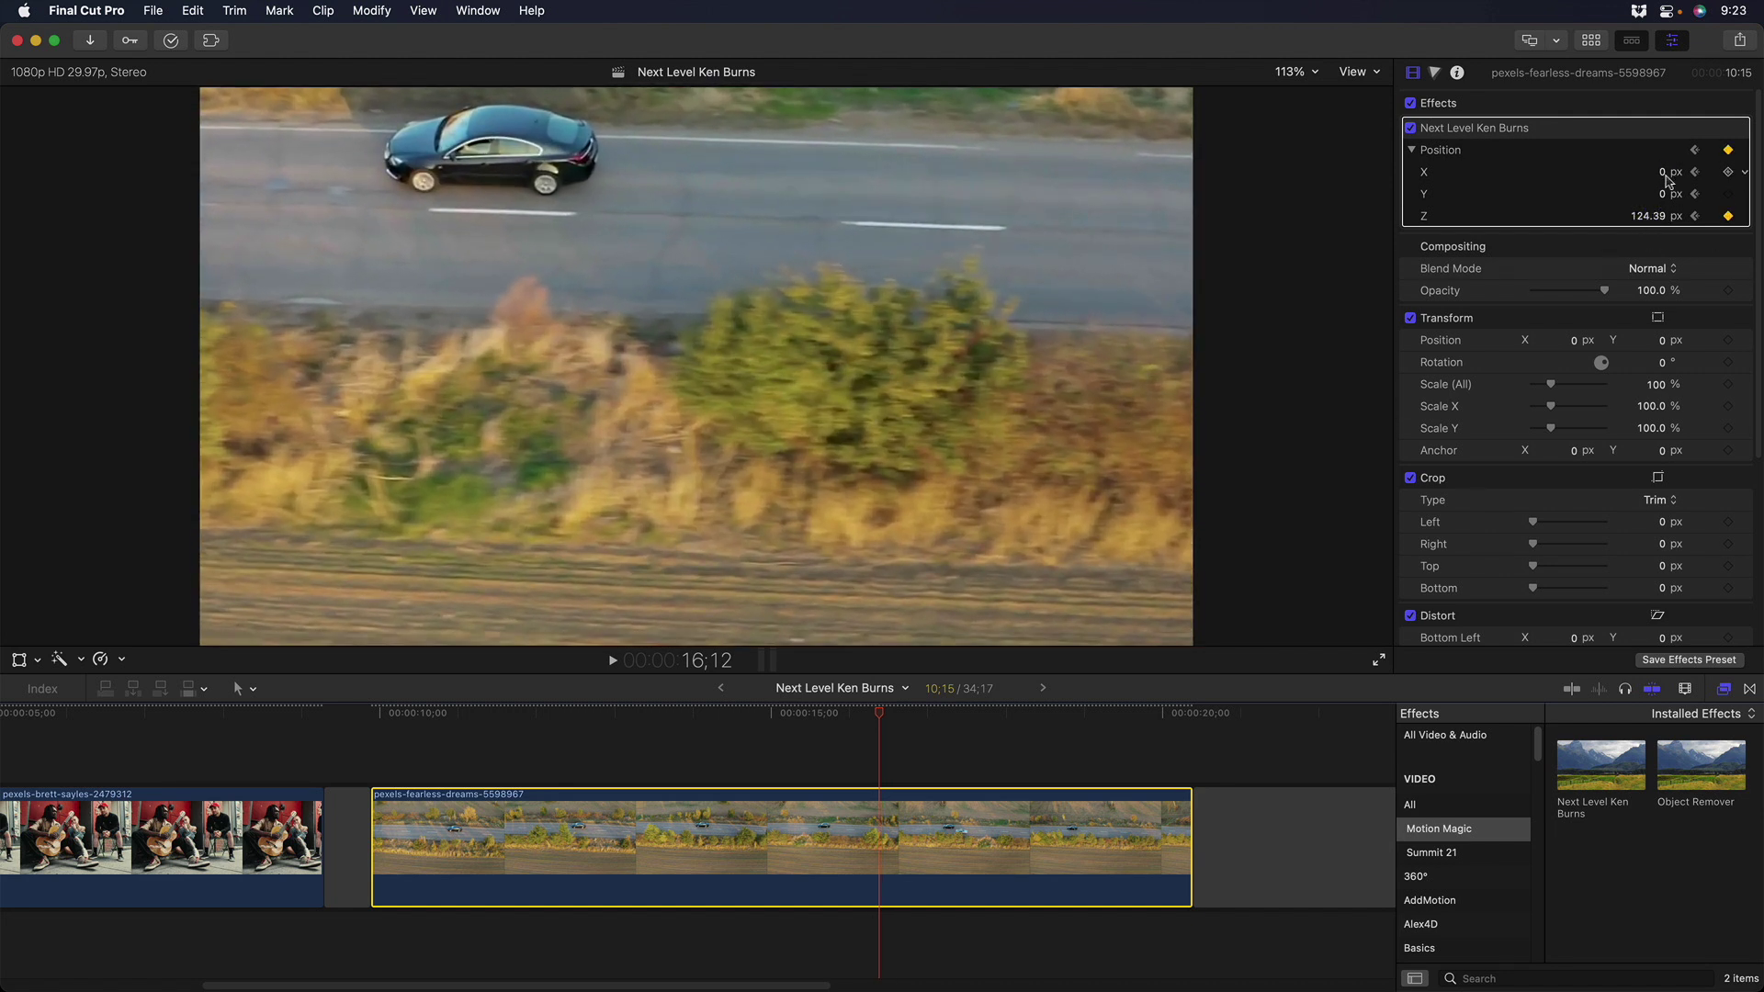
drag(1662, 175, 1647, 217)
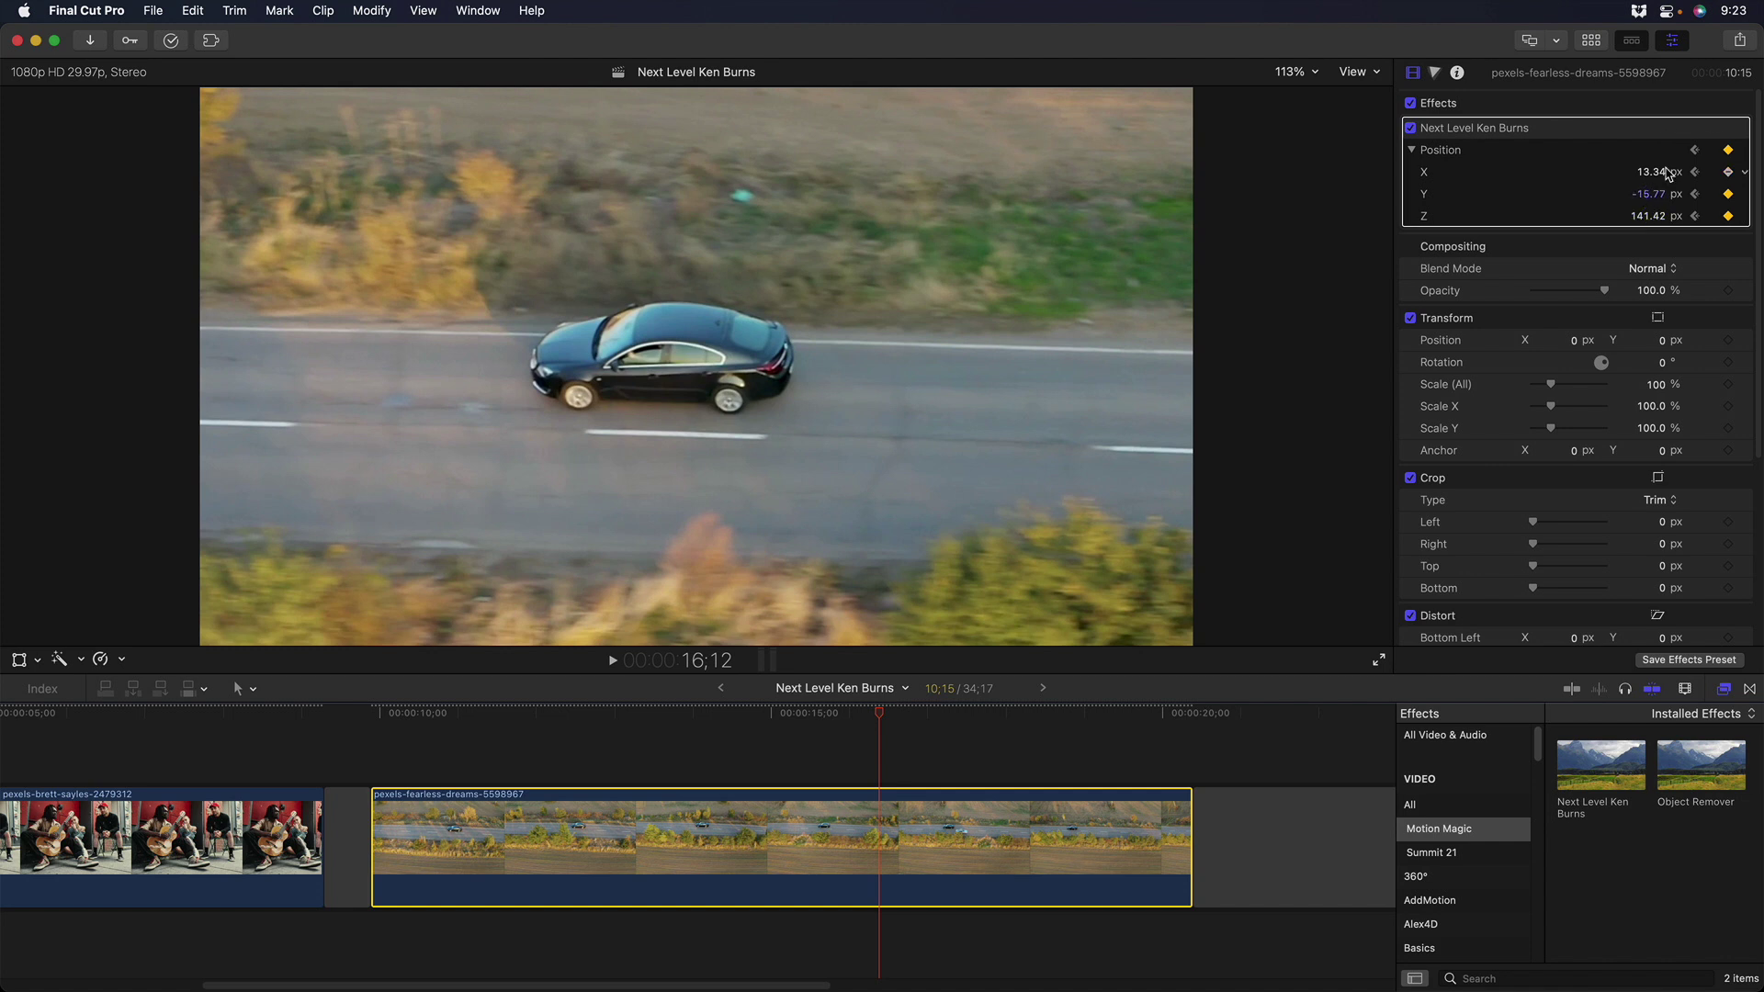
click(508, 713)
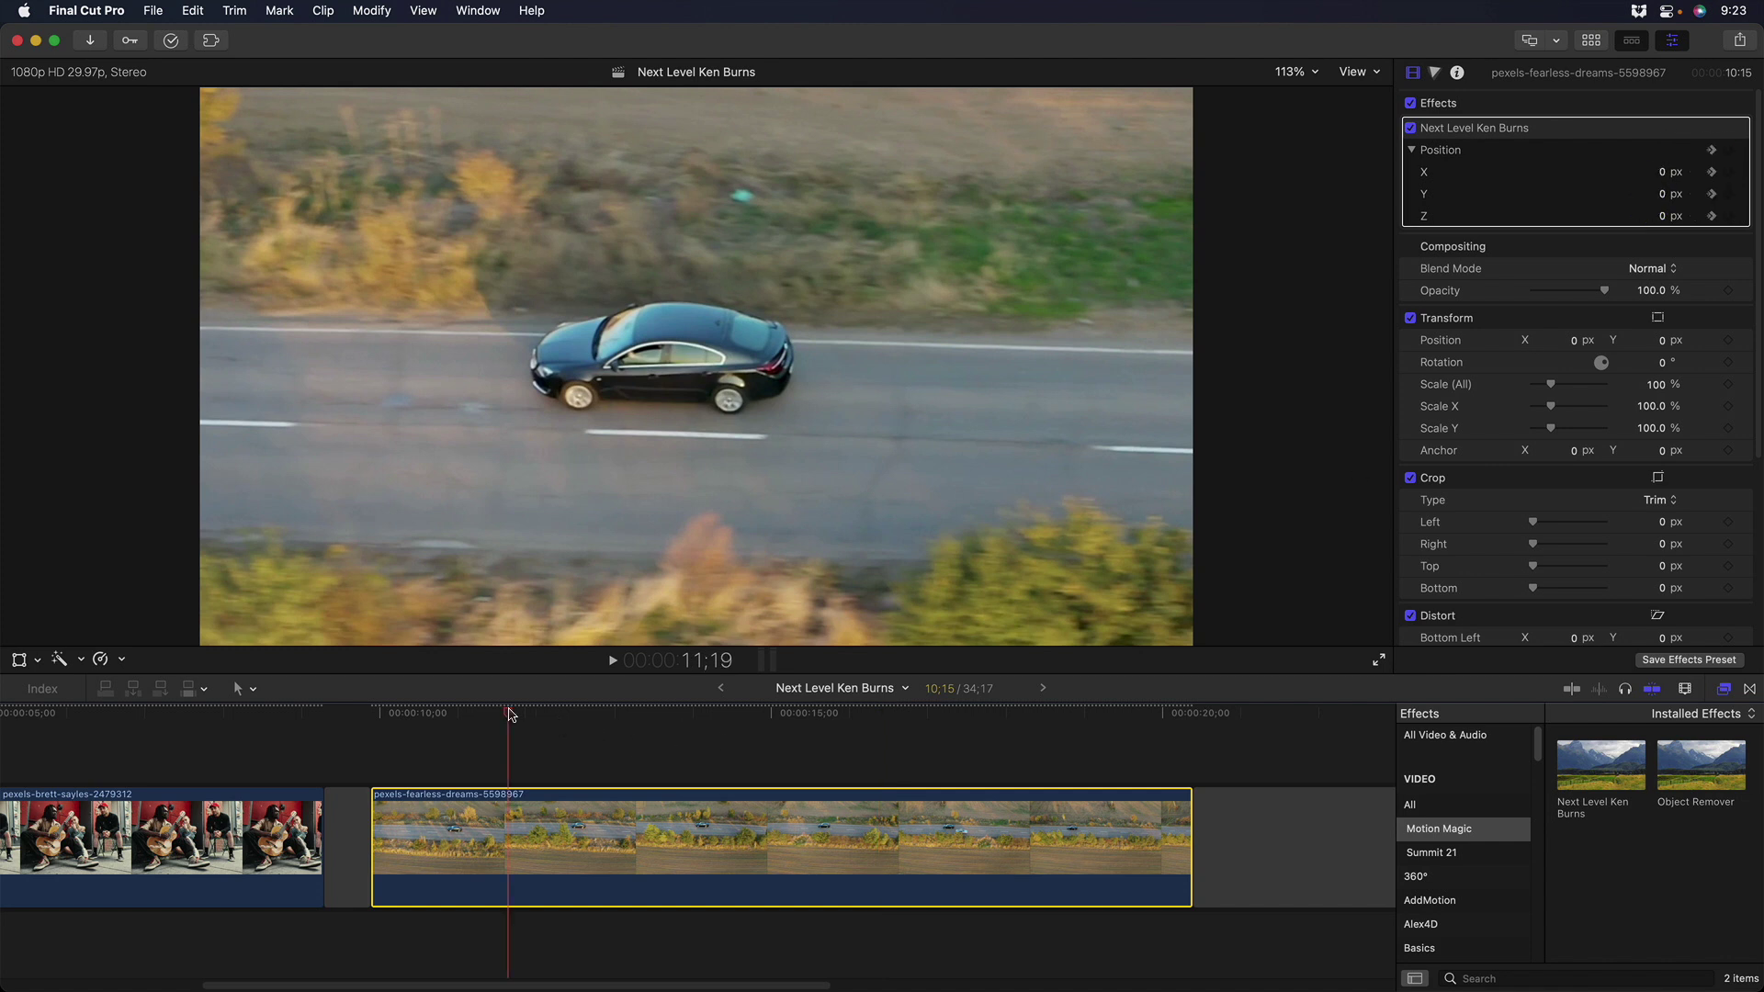
key(space)
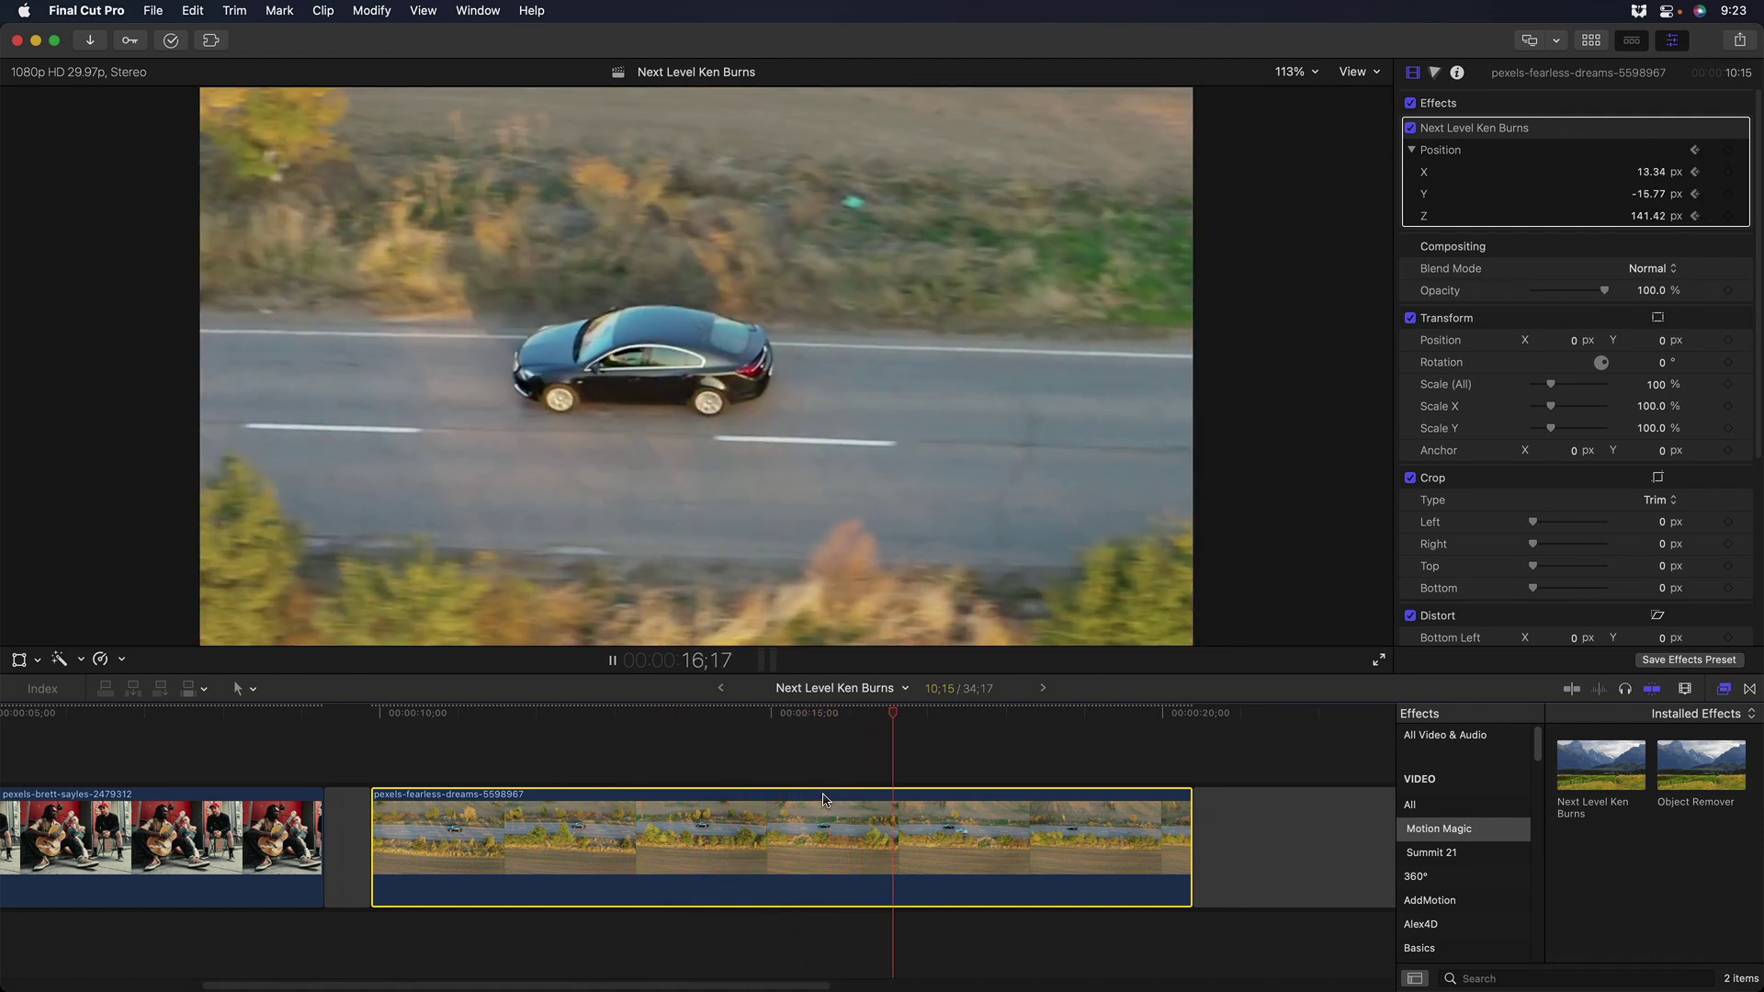
key(space)
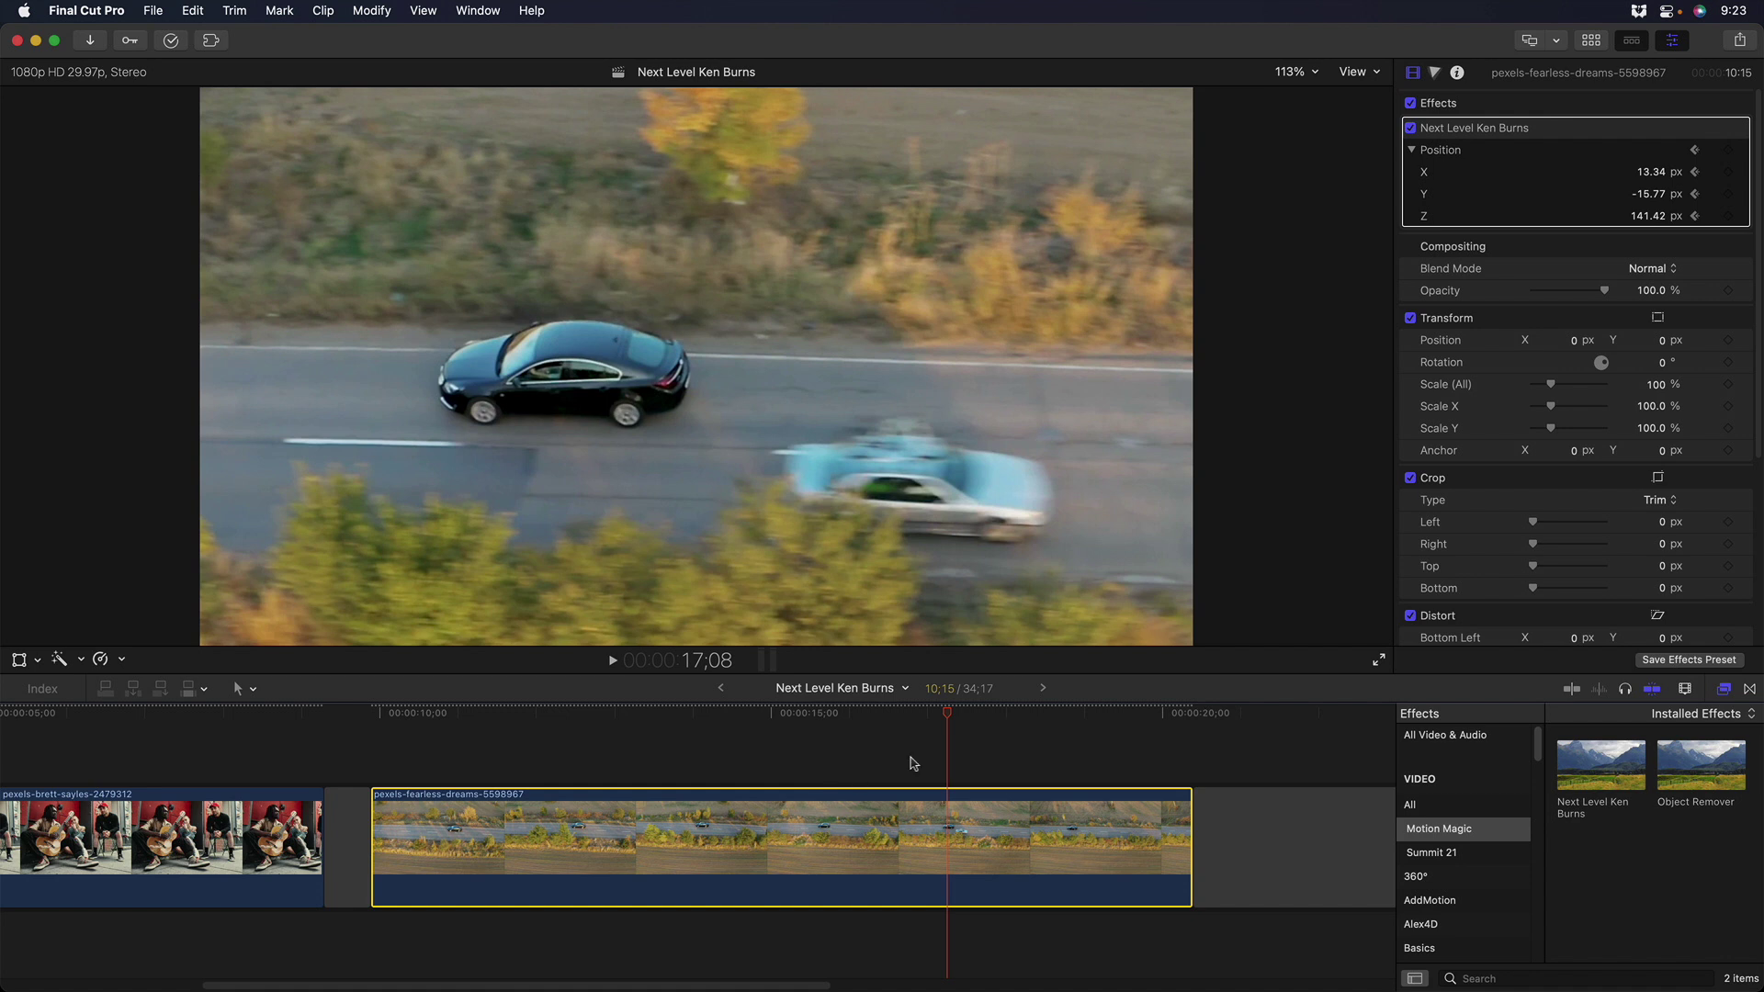
click(957, 726)
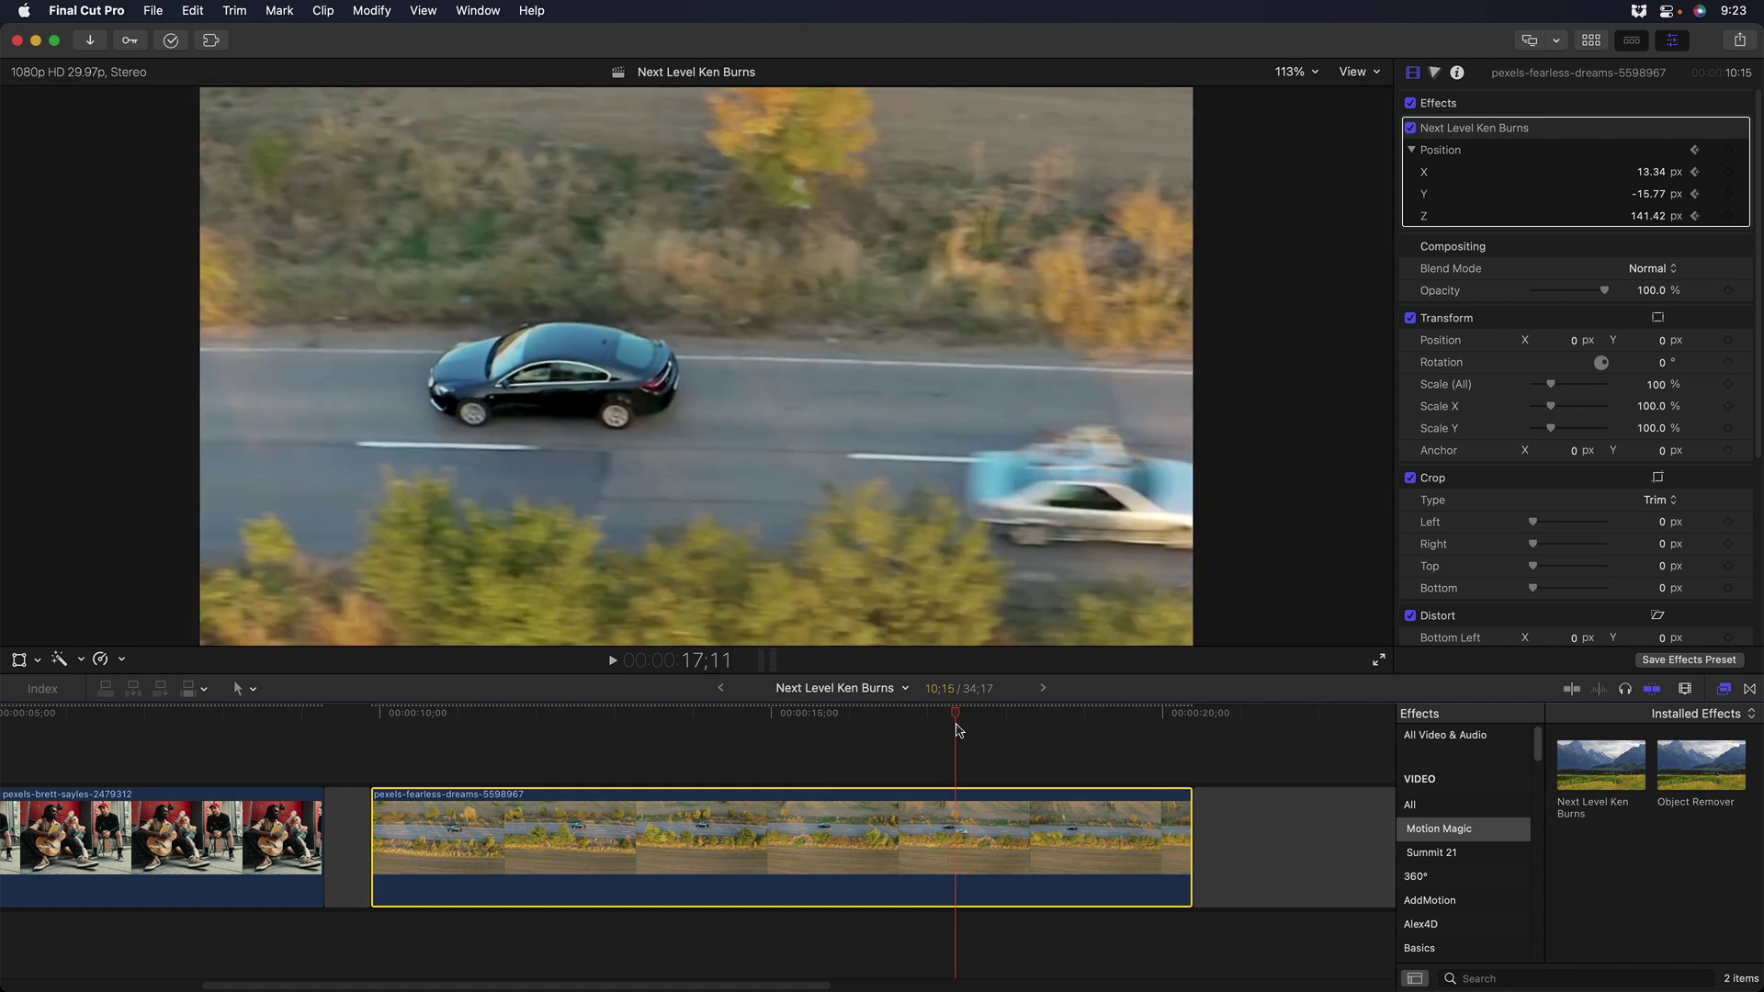
Show Video Animation and drag the first Ken Burns Position keyframe later, to about 15;13.
key(ctrl+v)
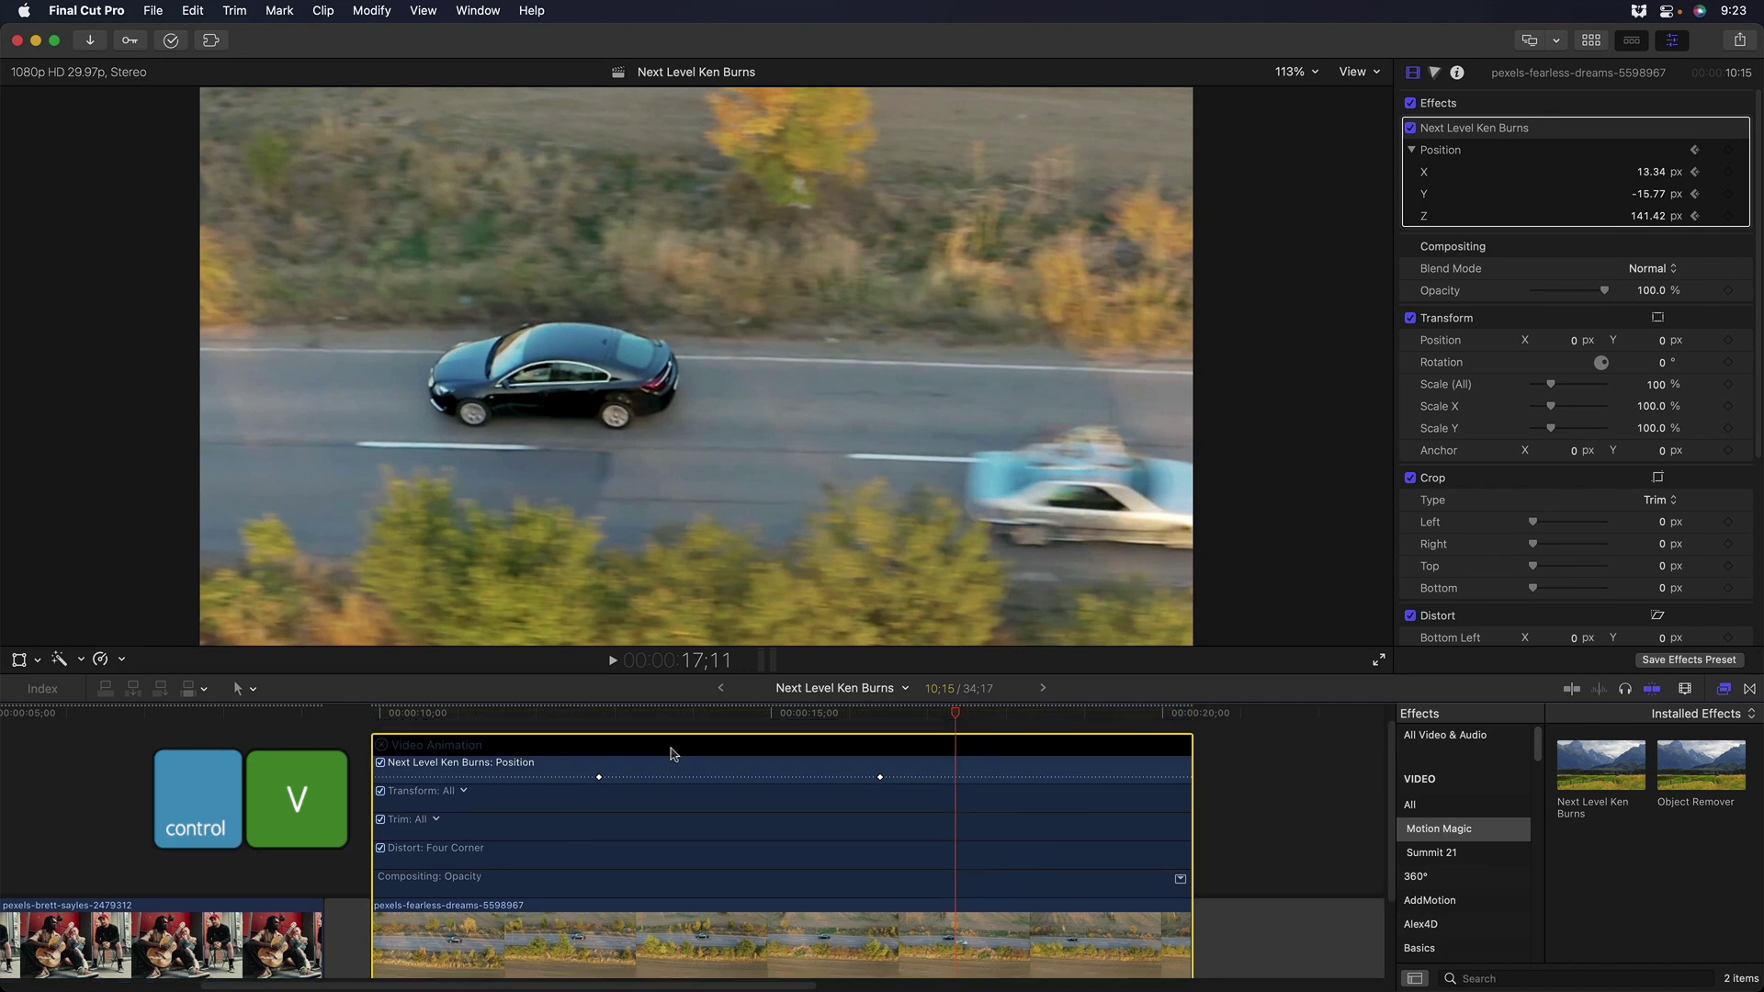
click(519, 714)
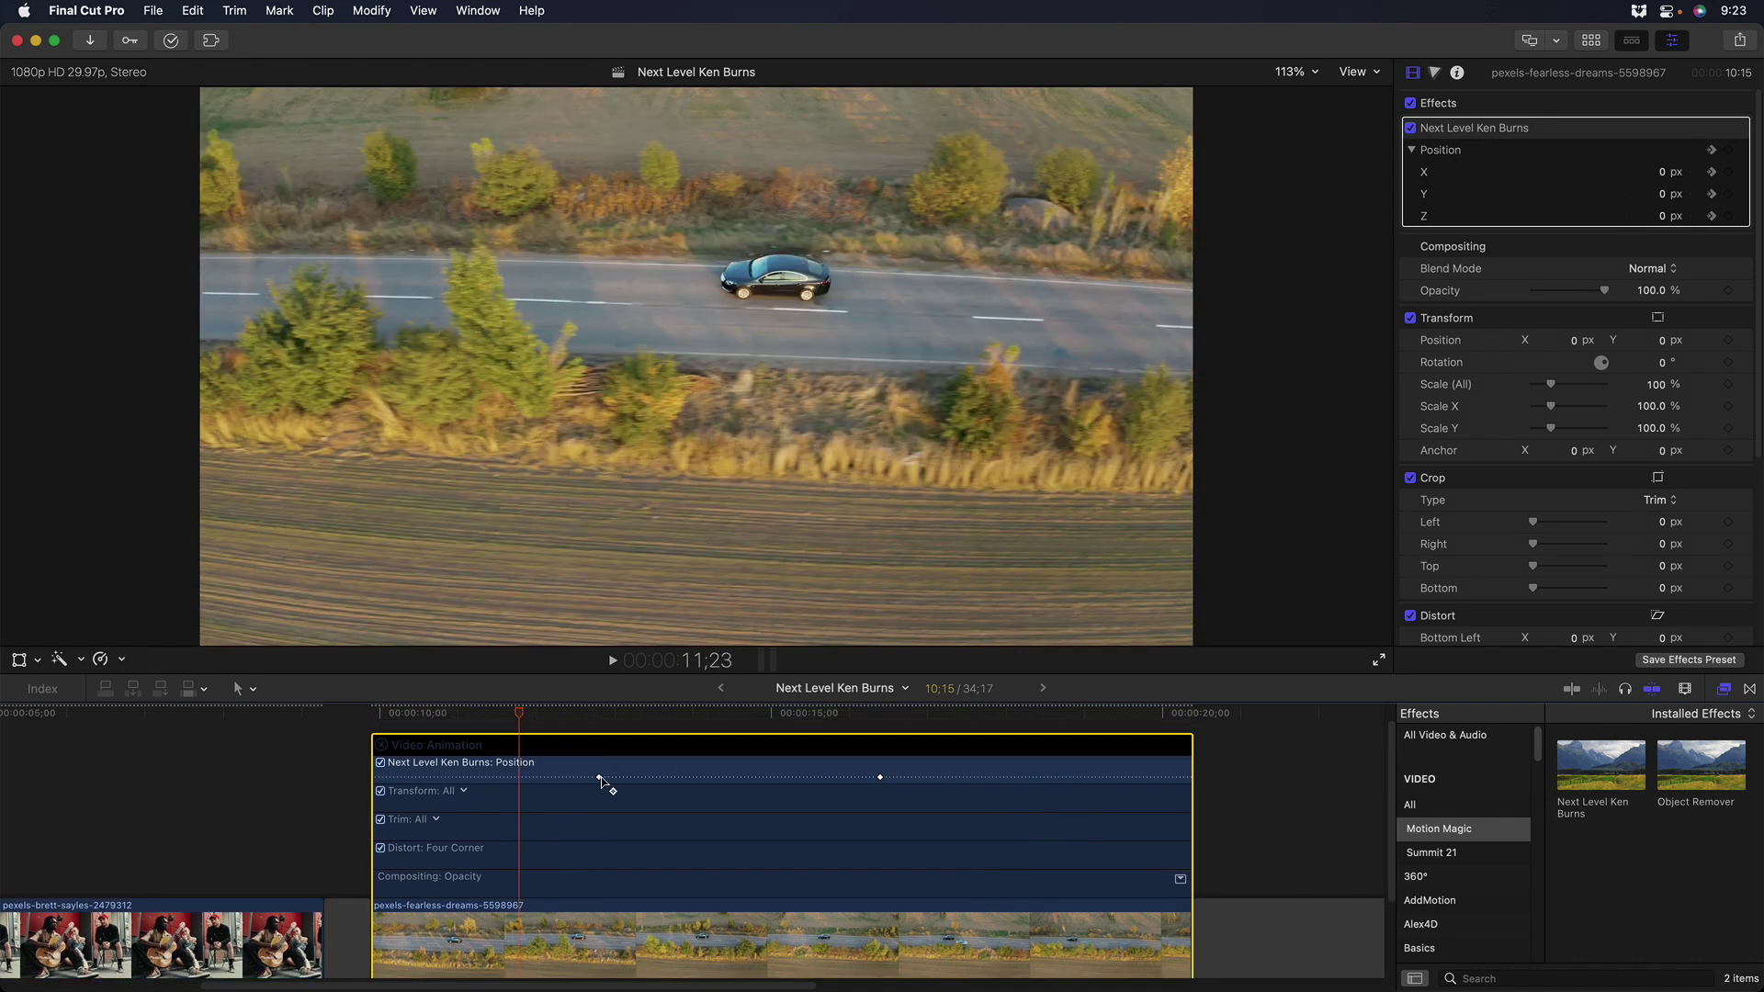
drag(600, 777, 829, 776)
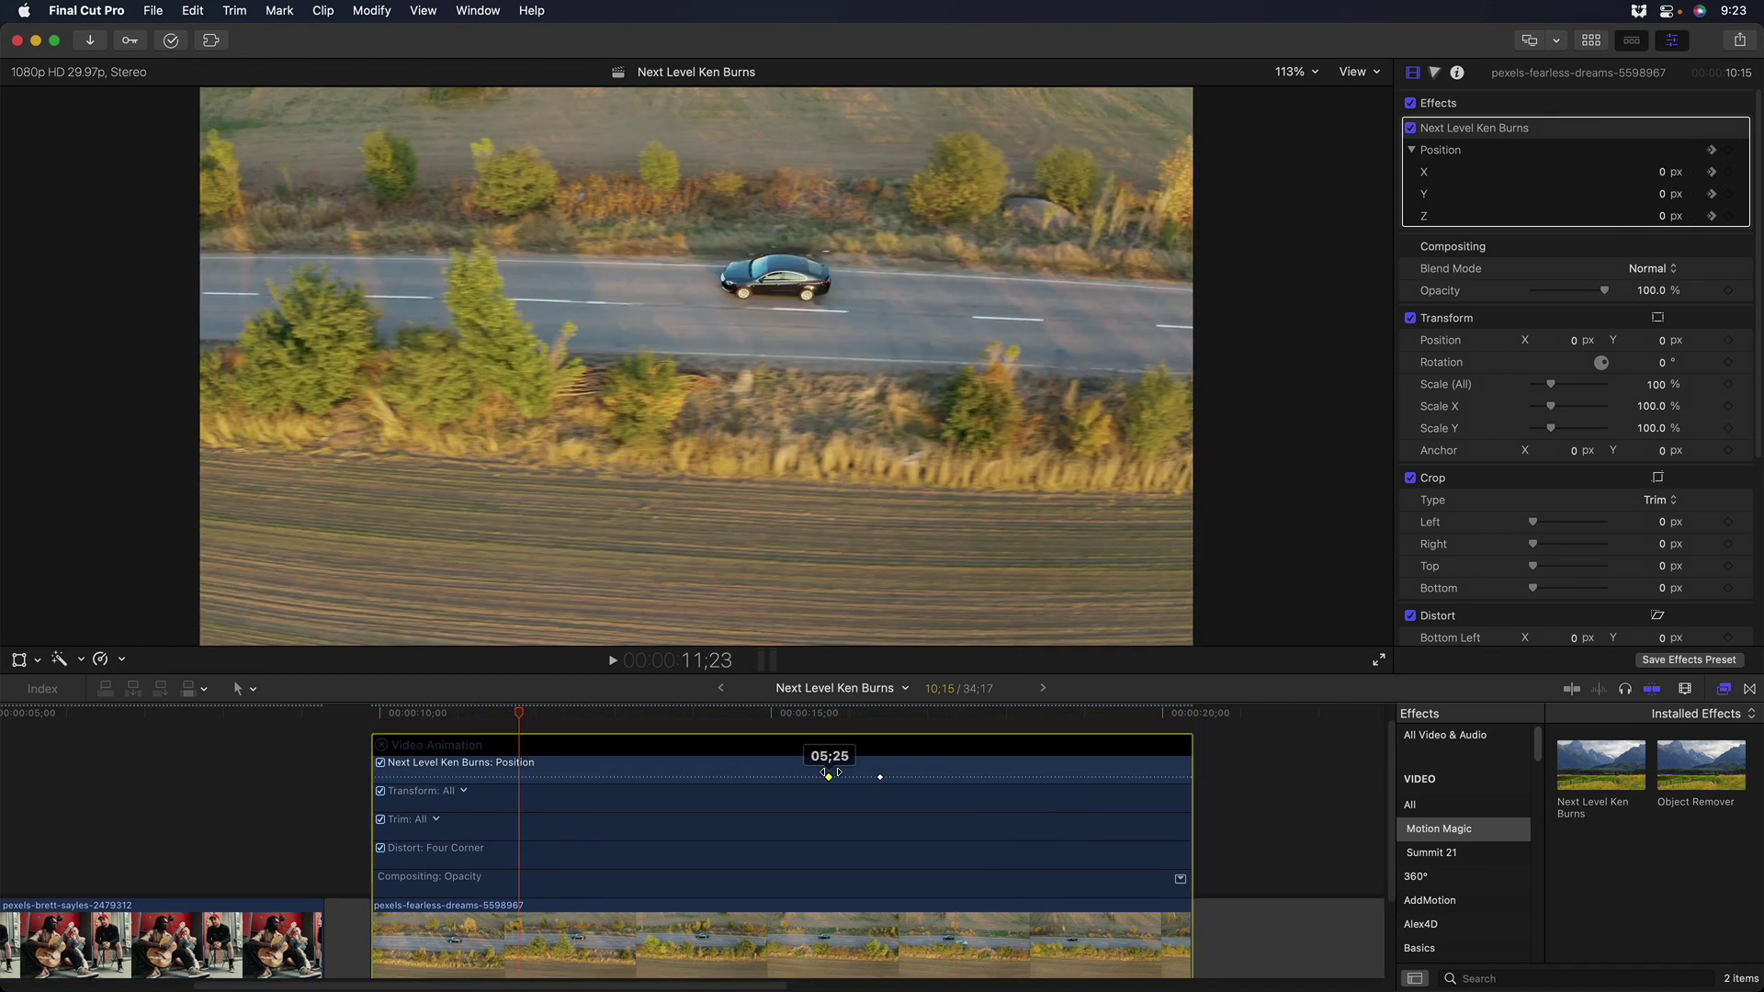
Preview the later-starting push-in from 12;28 and 15;02, then hide the animation editor.
click(611, 714)
key(space)
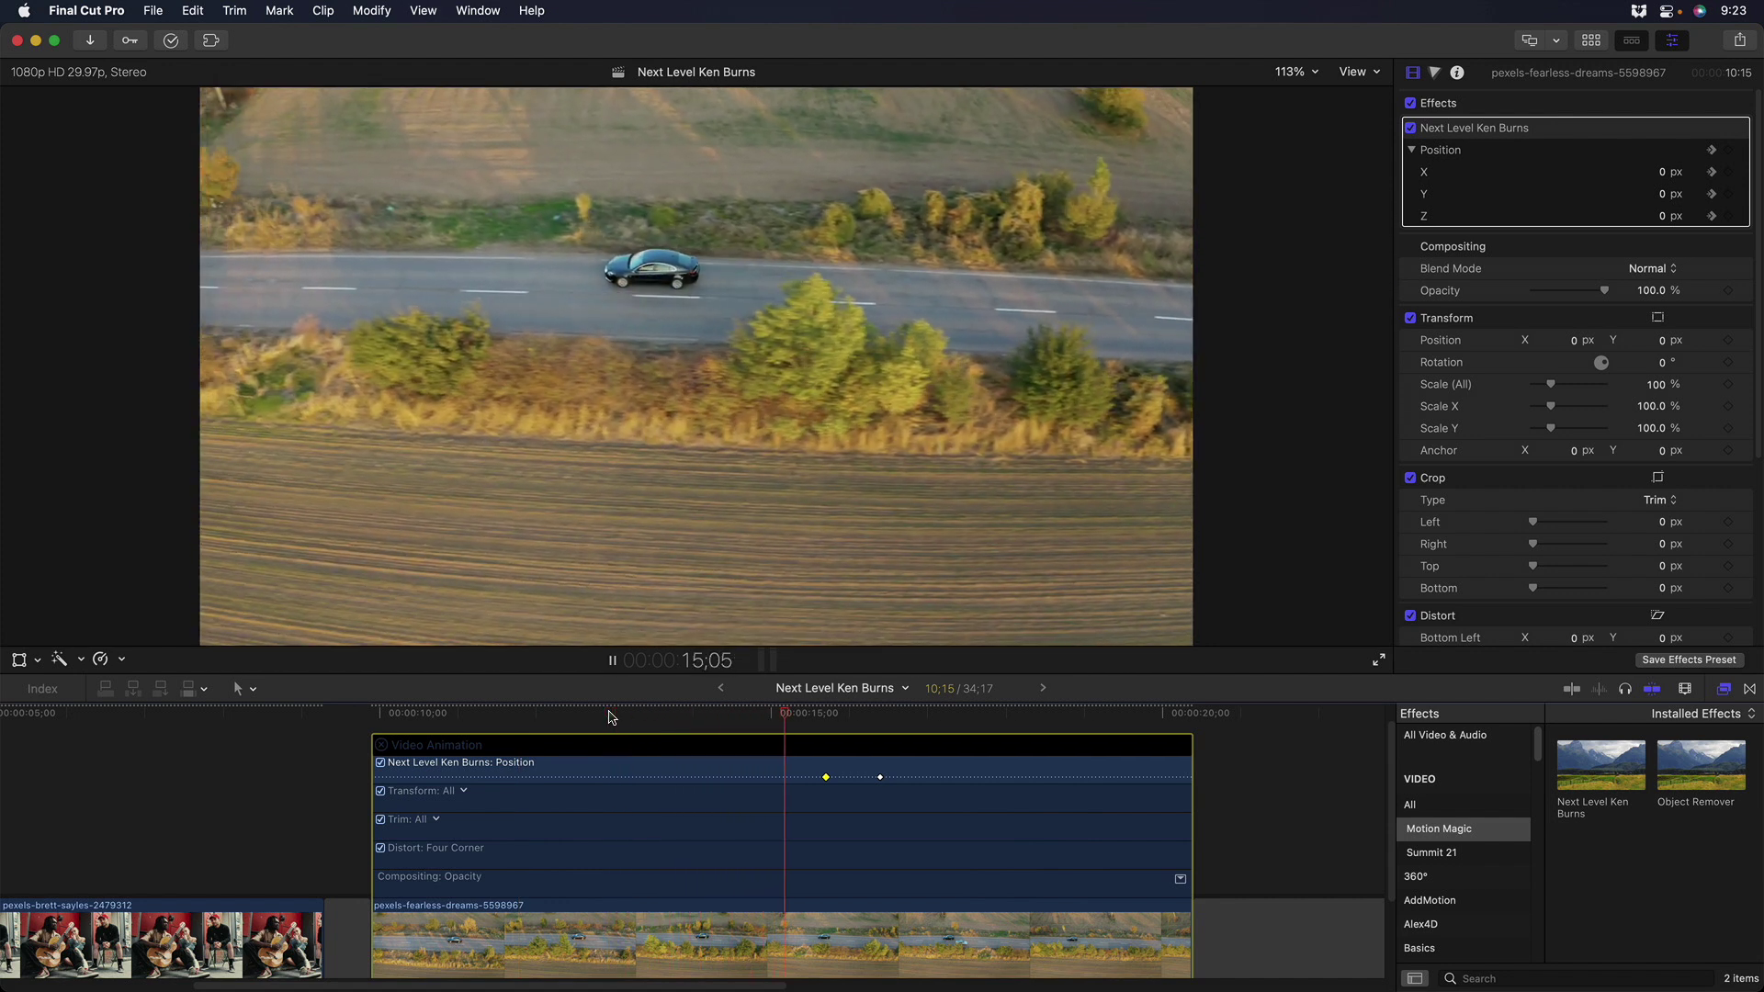
key(space)
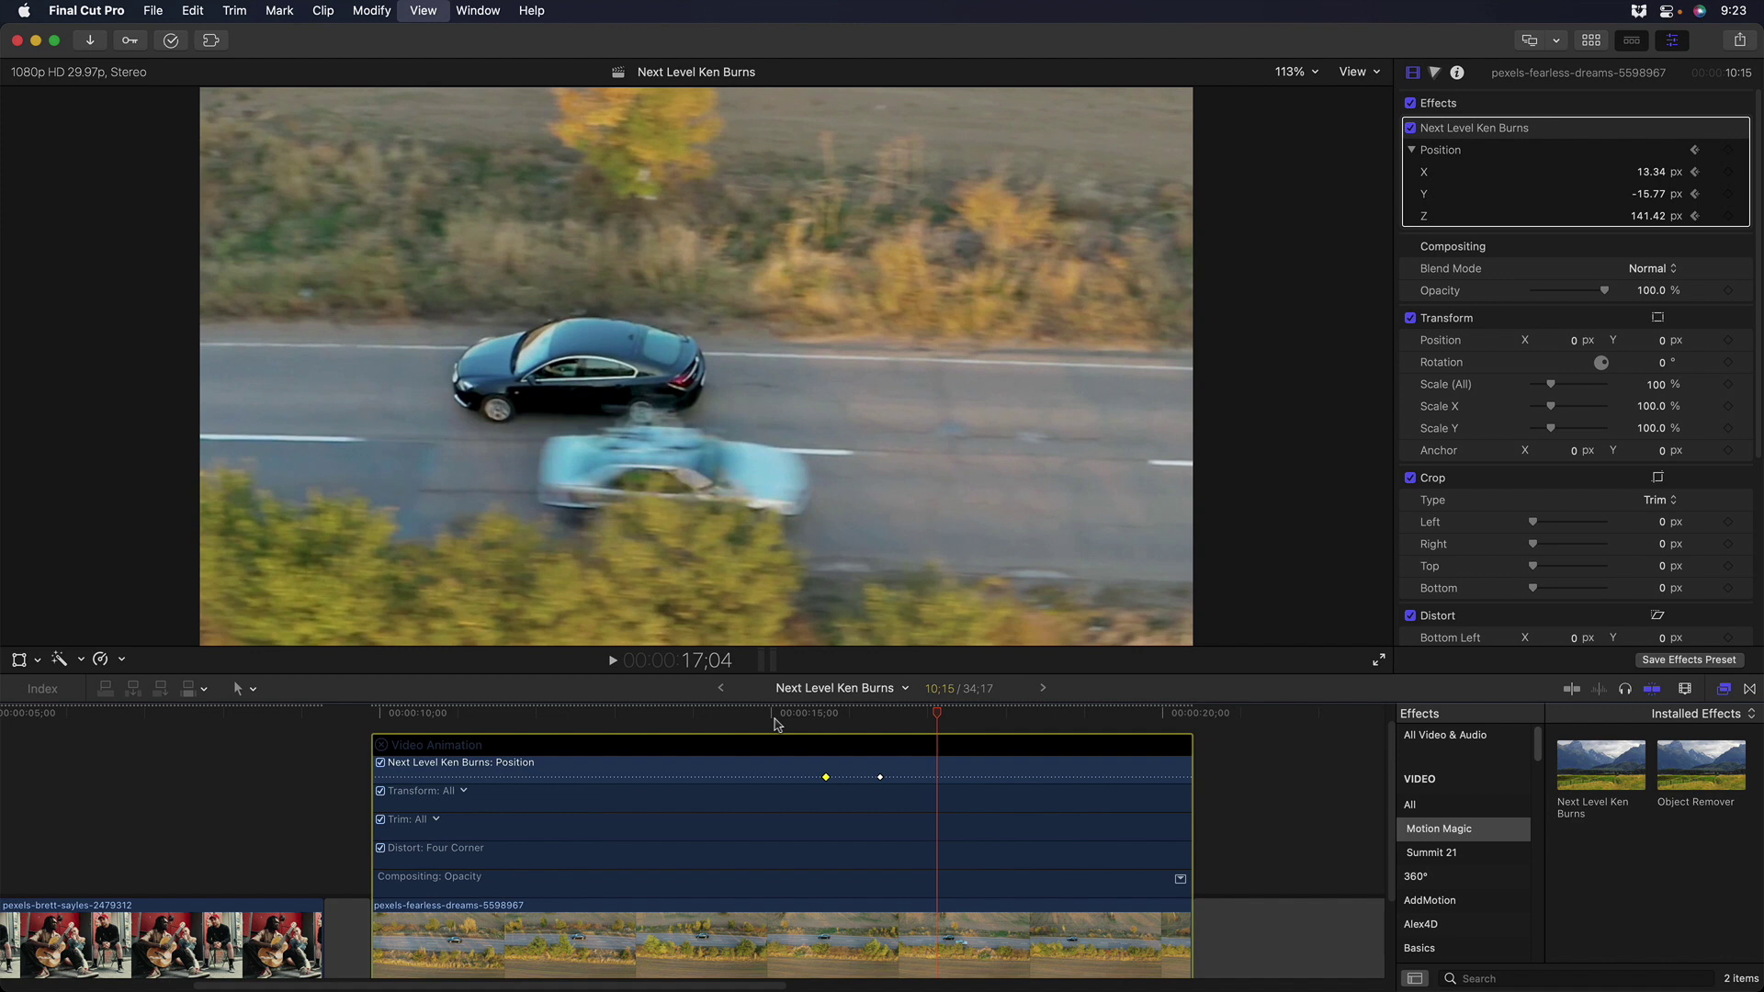
click(776, 715)
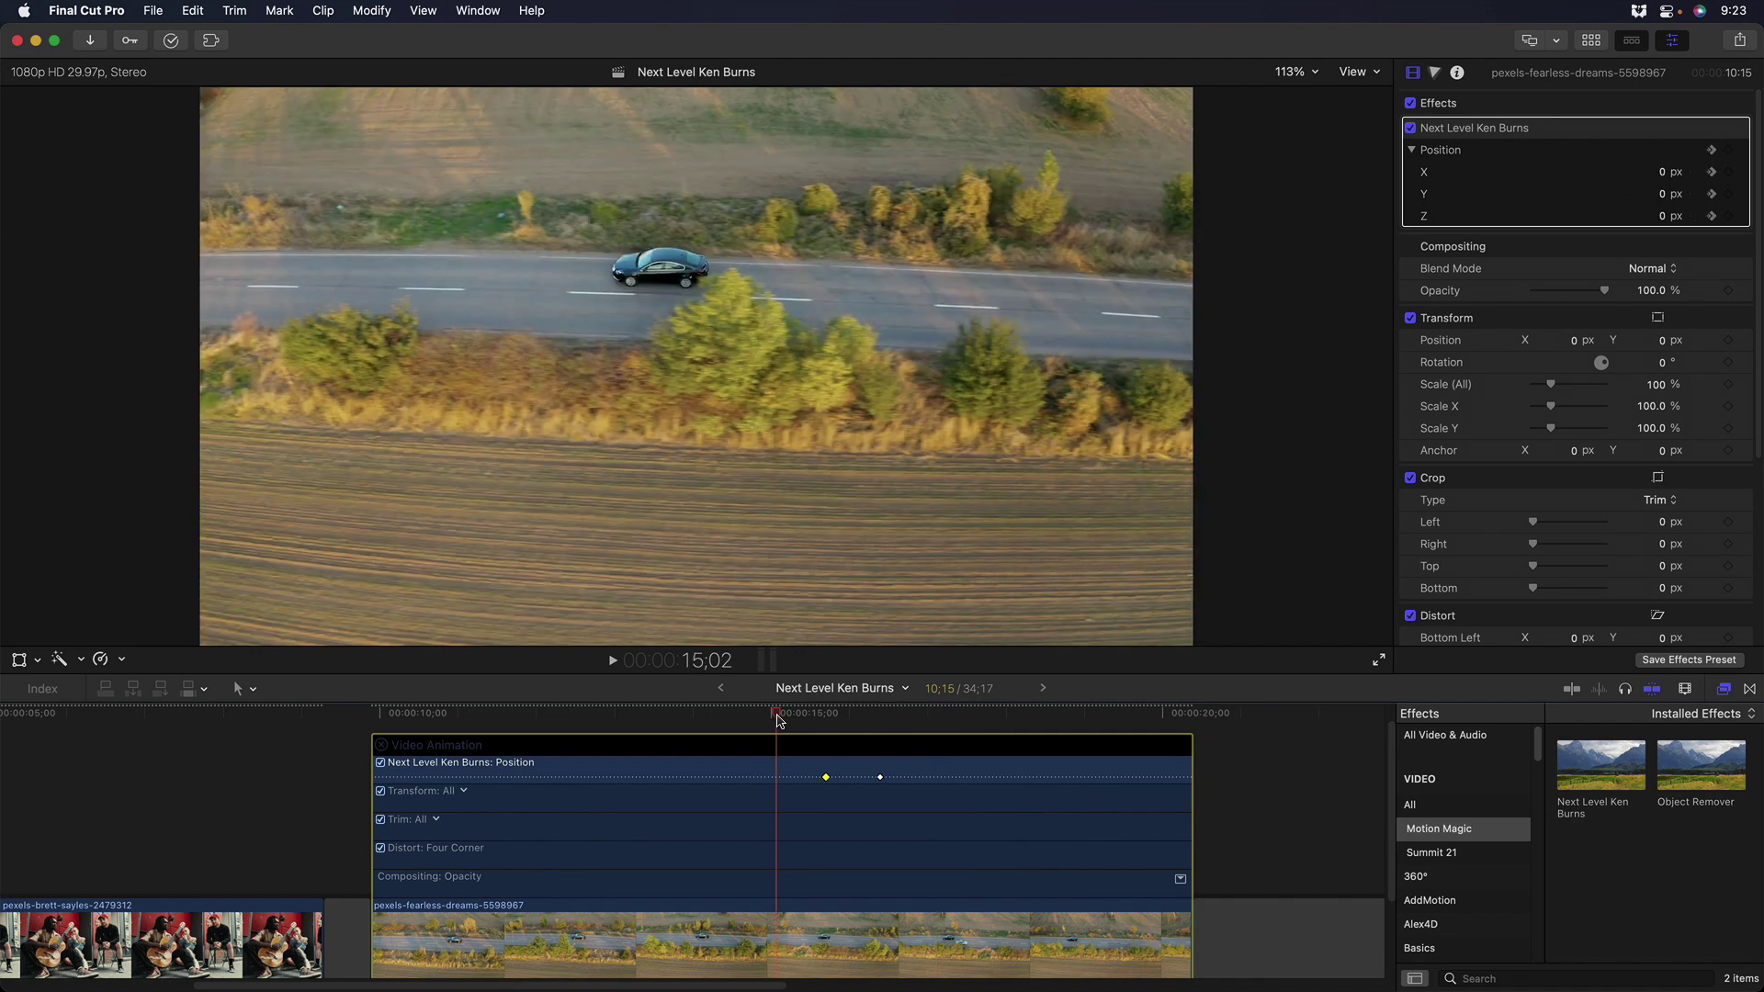
key(space)
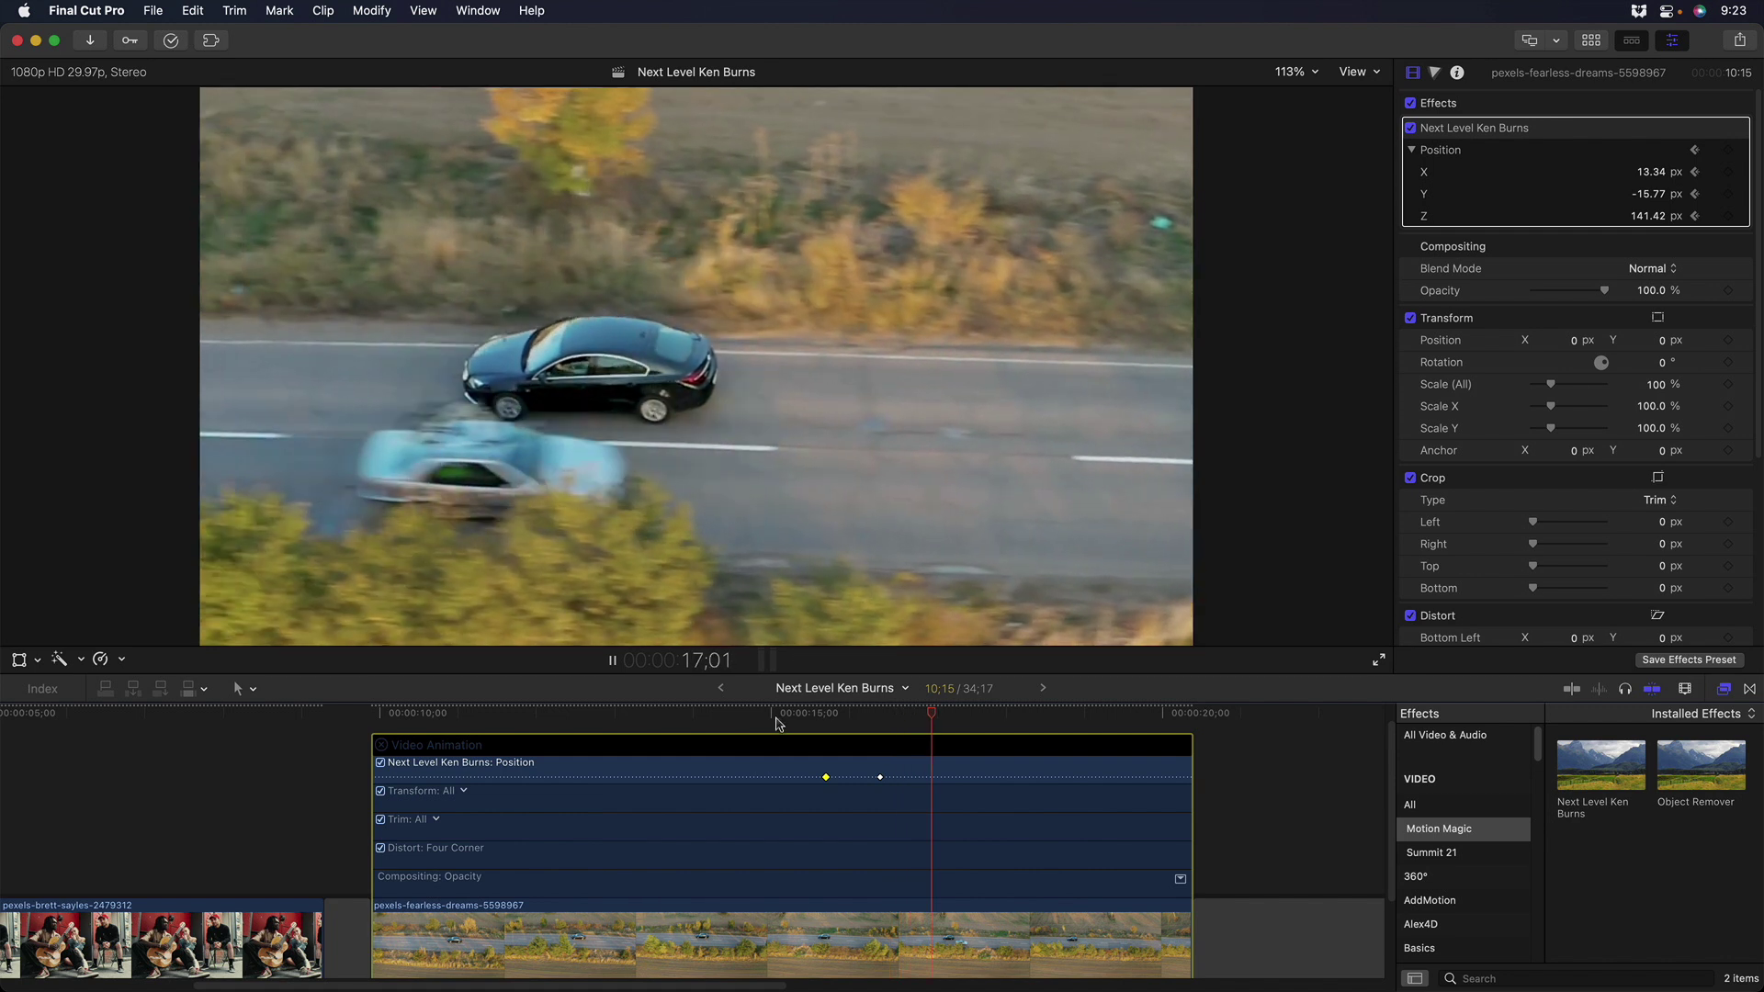
key(space)
click(379, 746)
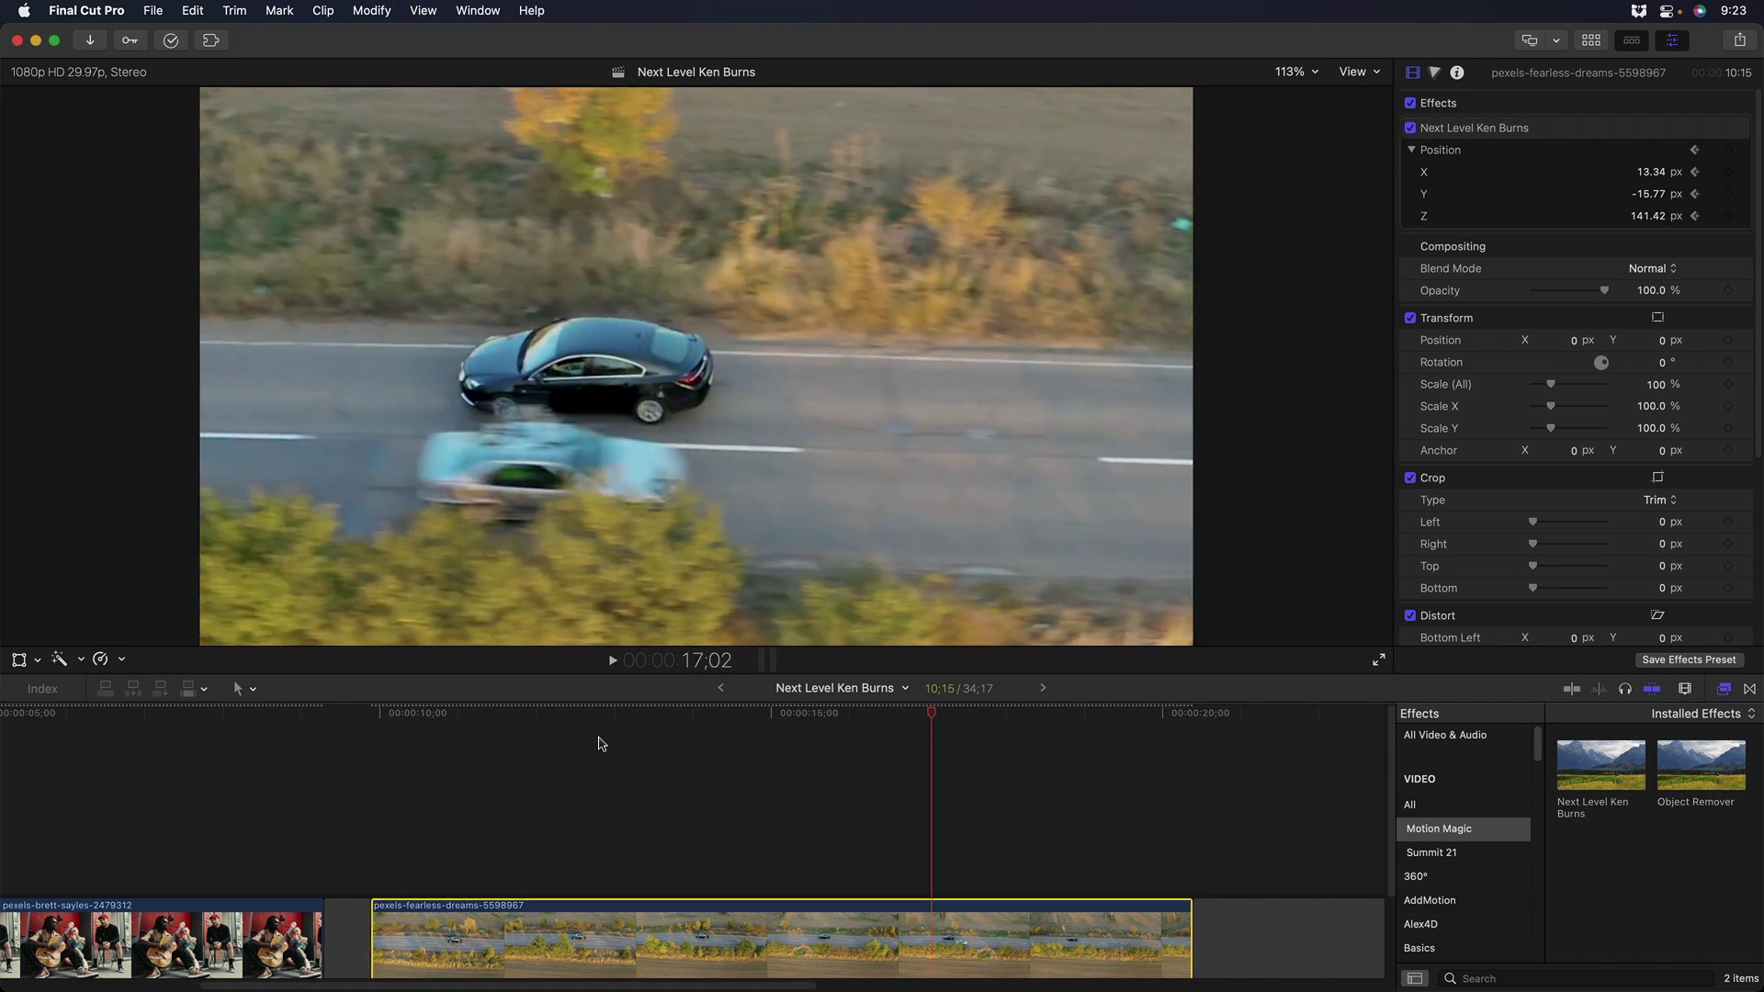
drag(924, 722, 886, 726)
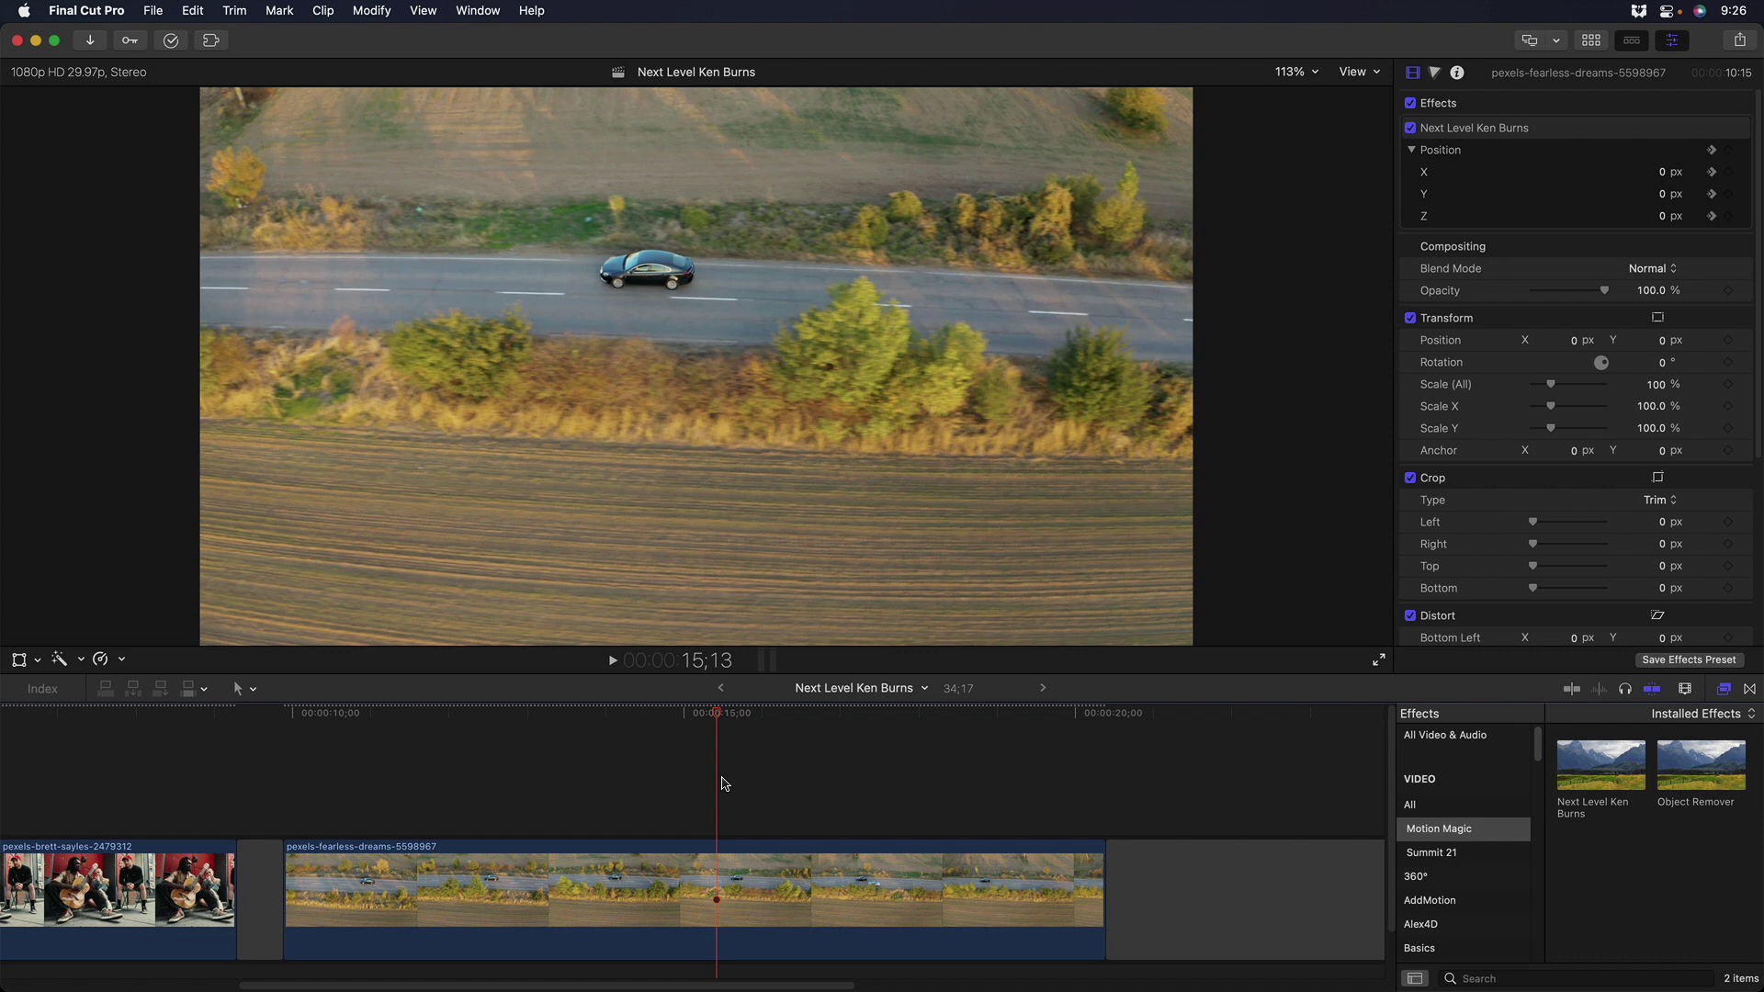
scroll(726, 783, right, 15)
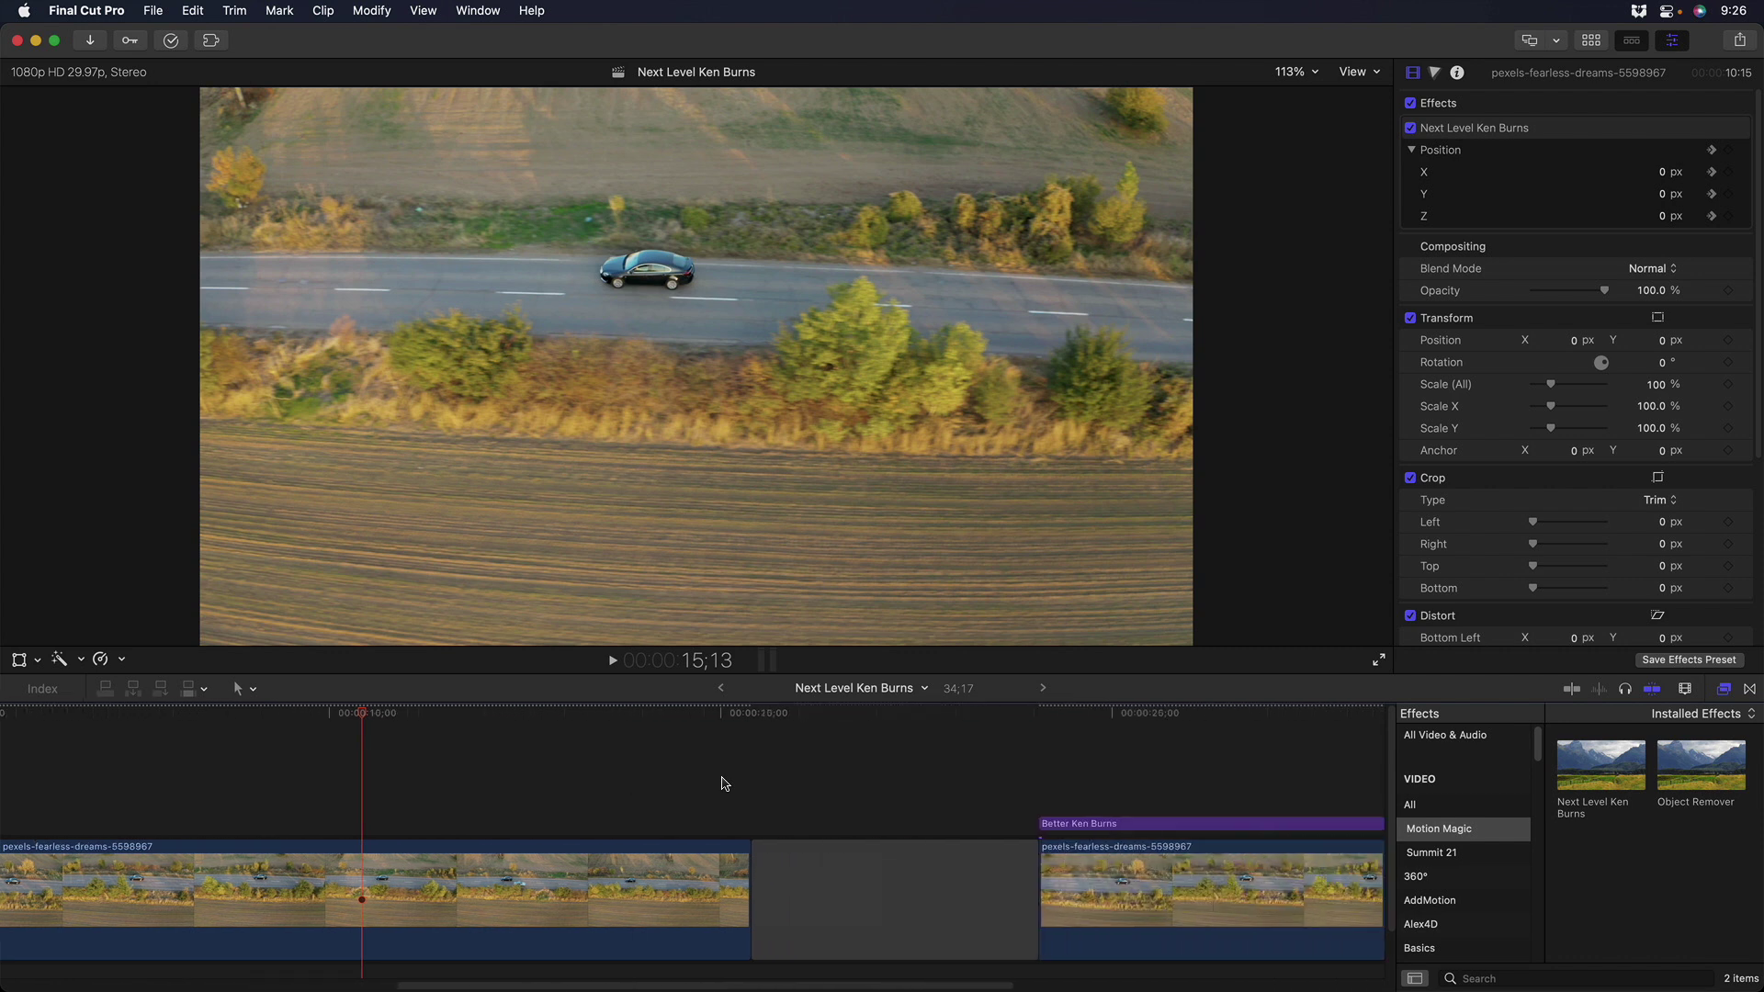
click(655, 721)
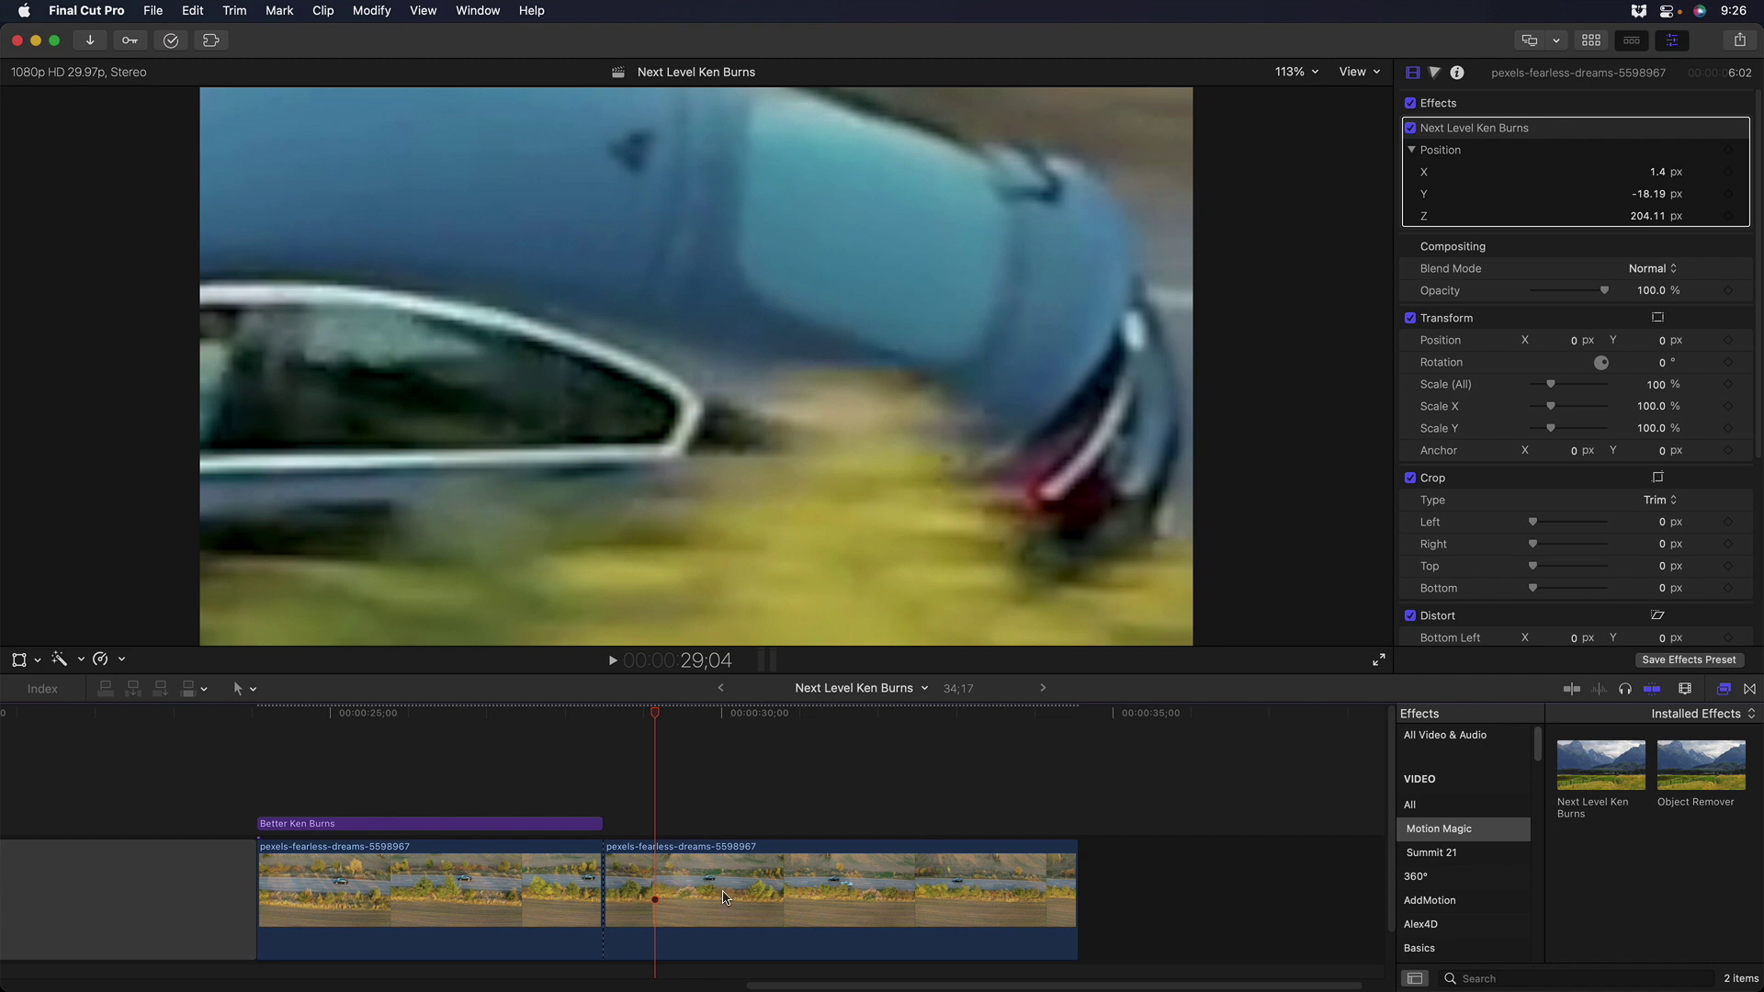
click(645, 719)
click(503, 716)
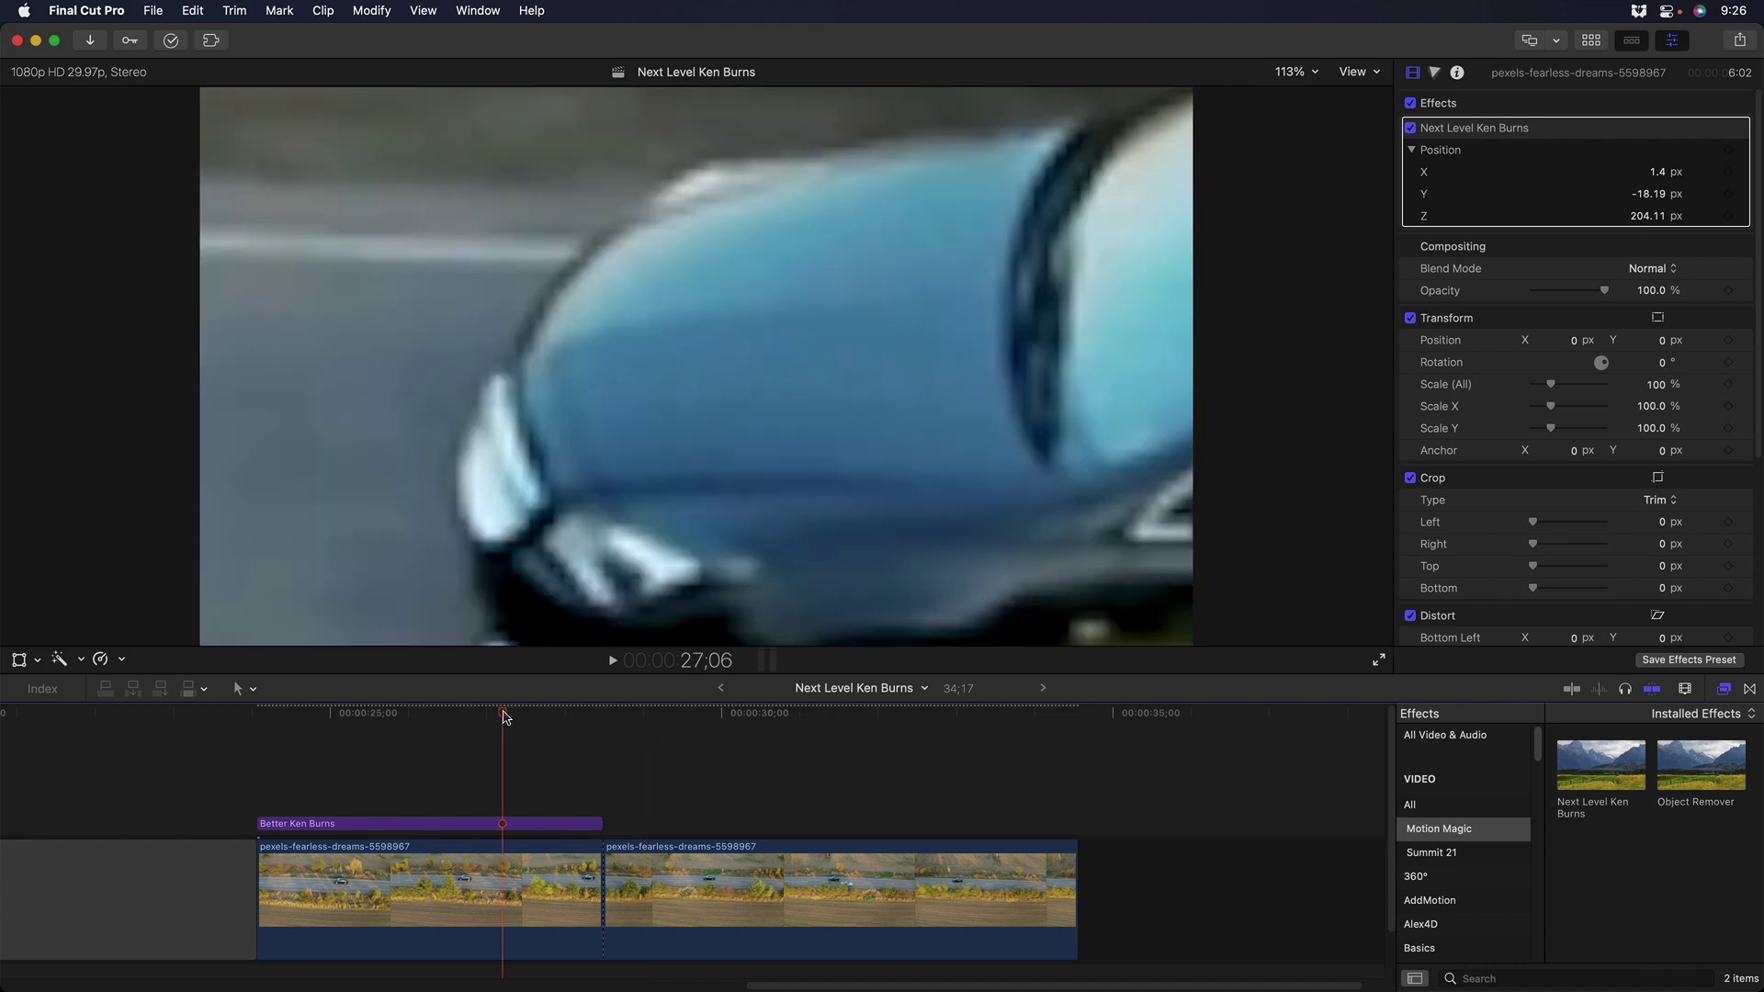
drag(504, 714, 554, 714)
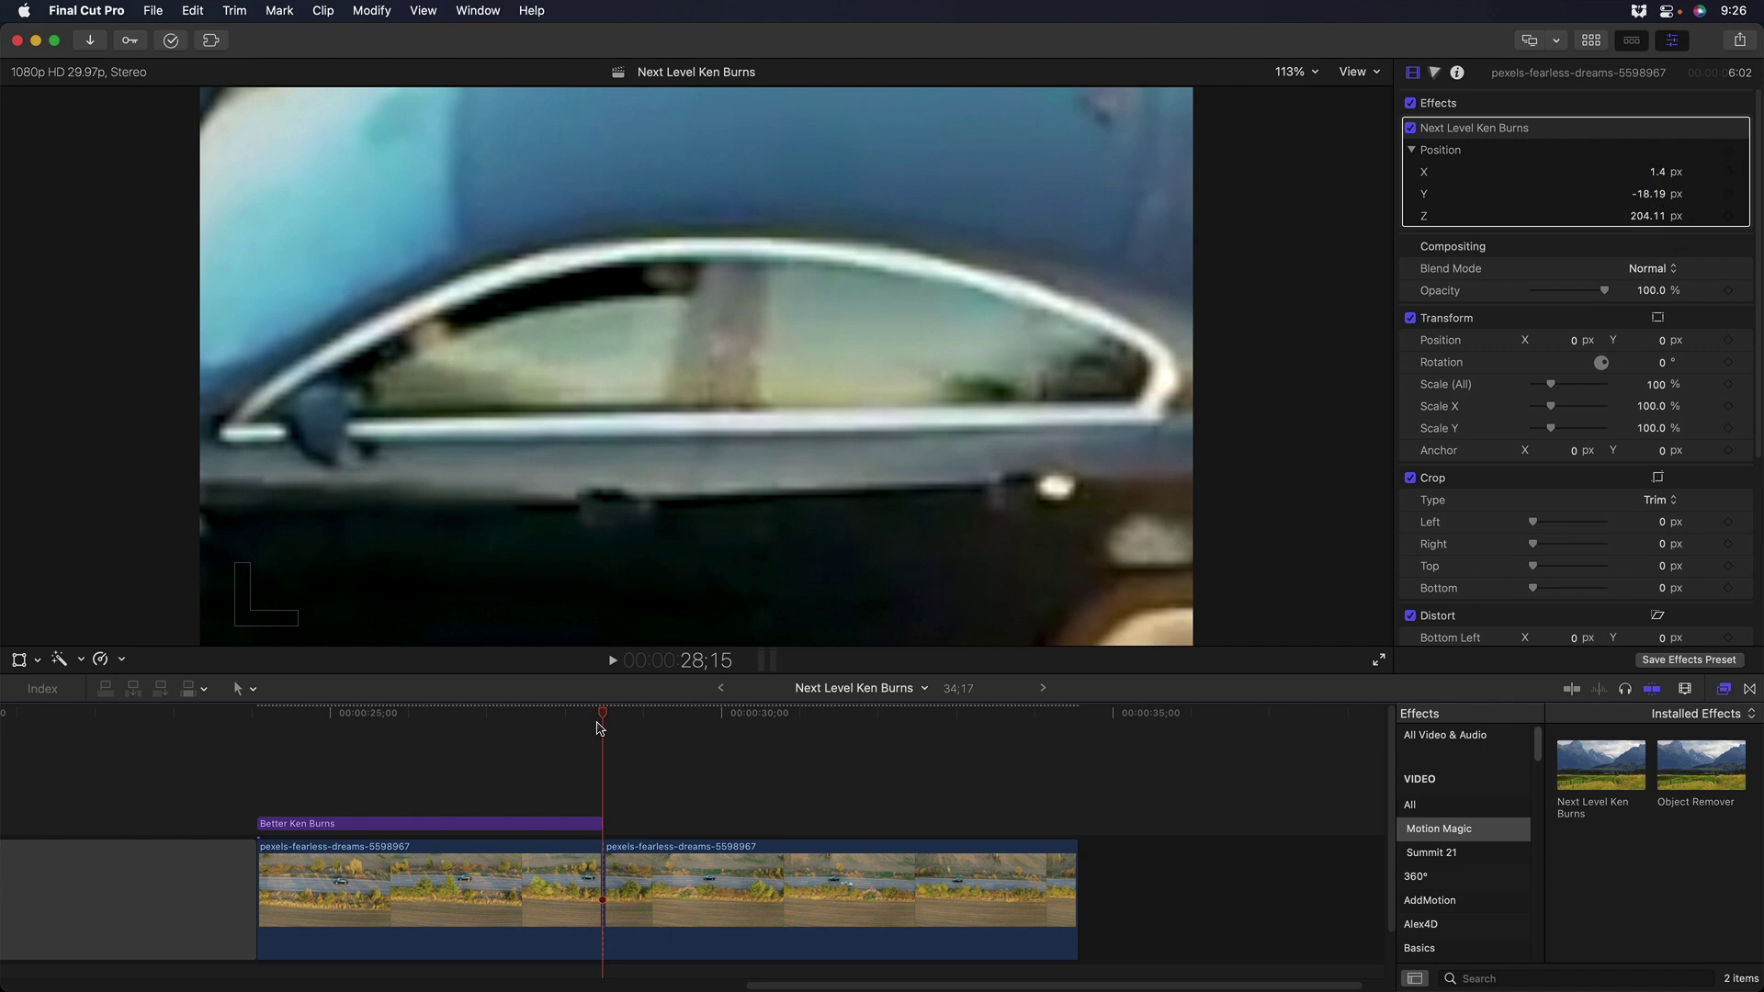
key(Left)
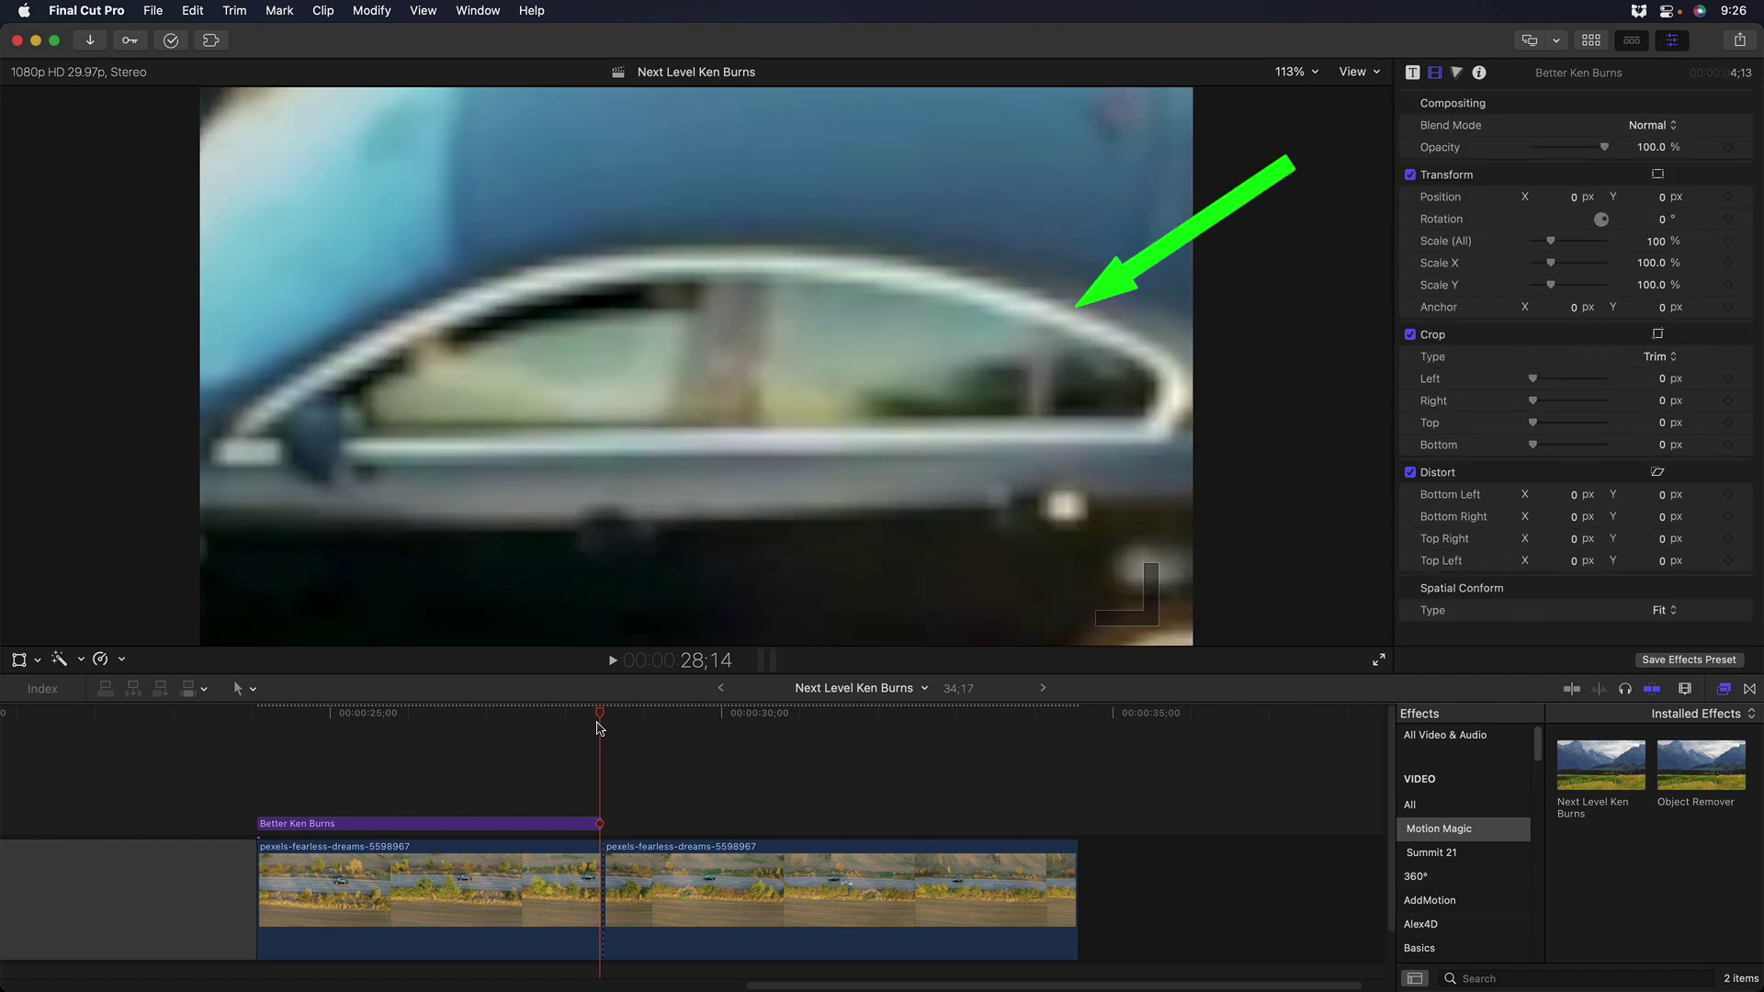
key(Right)
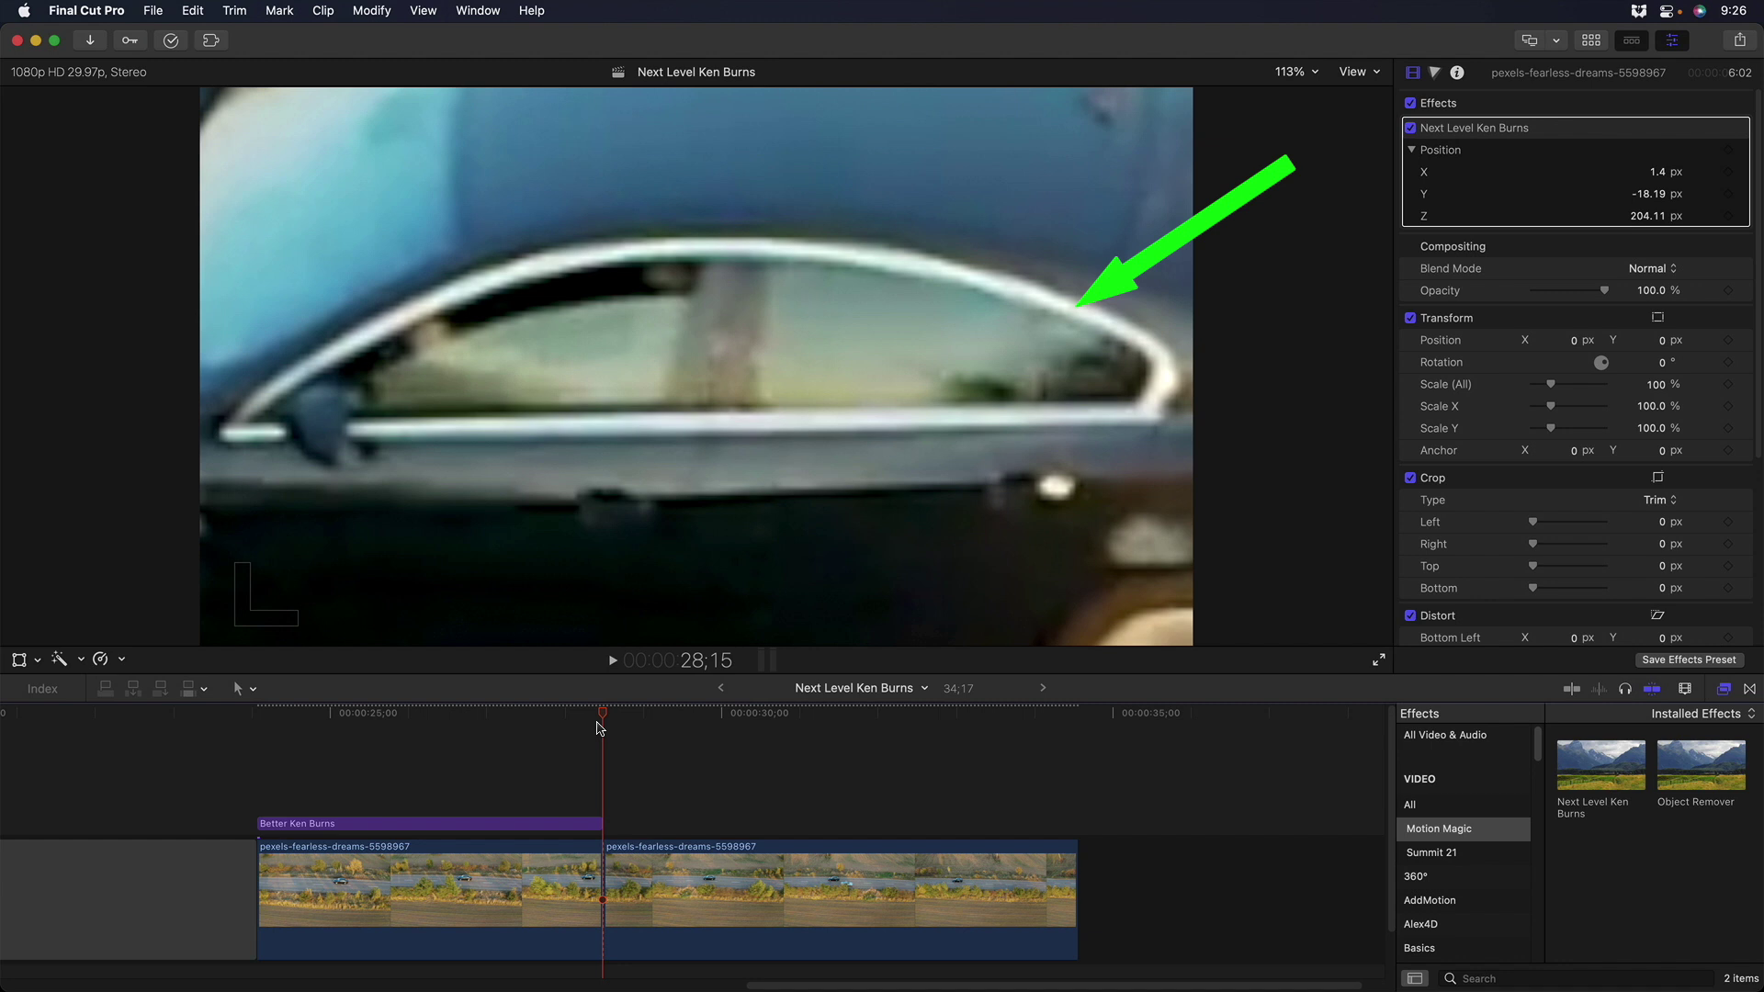
key(Left)
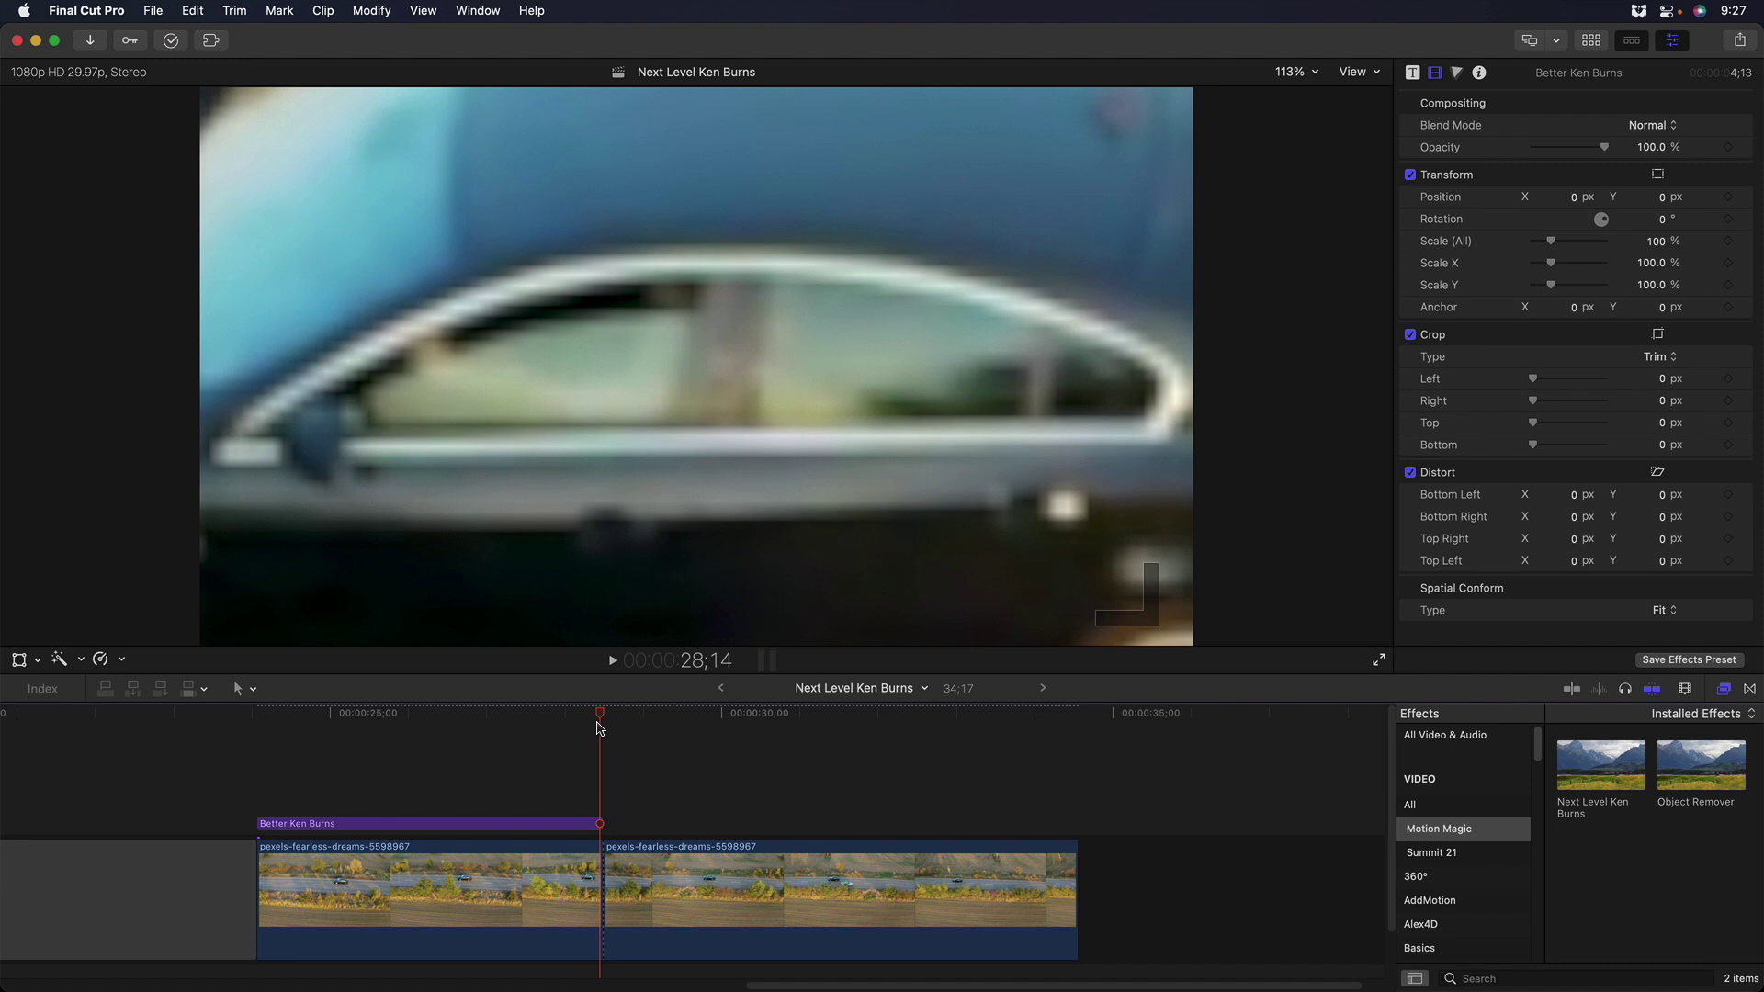
key(Right)
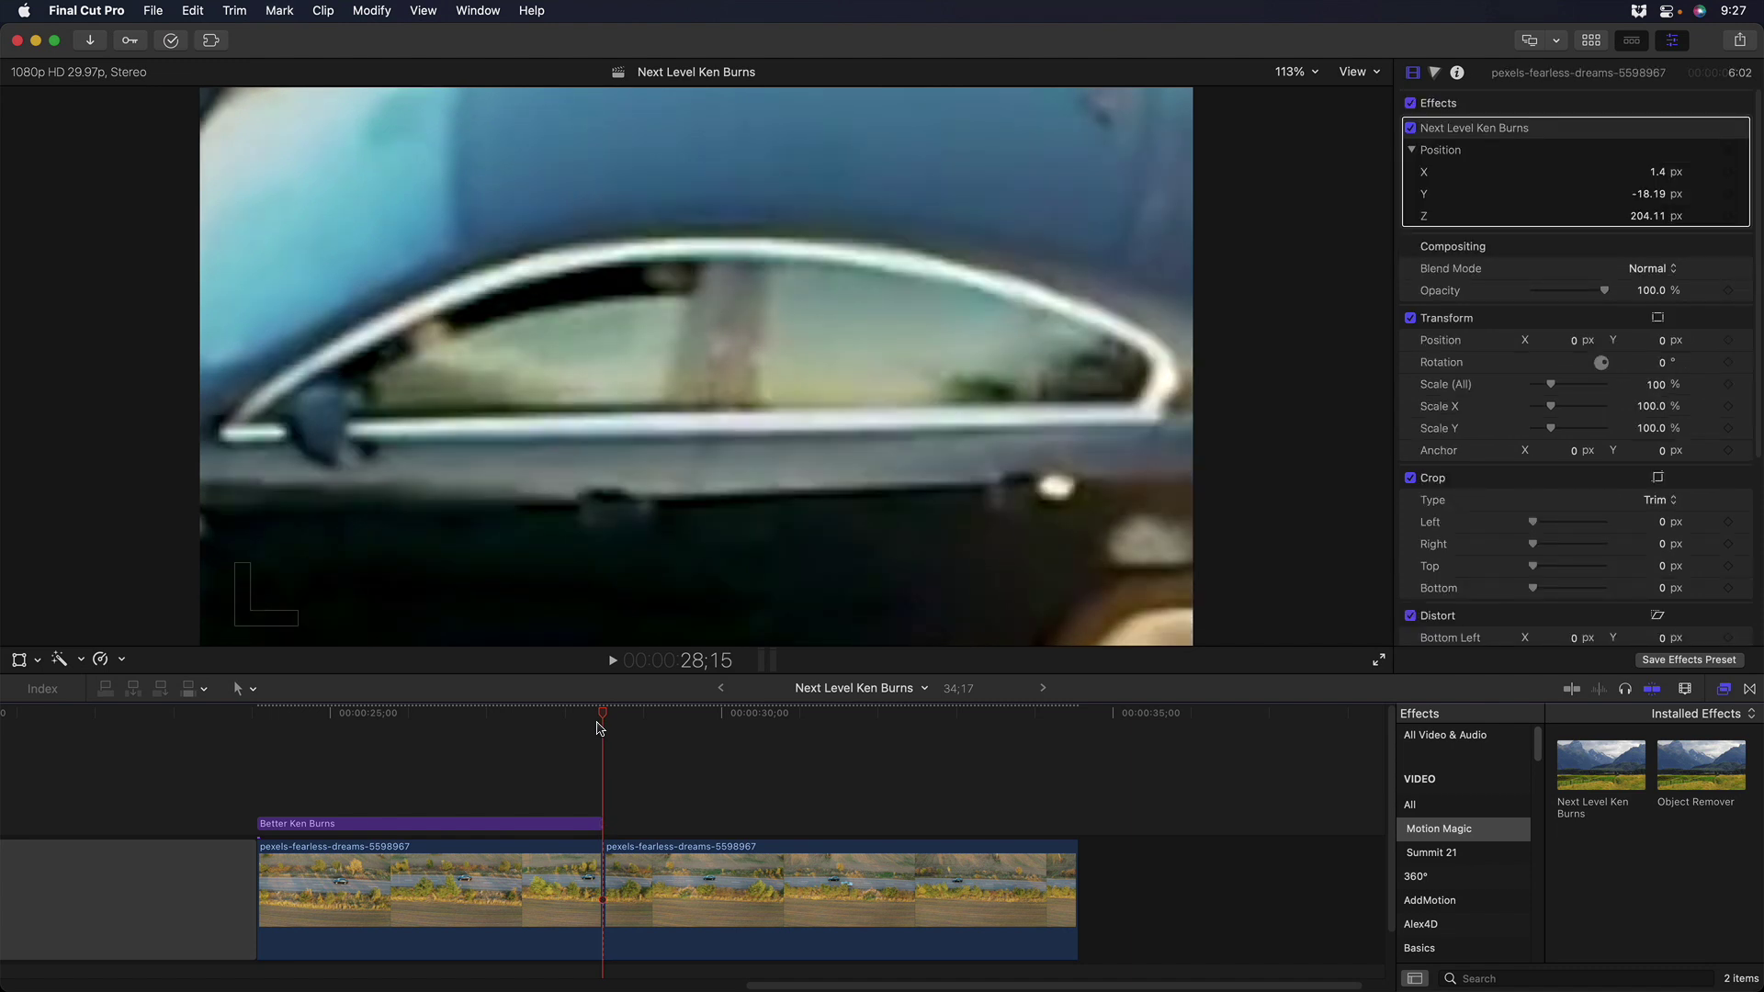